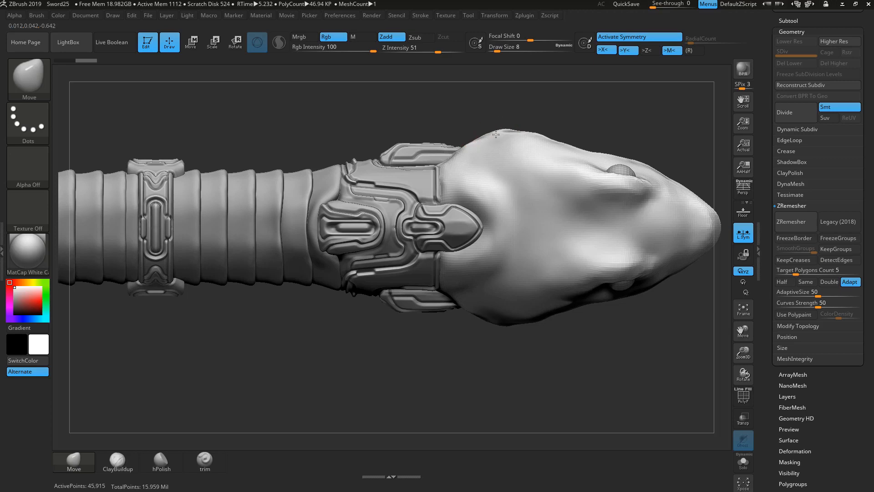
Step: Smooth the bulging side contour at the back of the snake head
key("shift")
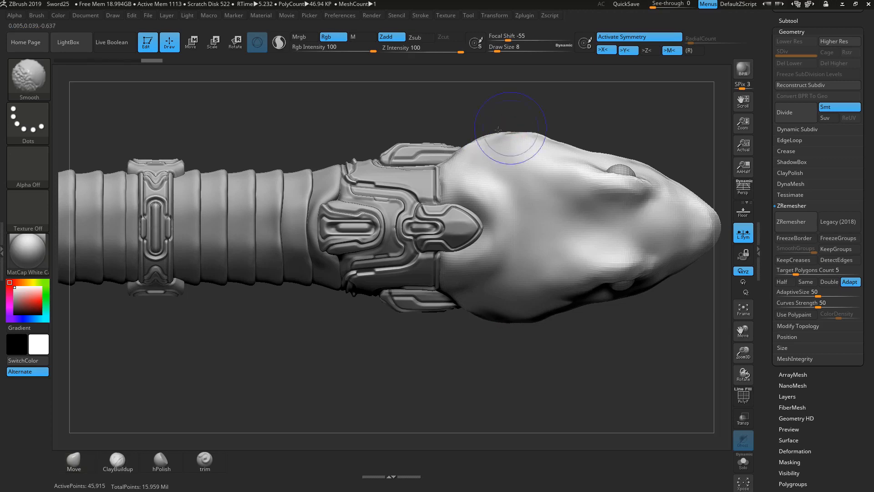
left_click_drag(562, 367, 462, 195)
key("shift")
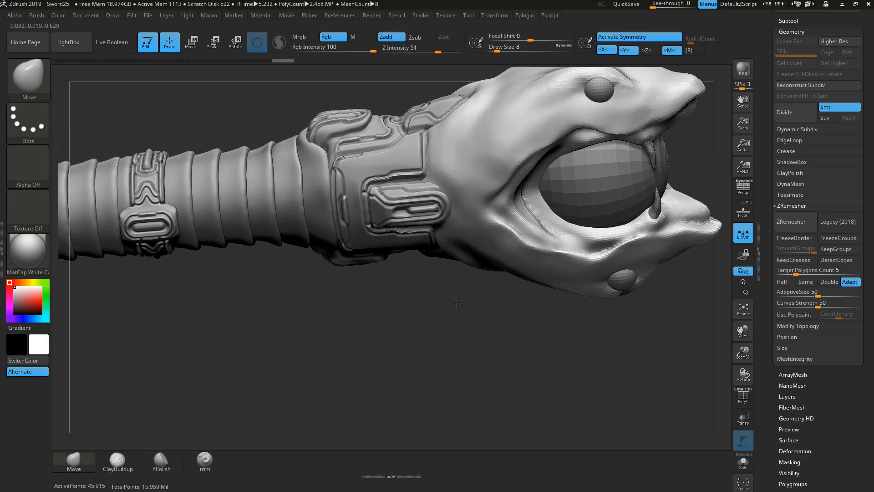
left_click_drag(457, 302, 453, 202)
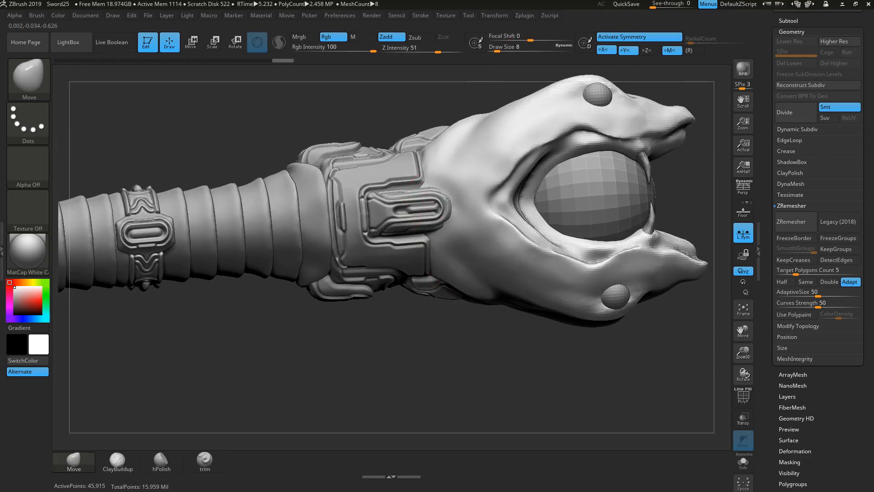
Step: Reshape the brow ridge above the eye on the snake head with the Move brush
left_click_drag(405, 326, 646, 393)
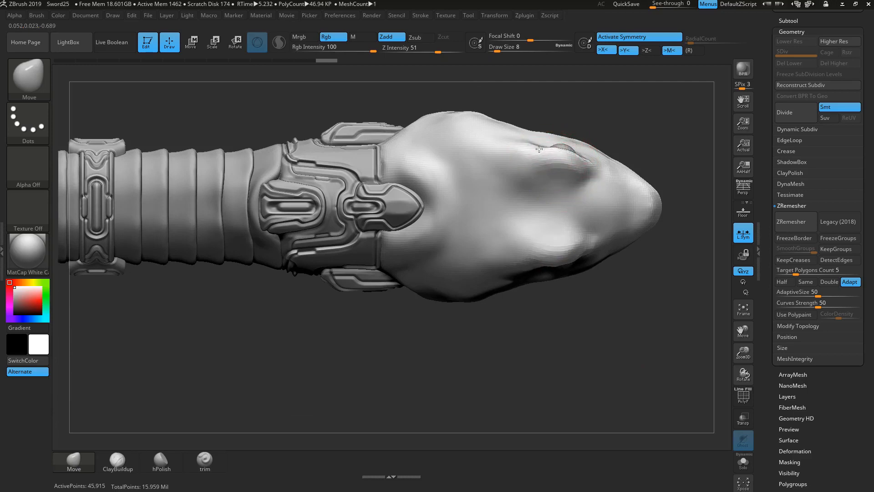
left_click(578, 155, "alt")
left_click_drag(589, 153, 544, 142)
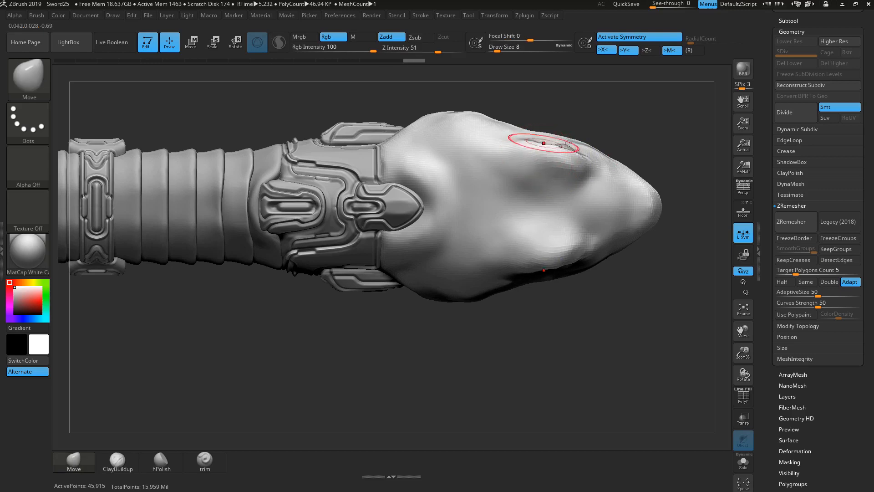
Step: Build up the folds in front of and behind the eye with ClayBuildup at draw size 5
mouse_move(592, 335)
left_mouse_down()
mouse_move(613, 285)
mouse_move(567, 251)
left_mouse_up()
left_click(117, 460)
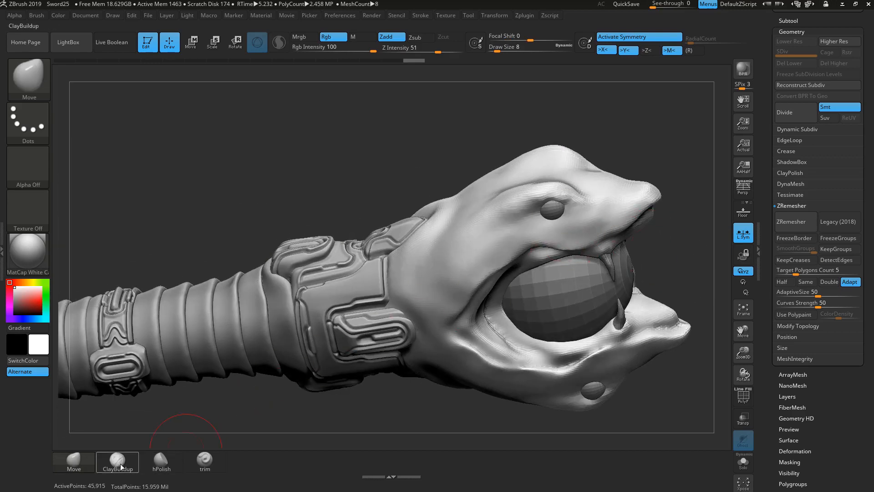
key("space")
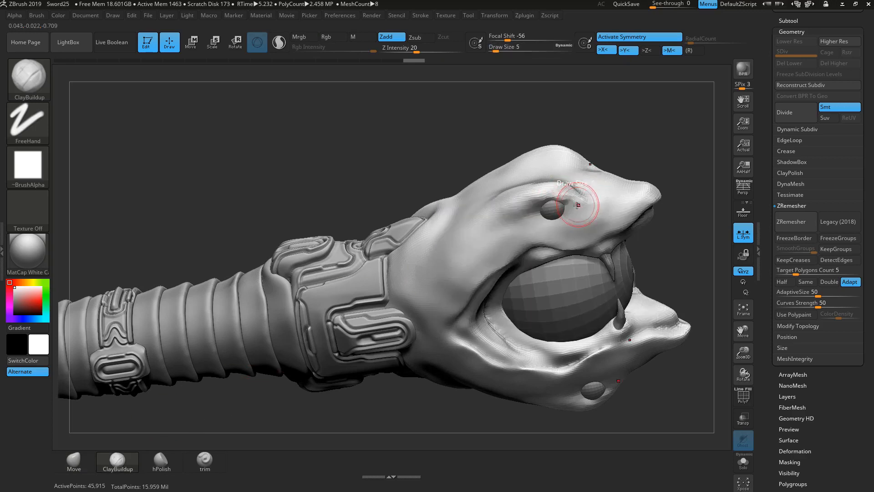
left_click_drag(574, 202, 594, 205)
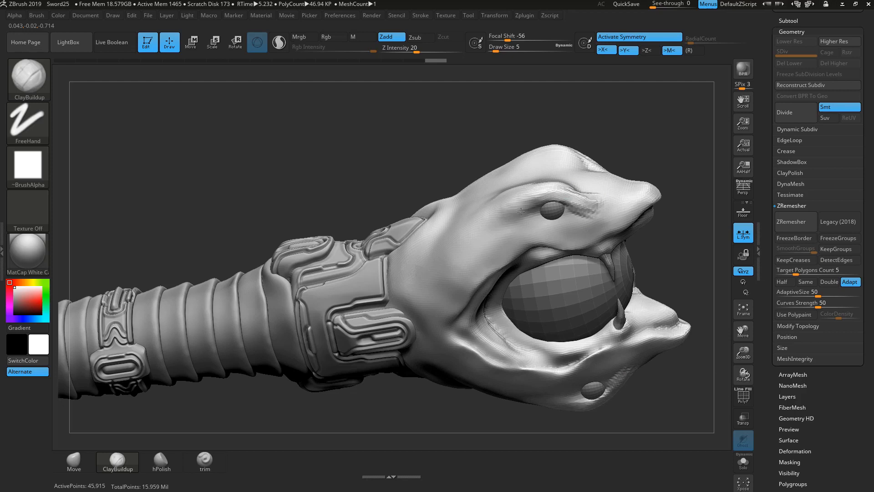
left_click_drag(521, 211, 523, 213)
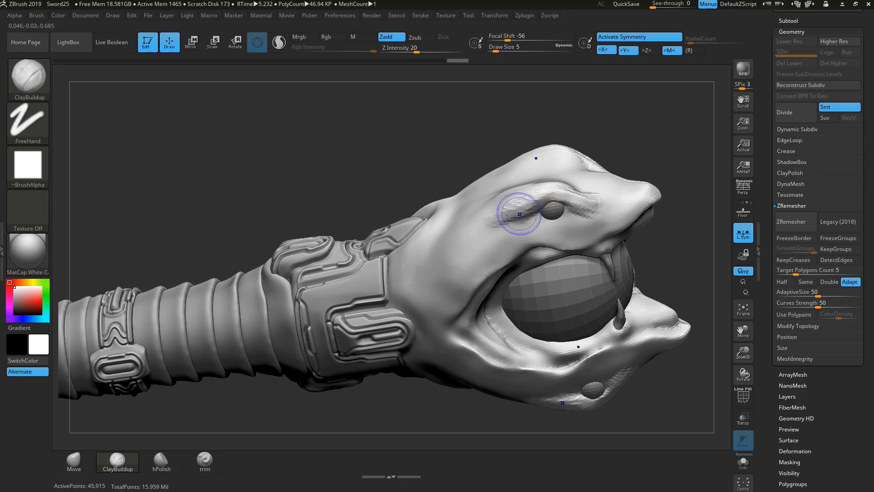
Step: Add clay beneath the eye to form a lower lid and smooth the strokes around the socket
key("shift")
mouse_move(567, 214)
left_mouse_down("shift")
mouse_move(581, 209)
mouse_move(549, 228)
mouse_move(519, 225)
mouse_move(545, 221)
left_mouse_up("shift")
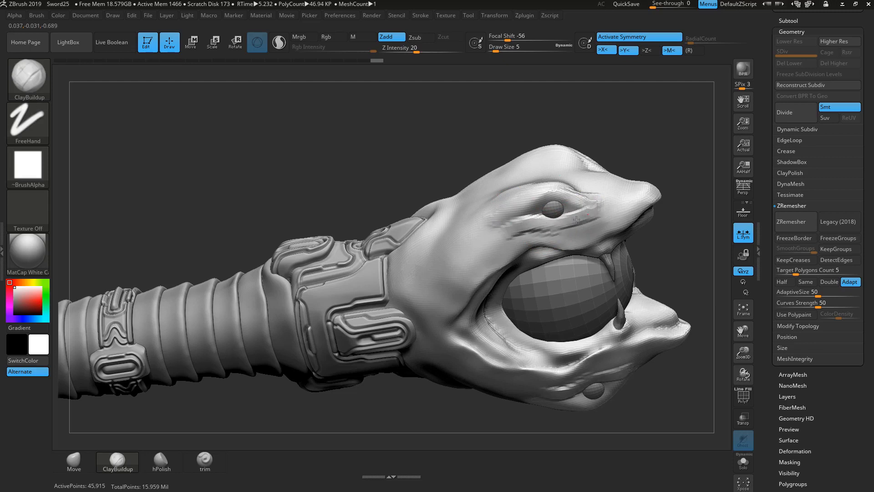
mouse_move(528, 226)
left_mouse_down()
mouse_move(472, 248)
mouse_move(485, 230)
mouse_move(515, 234)
mouse_move(617, 201)
mouse_move(581, 195)
mouse_move(611, 203)
mouse_move(581, 224)
left_mouse_up()
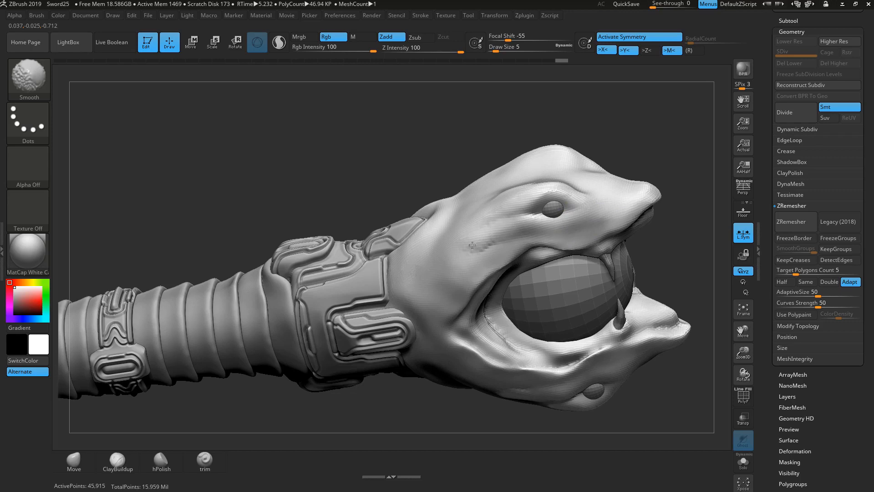
mouse_move(510, 201)
left_mouse_down("shift")
mouse_move(526, 195)
mouse_move(543, 211)
left_mouse_up("shift")
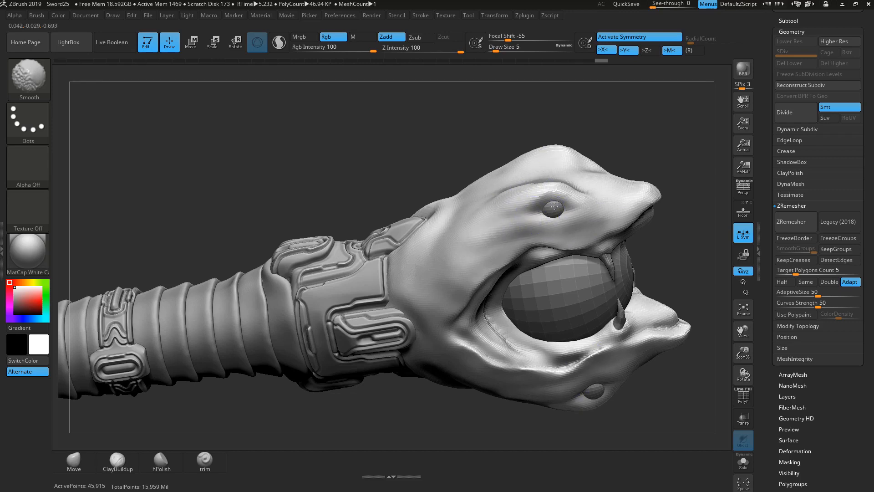
left_click_drag(666, 142, 658, 217)
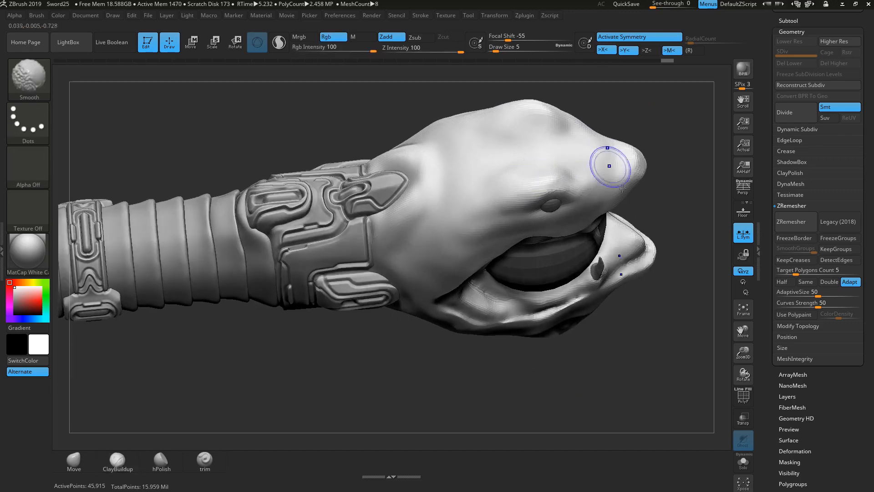
mouse_move(622, 188)
left_mouse_down()
mouse_move(541, 199)
mouse_move(552, 193)
mouse_move(552, 201)
mouse_move(550, 190)
left_mouse_up()
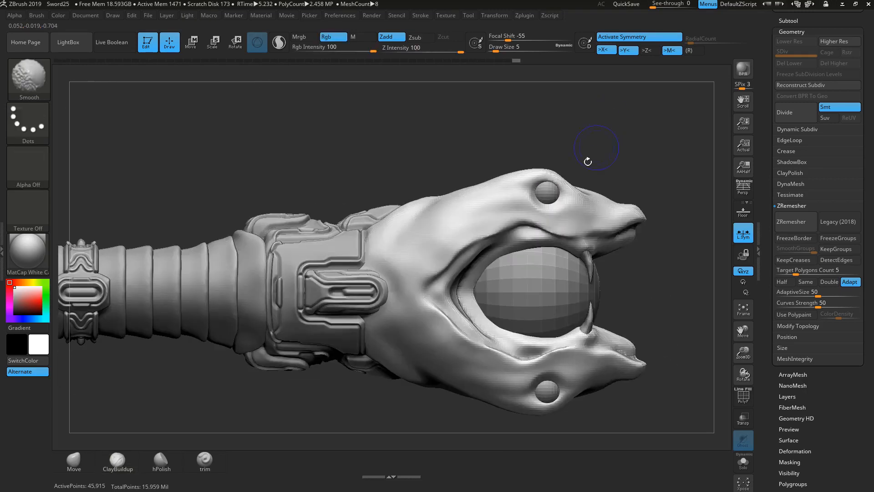
Step: Make the other parts transparent and scale the eye pair to about 0.91 along X from its shared centre
left_click(743, 417)
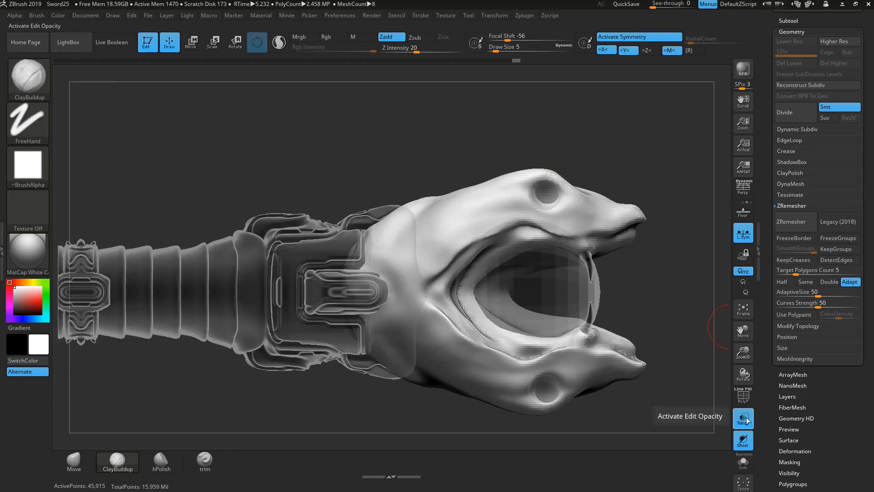
left_click(547, 193, "alt")
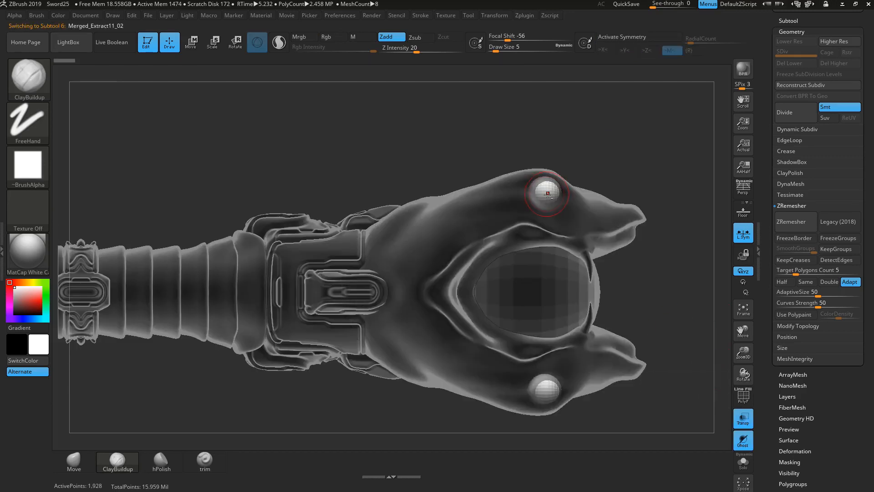
left_click(190, 43)
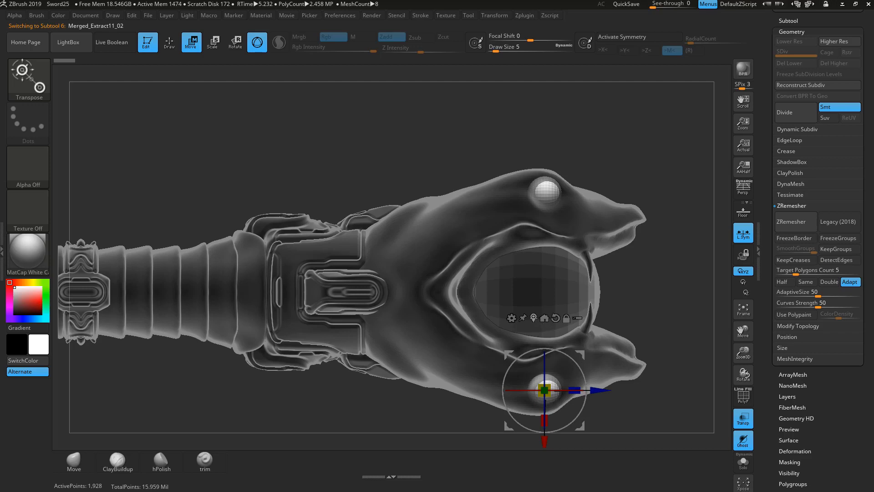
left_click(533, 317)
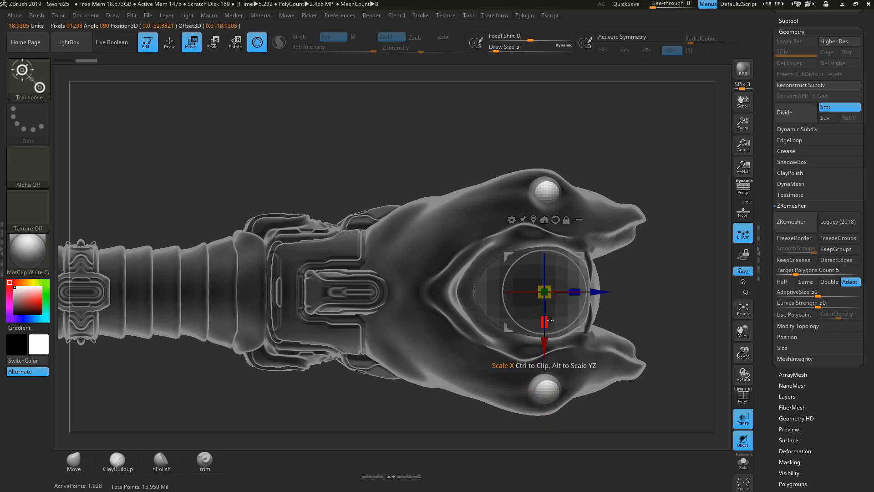
left_click_drag(548, 323, 546, 316)
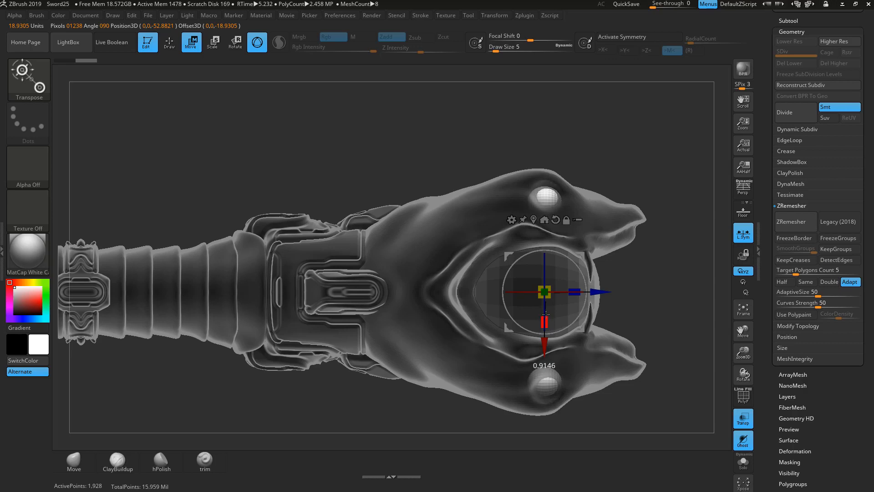
left_click_drag(546, 314, 546, 313)
Step: Lower the head surface above and behind the eyes with the Move brush at draw size 17, and turn off transparency
left_click(483, 191, "alt")
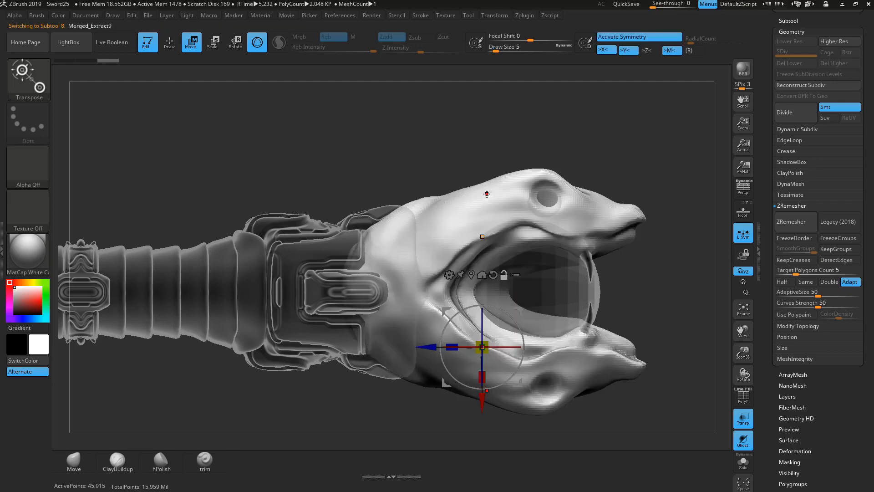
left_click(76, 461)
key("space")
left_click_drag(545, 165, 538, 179)
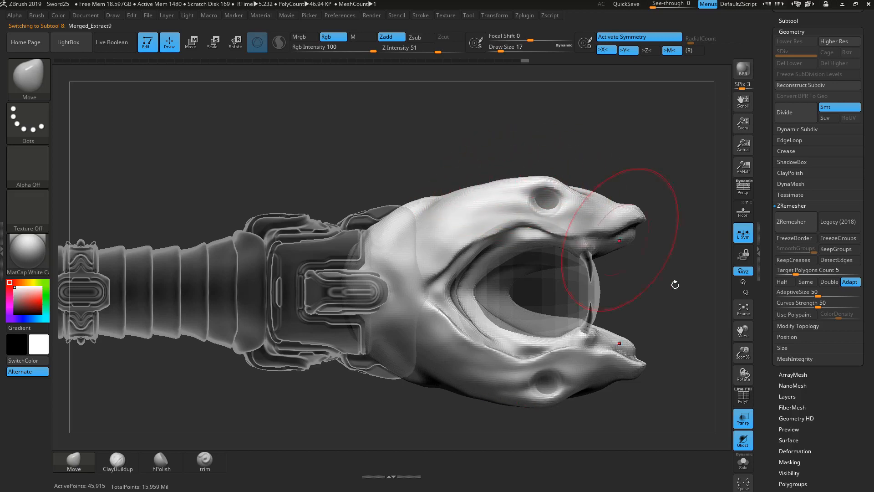
left_click(748, 426)
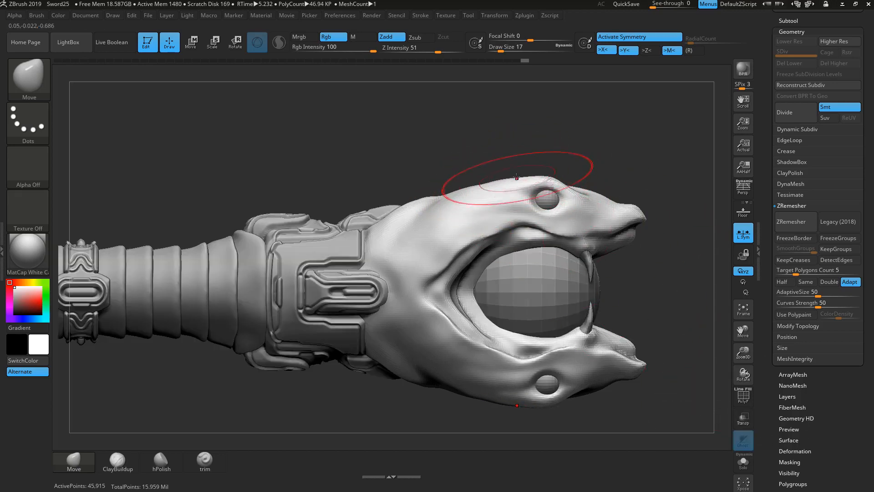
left_click_drag(460, 193, 460, 197)
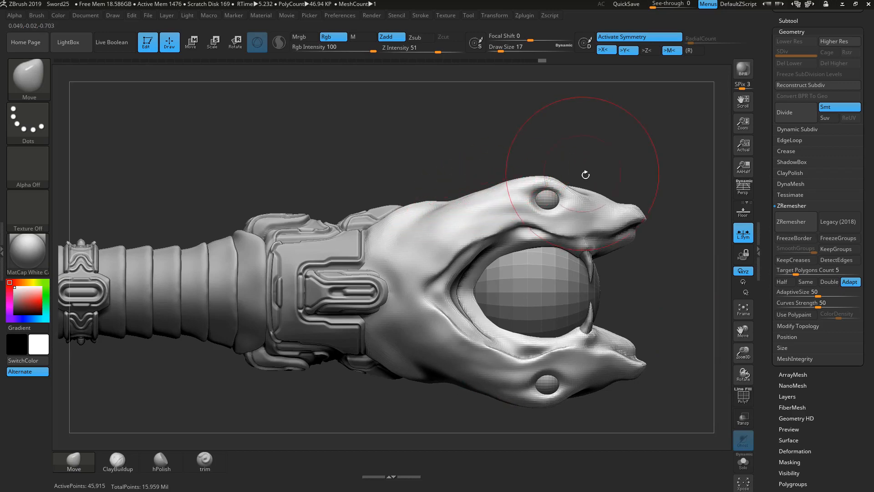
Step: Build up the area behind the eye with ClayBuildup at draw size 4 and smooth the surface around the socket
left_click_drag(629, 153, 582, 157)
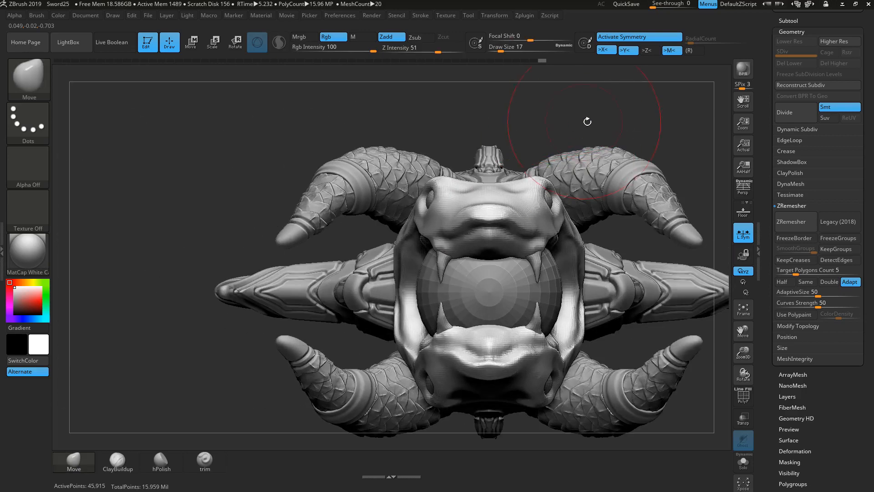
left_click_drag(585, 121, 568, 170)
key("space")
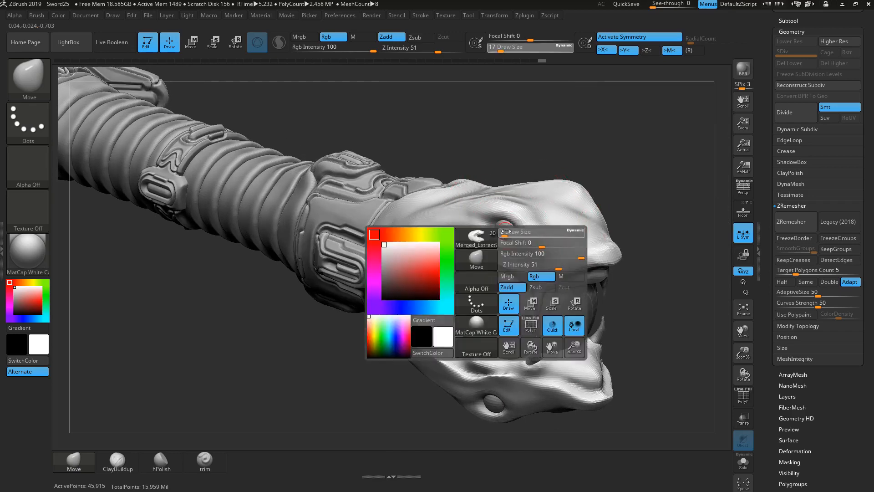
left_click(160, 460)
left_click(118, 461)
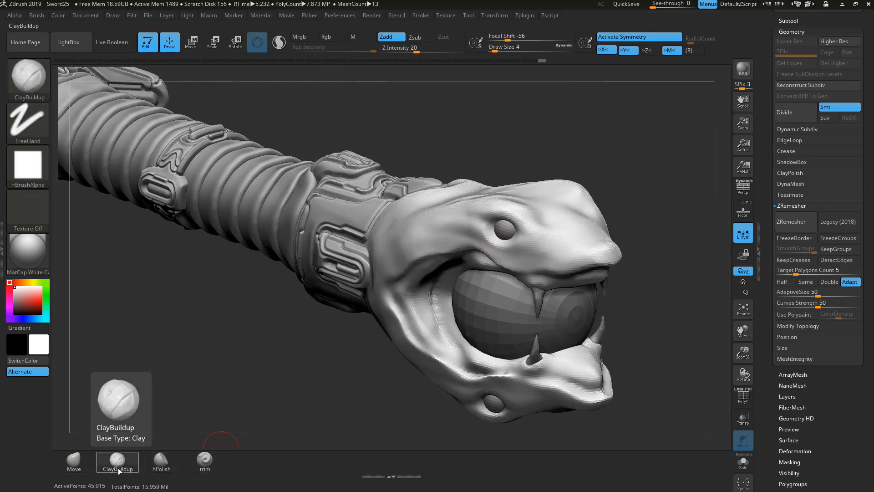
left_click_drag(623, 158, 500, 246)
key("shift")
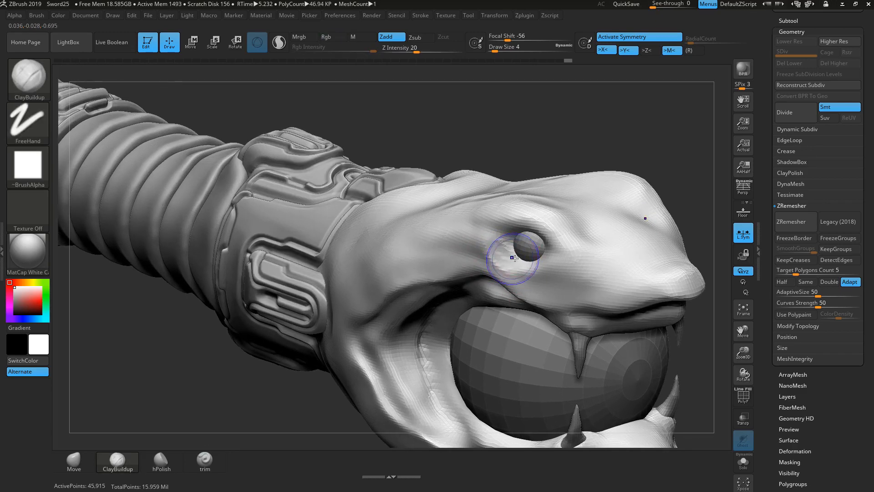
key("shift")
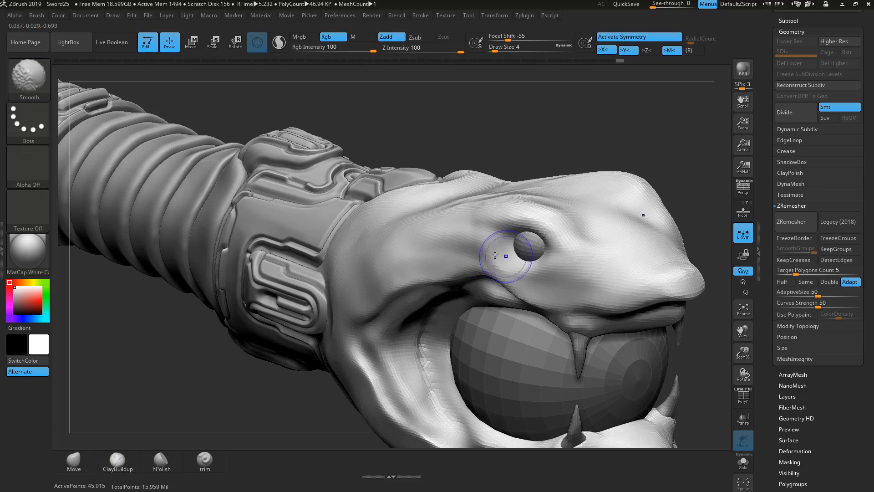
mouse_move(674, 136)
left_mouse_down()
mouse_move(656, 128)
mouse_move(628, 187)
left_mouse_up()
left_click_drag(642, 202, 604, 225, "shift")
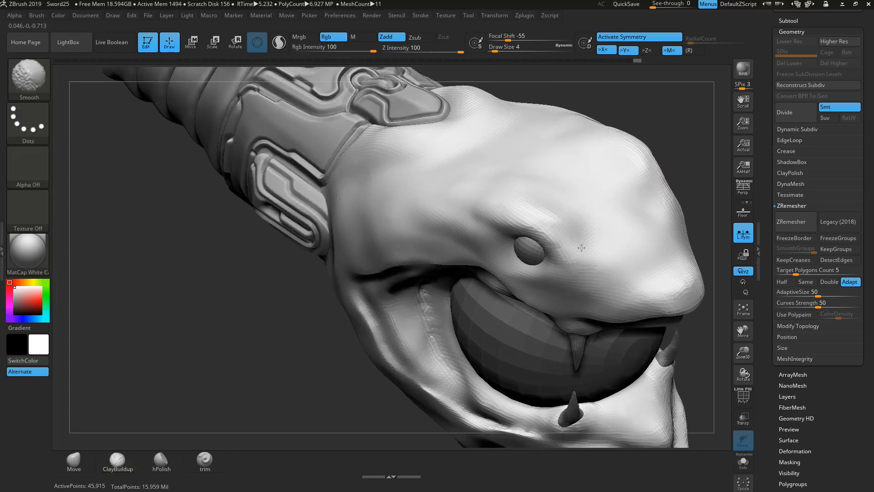
Step: Isolate the head, fill the uneven inner mouth wall with ClayBuildup strokes, and smooth it
mouse_move(279, 367)
left_mouse_down()
mouse_move(547, 158)
mouse_move(616, 149)
left_mouse_up()
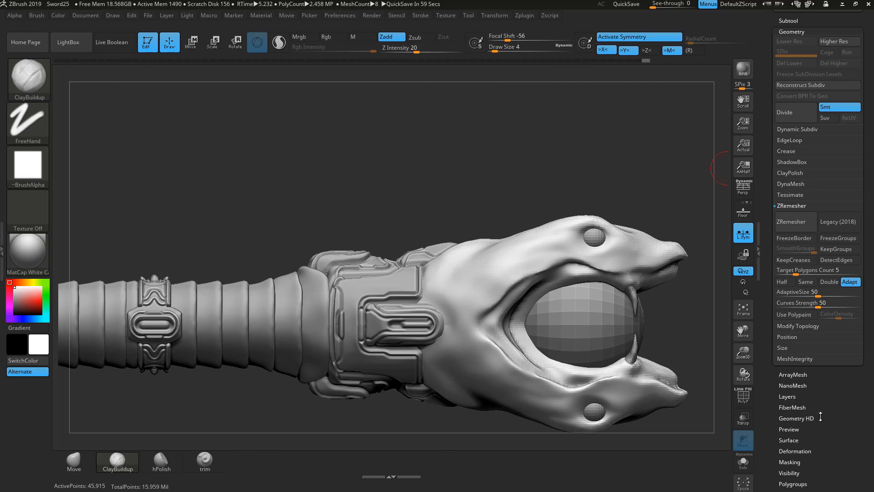
left_click(743, 461)
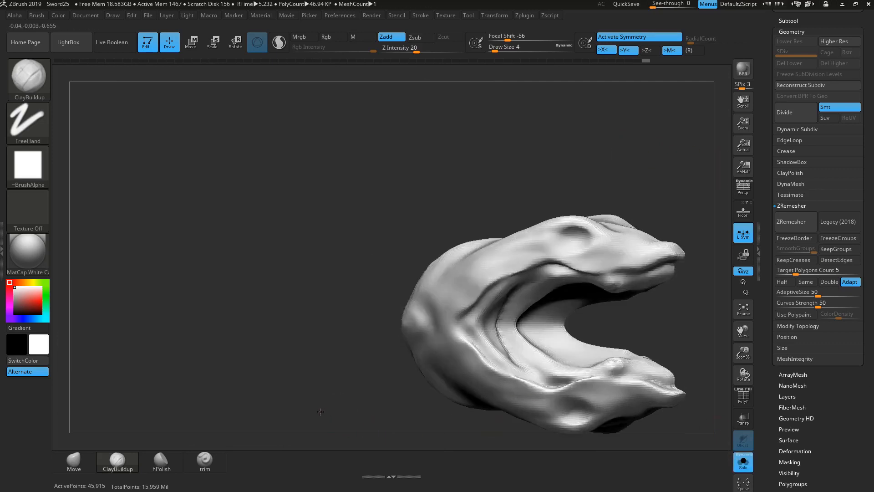
left_click_drag(320, 411, 542, 332)
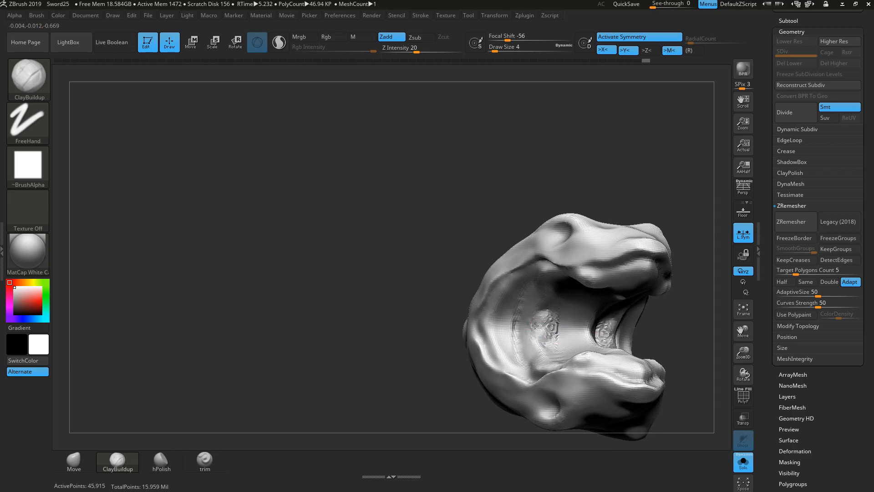
left_click_drag(535, 326, 539, 331)
left_click_drag(312, 369, 319, 341)
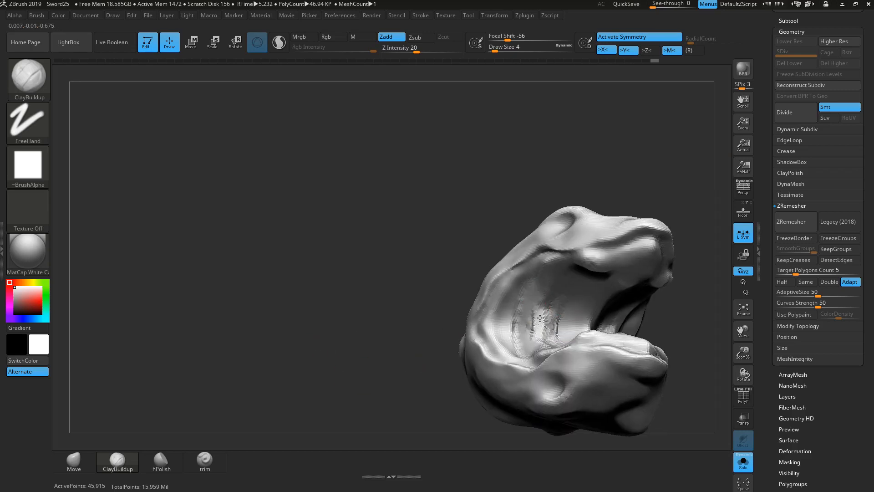
left_click_drag(476, 288, 534, 323)
key("shift")
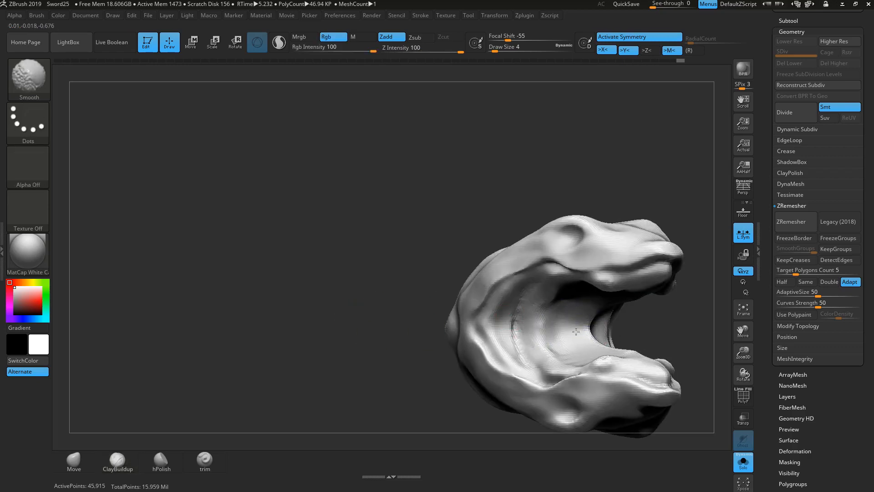
mouse_move(365, 400)
left_mouse_down()
mouse_move(353, 390)
mouse_move(346, 292)
mouse_move(360, 351)
left_mouse_up()
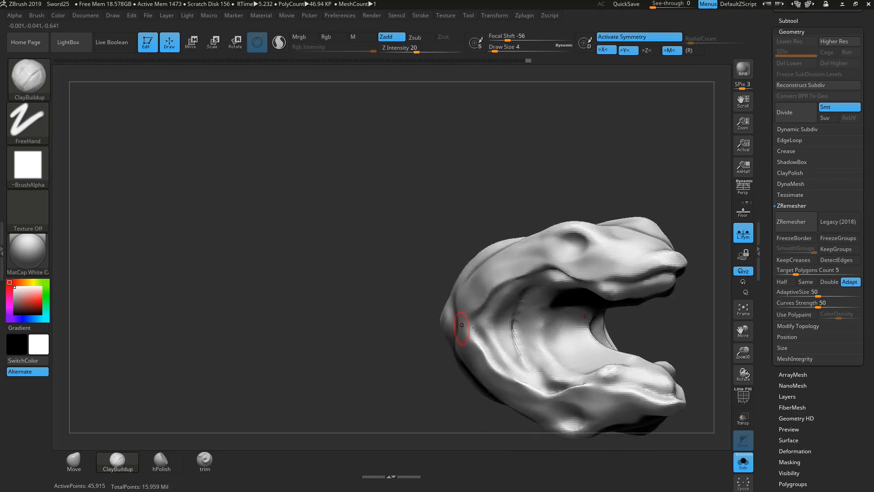
Step: Smooth the inner mouth wall and turn off solo mode to check the head together with the rest of the sword
key("shift")
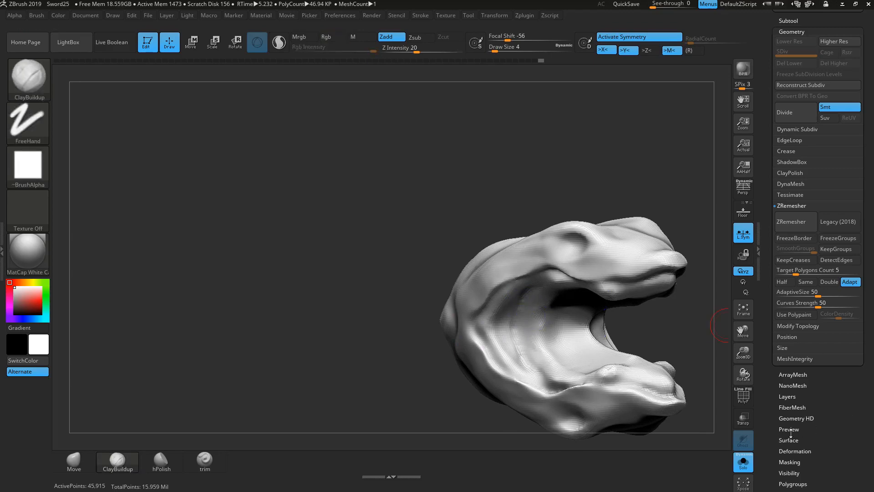
left_click(744, 462)
left_click_drag(364, 416, 554, 199)
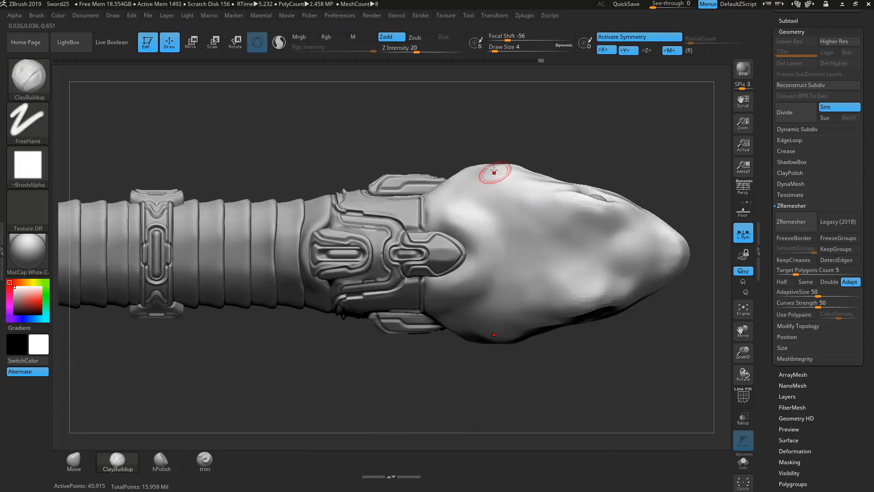
left_click_drag(581, 420, 729, 245)
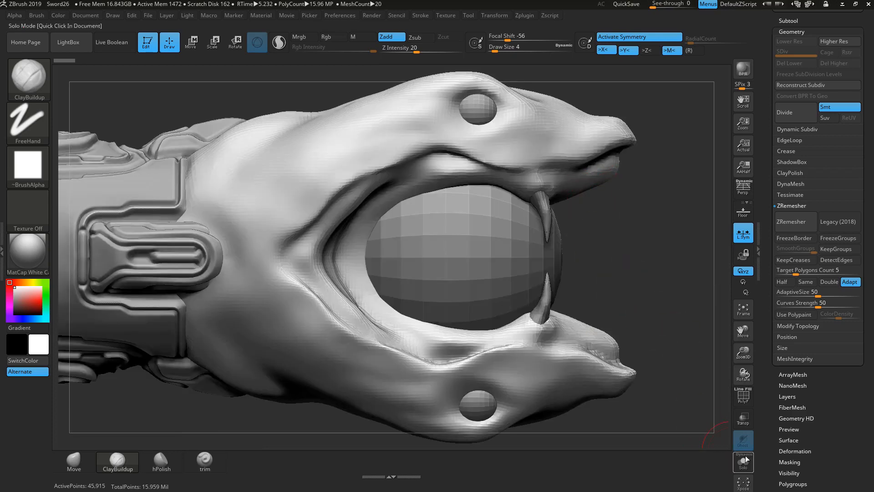
Step: Isolate the head and smooth the rough ridges on its back where it meets the hilt
left_click(743, 461)
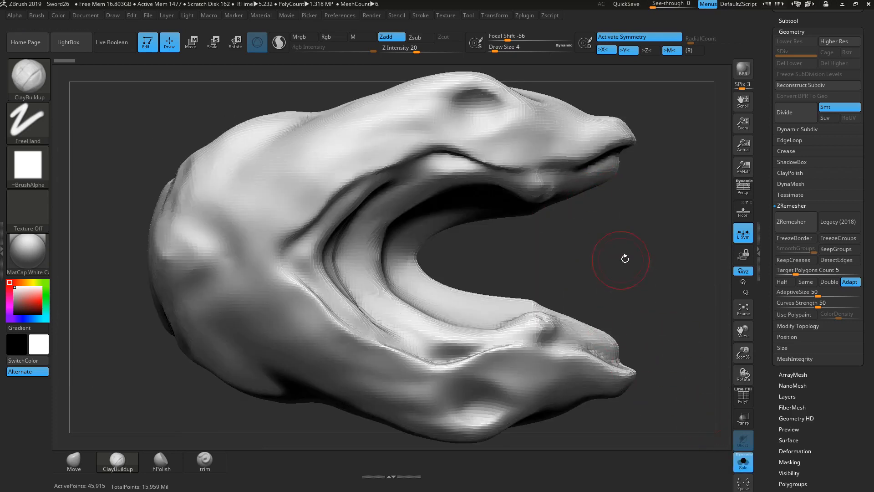
left_click_drag(625, 259, 592, 255)
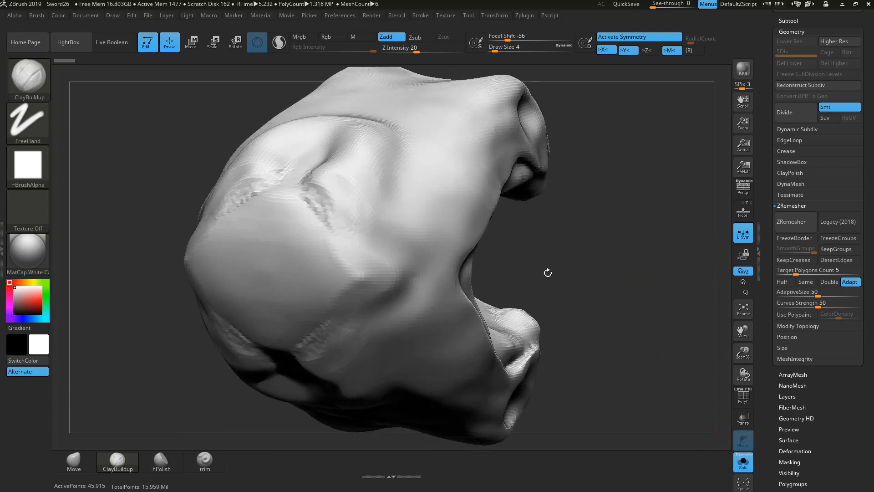
key("shift")
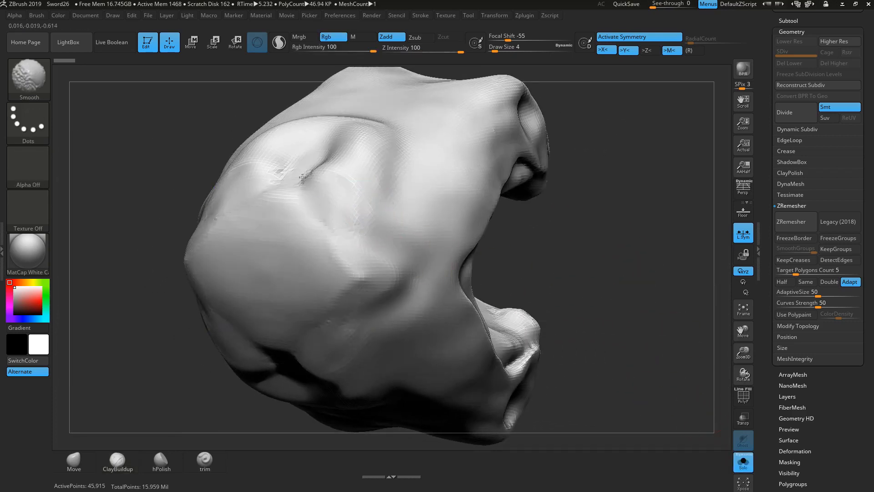
left_click_drag(337, 234, 359, 277, "shift")
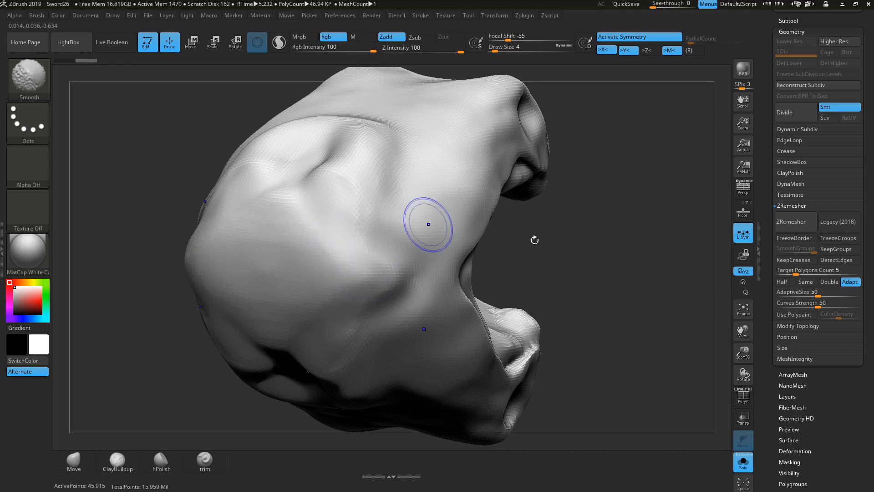
Step: Examine the enlarged snake photos in snake_refs.jpg for the nostril, eye and open-mouth shapes
left_click_drag(633, 240, 581, 230)
mouse_move(139, 299)
left_mouse_down()
mouse_move(156, 277)
mouse_move(145, 299)
mouse_move(152, 295)
left_mouse_up()
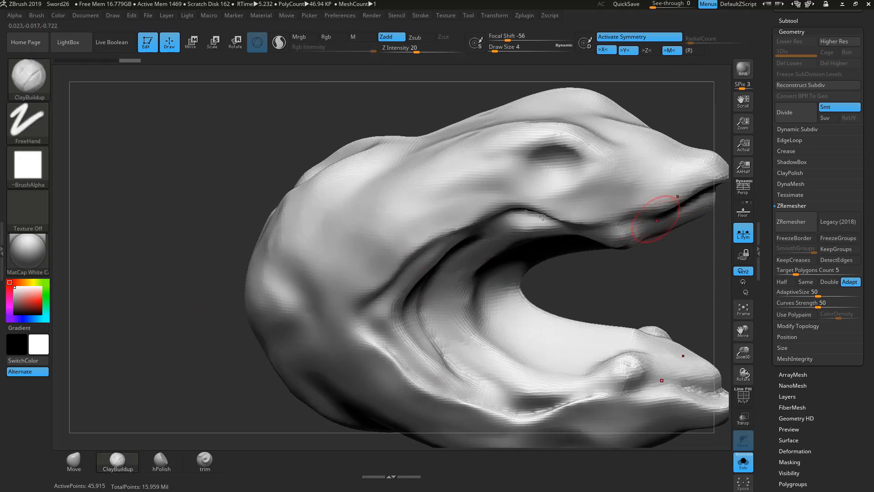
left_click_drag(281, 119, 100, 156, "alt")
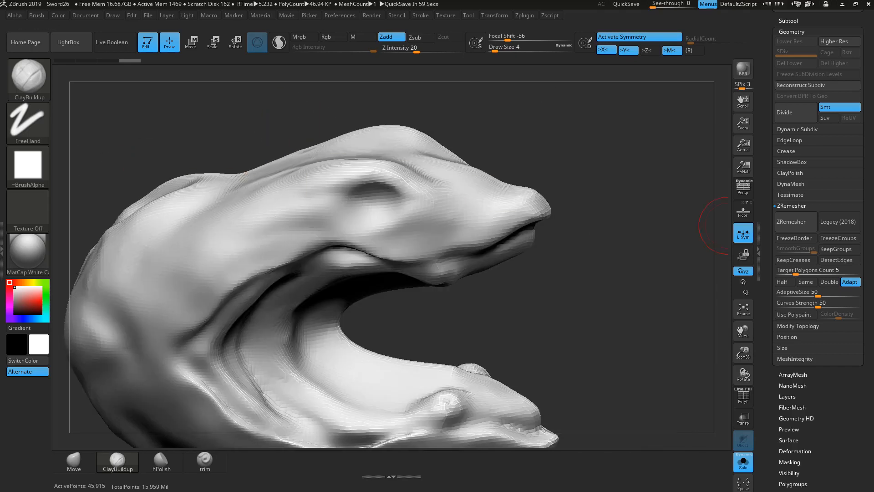
key("alt+Tab")
left_click_drag(506, 142, 513, 126)
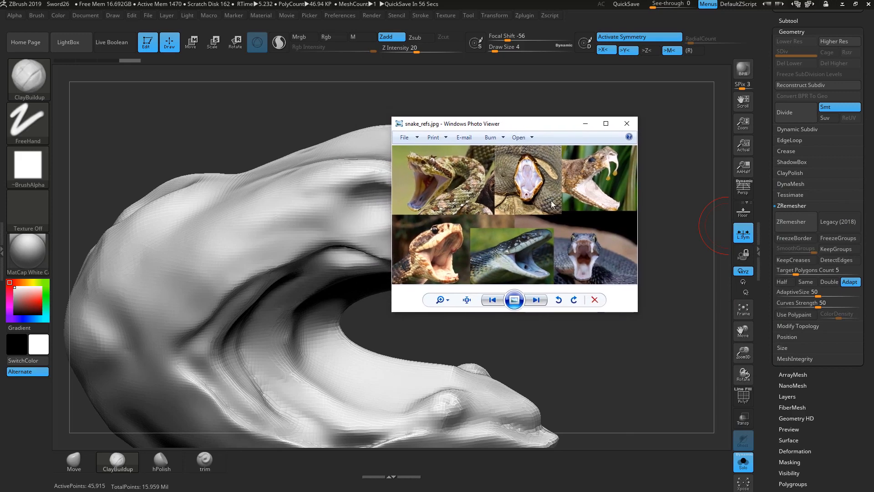
left_click(467, 300)
mouse_move(473, 178)
left_mouse_down()
mouse_move(487, 200)
mouse_move(575, 212)
mouse_move(477, 187)
left_mouse_up()
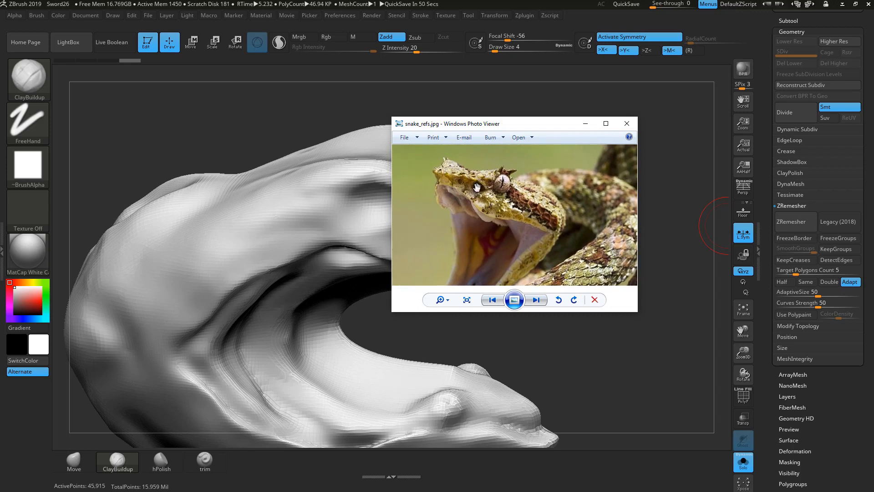
left_click_drag(567, 191, 278, 205)
left_click_drag(592, 203, 474, 226)
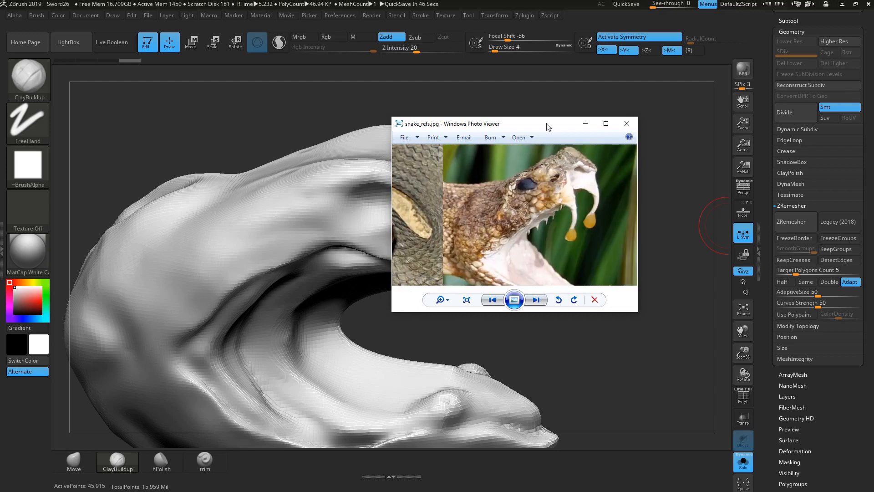
left_click(585, 124)
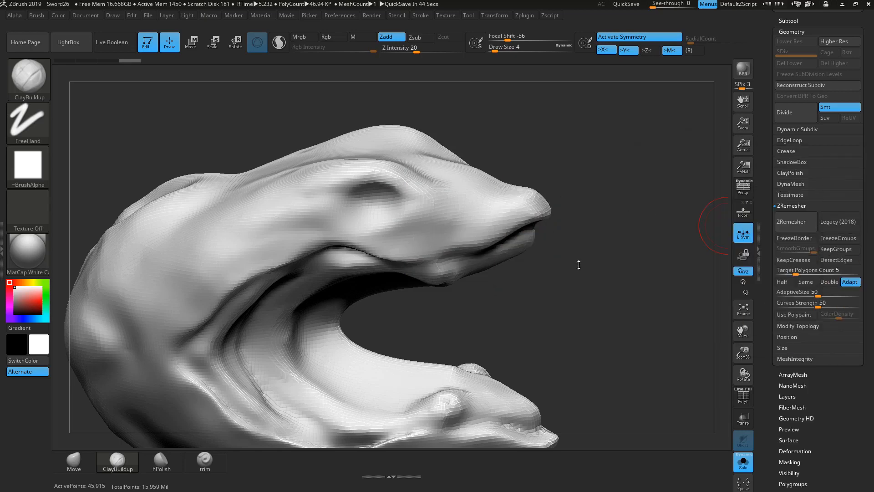
Step: Carve a nostril into the side of the snout with ClayBuildup at draw size 2 and build up its upper rim
mouse_move(579, 265)
left_mouse_down()
mouse_move(585, 280)
mouse_move(576, 291)
left_mouse_up()
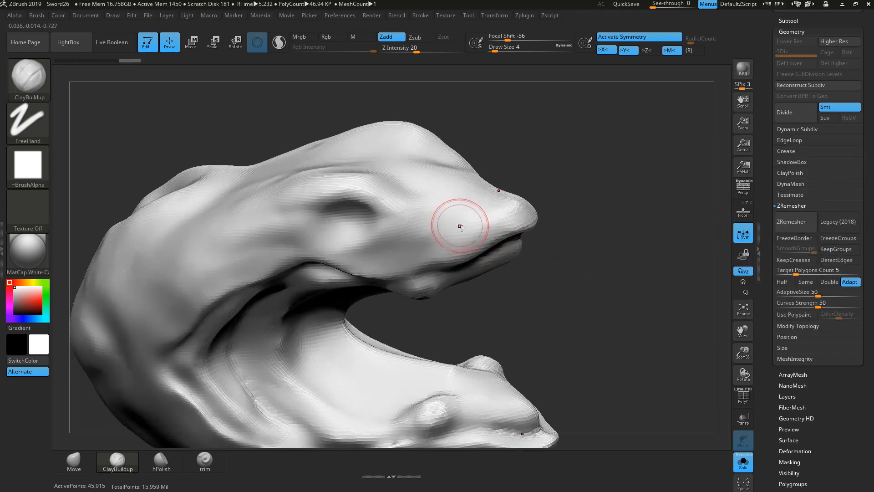
key("space")
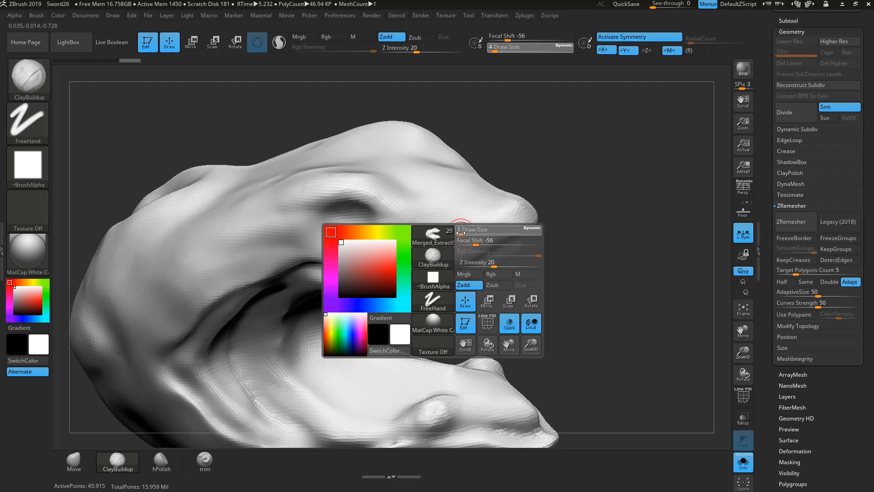
left_click_drag(460, 232, 461, 233)
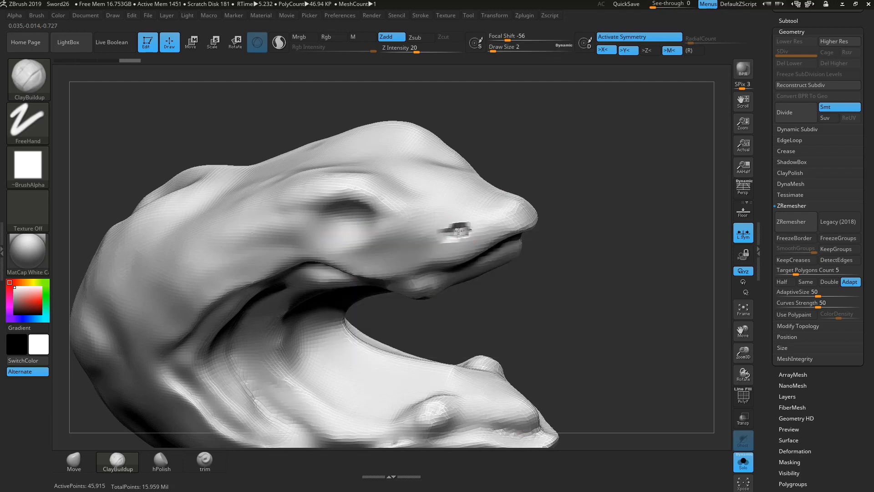
left_click_drag(513, 181, 417, 178)
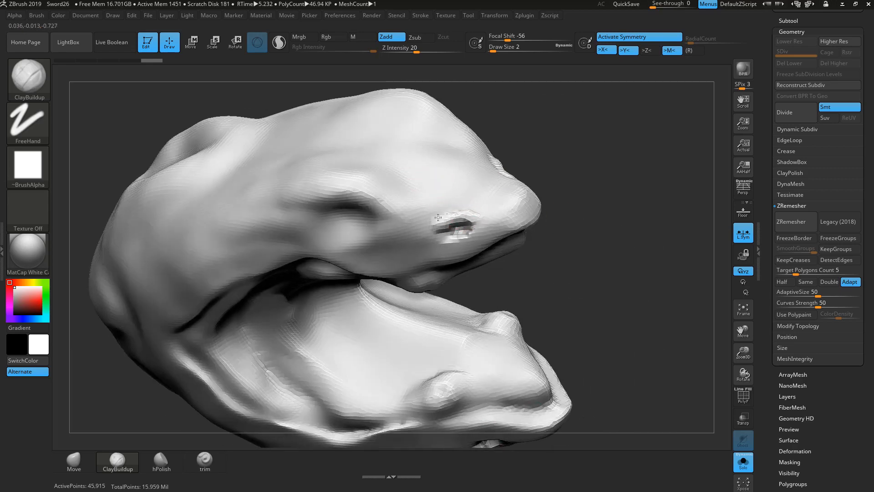
mouse_move(450, 215)
left_mouse_down()
mouse_move(474, 211)
mouse_move(440, 210)
mouse_move(456, 213)
left_mouse_up()
left_click_drag(618, 219, 458, 234)
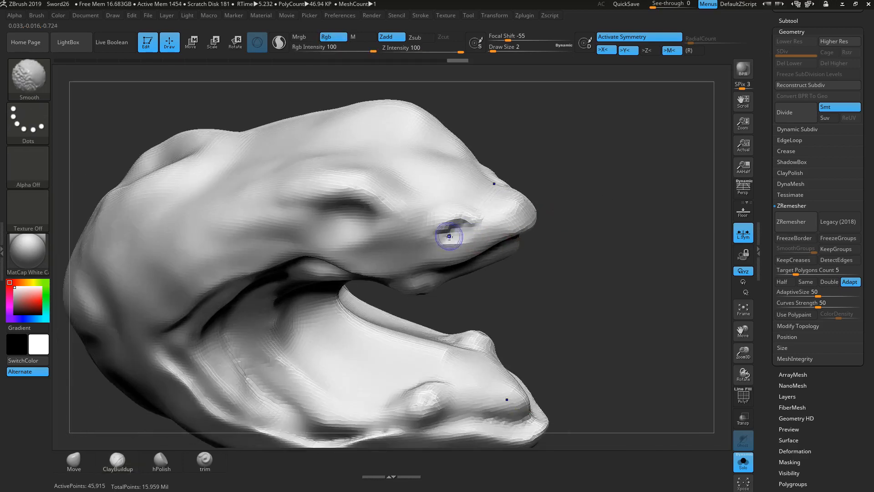
Step: Deepen the nostril cavity with small ClayBuildup strokes and smooth its edges from several angles
left_click_drag(603, 235, 603, 174)
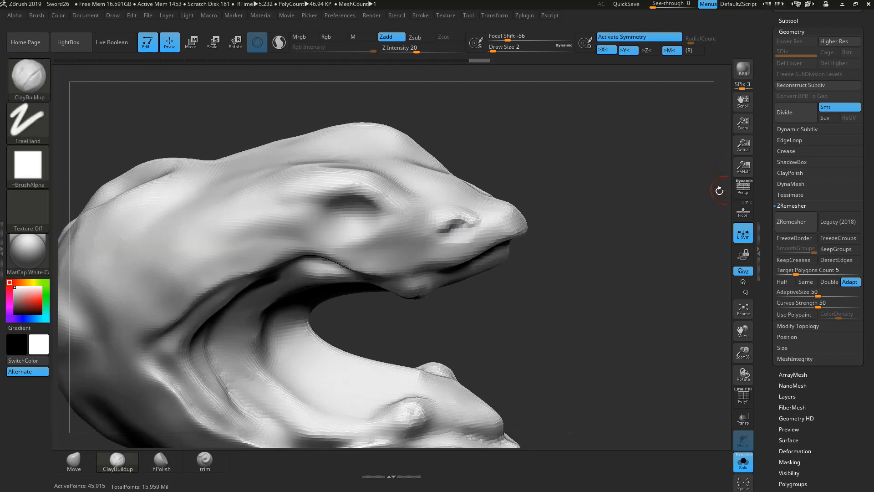
left_click_drag(626, 238, 450, 239)
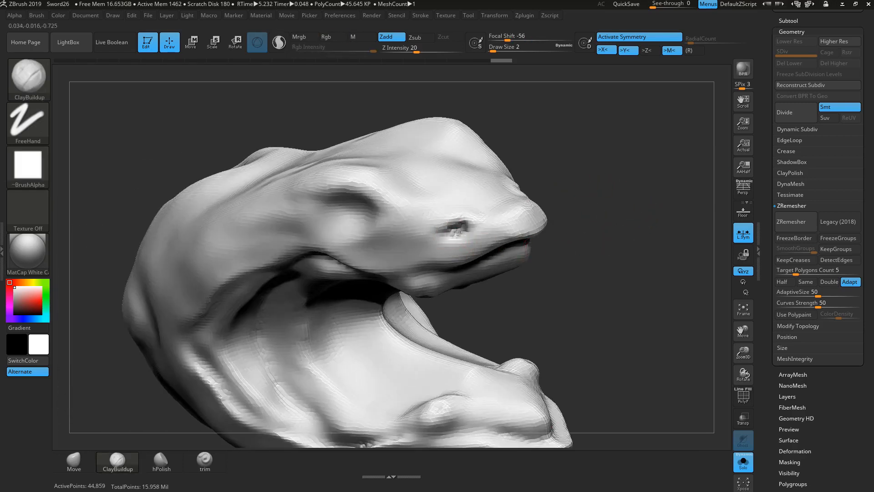
mouse_move(608, 218)
left_mouse_down()
mouse_move(596, 222)
mouse_move(581, 210)
mouse_move(604, 220)
left_mouse_up()
left_click_drag(439, 236, 450, 234, "shift")
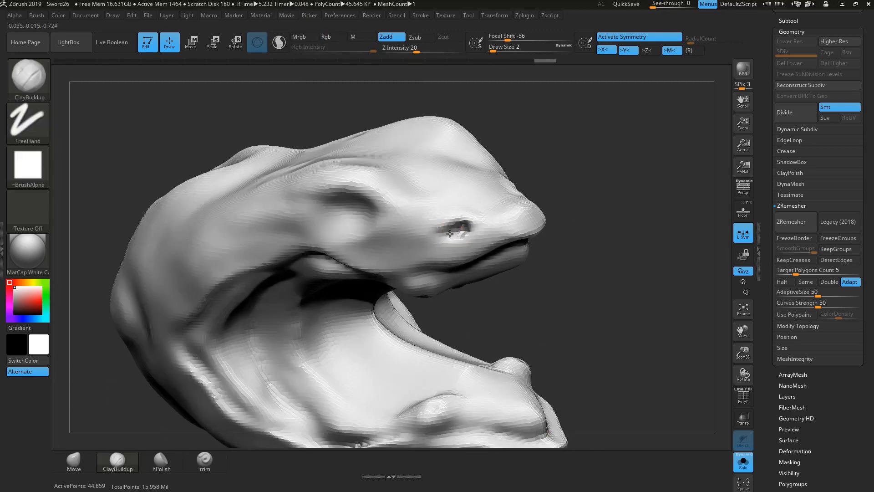
mouse_move(621, 221)
left_mouse_down()
mouse_move(588, 236)
mouse_move(617, 199)
mouse_move(538, 191)
mouse_move(570, 204)
mouse_move(616, 266)
left_mouse_up()
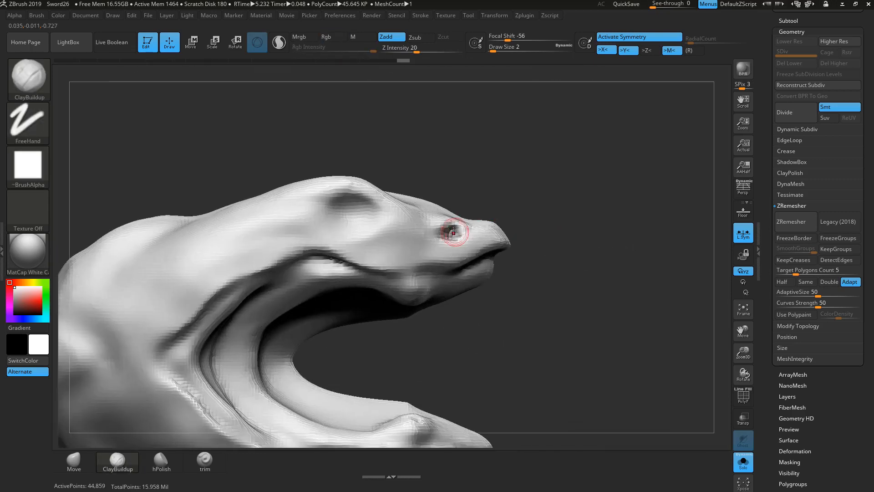
left_click_drag(587, 213, 505, 238)
left_click_drag(451, 234, 457, 232, "shift")
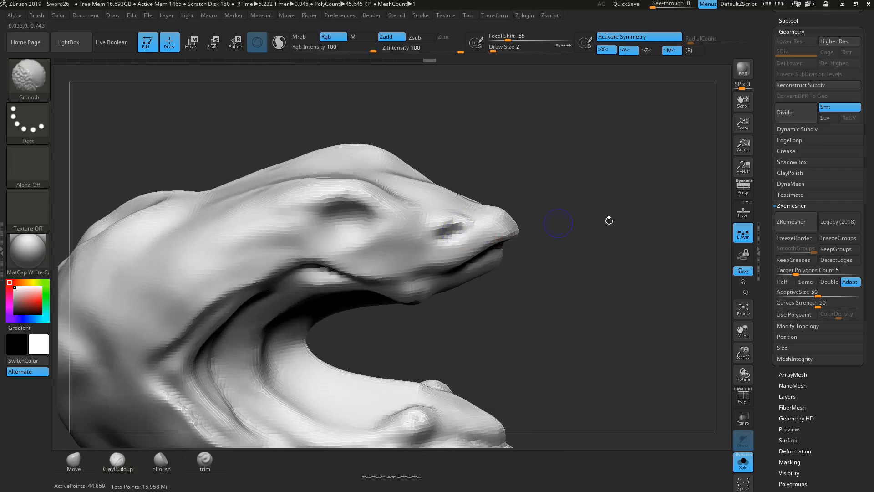
Step: Carve the crease along the upper lip above the fang bulge with ClayBuildup and smooth the bulge beneath it
left_click_drag(609, 218, 579, 242)
mouse_move(711, 212)
left_mouse_down()
mouse_move(567, 216)
mouse_move(600, 227)
mouse_move(576, 229)
mouse_move(552, 203)
mouse_move(550, 222)
mouse_move(626, 252)
mouse_move(612, 228)
left_mouse_up()
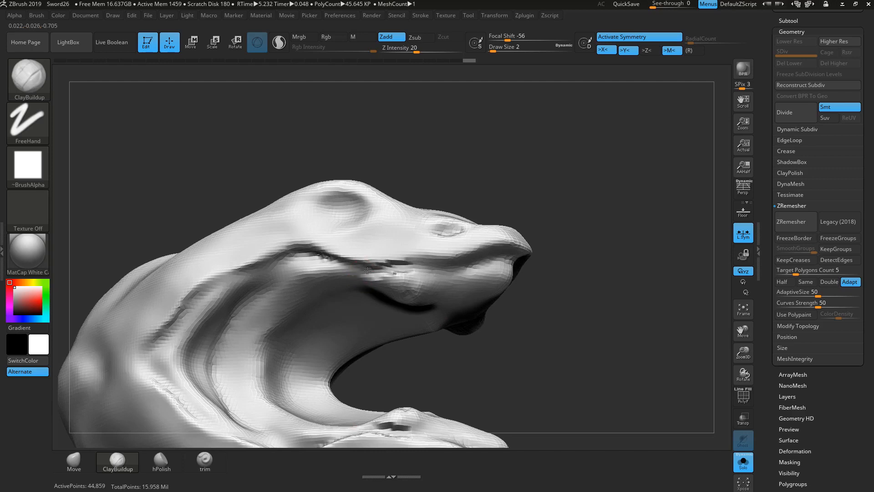
key("shift")
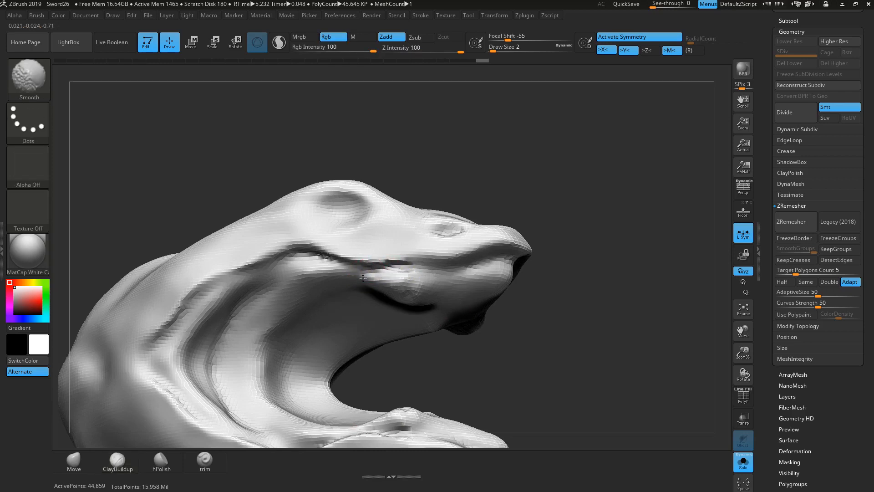
left_click_drag(390, 269, 413, 277, "shift")
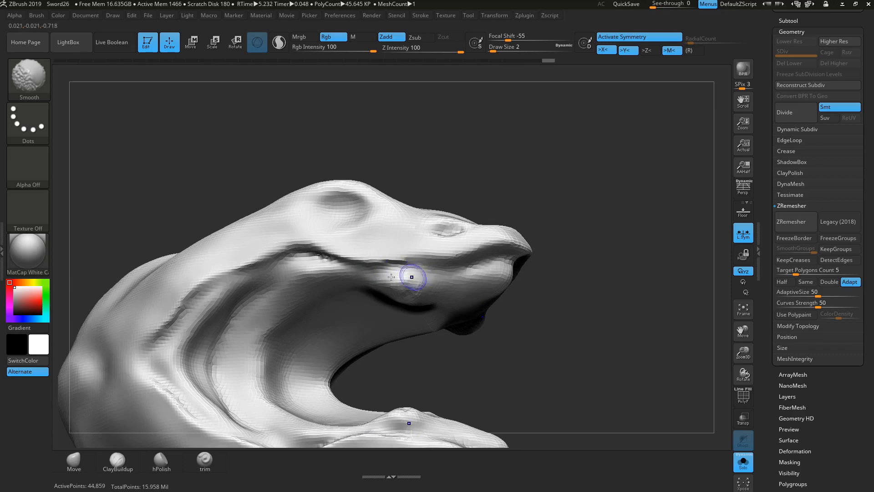
Step: Smooth the snout surface around the nostril and check the head's overall shape
left_click_drag(605, 277, 570, 276)
key("shift")
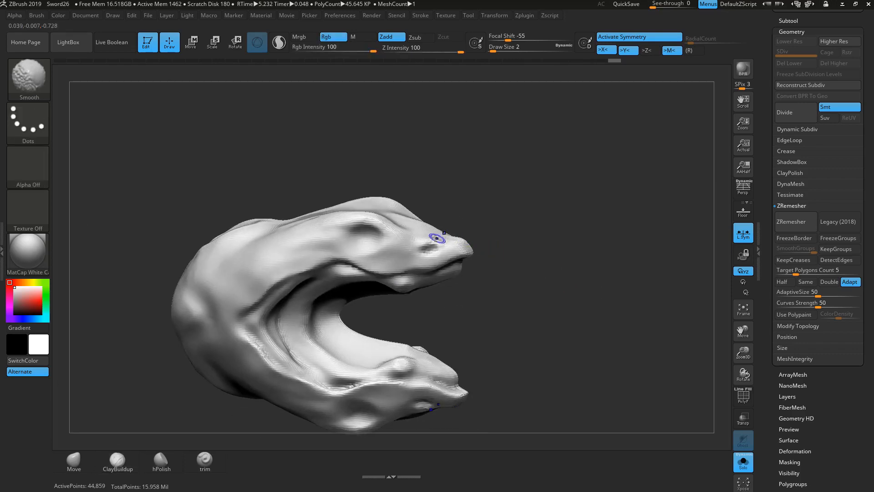
left_click_drag(589, 240, 559, 253)
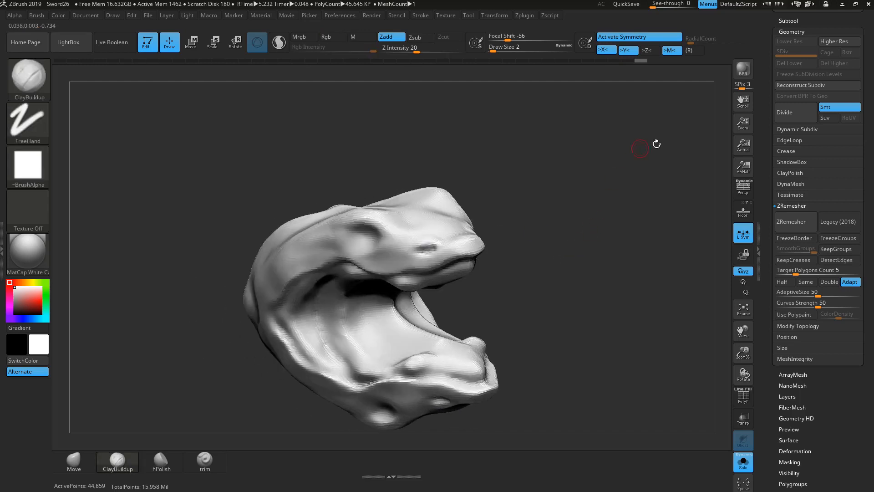
Step: Retopologize the head with ZRemesher at a target polygon count of 5 and smooth the corner of the mouth
left_click(791, 218)
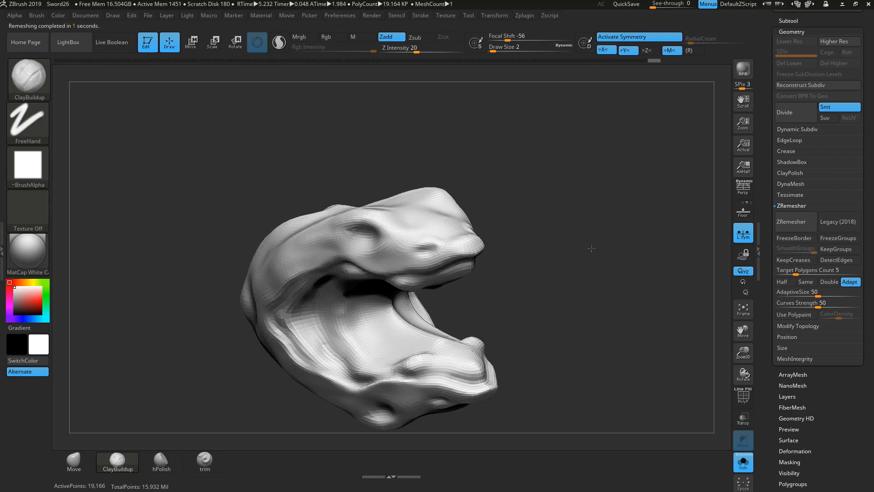
mouse_move(587, 247)
left_mouse_down()
mouse_move(603, 238)
mouse_move(546, 303)
mouse_move(599, 252)
mouse_move(582, 255)
mouse_move(612, 263)
mouse_move(602, 274)
mouse_move(688, 231)
left_mouse_up()
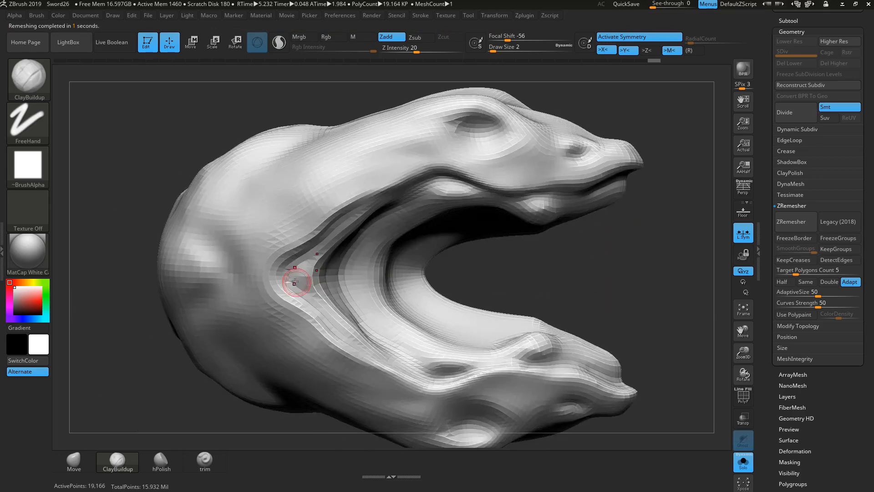
mouse_move(295, 282)
left_mouse_down("shift")
mouse_move(293, 273)
mouse_move(312, 311)
left_mouse_up("shift")
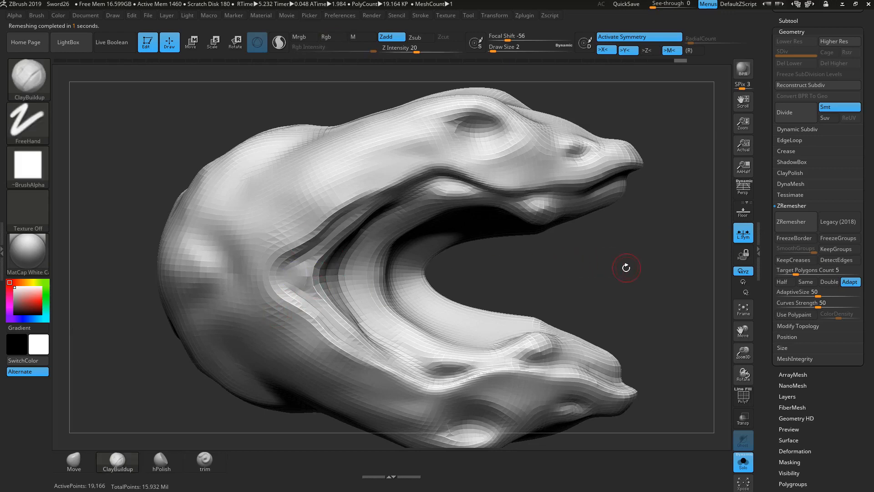
Step: Subdivide the remeshed head three times to reach subdivision level 4
left_click_drag(626, 267, 641, 253)
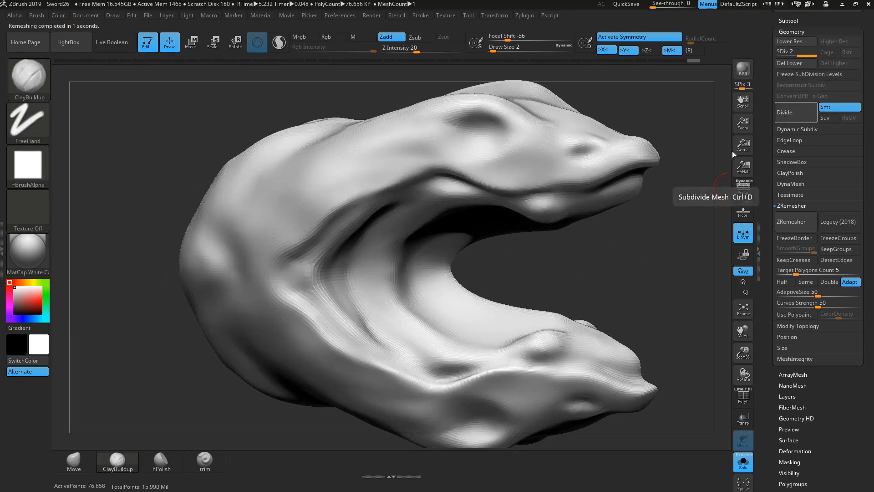
left_click(786, 116)
left_click_drag(696, 291, 724, 150)
left_click(786, 116)
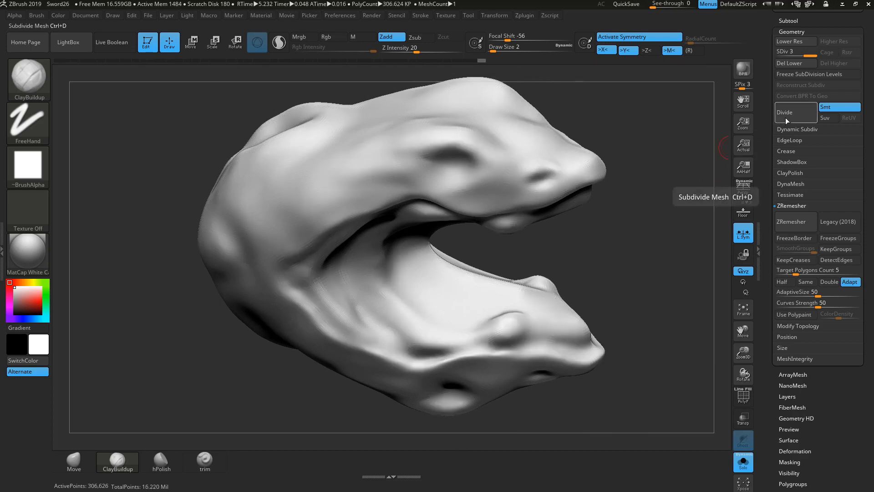
left_click(787, 116)
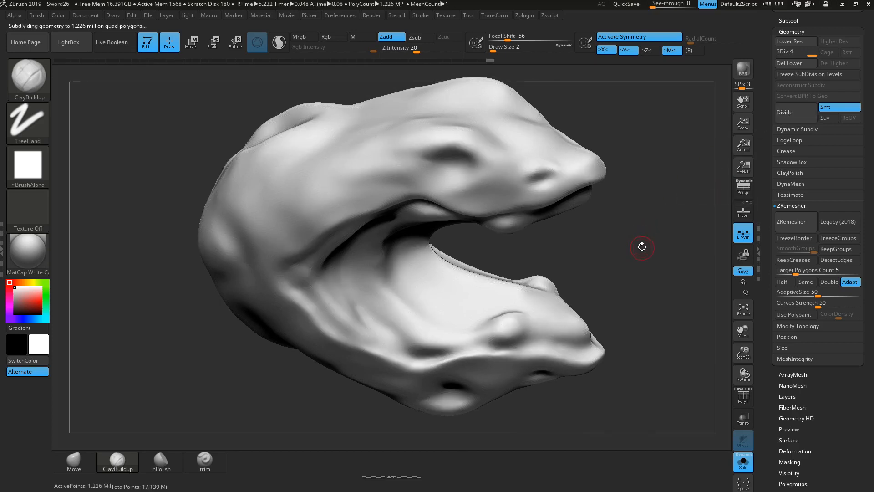
mouse_move(624, 244)
left_mouse_down()
mouse_move(592, 201)
mouse_move(611, 231)
left_mouse_up()
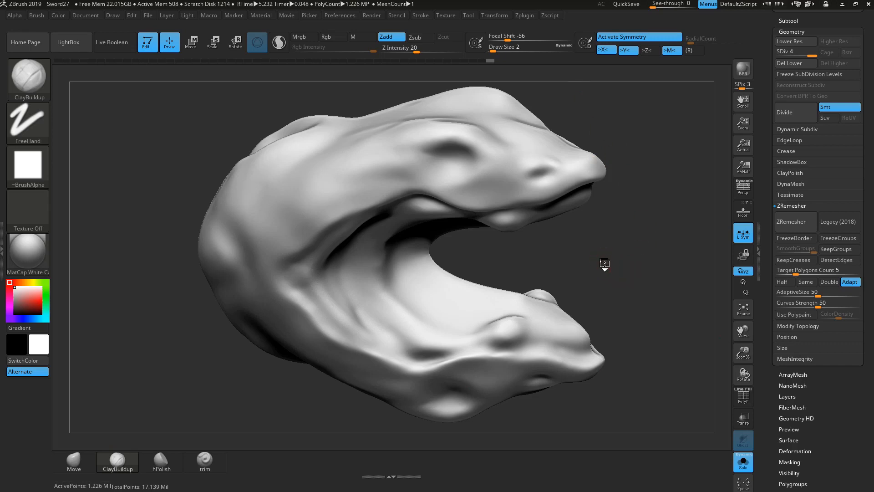
Step: Show all parts of the hilt again and mask the top and side of the snake head with draw size 9
mouse_move(605, 263)
left_mouse_down()
mouse_move(605, 282)
mouse_move(607, 221)
mouse_move(607, 286)
left_mouse_up()
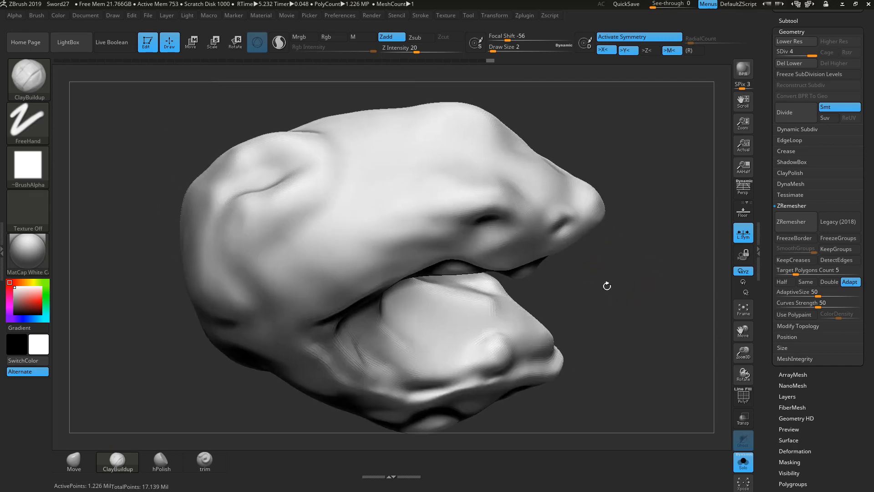
left_click(736, 457)
left_click_drag(614, 326, 607, 339)
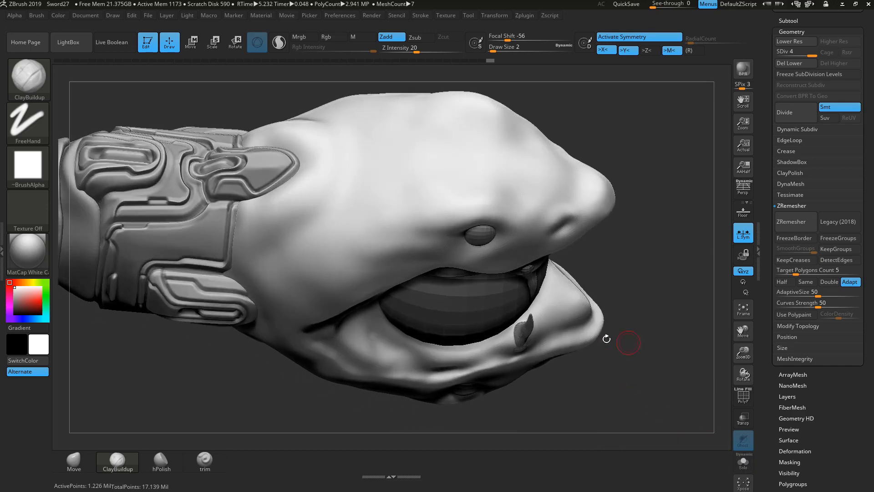
key("space")
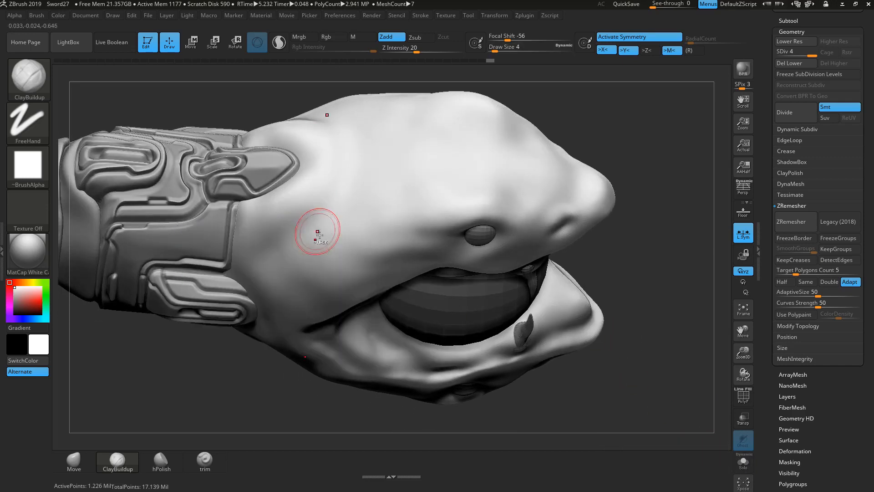
left_click(324, 234, "ctrl")
mouse_move(338, 221)
left_mouse_down("ctrl")
mouse_move(432, 192)
mouse_move(411, 216)
mouse_move(428, 191)
mouse_move(382, 160)
mouse_move(317, 228)
mouse_move(328, 260)
mouse_move(347, 264)
left_mouse_up("ctrl")
key("space")
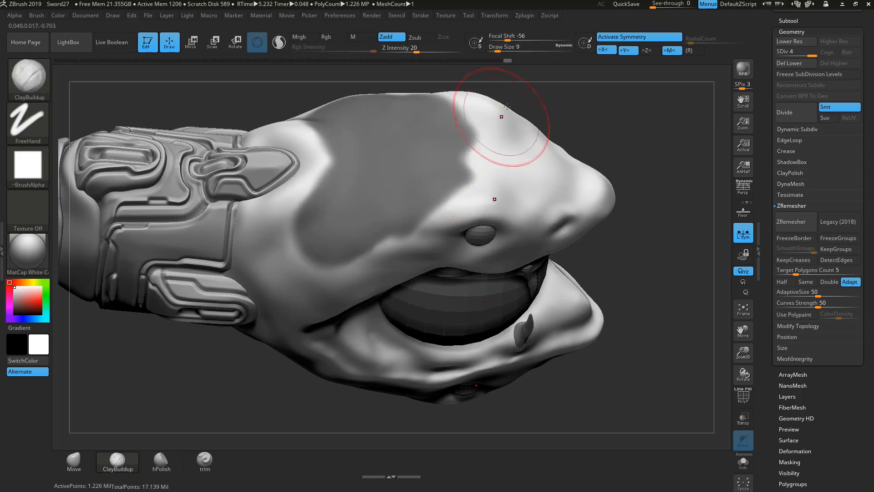
mouse_move(449, 166)
left_mouse_down("ctrl")
mouse_move(491, 150)
mouse_move(483, 118)
mouse_move(453, 179)
mouse_move(492, 118)
left_mouse_up("ctrl")
Step: Extend the mask over the middle of the snout above the nostrils
mouse_move(633, 246)
left_mouse_down()
mouse_move(433, 205)
mouse_move(437, 227)
mouse_move(469, 234)
mouse_move(401, 226)
mouse_move(305, 300)
left_mouse_up()
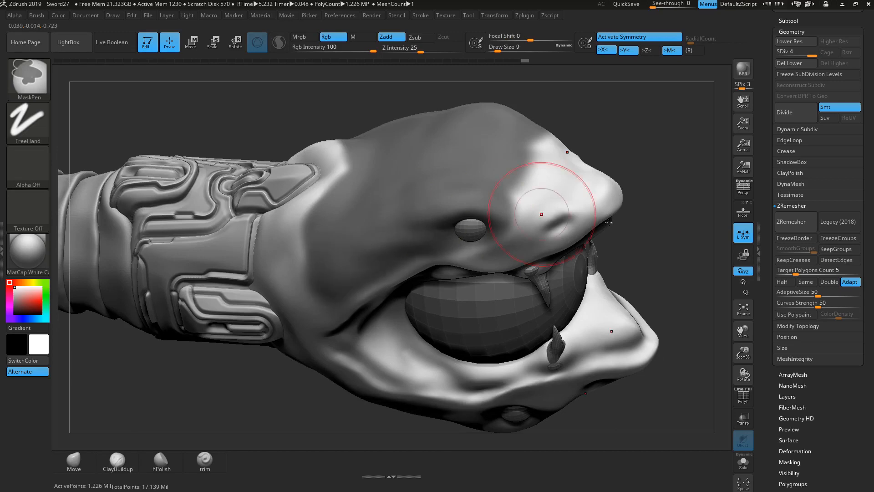
mouse_move(668, 171)
left_mouse_down()
mouse_move(644, 186)
mouse_move(635, 180)
left_mouse_up()
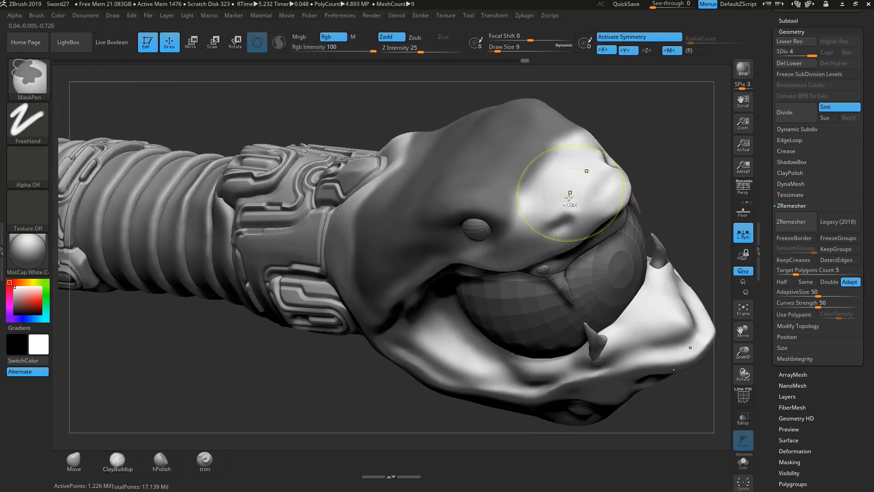
mouse_move(570, 197)
left_mouse_down("ctrl")
mouse_move(566, 162)
mouse_move(530, 205)
mouse_move(557, 221)
left_mouse_up("ctrl")
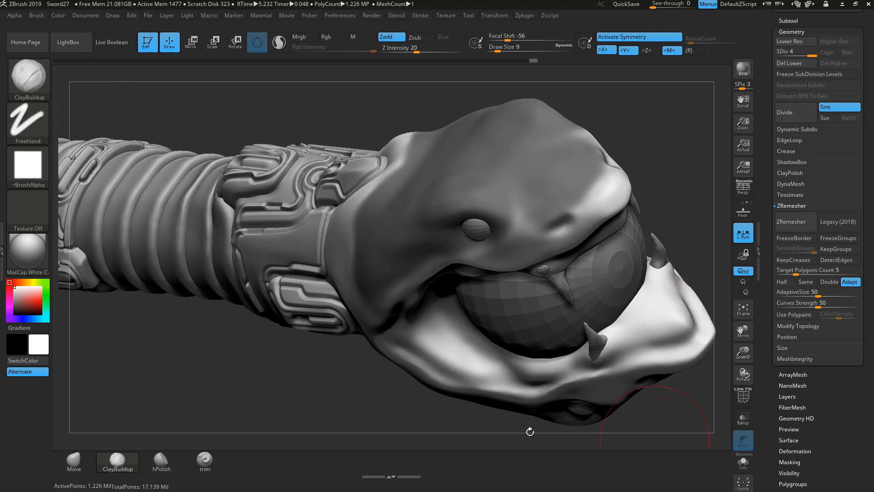
Step: Mask the back of the head around the collar's pointed plate, reducing the draw size to 4
left_click_drag(323, 417, 419, 412)
mouse_move(301, 251)
left_mouse_down("ctrl")
mouse_move(312, 225)
mouse_move(304, 244)
mouse_move(325, 301)
left_mouse_up("ctrl")
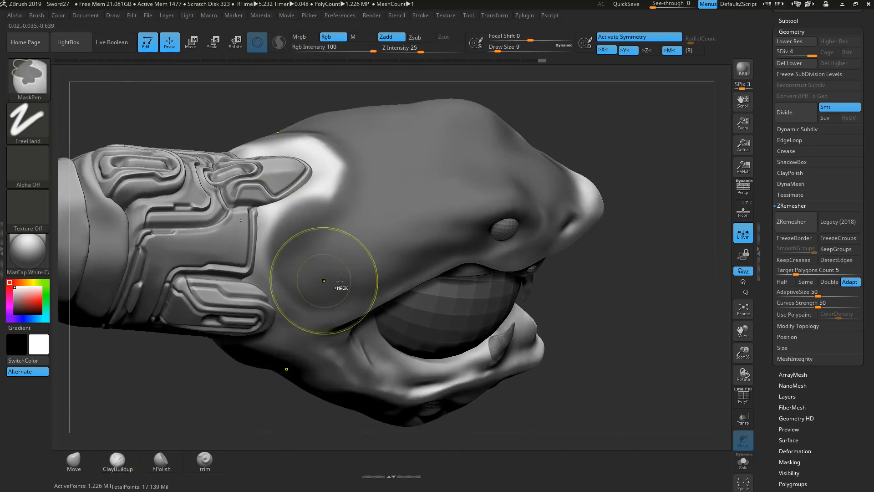
mouse_move(233, 409)
left_mouse_down()
mouse_move(322, 268)
mouse_move(303, 333)
mouse_move(287, 328)
mouse_move(294, 283)
mouse_move(273, 296)
mouse_move(279, 278)
left_mouse_up()
key("space")
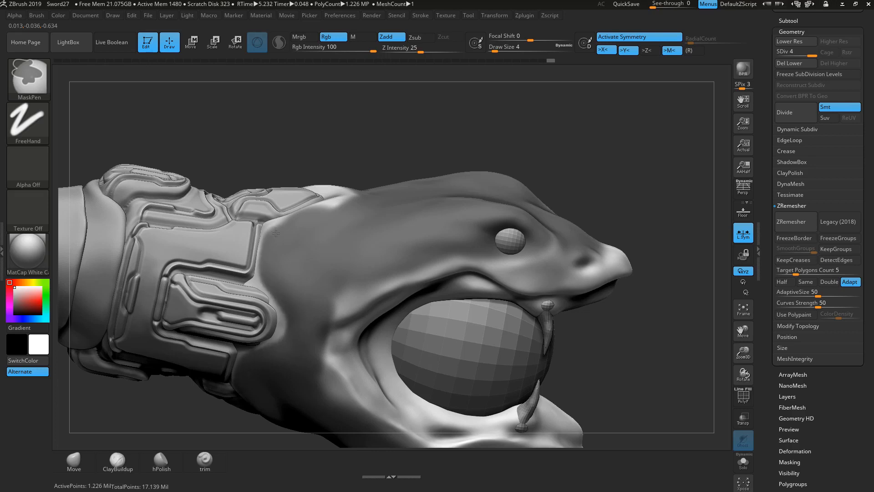
left_click_drag(510, 136, 283, 215)
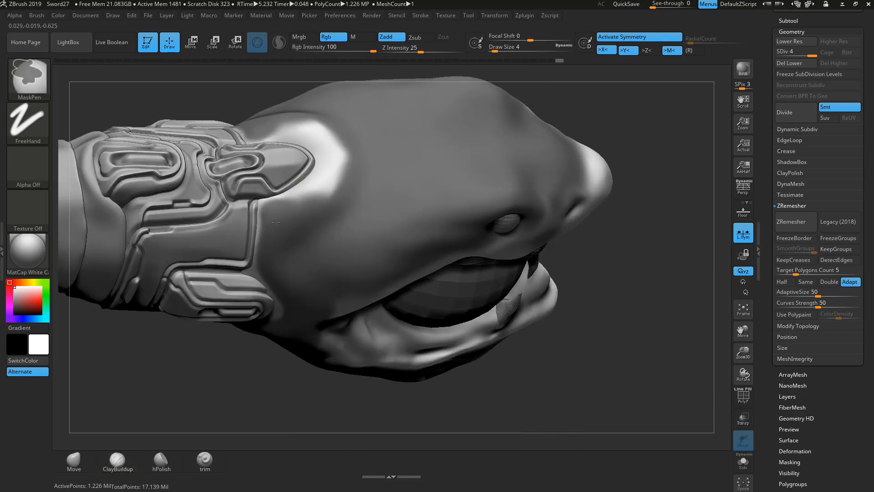
left_click_drag(298, 199, 341, 154, "ctrl")
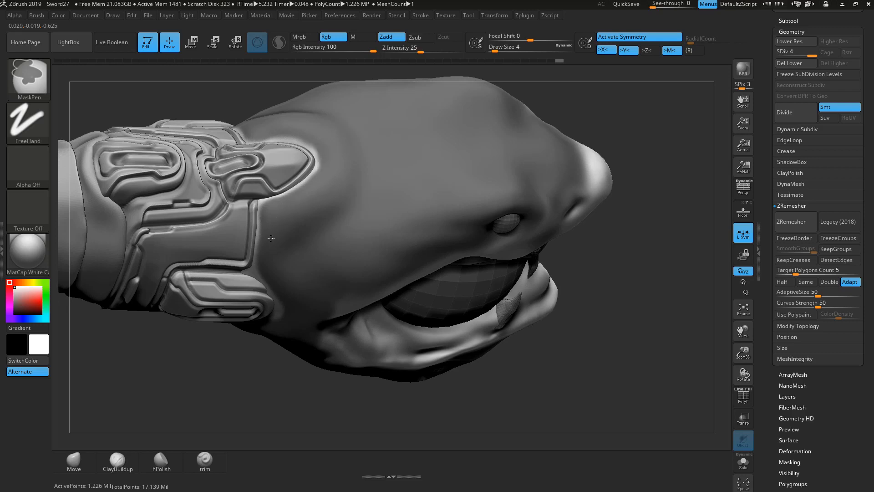
Step: Extend the mask over the cheek, along the upper lip and across the nostril to the snout tip
mouse_move(620, 260)
left_mouse_down()
mouse_move(666, 127)
mouse_move(627, 157)
left_mouse_up()
mouse_move(274, 296)
left_mouse_down("ctrl")
mouse_move(285, 303)
mouse_move(277, 309)
left_mouse_up("ctrl")
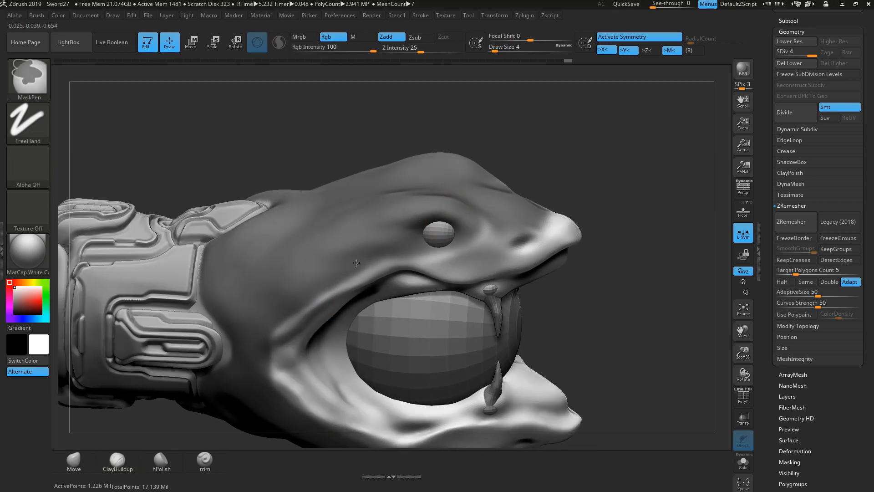
mouse_move(408, 247)
left_mouse_down("ctrl")
mouse_move(462, 257)
mouse_move(488, 238)
mouse_move(523, 246)
mouse_move(505, 254)
mouse_move(462, 259)
mouse_move(567, 218)
left_mouse_up("ctrl")
left_click_drag(588, 219, 571, 223)
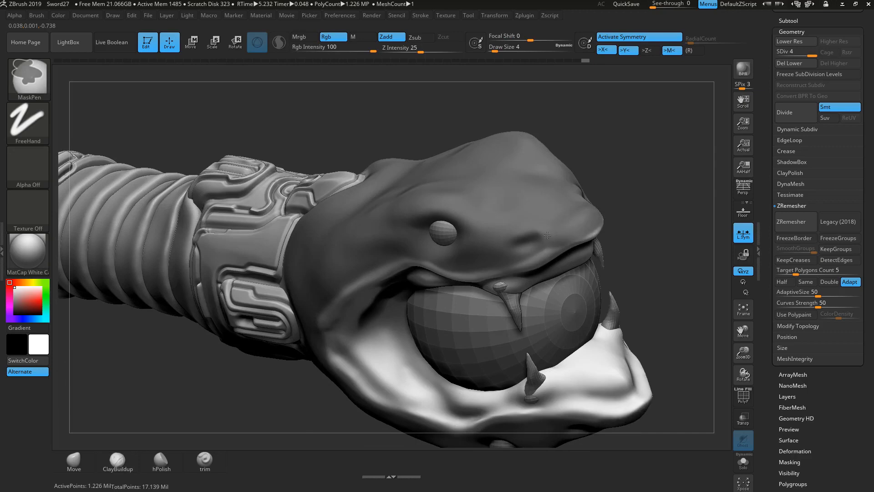
mouse_move(663, 205)
left_mouse_down()
mouse_move(688, 186)
mouse_move(630, 214)
left_mouse_up()
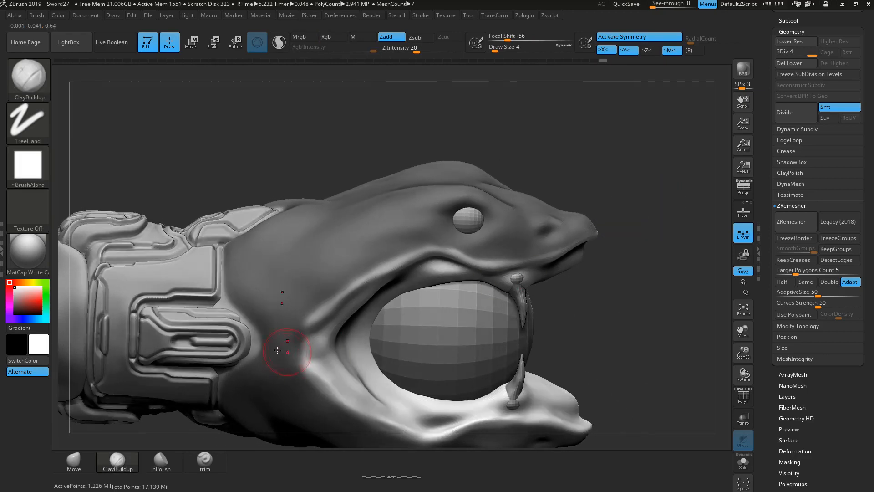
Step: Mask the neck behind and below the corner of the mouth and check the mask's coverage on the isolated head
key("ctrl")
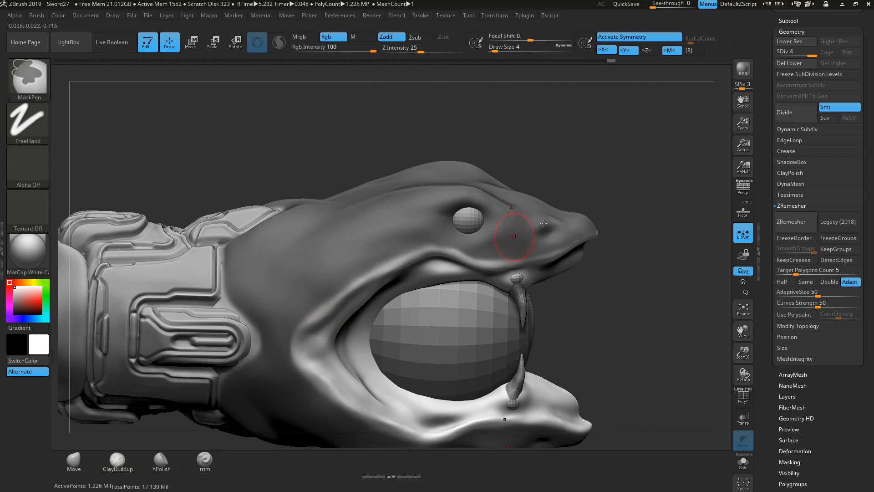
mouse_move(616, 137)
left_mouse_down()
mouse_move(613, 166)
mouse_move(723, 408)
left_mouse_up()
left_click(743, 462)
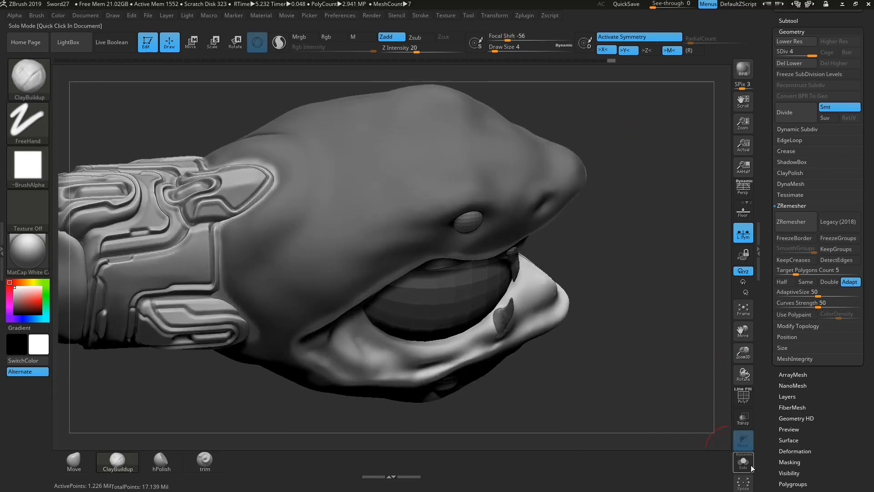
left_click_drag(643, 381, 592, 335)
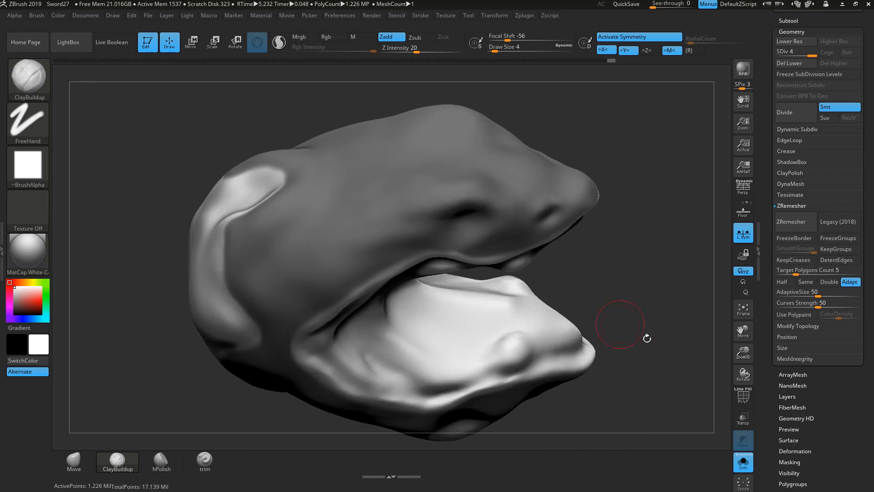
left_click(743, 461)
left_click_drag(667, 321, 615, 249)
key("ctrl")
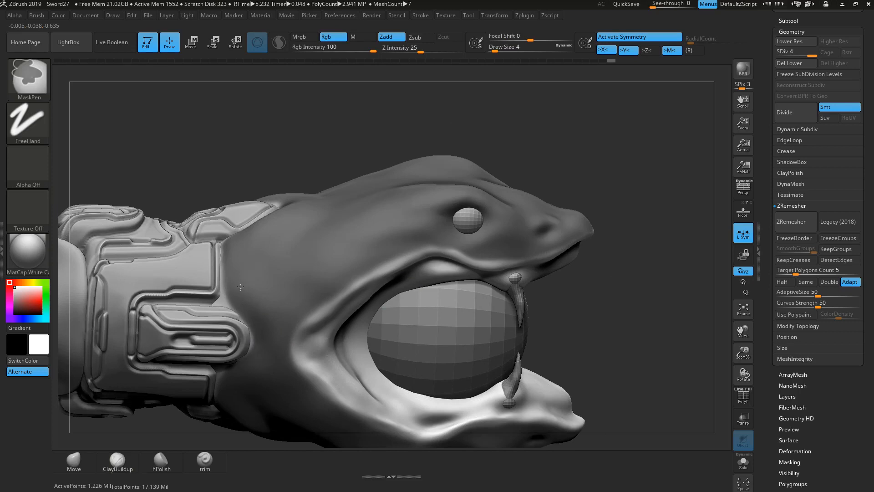
Step: Make the other parts temporarily transparent, refine the mask beneath the collar and clear it from the eye socket
left_click(743, 418)
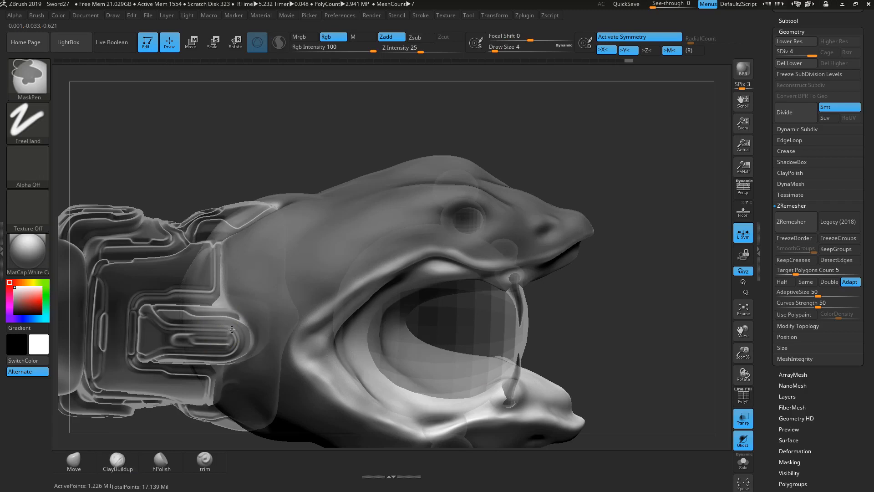
key("ctrl")
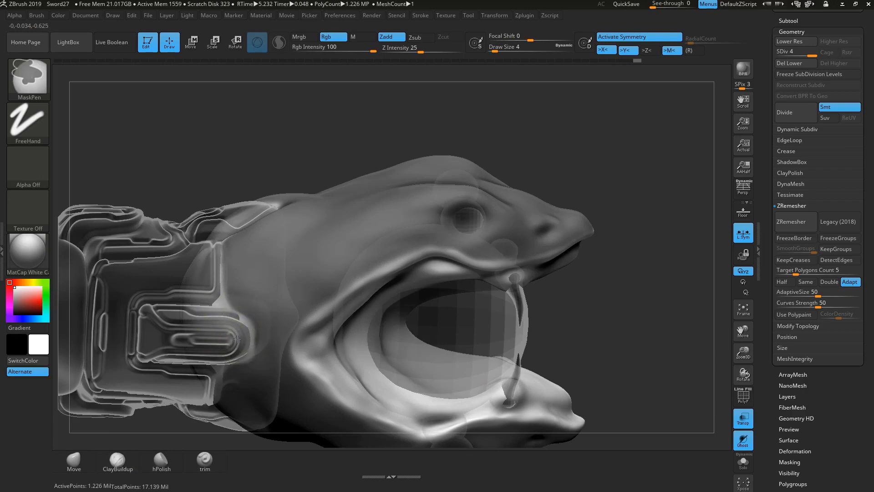
left_click_drag(592, 150, 589, 191)
left_click_drag(612, 382, 666, 278)
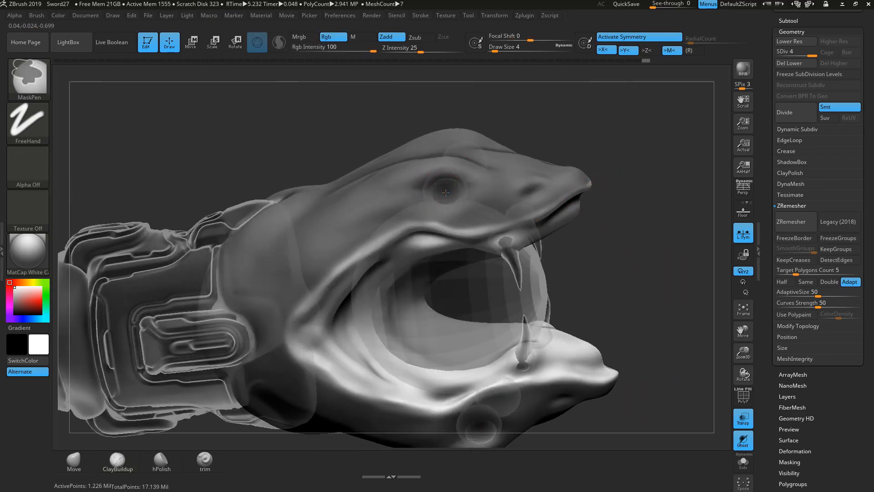
key("ctrl")
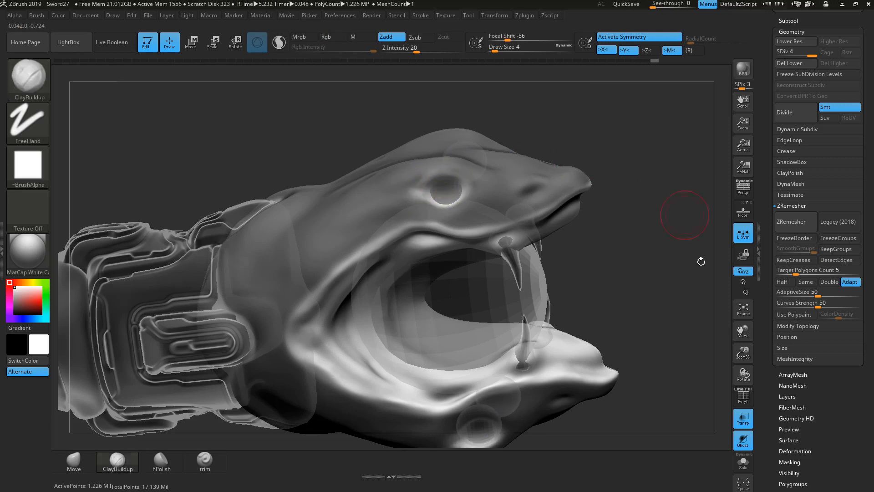
left_click(743, 418)
left_click_drag(663, 262, 673, 299)
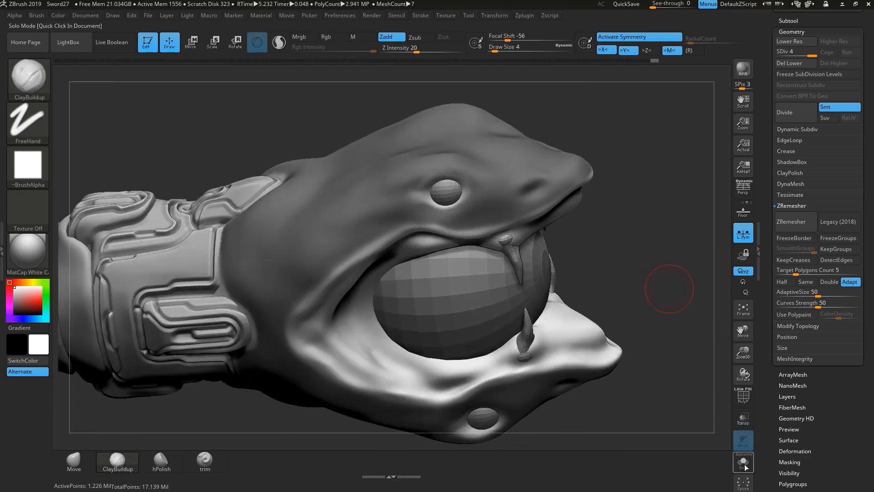
Step: Isolate the head and clear the mask from the nostril with draw size 2
left_click(745, 463)
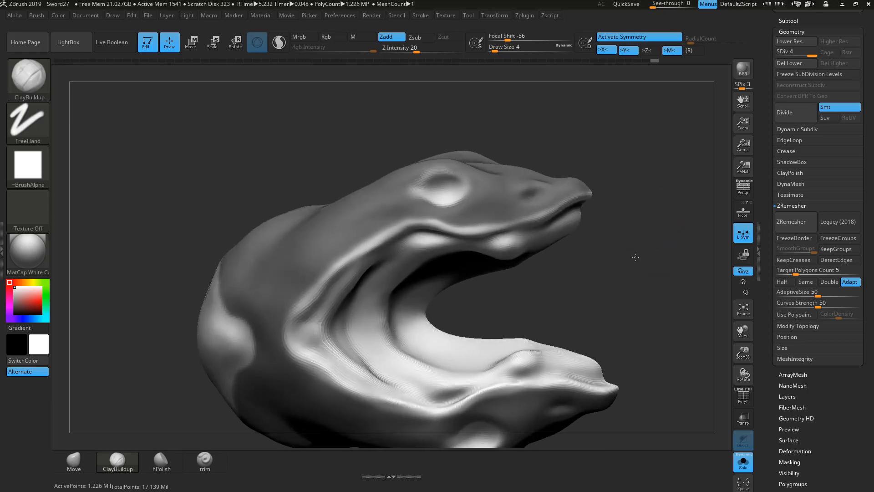
mouse_move(657, 210)
left_mouse_down()
mouse_move(642, 271)
mouse_move(655, 281)
mouse_move(652, 291)
left_mouse_up()
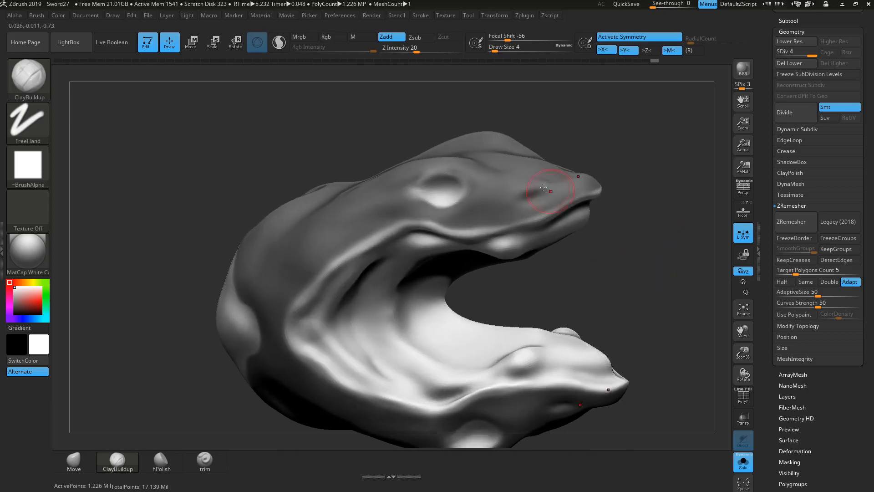
key("space")
left_click_drag(535, 196, 532, 198)
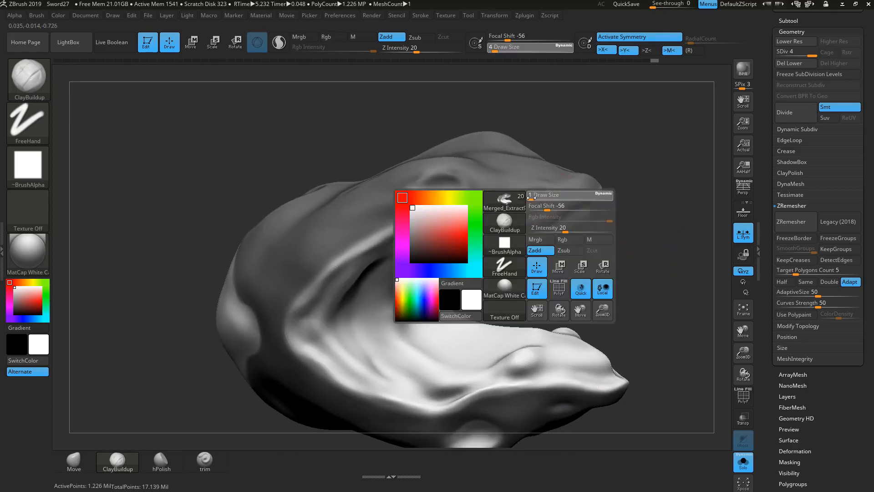
key("ctrl")
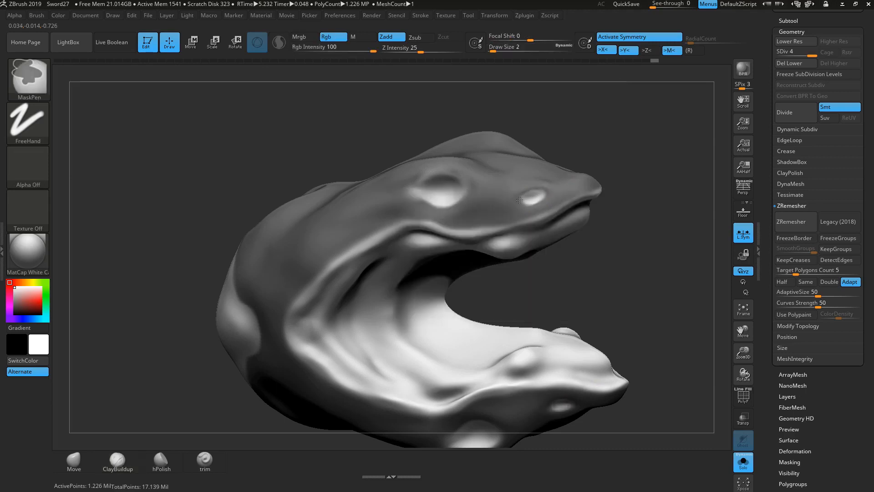
Step: Frame the head and invert its mask to protect the mouth interior, eye sockets and nostrils
mouse_move(660, 230)
left_mouse_down()
mouse_move(630, 248)
mouse_move(565, 257)
mouse_move(670, 232)
mouse_move(645, 231)
left_mouse_up()
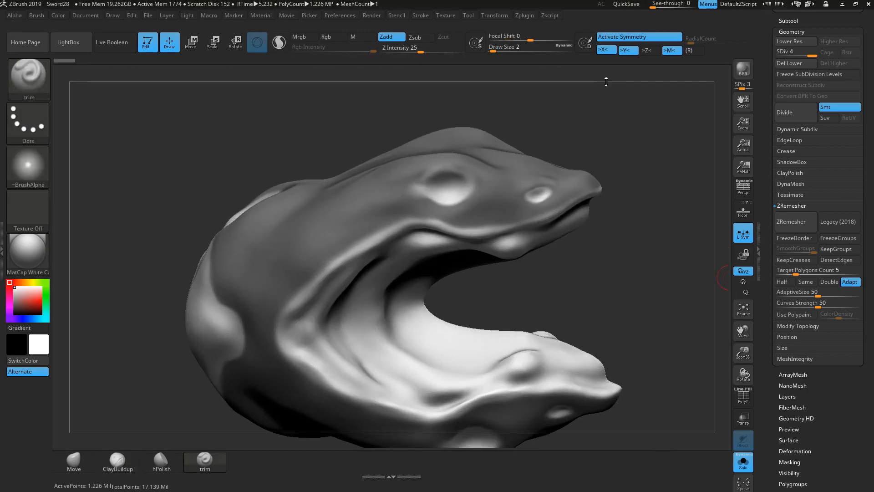
key("f")
key("f")
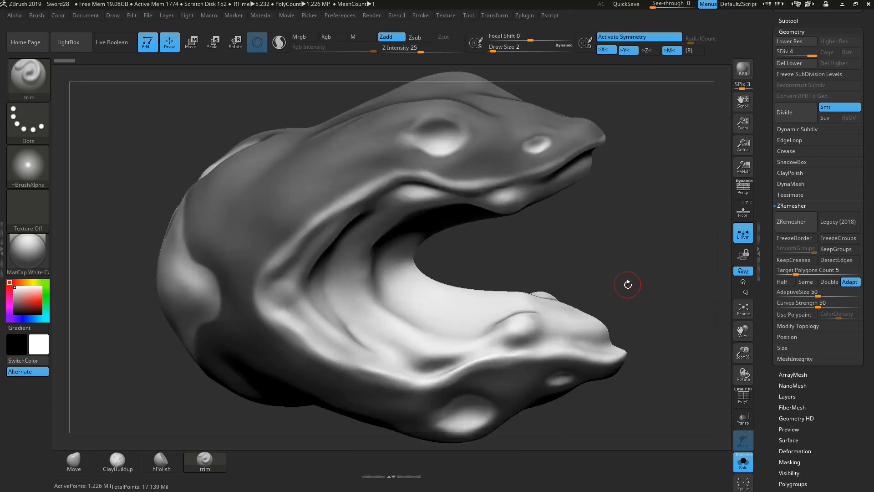
left_click(616, 262, "ctrl")
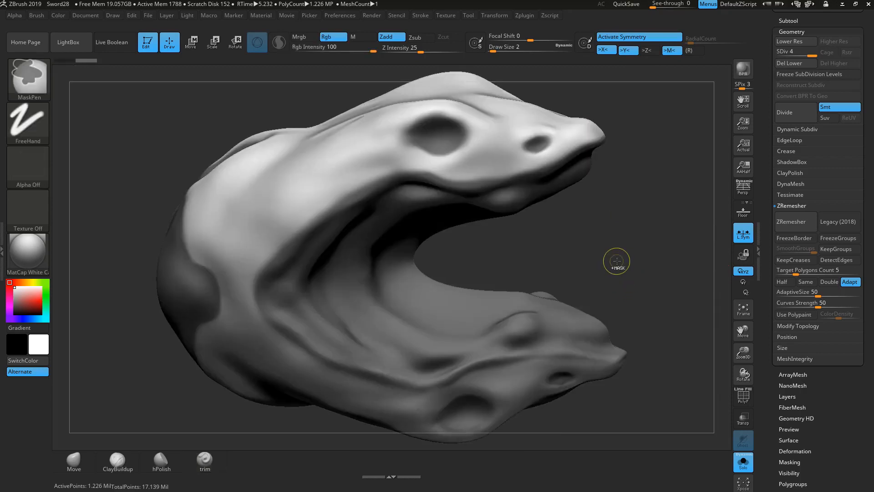
left_click(616, 257, "ctrl")
left_click(616, 257, "ctrl")
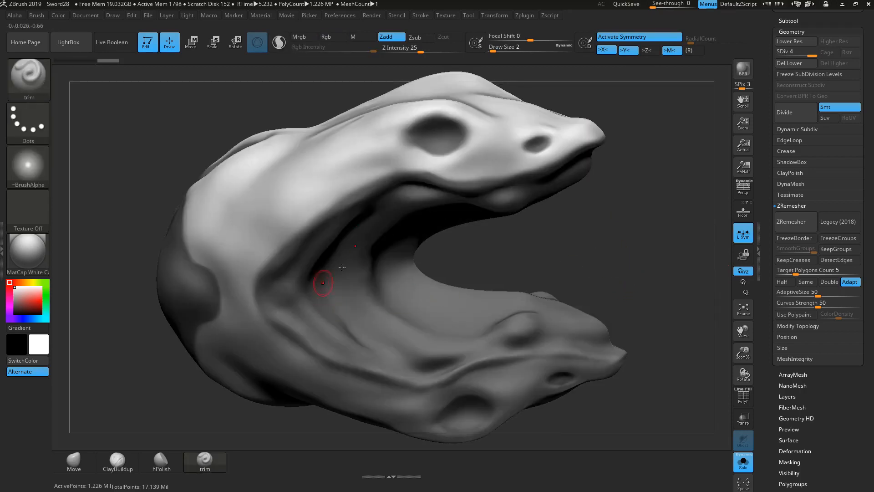
Step: Carve a short straight groove along the top of the head with the trim brush at draw size 3 and raise its centre
left_click_drag(630, 225, 612, 276)
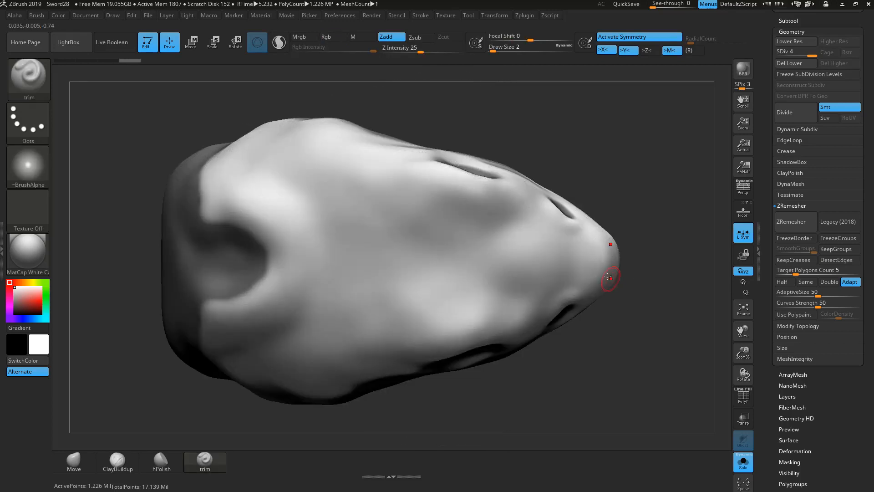
left_click_drag(500, 49, 504, 49)
left_click_drag(334, 263, 416, 260)
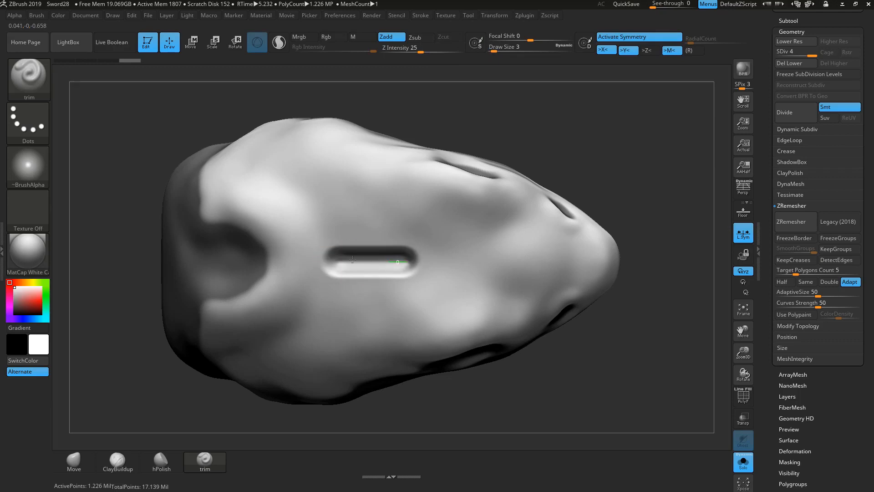
left_click_drag(322, 259, 322, 259)
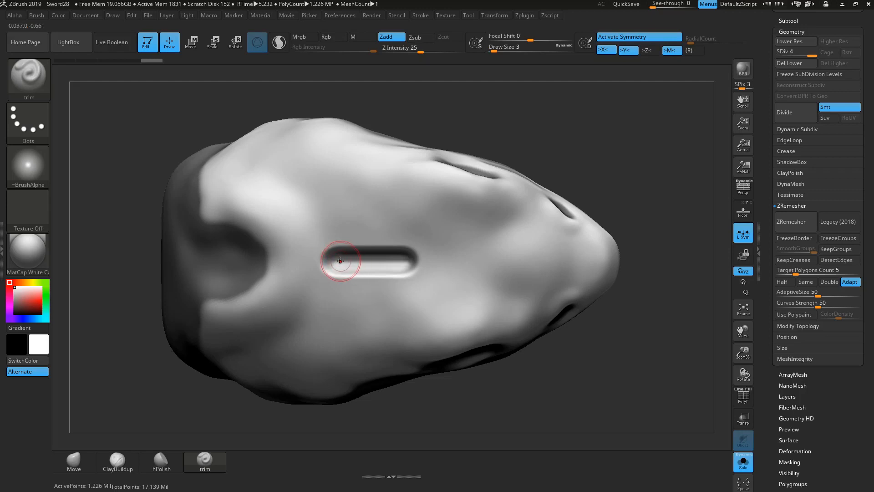
left_click_drag(415, 261, 414, 261)
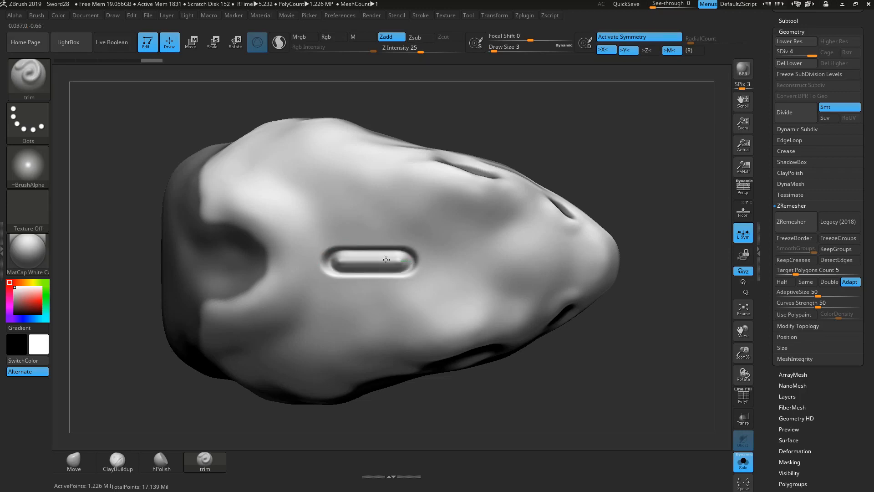
Step: Outline the raised bar with a fine trim groove at draw size 1, stepping it outward into tabs along both long sides
left_click_drag(337, 259, 337, 258)
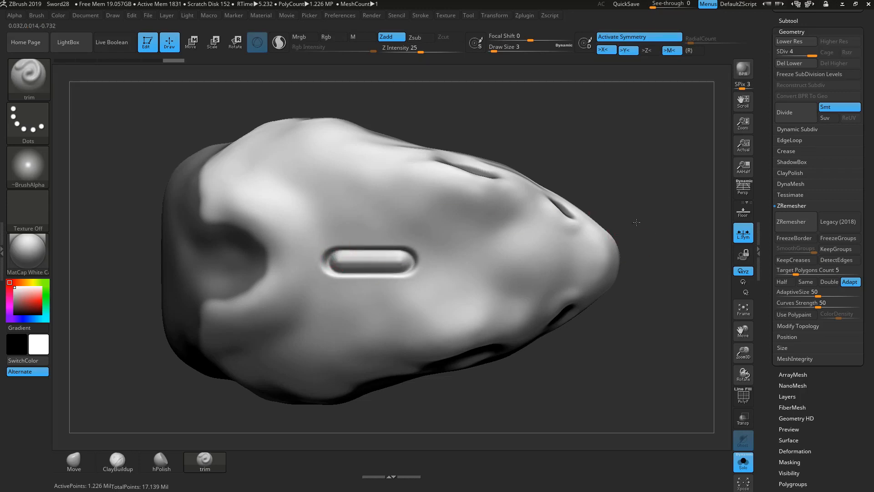
mouse_move(637, 222)
left_mouse_down()
mouse_move(625, 150)
mouse_move(625, 182)
left_mouse_up()
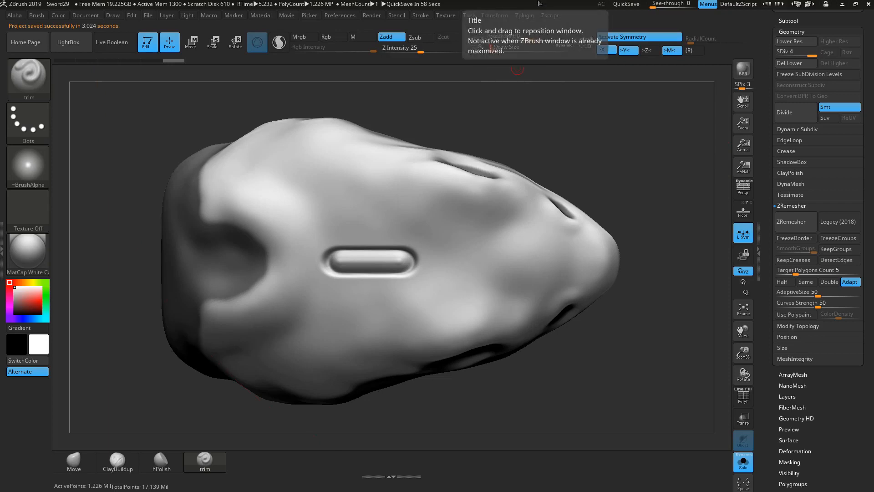
right_click_drag(602, 137, 646, 159, "ctrl")
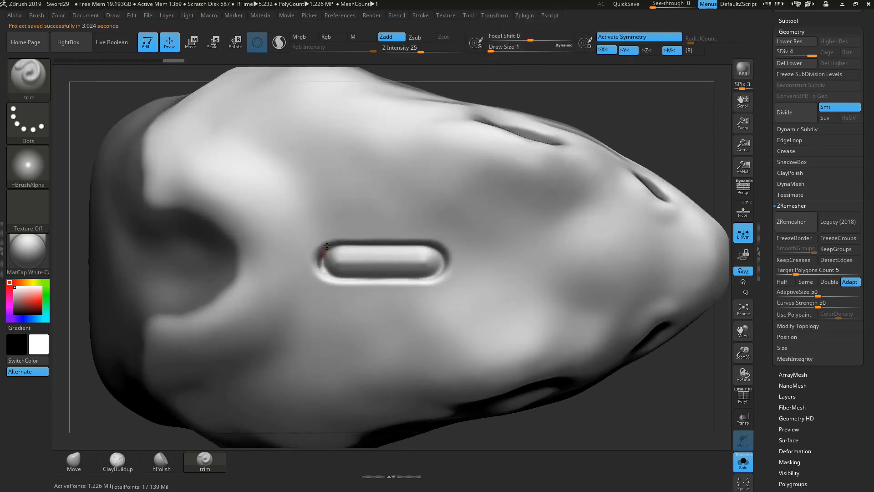
mouse_move(327, 246)
left_mouse_down()
mouse_move(436, 250)
mouse_move(437, 262)
mouse_move(425, 263)
left_mouse_up()
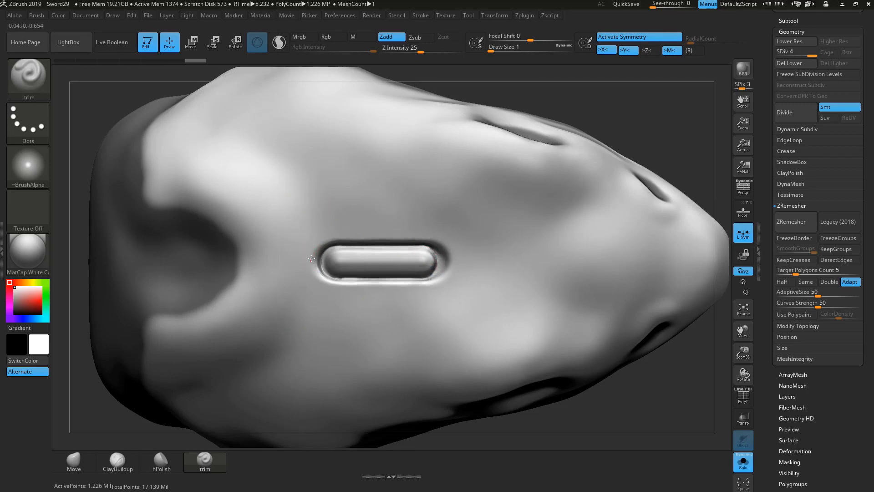
mouse_move(312, 251)
left_mouse_down()
mouse_move(309, 241)
mouse_move(325, 235)
mouse_move(431, 235)
mouse_move(451, 251)
mouse_move(455, 272)
left_mouse_up()
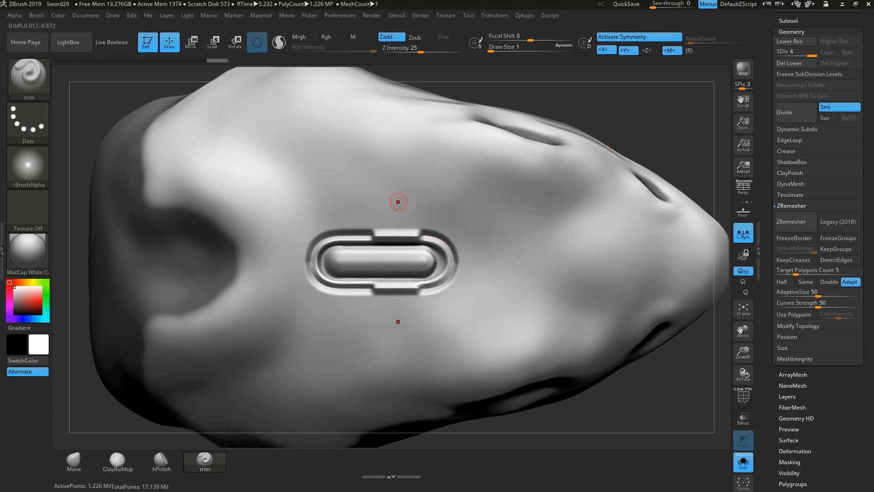
left_click_drag(379, 223, 447, 238)
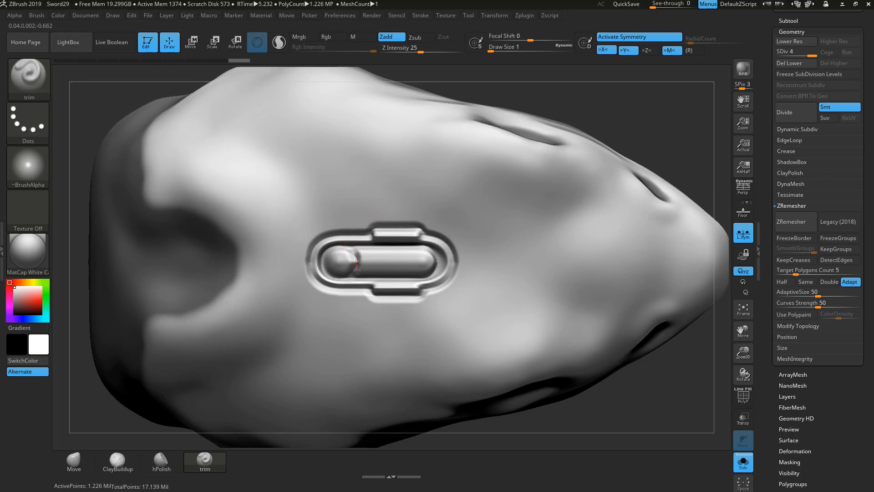
Step: Cut two curved cross grooves through the raised bar to divide it into three segments
mouse_move(358, 272)
left_mouse_down()
mouse_move(377, 246)
mouse_move(351, 249)
mouse_move(357, 258)
left_mouse_up()
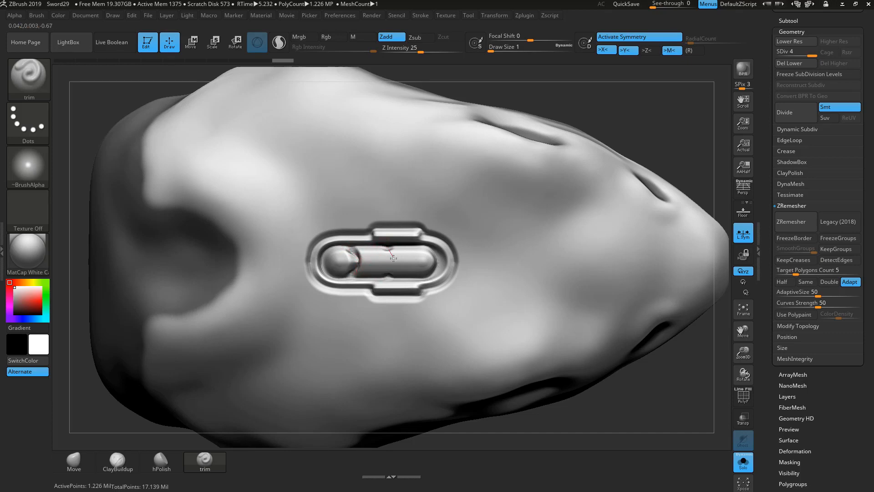
left_click_drag(393, 271, 385, 251)
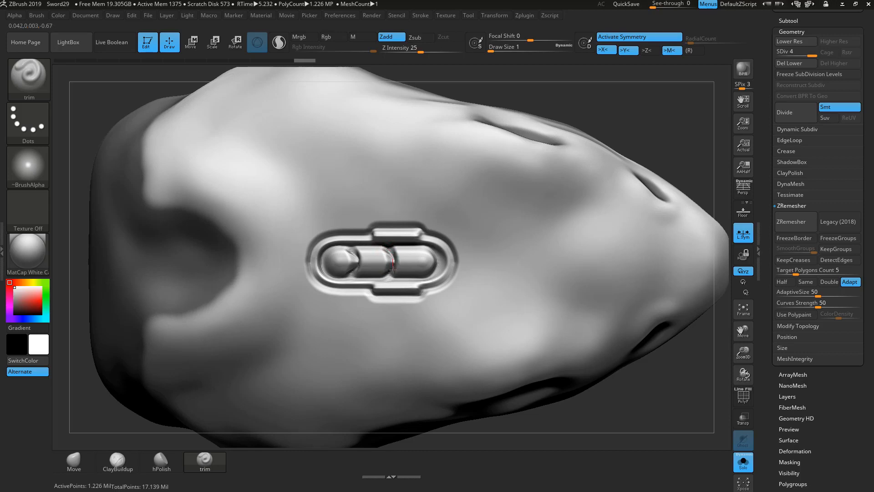
left_click_drag(394, 271, 391, 260)
key("f")
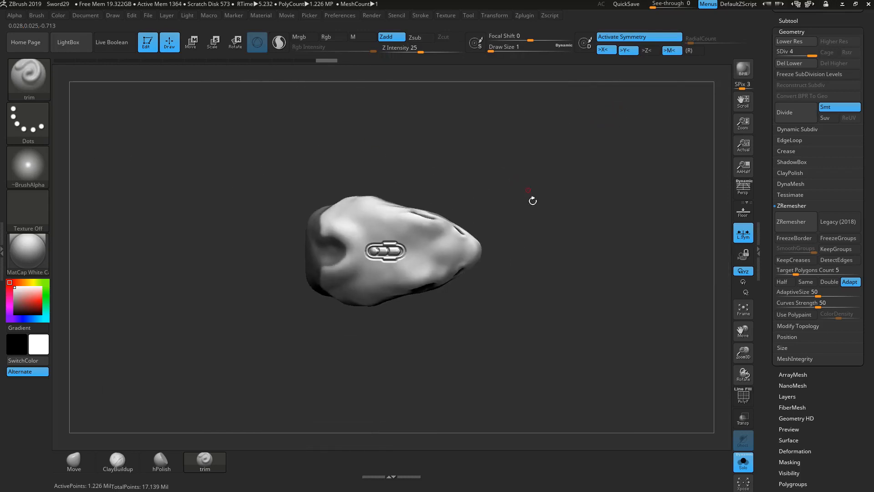
mouse_move(531, 199)
left_mouse_down()
mouse_move(507, 152)
mouse_move(493, 206)
mouse_move(523, 226)
mouse_move(510, 141)
mouse_move(642, 227)
left_mouse_up()
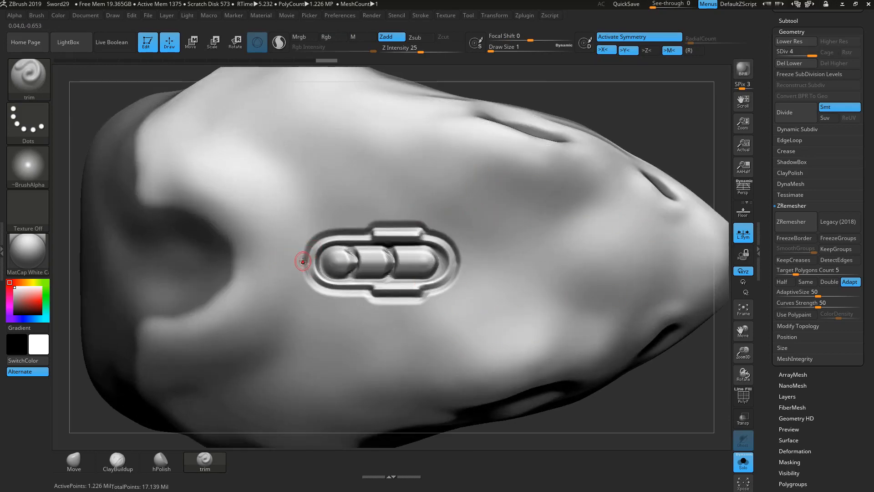
Step: Carve an additional outer groove around both rounded ends of the ornament, meeting the side tabs
mouse_move(302, 253)
left_mouse_down()
mouse_move(318, 232)
mouse_move(372, 228)
left_mouse_up()
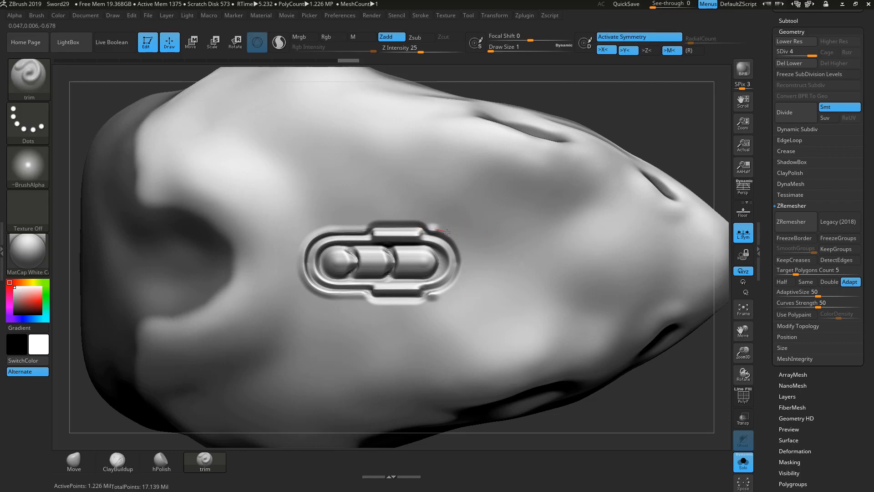
left_click_drag(446, 232, 468, 270)
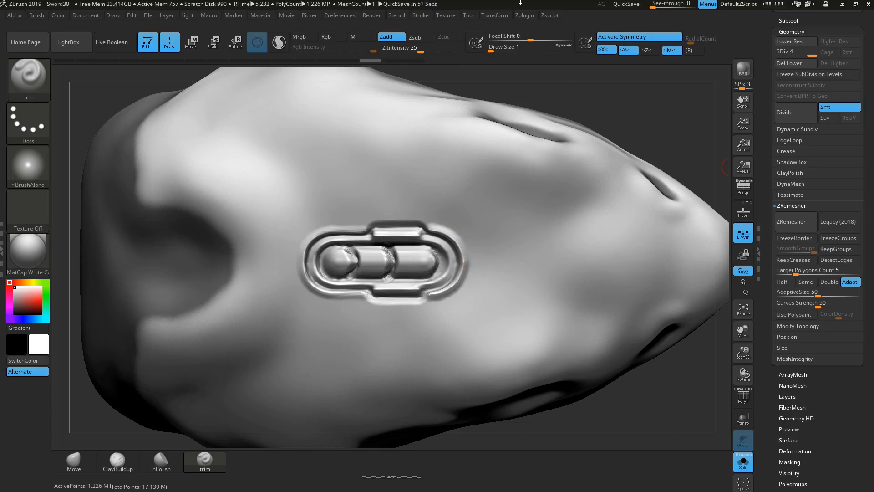
mouse_move(300, 264)
left_mouse_down()
mouse_move(309, 239)
mouse_move(324, 230)
mouse_move(438, 226)
mouse_move(430, 227)
mouse_move(453, 235)
mouse_move(469, 269)
left_mouse_up()
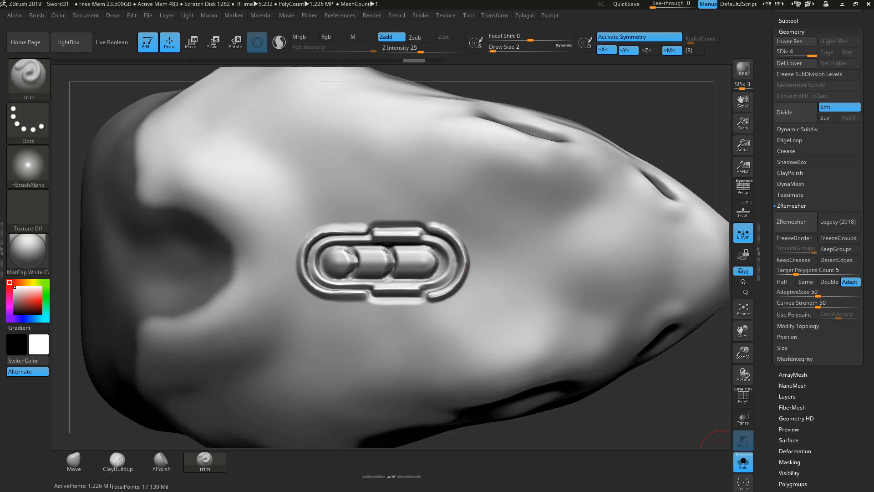
Step: Mask the ornament's grooves and surrounding rim with the MaskPen at draw size 2
left_click(205, 458)
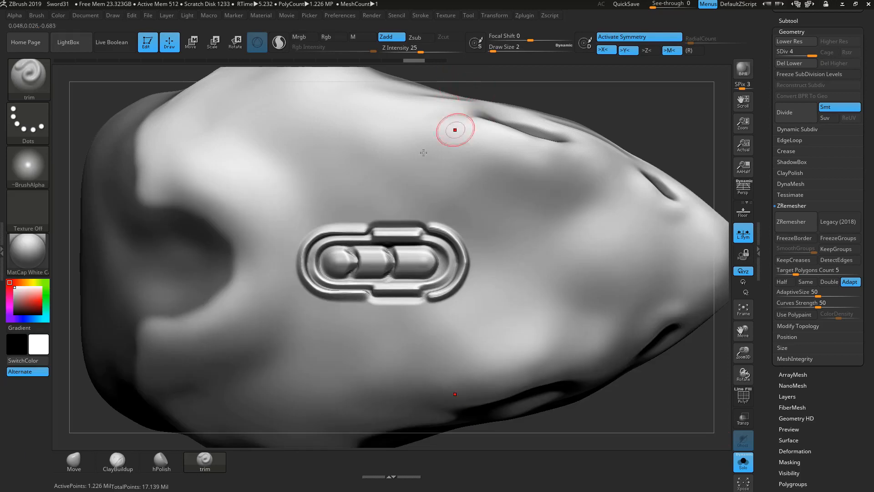
mouse_move(339, 262)
left_mouse_down("ctrl")
mouse_move(318, 270)
mouse_move(304, 241)
mouse_move(431, 228)
mouse_move(458, 246)
mouse_move(460, 262)
mouse_move(474, 257)
mouse_move(451, 236)
left_mouse_up("ctrl")
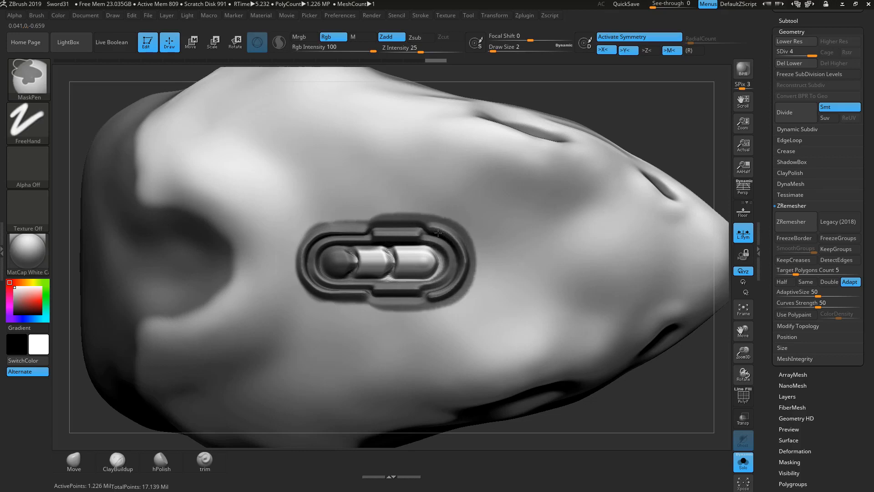
mouse_move(396, 233)
left_mouse_down("ctrl")
mouse_move(332, 253)
mouse_move(318, 244)
mouse_move(326, 236)
mouse_move(296, 267)
mouse_move(298, 282)
mouse_move(380, 296)
left_mouse_up("ctrl")
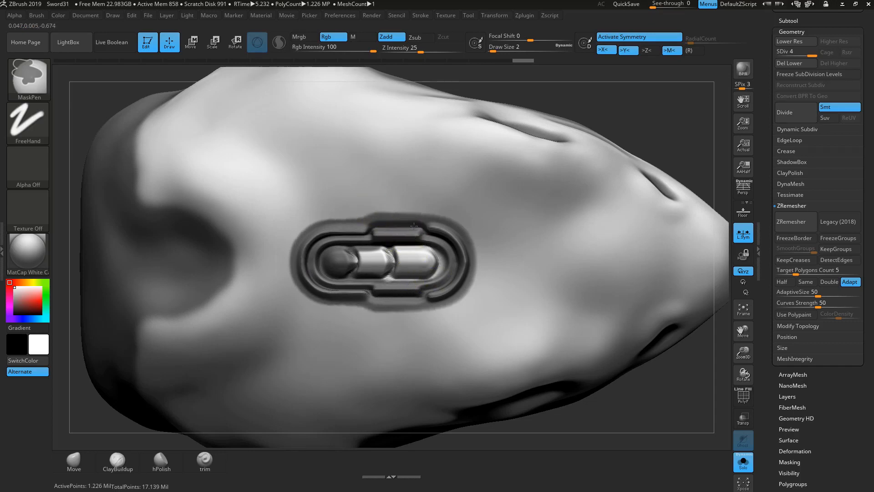
mouse_move(428, 224)
left_mouse_down("ctrl")
mouse_move(462, 250)
mouse_move(327, 228)
left_mouse_up("ctrl")
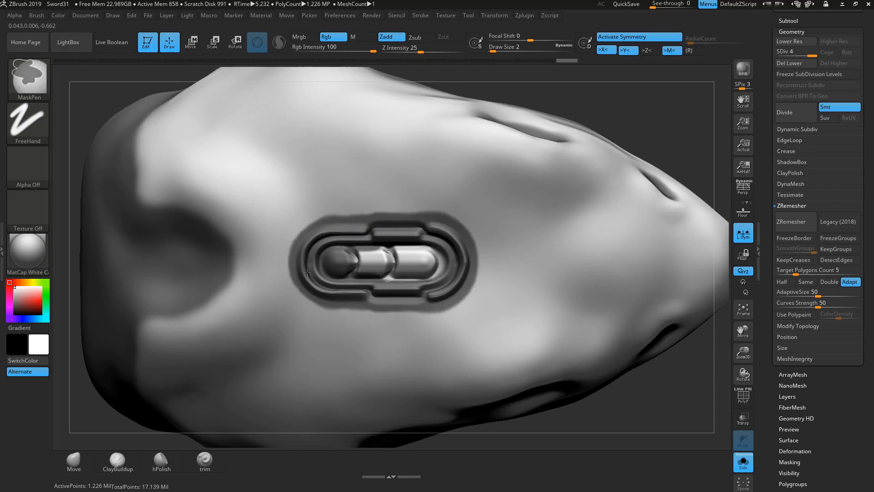
mouse_move(302, 272)
left_mouse_down("ctrl")
mouse_move(297, 282)
mouse_move(317, 292)
left_mouse_up("ctrl")
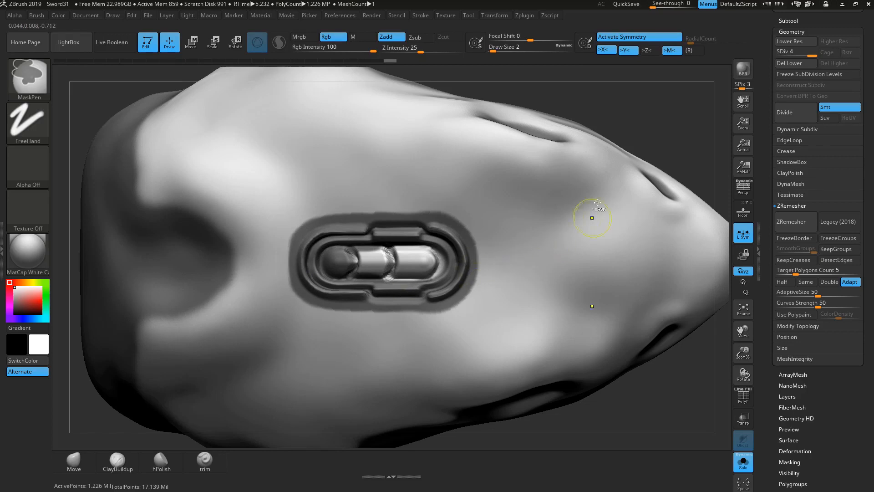
Step: Soften the ornament's mask edge, undo the stray mask dots beside it and mask the remaining bar segments
left_click(496, 202, "ctrl")
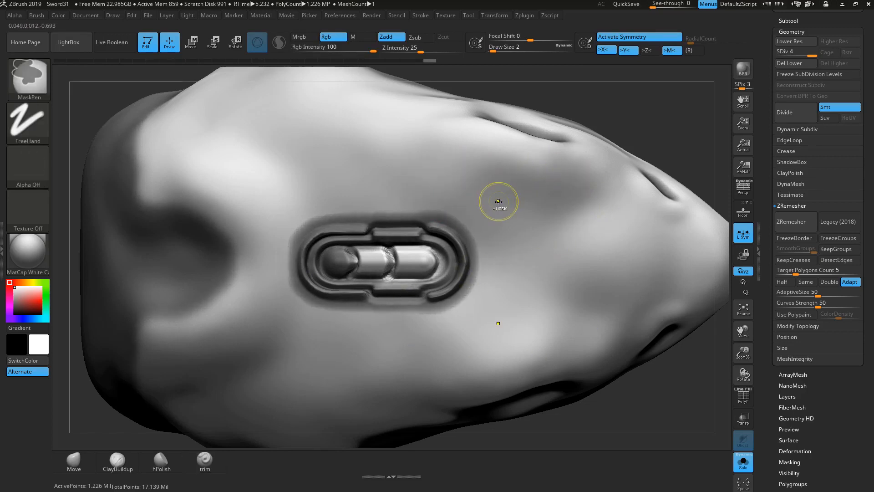
left_click(500, 204, "ctrl")
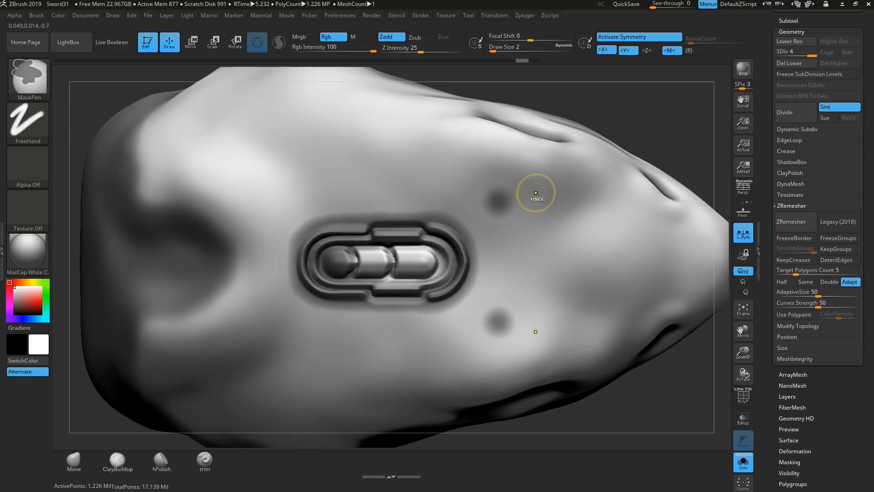
key("ctrl+z")
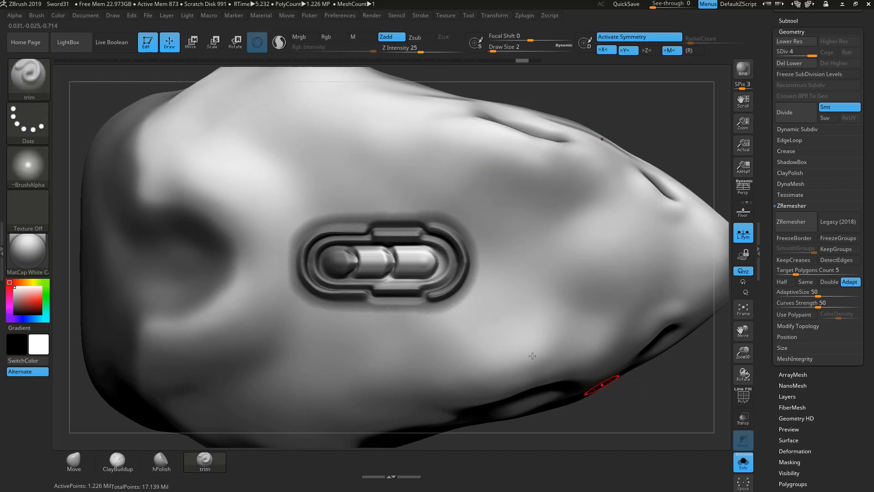
mouse_move(384, 282)
left_mouse_down("ctrl")
mouse_move(393, 252)
mouse_move(433, 260)
mouse_move(422, 268)
left_mouse_up("ctrl")
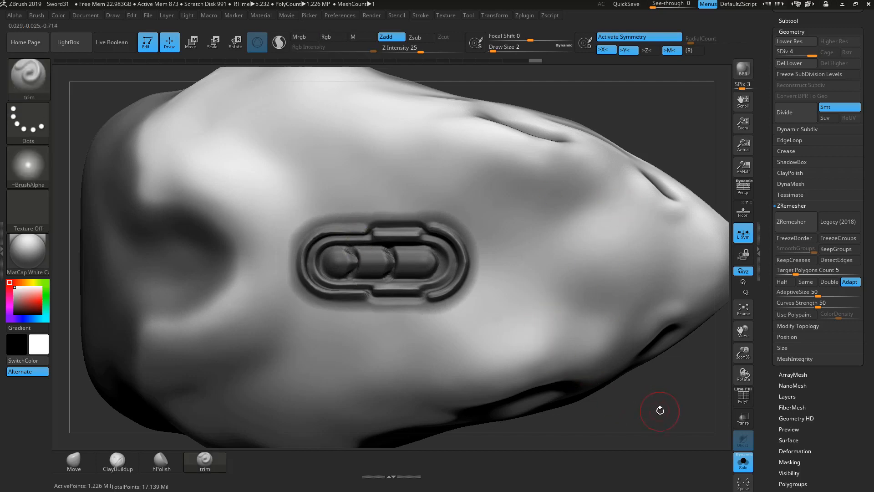
Step: Switch to the Standard brush with its scale alpha and set the draw size to 12
mouse_move(660, 410)
left_mouse_down()
mouse_move(616, 226)
mouse_move(623, 268)
mouse_move(651, 228)
mouse_move(655, 346)
mouse_move(653, 273)
mouse_move(656, 310)
mouse_move(470, 309)
mouse_move(484, 244)
left_mouse_up()
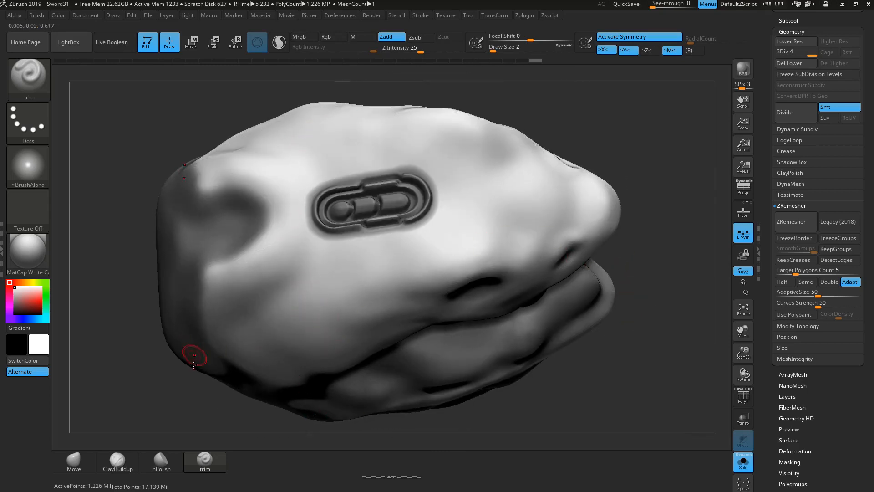
key("b")
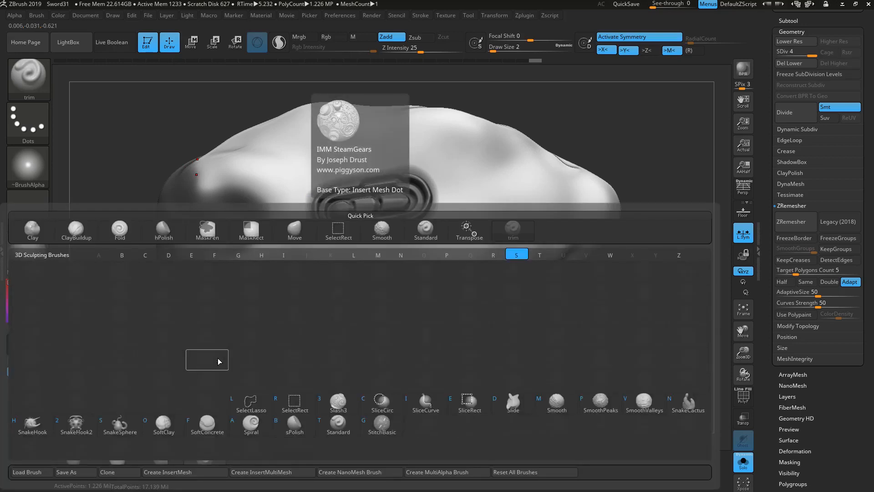
left_click(218, 362)
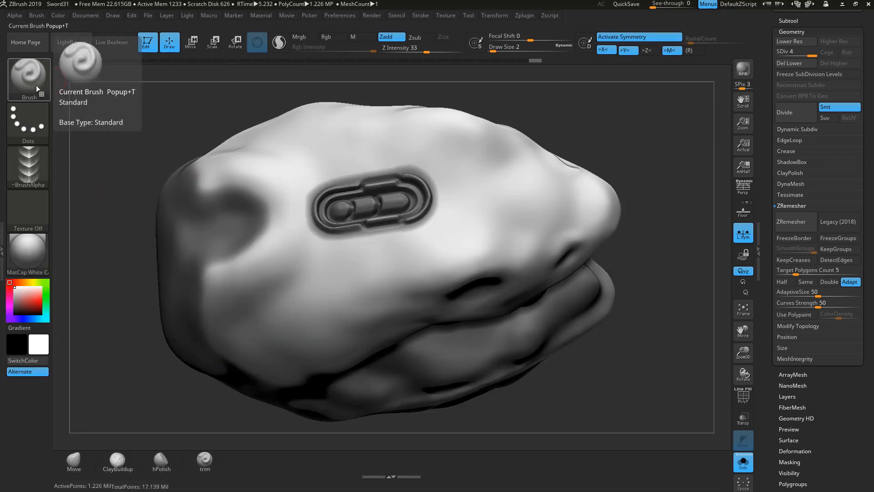
left_click(32, 175)
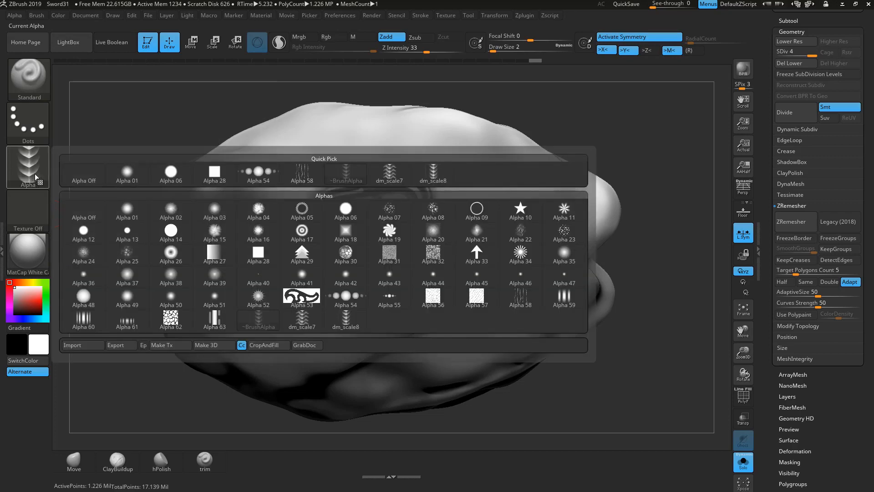
mouse_move(398, 170)
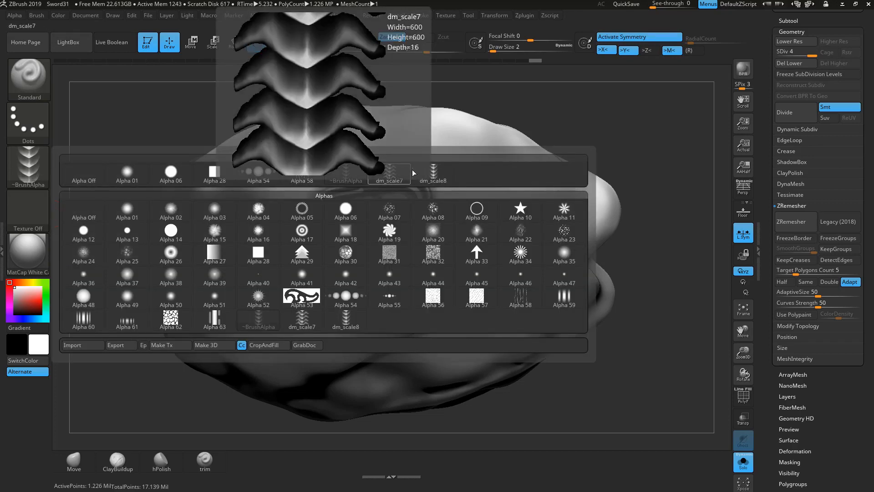
mouse_move(429, 174)
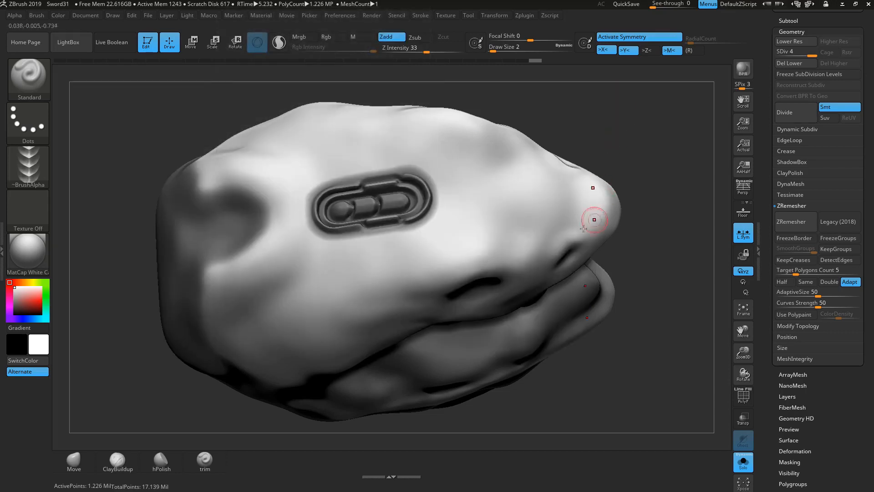
key("space")
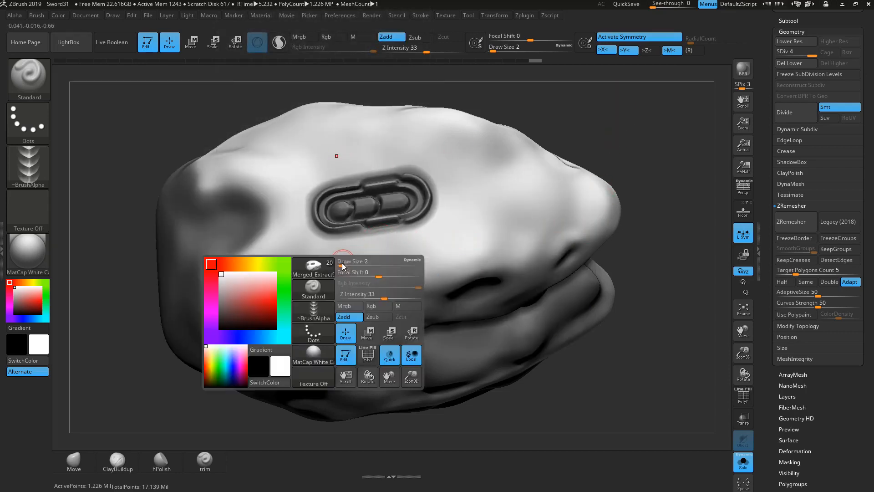
left_click_drag(344, 265, 347, 265)
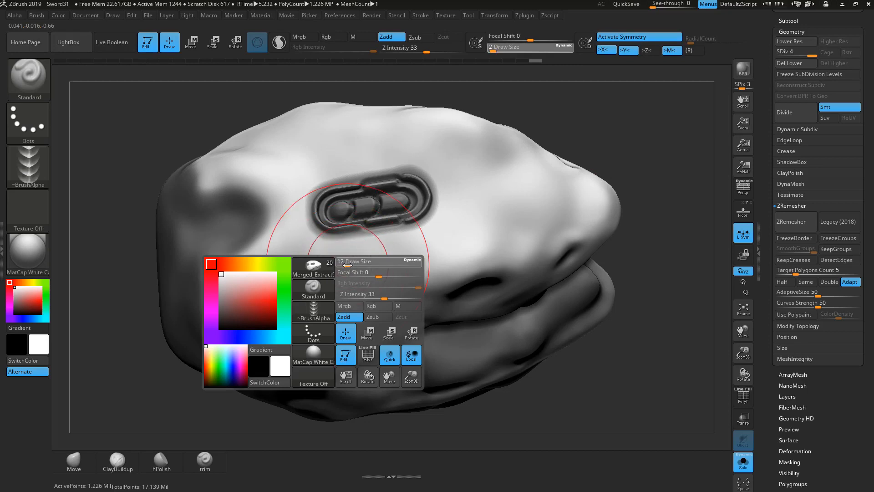
Step: Try a scale-pattern stroke along the side of the head and undo it
right_click_drag(636, 287, 611, 246, "ctrl")
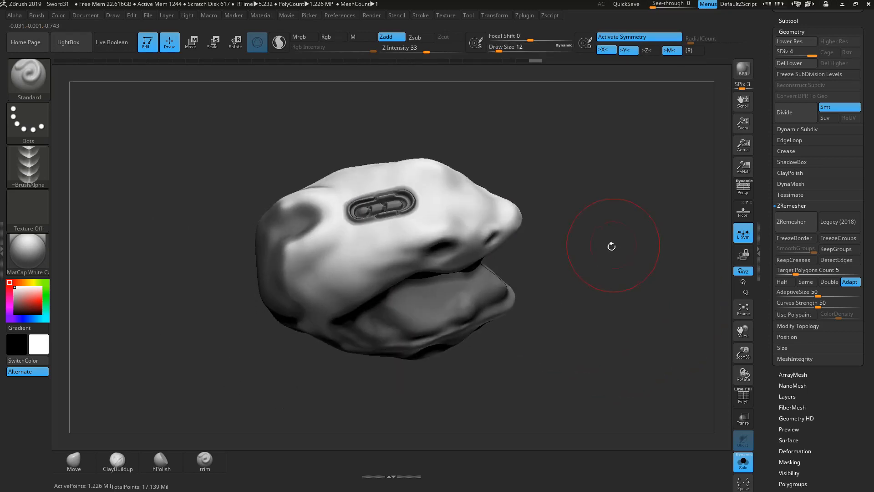
left_click_drag(311, 270, 478, 200)
key("ctrl+z")
Step: Increase the brush's LazyStep spacing and stroke a row of scales along the side of the head to the eye socket
right_click_drag(643, 236, 572, 90)
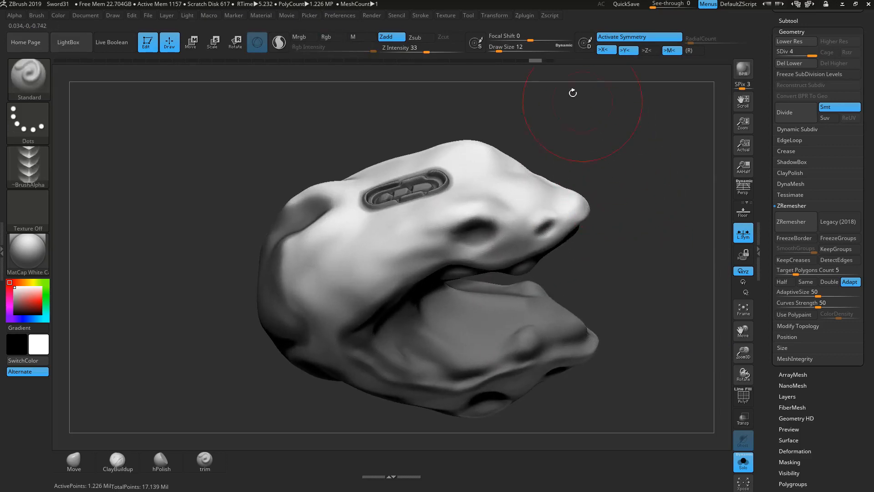
left_click(421, 15)
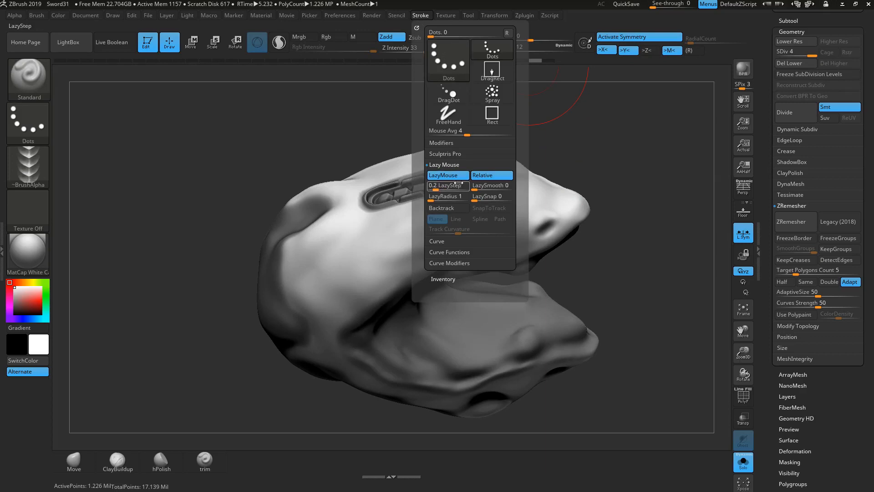
left_click_drag(458, 182, 432, 186)
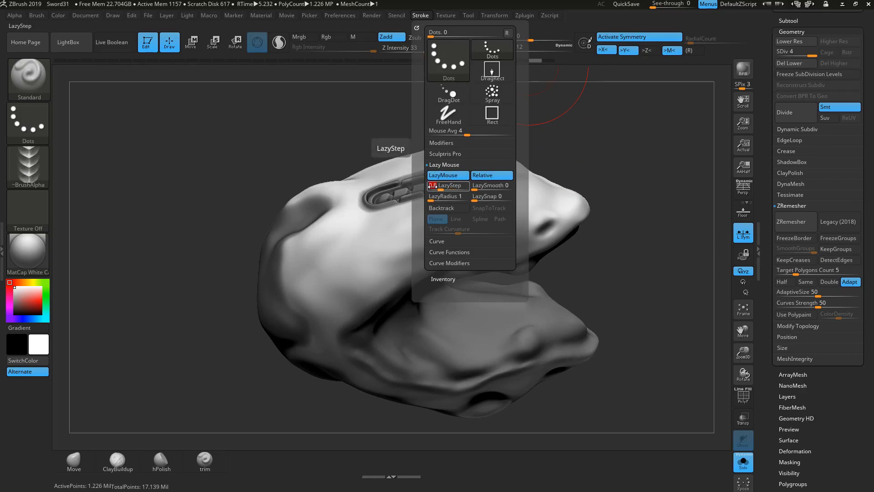
key("Return")
left_click_drag(295, 277, 467, 224)
key("ctrl")
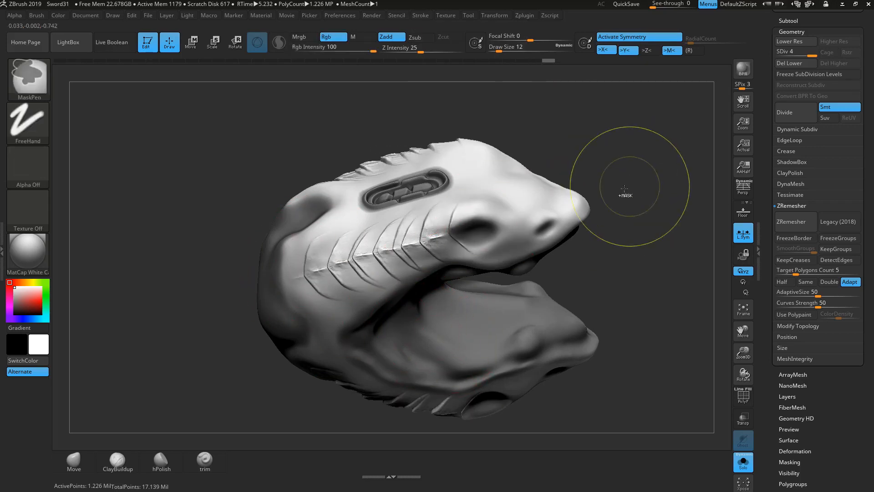
Step: Undo the scale strokes on the head and show the other parts of the hilt again
key("ctrl+z")
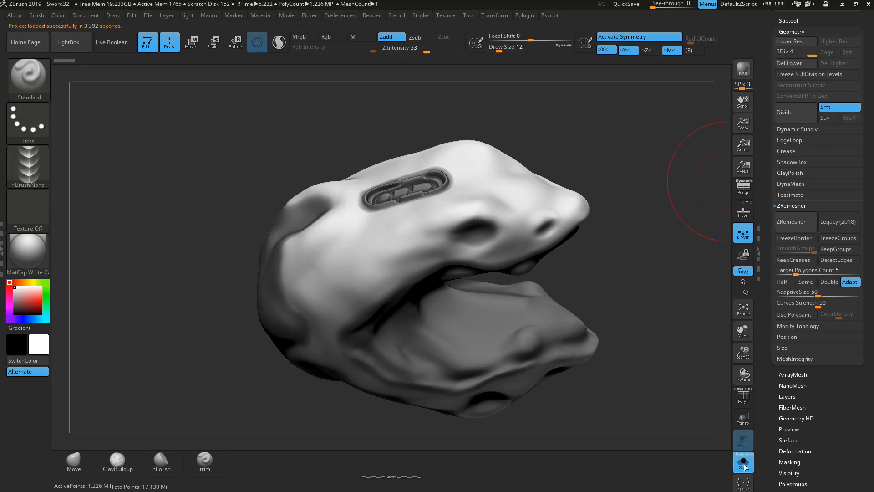
left_click(744, 464)
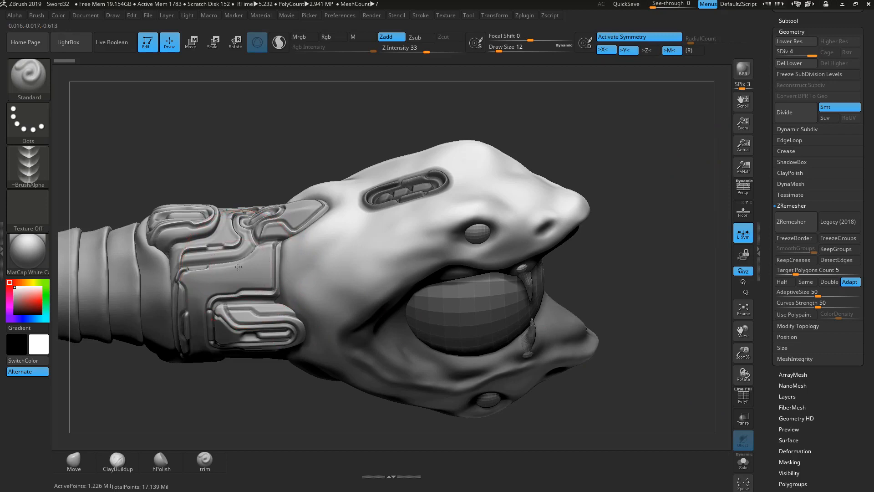
Step: Try scale-pattern strokes along the side of the head from the collar to the snout tip and undo them
mouse_move(282, 290)
left_mouse_down()
mouse_move(364, 269)
mouse_move(451, 205)
mouse_move(502, 215)
mouse_move(590, 200)
left_mouse_up()
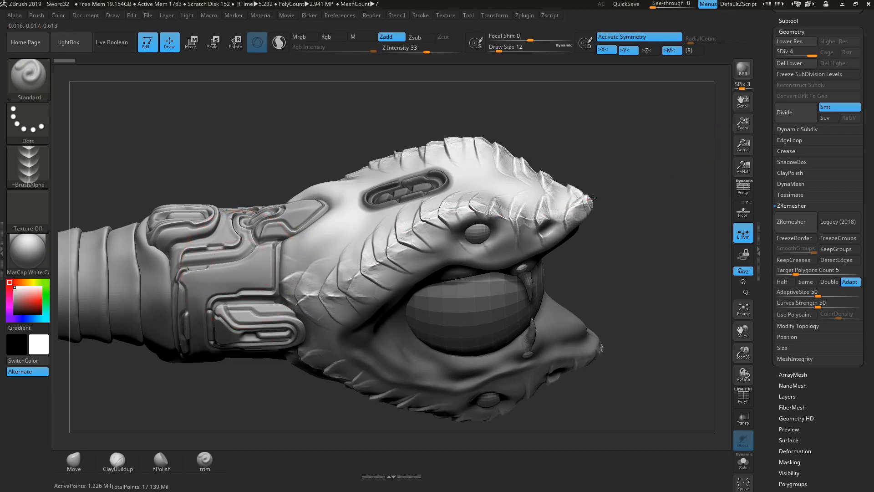
key("ctrl+z")
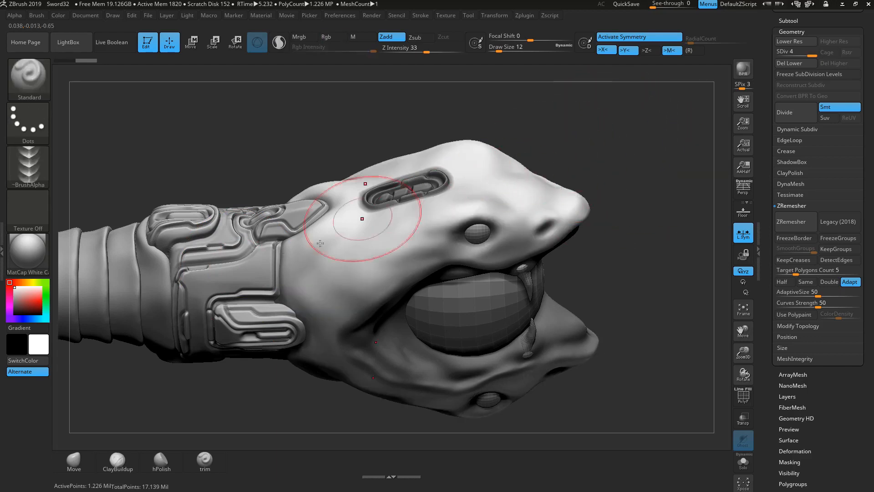
mouse_move(215, 279)
left_mouse_down()
mouse_move(314, 273)
mouse_move(455, 218)
mouse_move(588, 201)
left_mouse_up()
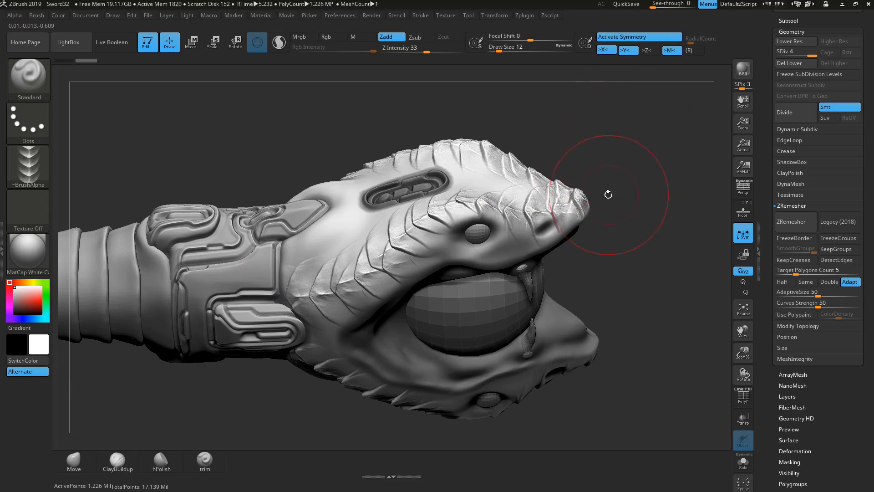
key("ctrl+z")
key("ctrl+z")
key("ctrl+z")
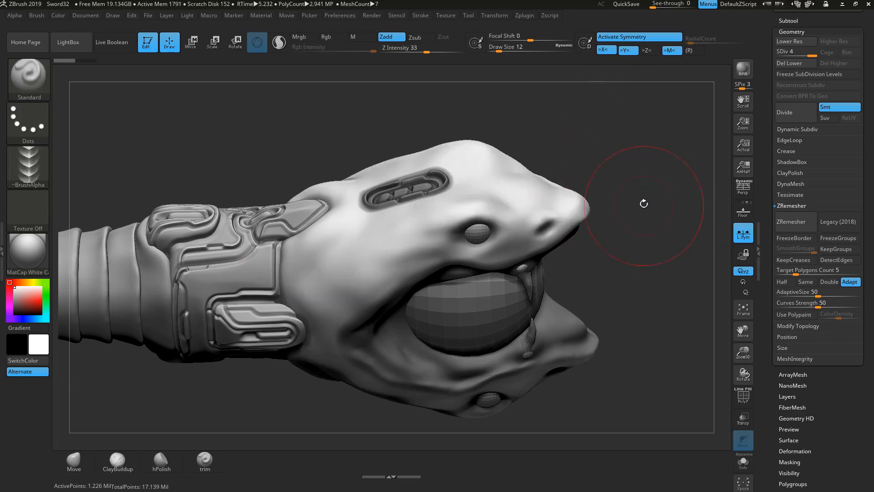
key("ctrl+z")
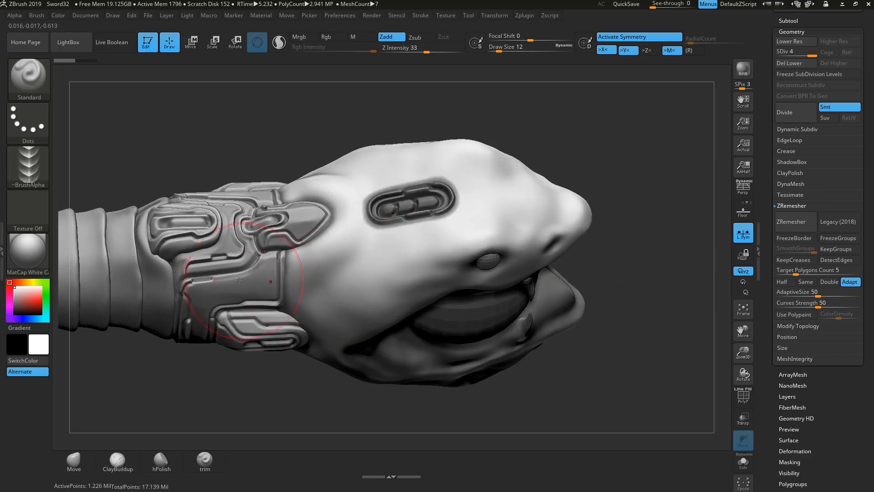
Step: Stroke rows of scales along the side of the head to the snout and over its top around the ornament
mouse_move(276, 298)
left_mouse_down()
mouse_move(378, 283)
mouse_move(516, 227)
left_mouse_up()
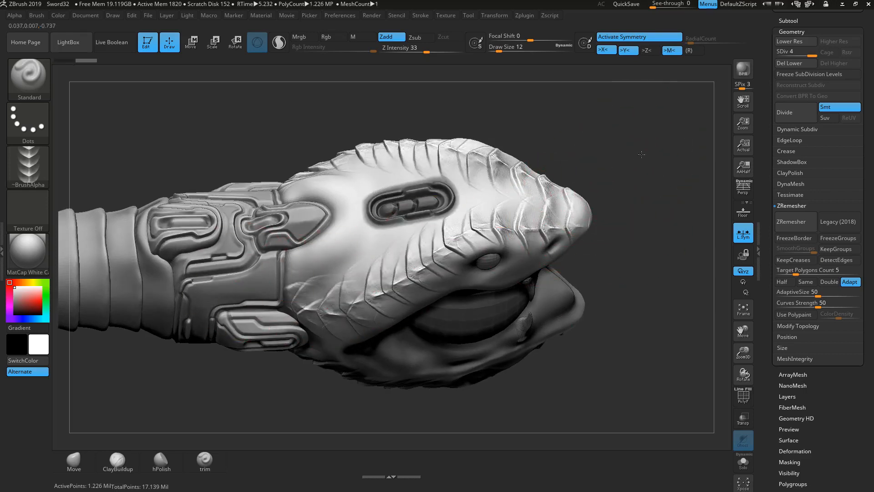
key("ctrl+z")
key("ctrl+shift+z")
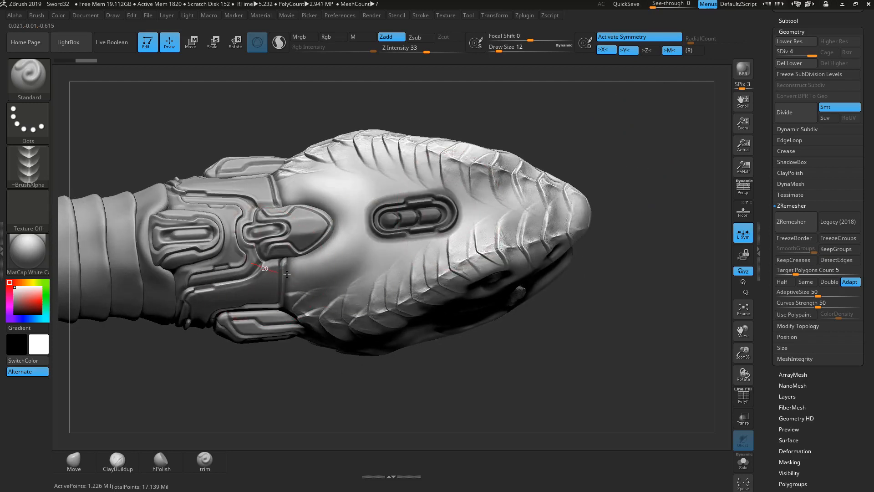
mouse_move(358, 263)
left_mouse_down()
mouse_move(424, 232)
mouse_move(539, 200)
mouse_move(403, 235)
left_mouse_up()
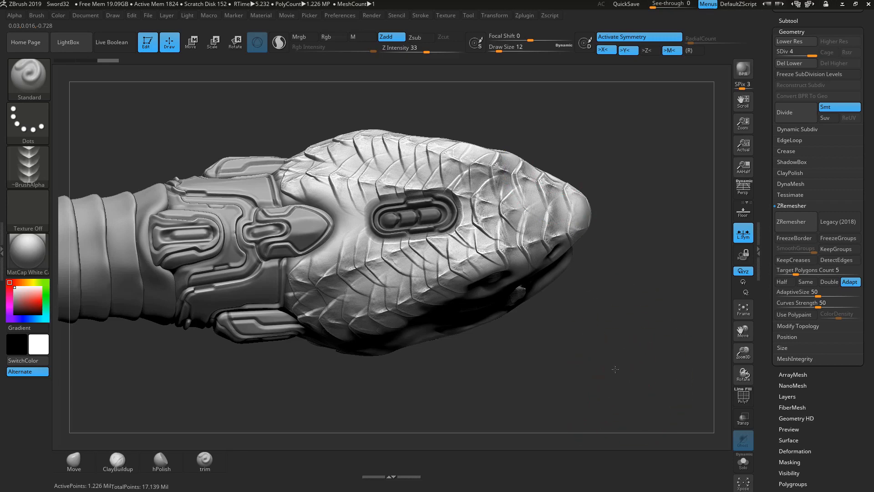
Step: Stroke a row of scales from the collar's side plate along the edge of the mouth to the snout tip
left_click_drag(615, 369, 604, 298)
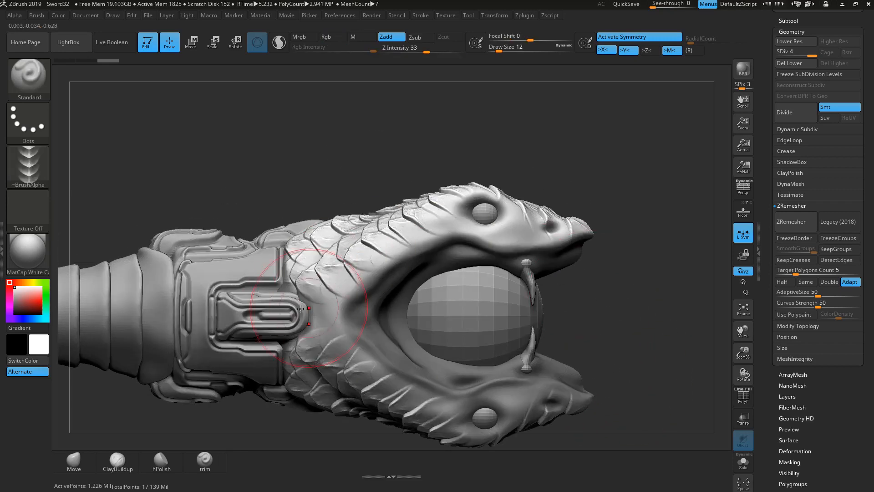
mouse_move(301, 309)
left_mouse_down()
mouse_move(350, 255)
mouse_move(318, 292)
mouse_move(355, 365)
mouse_move(410, 246)
mouse_move(459, 228)
mouse_move(523, 235)
mouse_move(582, 227)
left_mouse_up()
mouse_move(646, 173)
left_mouse_down()
mouse_move(599, 200)
mouse_move(610, 210)
mouse_move(621, 184)
mouse_move(611, 269)
left_mouse_up()
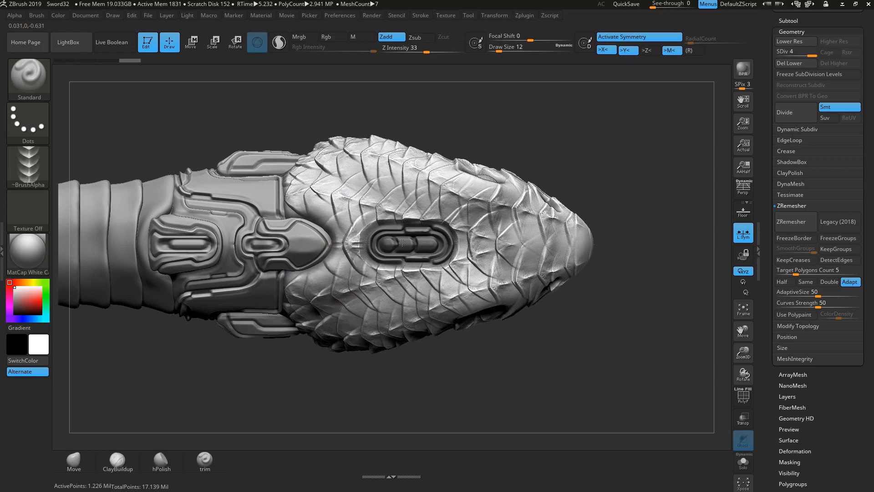
mouse_move(612, 405)
left_mouse_down()
mouse_move(626, 290)
mouse_move(635, 312)
mouse_move(662, 313)
left_mouse_up()
mouse_move(616, 375)
left_mouse_down()
mouse_move(558, 351)
mouse_move(718, 299)
left_mouse_up()
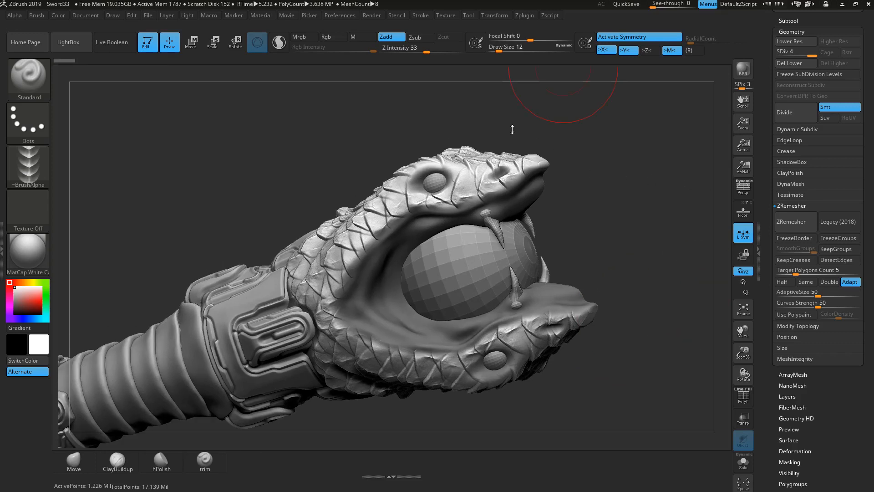
Step: Set the draw size to 6 and stroke smaller scales around the eye socket and along the snout's edge
left_click(528, 47)
type("6")
key("Return")
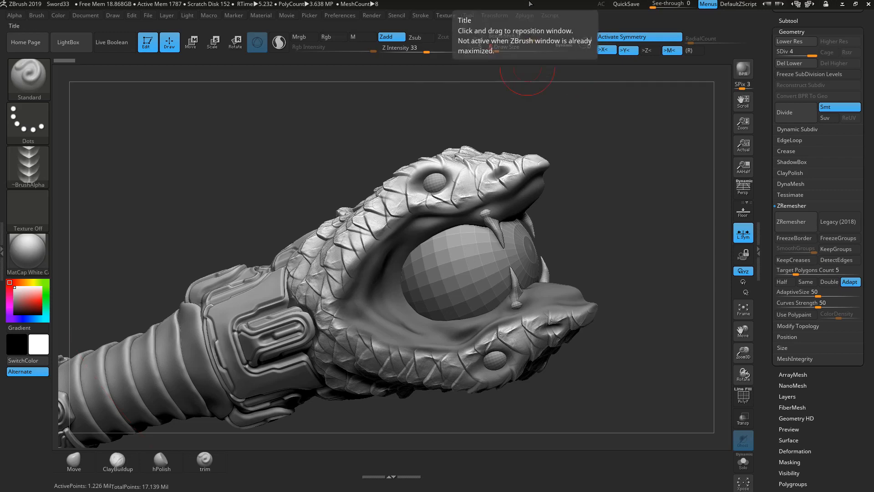
left_click_drag(613, 242, 620, 240)
key("f")
key("f")
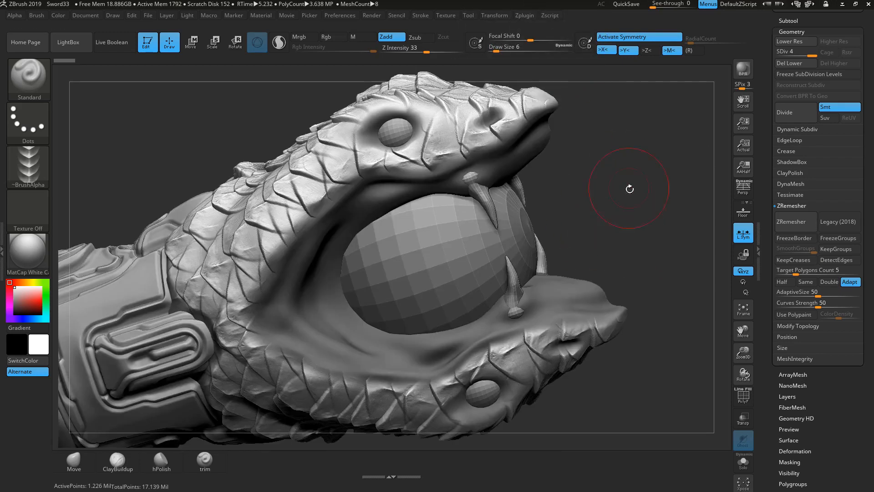
left_click_drag(629, 189, 607, 199)
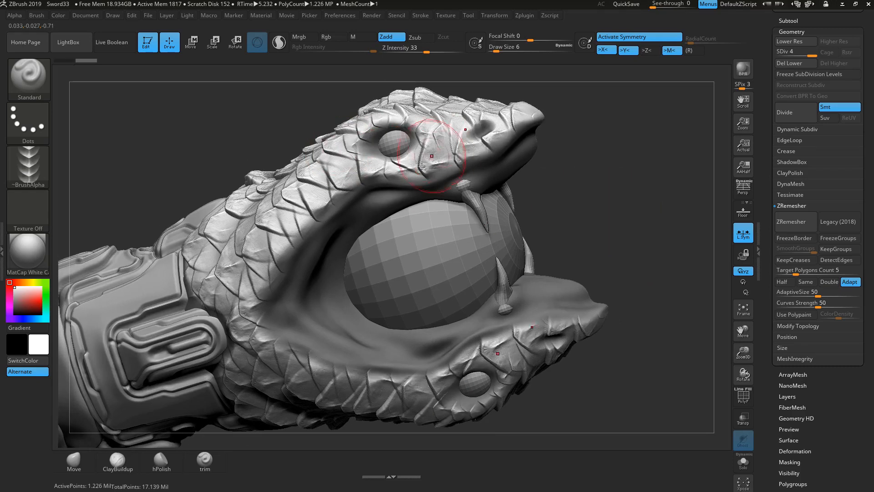
mouse_move(365, 169)
left_mouse_down()
mouse_move(418, 155)
mouse_move(438, 134)
left_mouse_up()
mouse_move(604, 191)
left_mouse_down()
mouse_move(597, 188)
mouse_move(592, 239)
mouse_move(474, 200)
left_mouse_up()
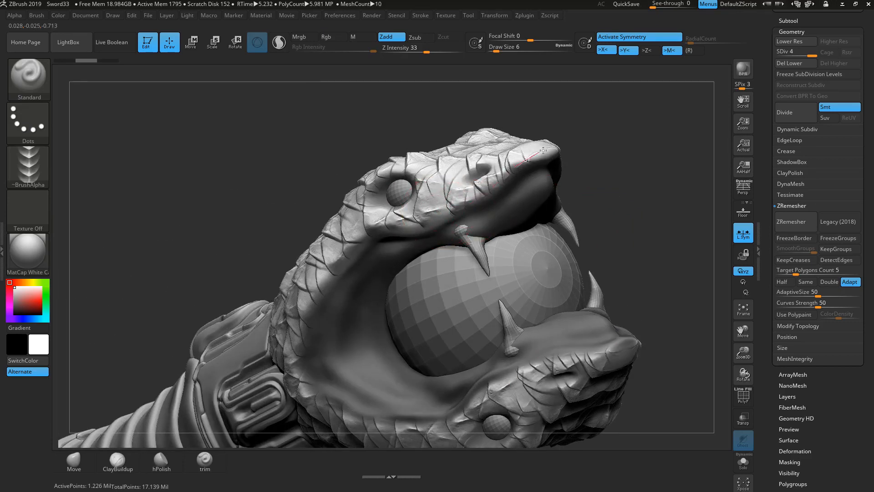
mouse_move(617, 128)
left_mouse_down()
mouse_move(637, 138)
mouse_move(601, 137)
mouse_move(584, 168)
left_mouse_up()
left_click_drag(367, 296, 248, 148)
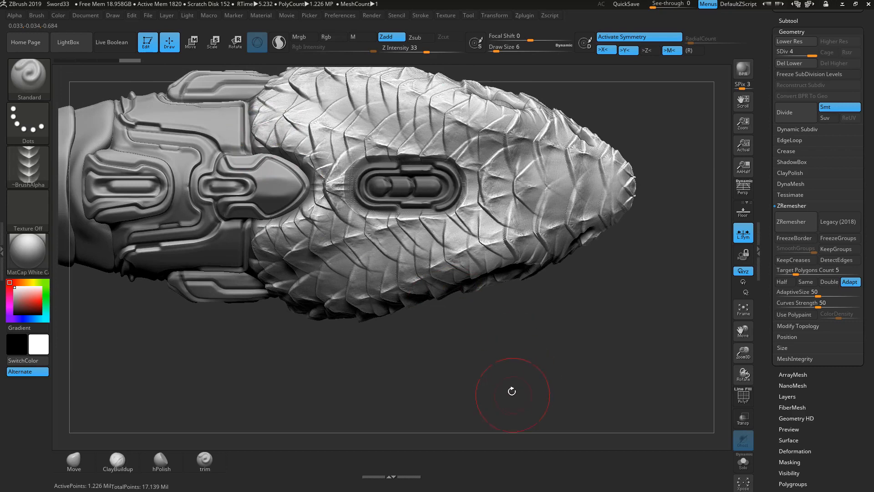
Step: Clear the ornament's mask, reduce the draw size to 1 and smooth the jagged surface around the ornament
left_click_drag(512, 391, 512, 369)
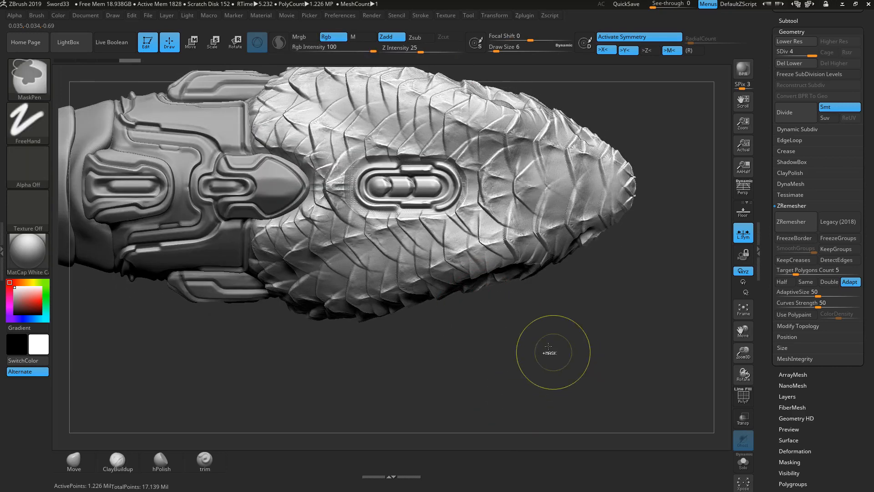
left_click_drag(469, 331, 420, 175, "alt")
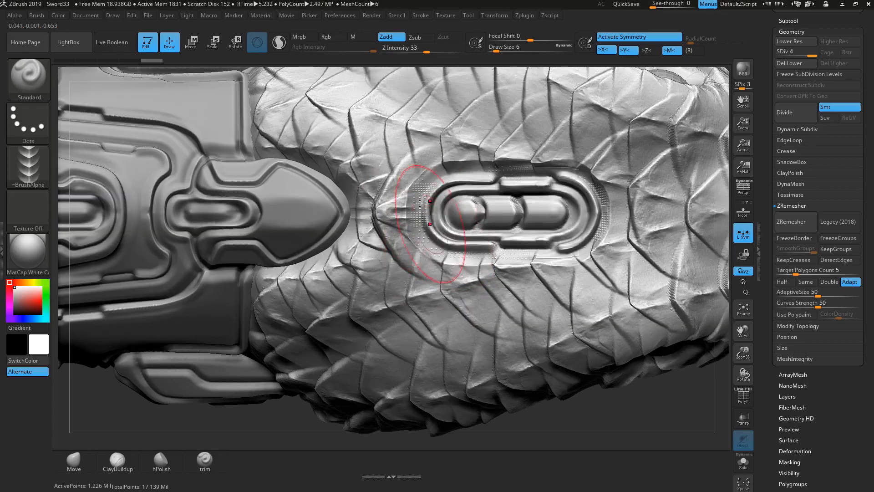
key("space")
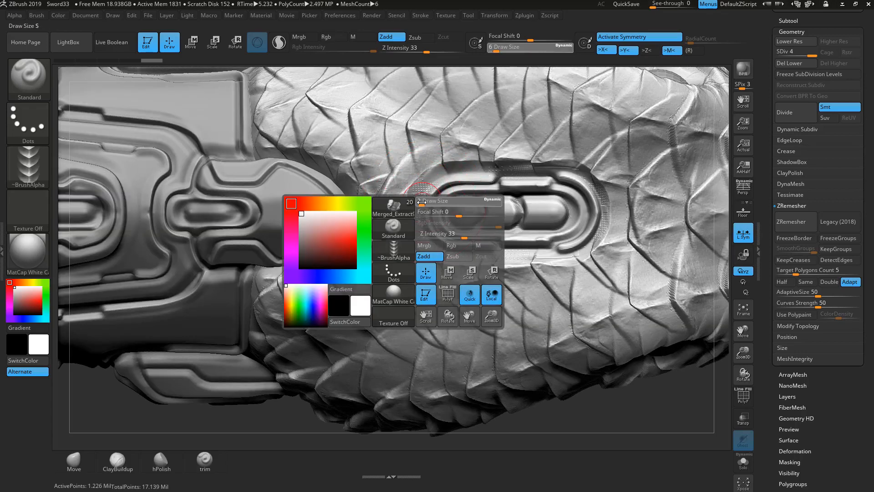
key("shift")
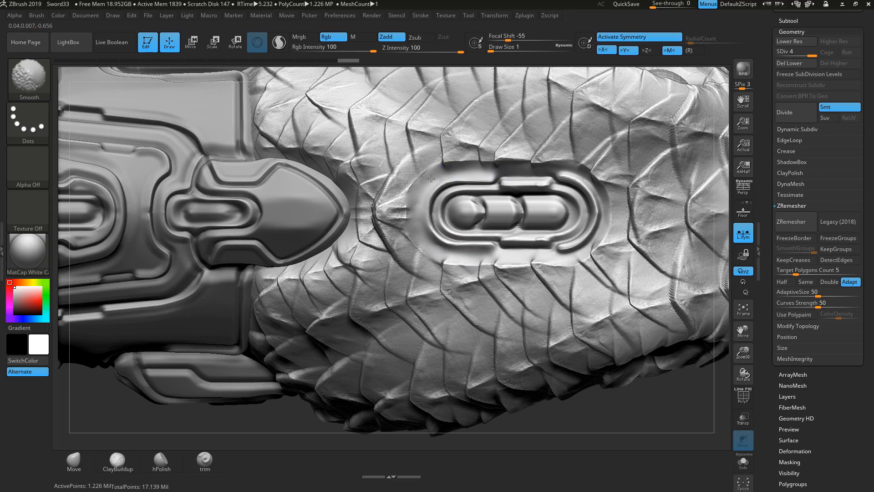
key("shift")
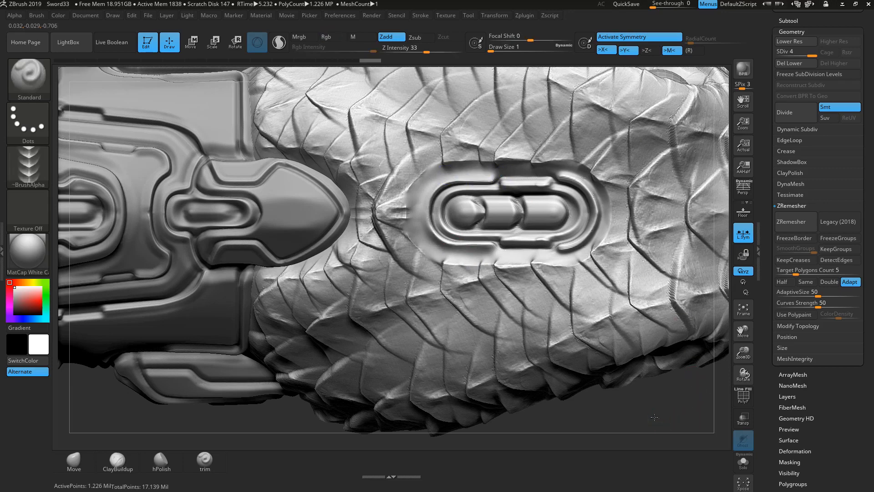
Step: Select the fangs and move them about 0.005 forward toward the front of the mouth
left_click_drag(654, 417, 516, 409, "alt")
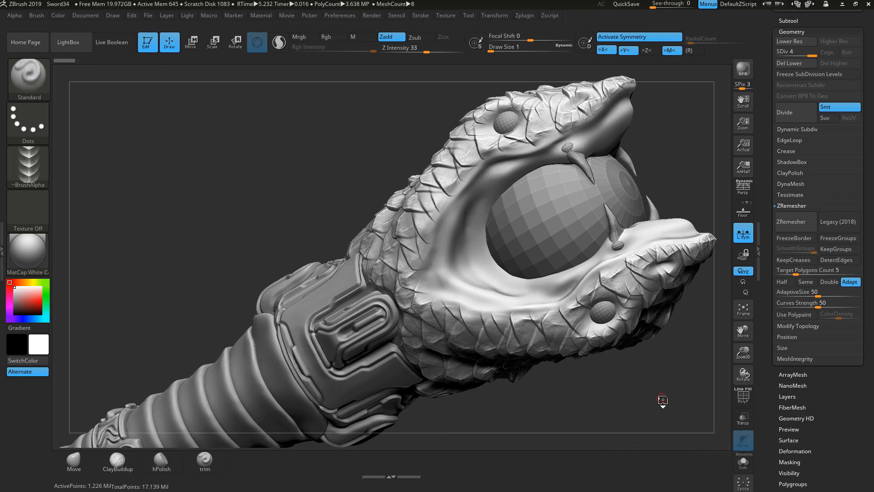
left_click_drag(663, 400, 656, 392, "shift")
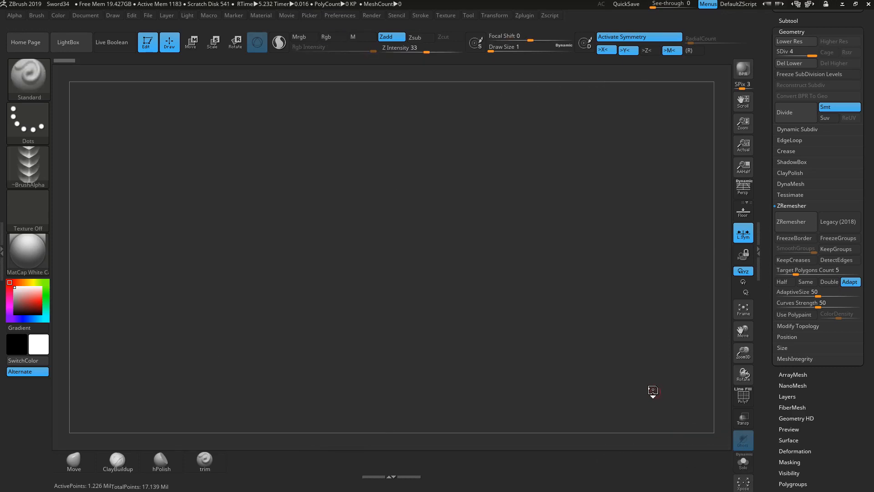
key("f")
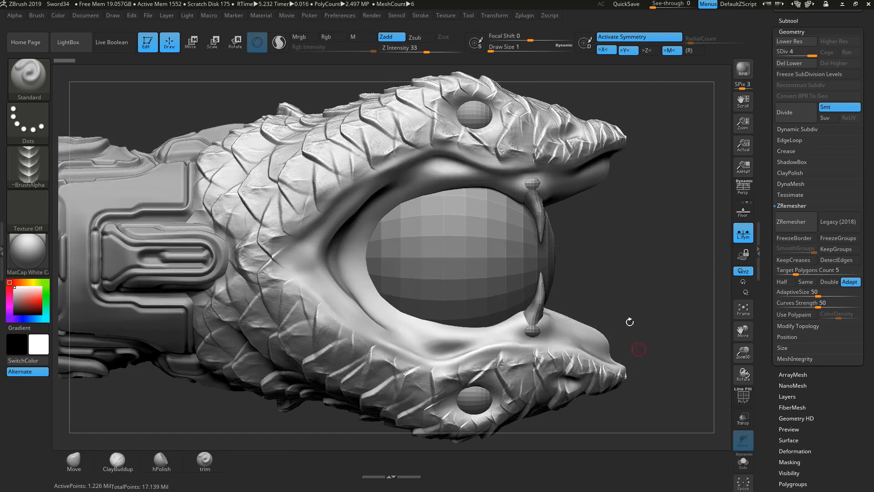
left_click(539, 207, "alt")
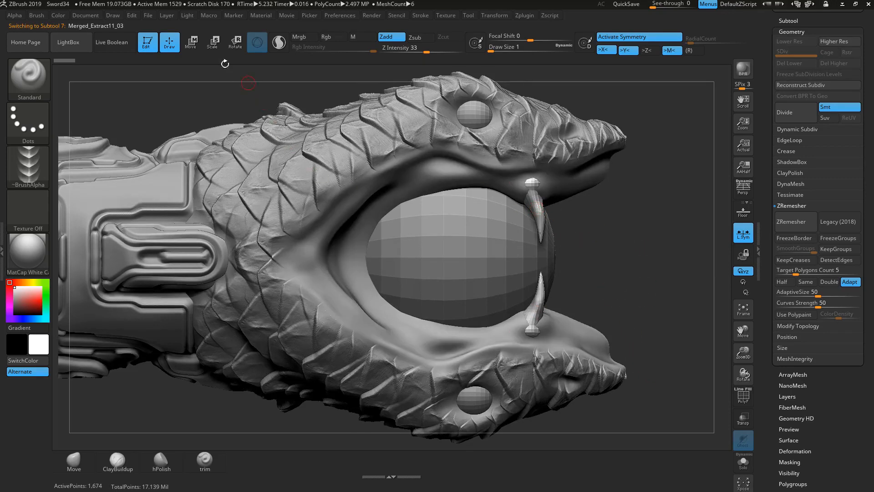
left_click(192, 42)
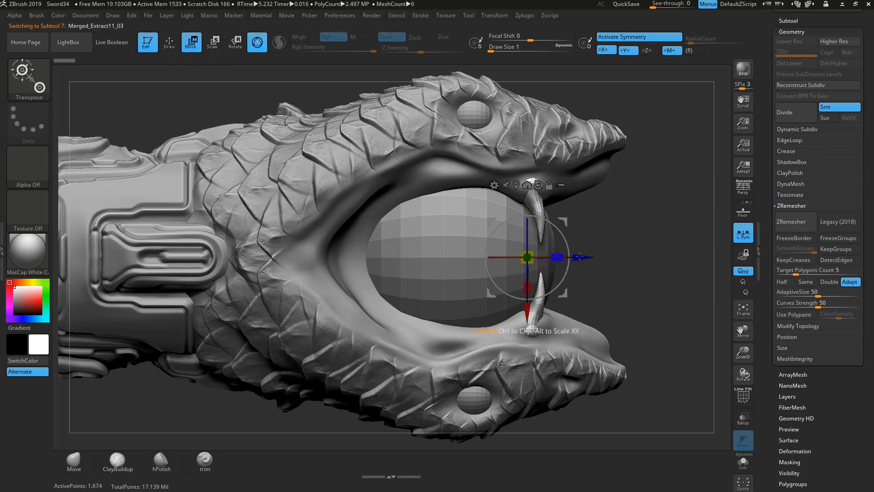
left_click_drag(589, 258, 604, 257)
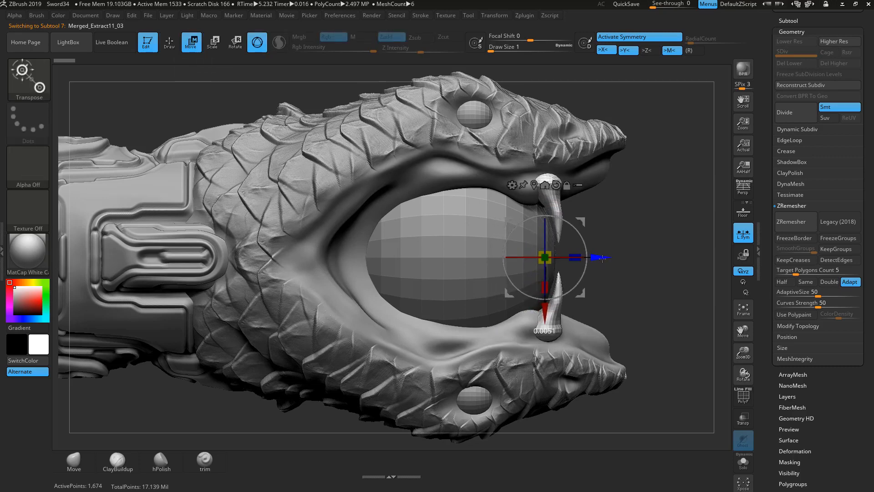
Step: Select the snake head for sculpting, lower it to subdivision level 1 and turn on transparency
left_click_drag(640, 232, 528, 253)
left_click_drag(184, 332, 510, 329)
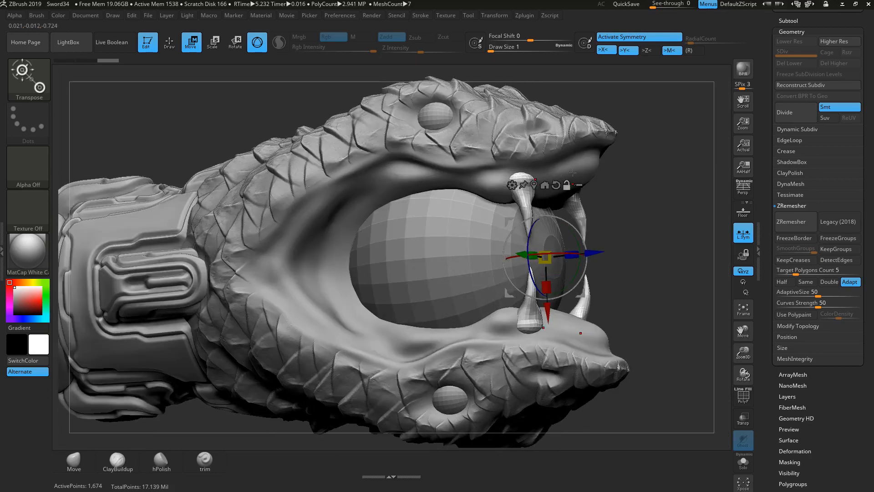
left_click(573, 173, "alt")
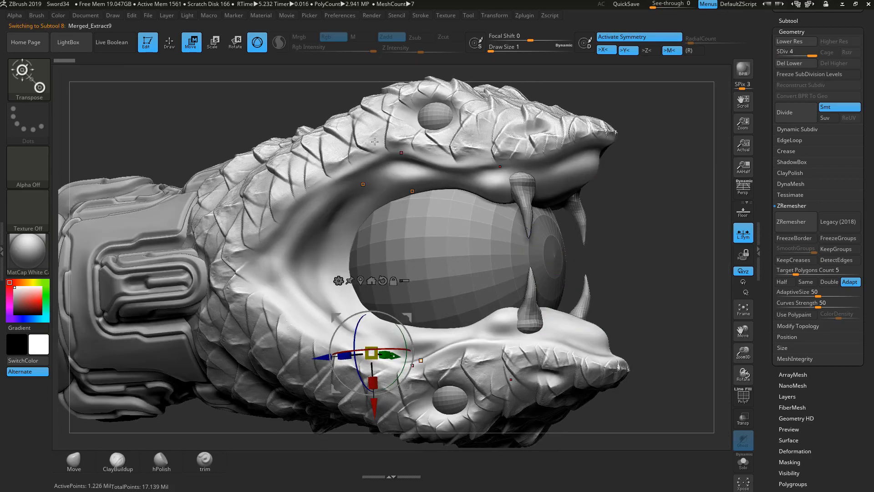
left_click(168, 46)
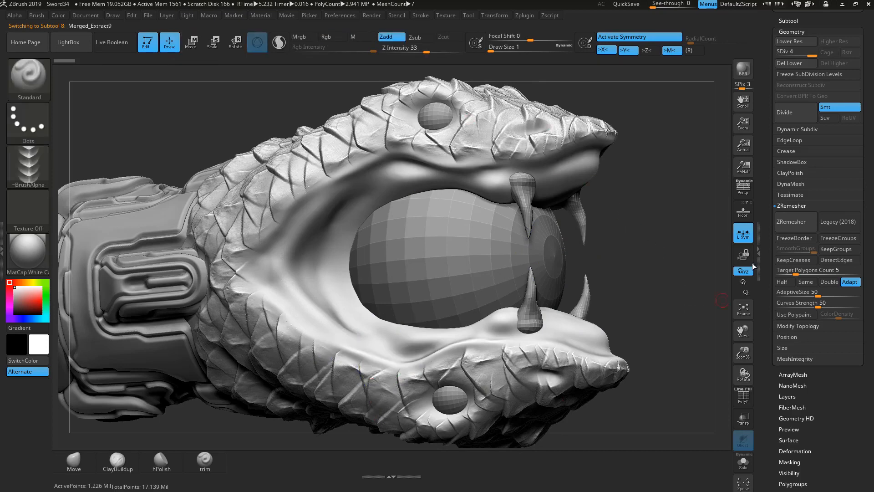
left_click_drag(780, 55, 778, 55)
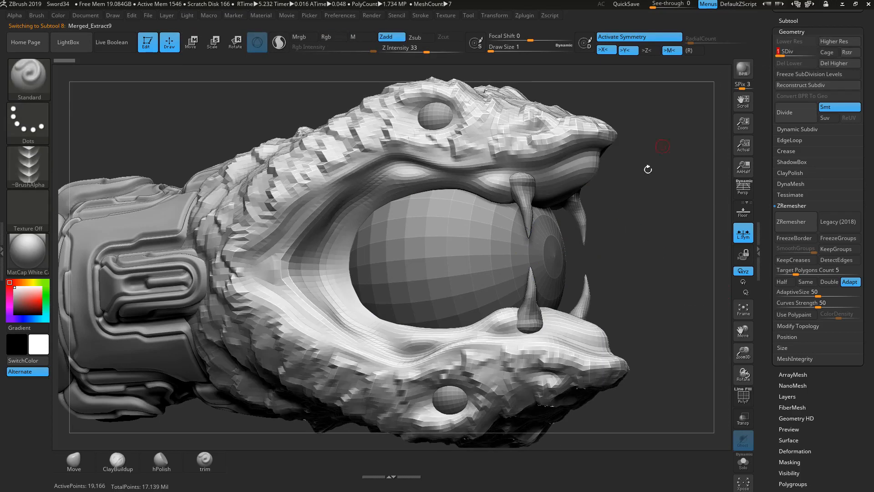
left_click(748, 419)
left_click_drag(678, 288, 715, 273)
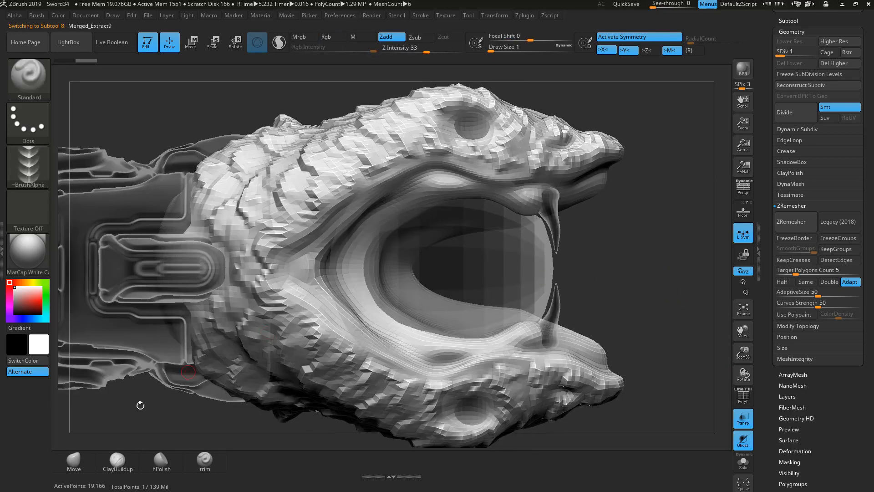
Step: With the Move brush at draw size 5, reshape the mouth's edge around the fang bases on the snake head
left_click(74, 461)
key("space")
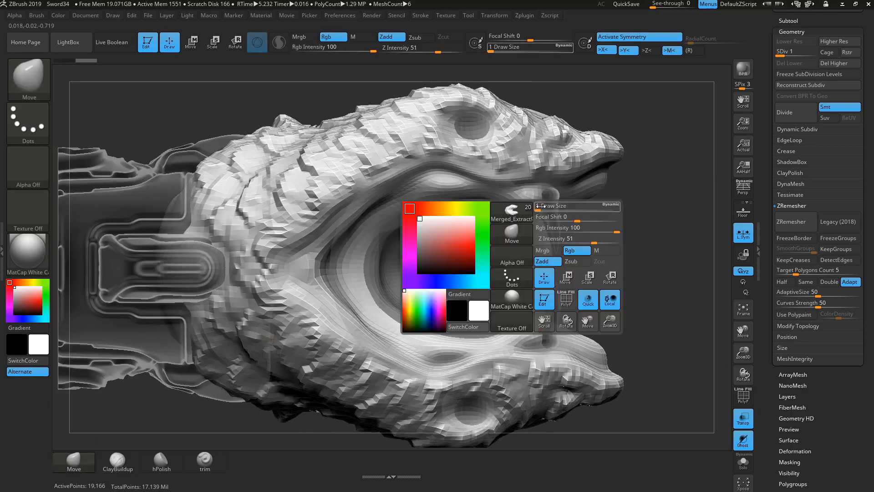
left_click_drag(537, 211, 547, 210)
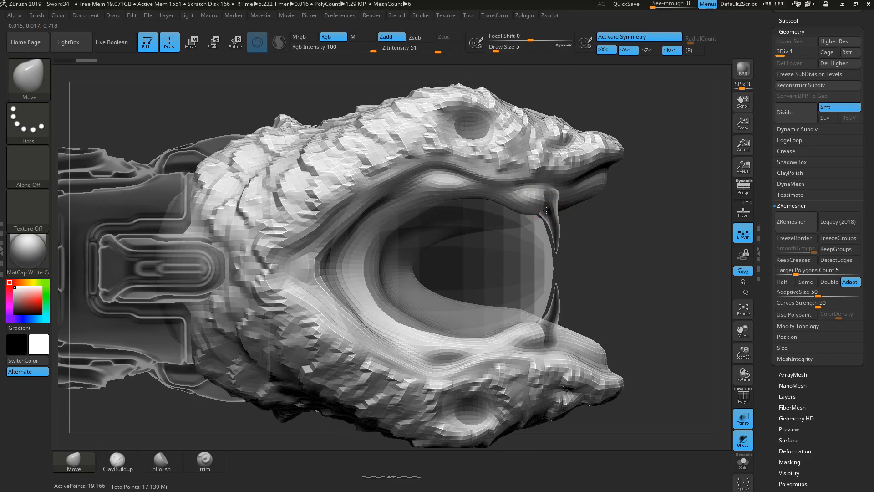
mouse_move(624, 242)
left_mouse_down()
mouse_move(598, 206)
mouse_move(551, 192)
mouse_move(554, 201)
mouse_move(564, 196)
left_mouse_up()
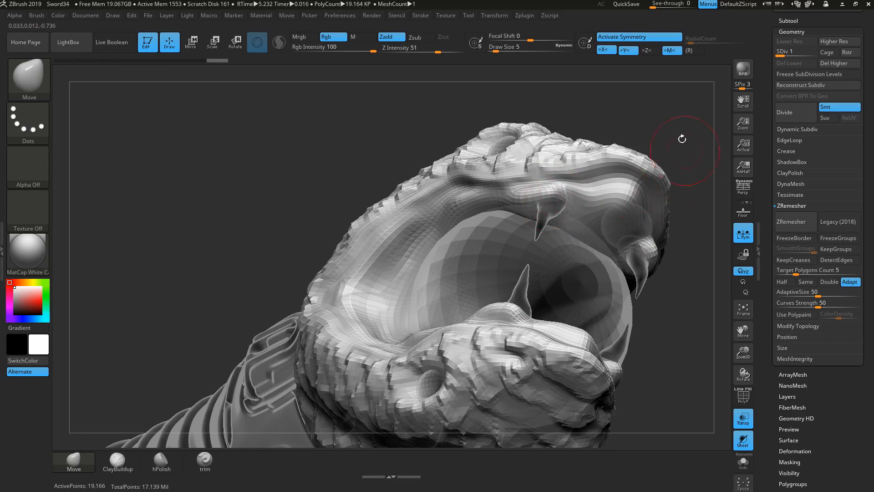
mouse_move(681, 139)
left_mouse_down()
mouse_move(701, 149)
mouse_move(592, 191)
left_mouse_up()
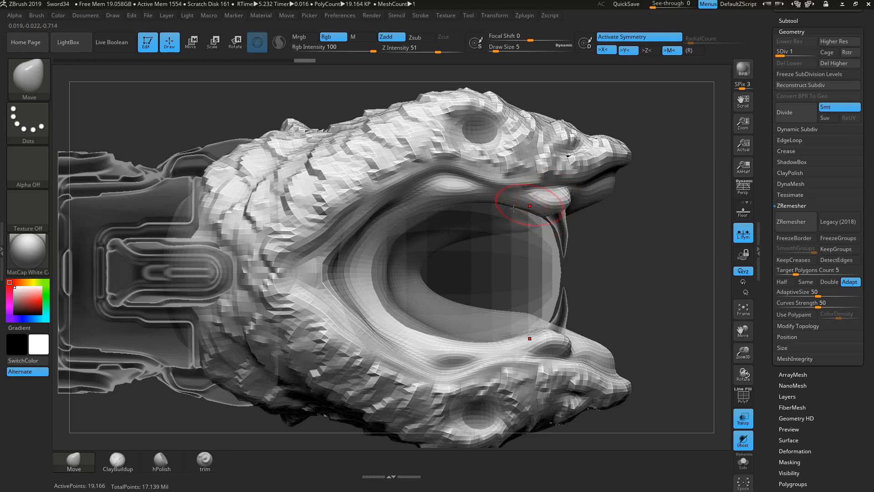
Step: Select the sphere inside the mouth, turn off transparency and shift the sphere slightly forward toward the mouth opening
left_click(493, 250, "alt")
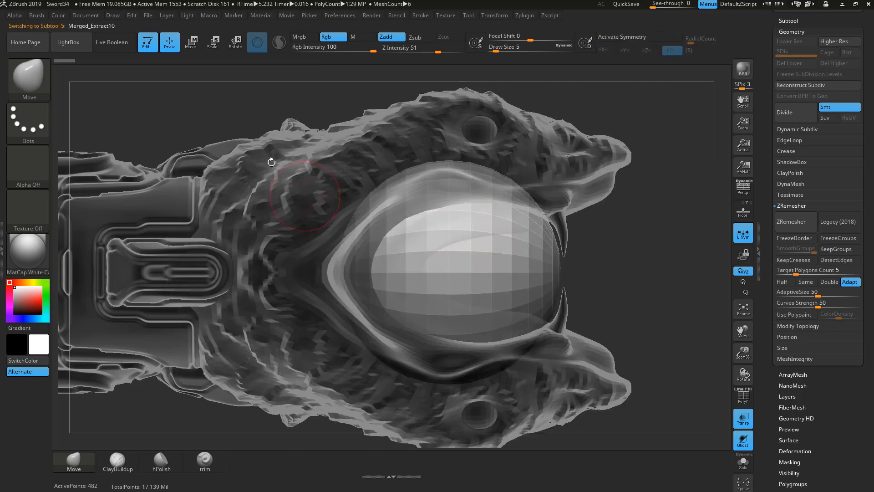
key("w")
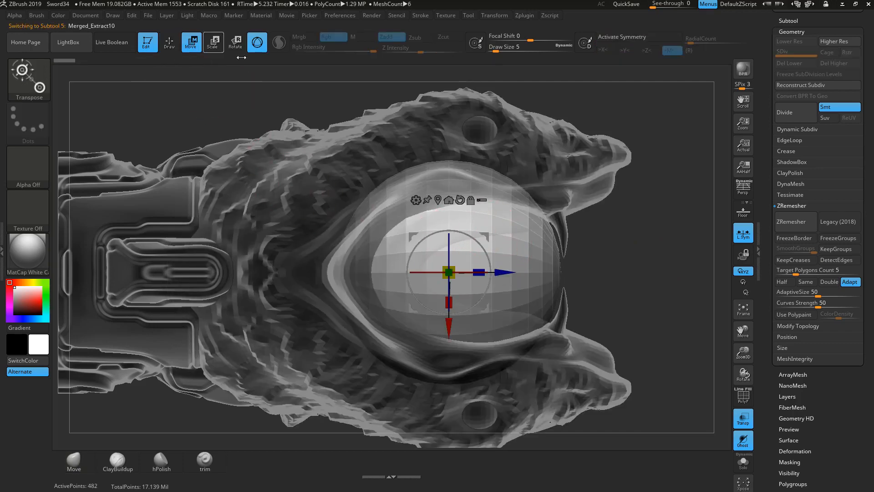
left_click(743, 415)
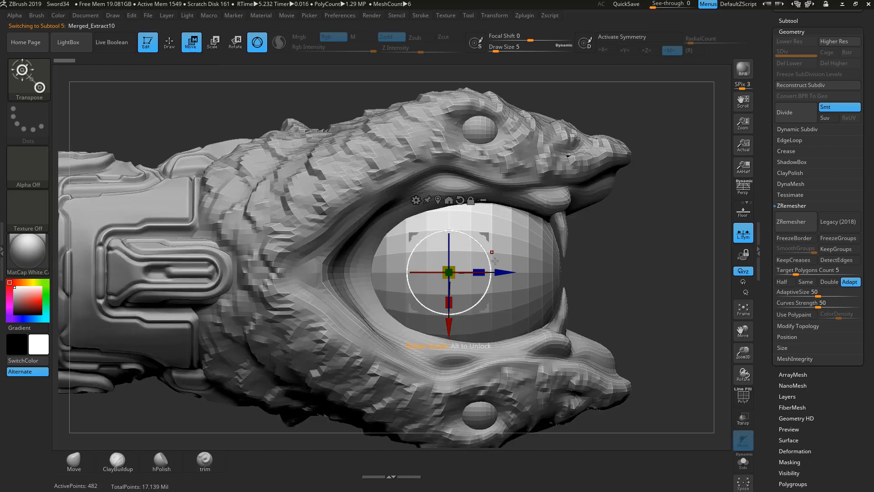
left_click_drag(505, 272, 529, 271)
mouse_move(651, 233)
left_mouse_down()
mouse_move(606, 236)
mouse_move(626, 223)
left_mouse_up()
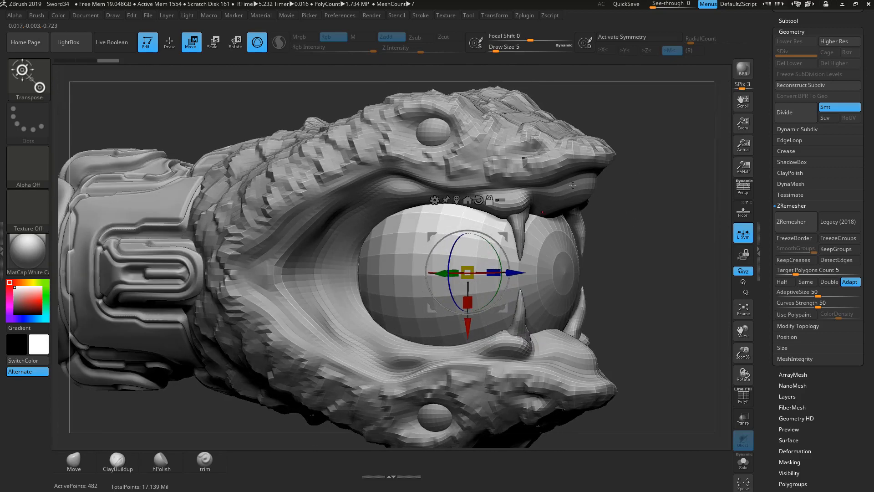
Step: Select the snake head, raise it to subdivision level 4 and return to draw mode to check the mouth
left_click(573, 186, "alt")
left_click_drag(779, 52, 822, 56)
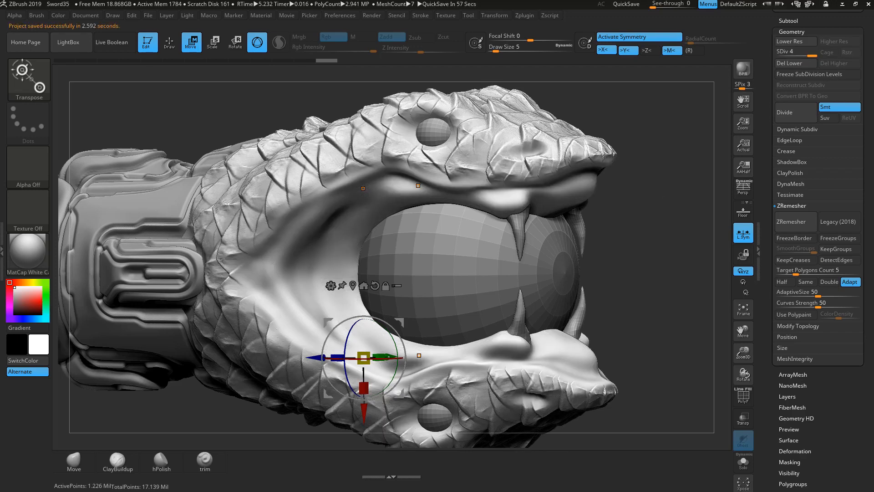
left_click(169, 42)
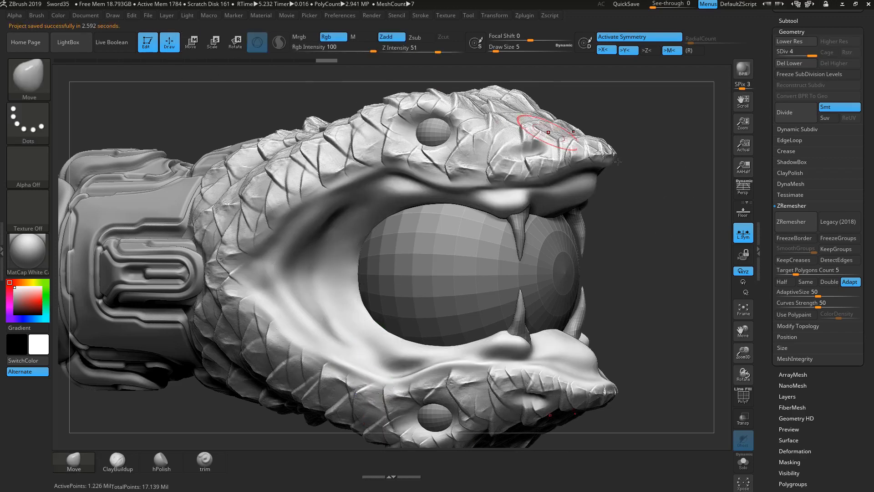
mouse_move(663, 228)
left_mouse_down()
mouse_move(646, 218)
mouse_move(656, 223)
mouse_move(665, 184)
mouse_move(710, 164)
left_mouse_up()
Step: Turn on transparency, lower the head to subdivision level 1 and build up the gums around the fangs with ClayBuildup at draw size 2
left_click(743, 418)
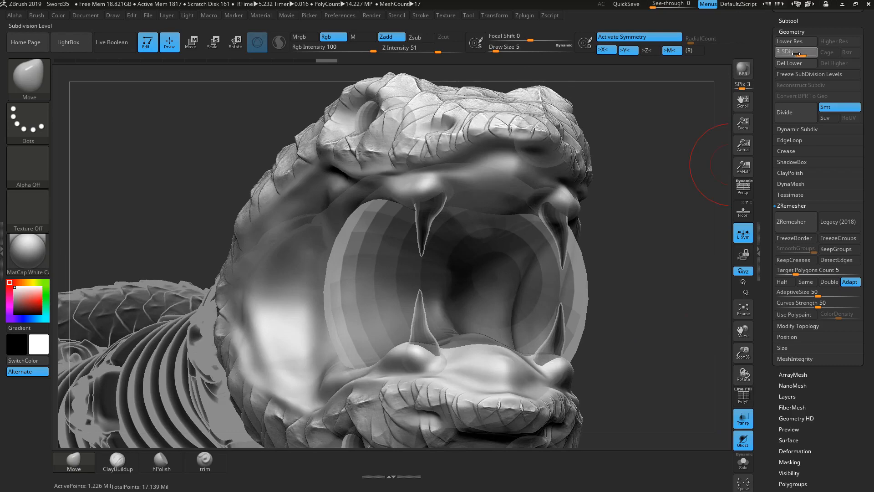
left_click(779, 54)
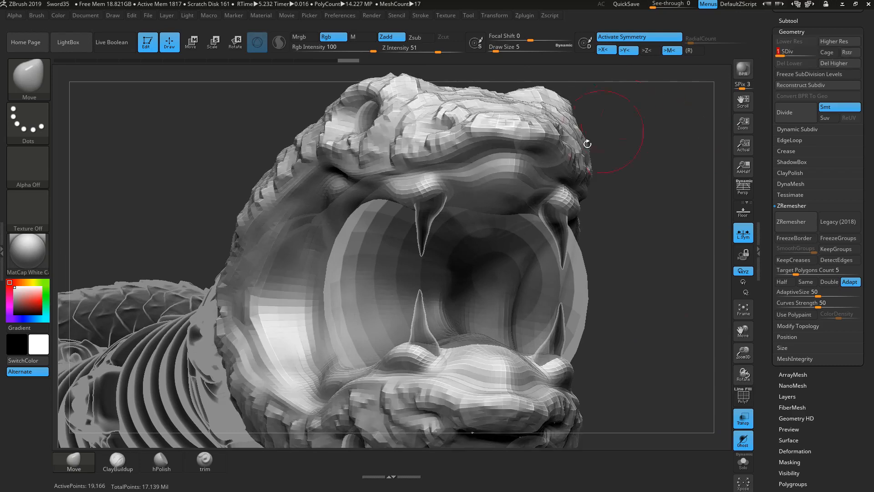
left_click(118, 462)
key("space")
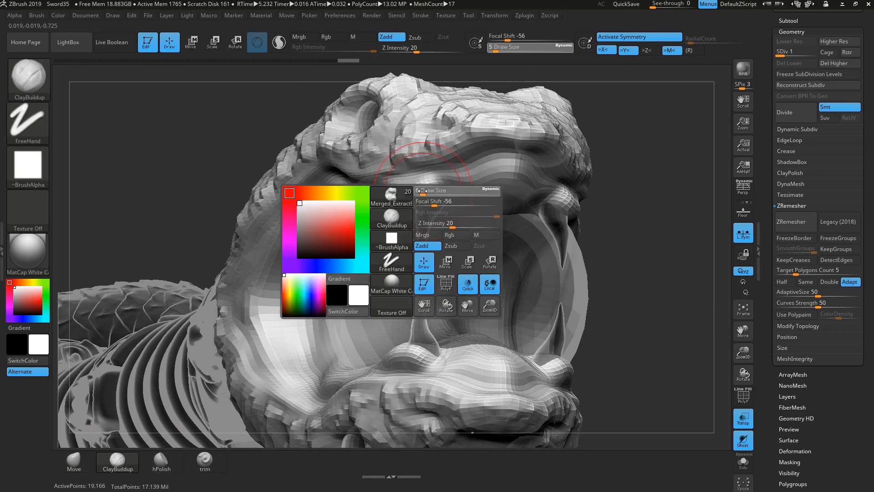
mouse_move(419, 191)
left_mouse_down()
mouse_move(399, 193)
mouse_move(404, 204)
left_mouse_up()
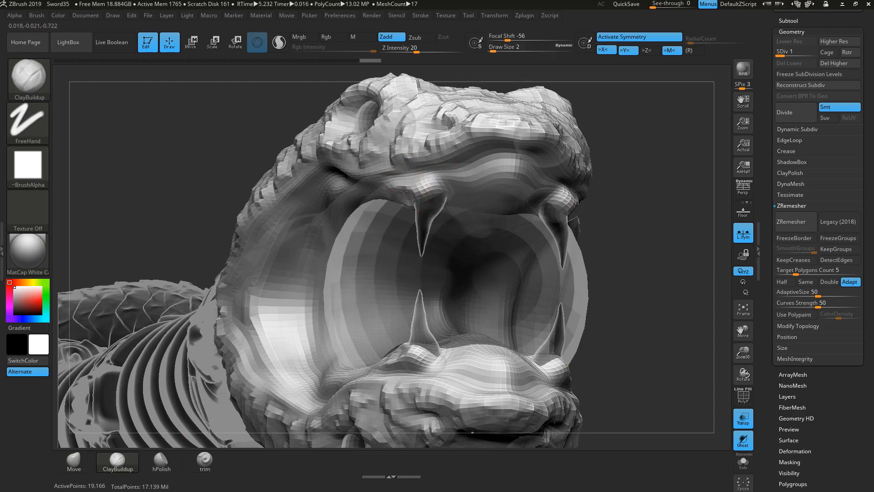
key("shift")
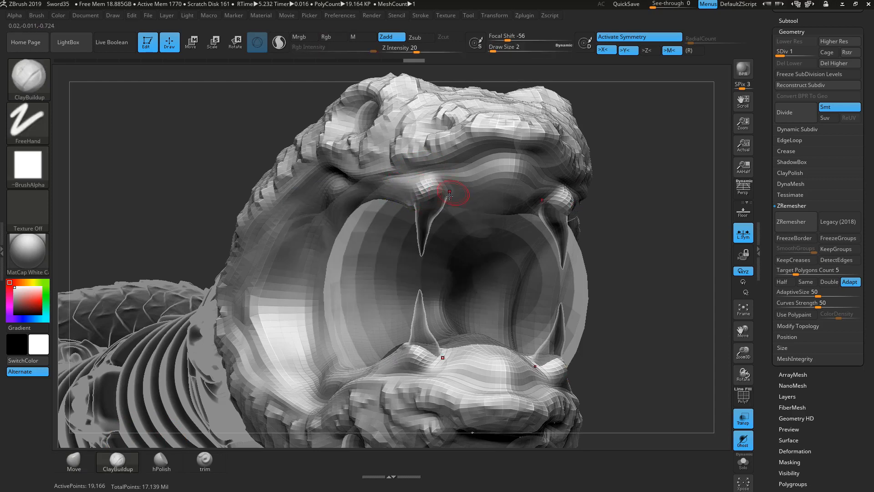
mouse_move(451, 196)
left_mouse_down()
mouse_move(429, 182)
mouse_move(446, 181)
mouse_move(443, 194)
mouse_move(436, 190)
mouse_move(449, 188)
mouse_move(455, 203)
left_mouse_up()
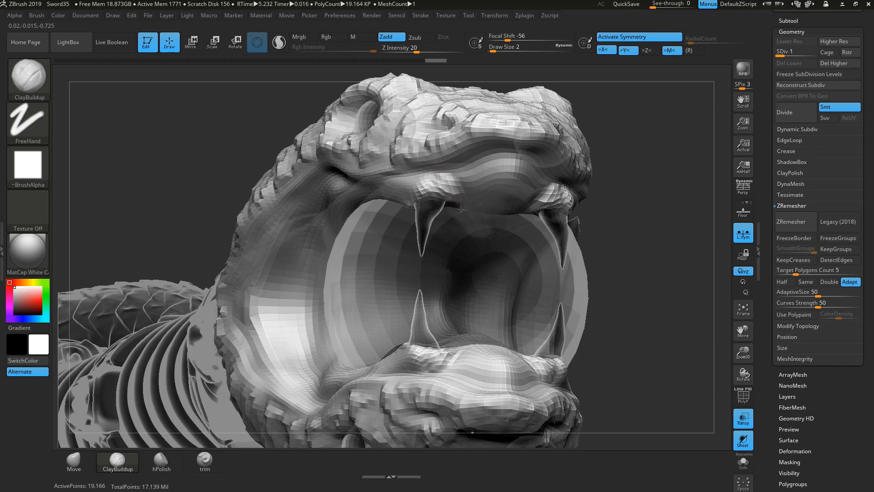
mouse_move(640, 183)
left_mouse_down()
mouse_move(608, 181)
mouse_move(620, 165)
mouse_move(616, 175)
left_mouse_up()
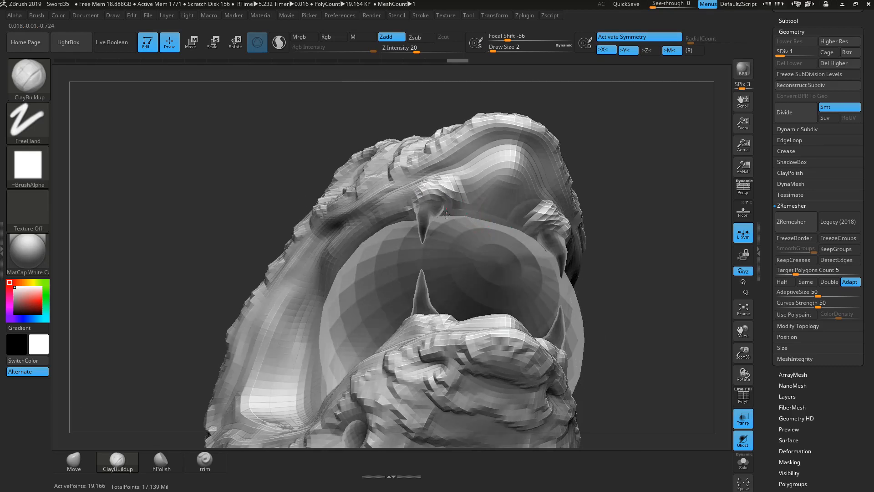
left_click_drag(452, 198, 460, 200)
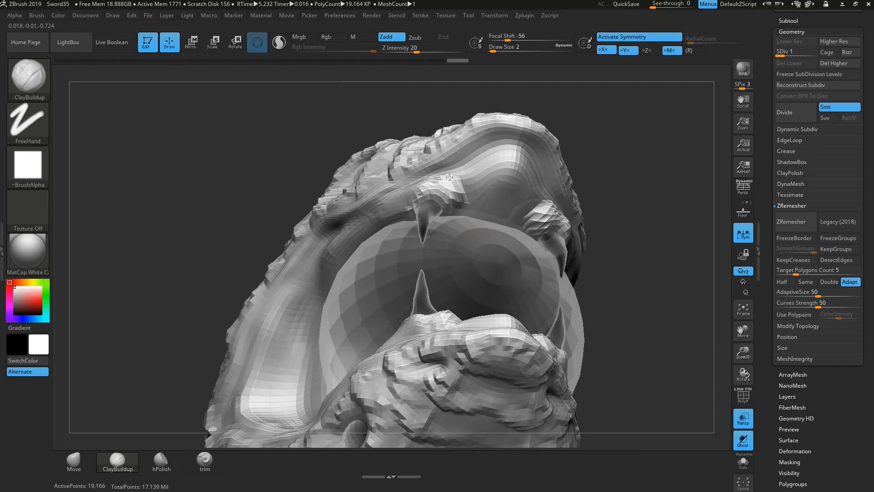
mouse_move(608, 151)
left_mouse_down()
mouse_move(643, 165)
mouse_move(603, 163)
left_mouse_up()
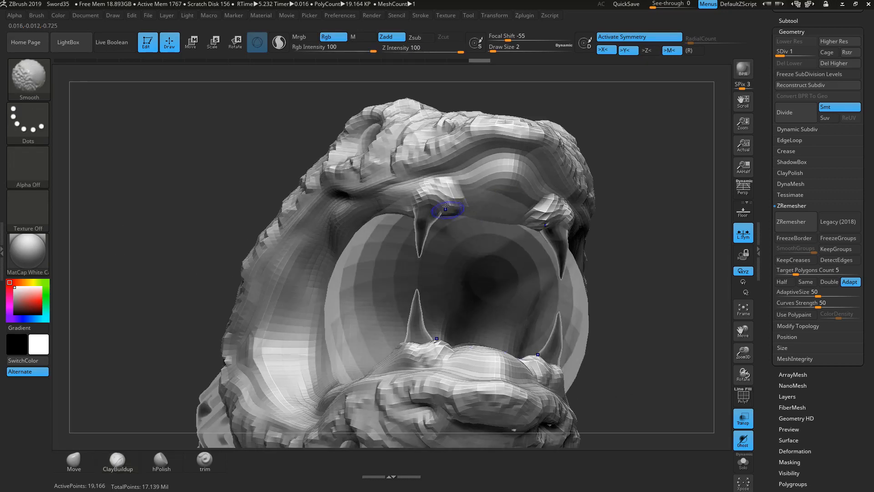
Step: Smooth the built-up gums around the fang bases, isolating the head to work inside the mouth
mouse_move(445, 208)
left_mouse_down("shift")
mouse_move(462, 189)
mouse_move(431, 196)
mouse_move(446, 179)
left_mouse_up("shift")
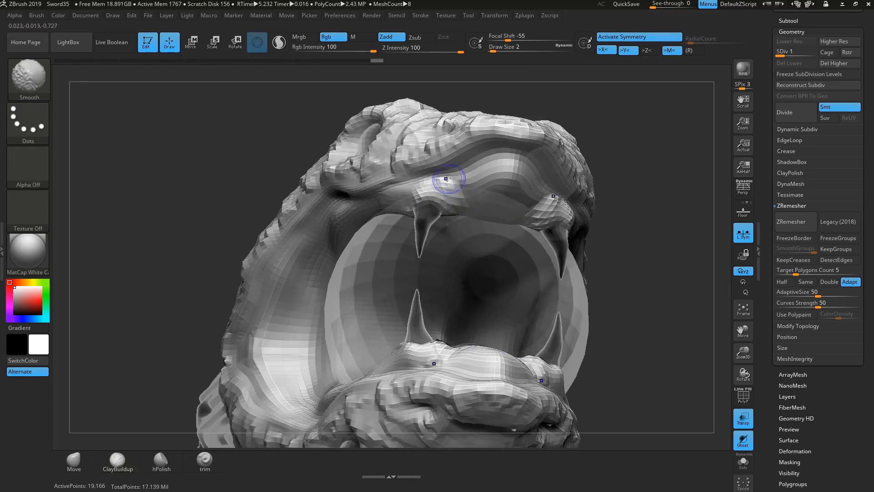
left_click_drag(643, 128, 657, 77)
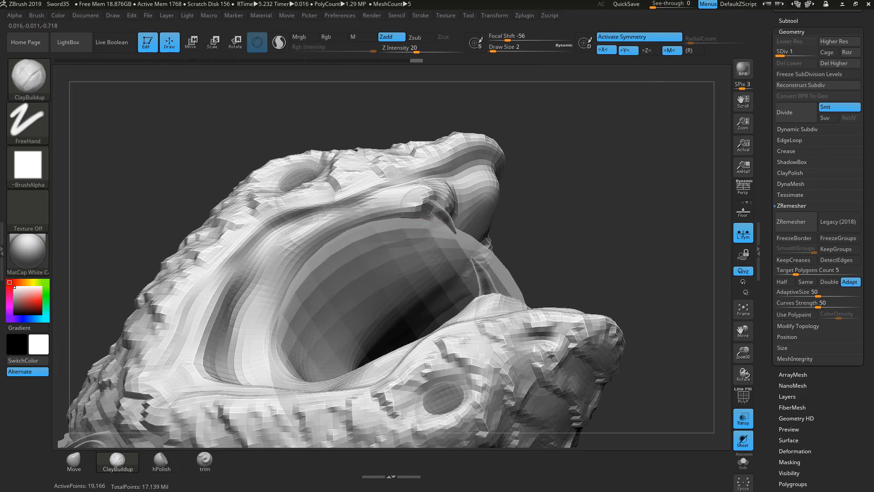
left_click(743, 462)
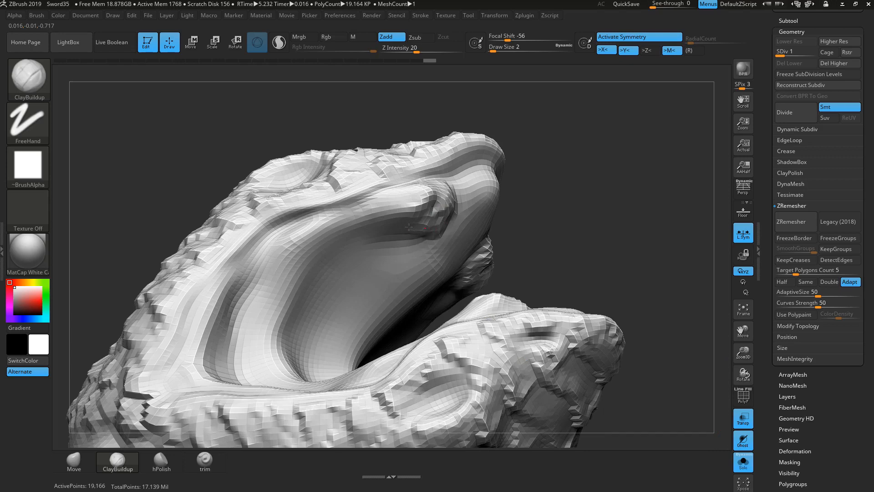
mouse_move(574, 203)
left_mouse_down()
mouse_move(505, 214)
mouse_move(447, 193)
left_mouse_up()
left_click_drag(577, 161, 646, 196)
left_click_drag(408, 191, 455, 187, "shift")
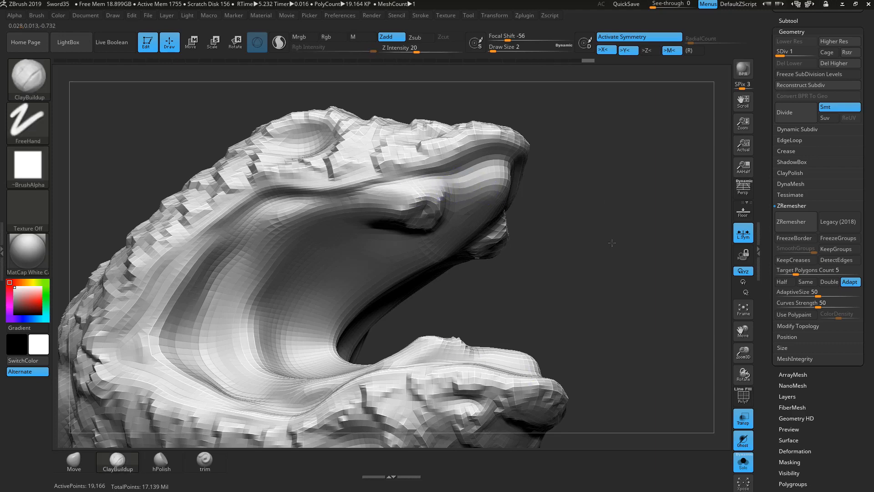
Step: Raise the head back to subdivision level 4 and show the other parts again
left_click_drag(614, 182, 710, 152)
left_click_drag(783, 52, 811, 55)
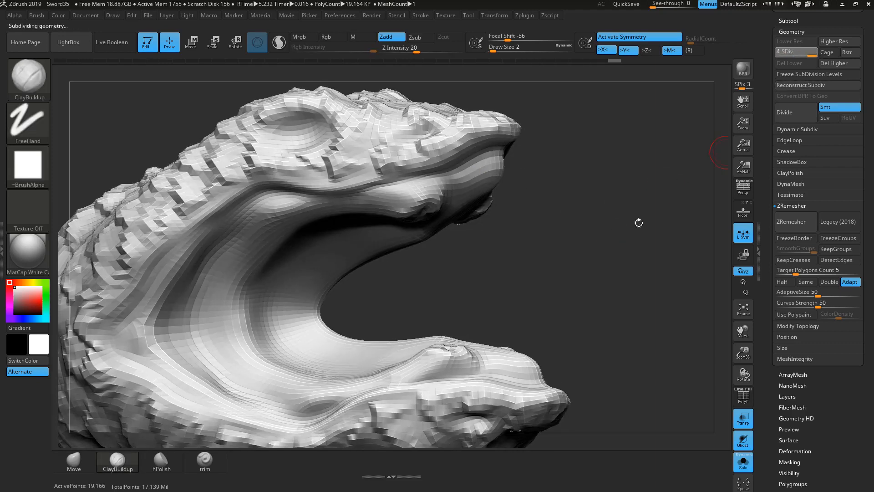
left_click_drag(638, 223, 715, 423)
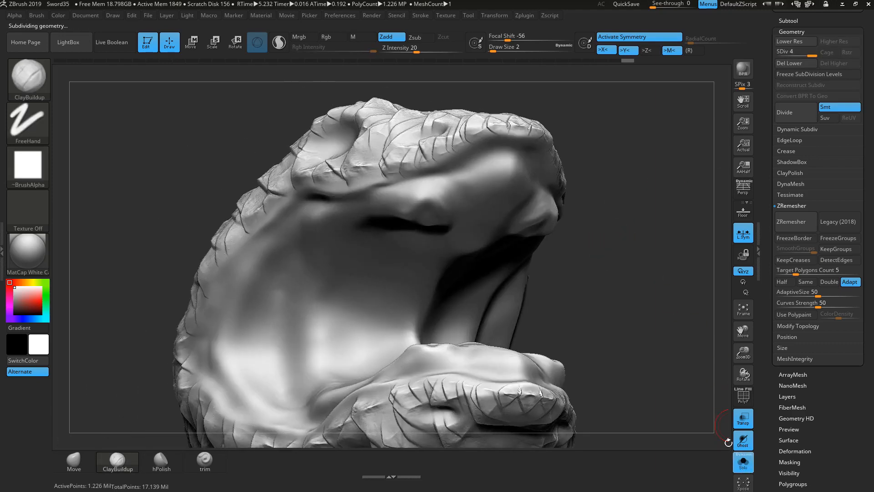
left_click(742, 461)
left_click_drag(651, 217, 671, 241)
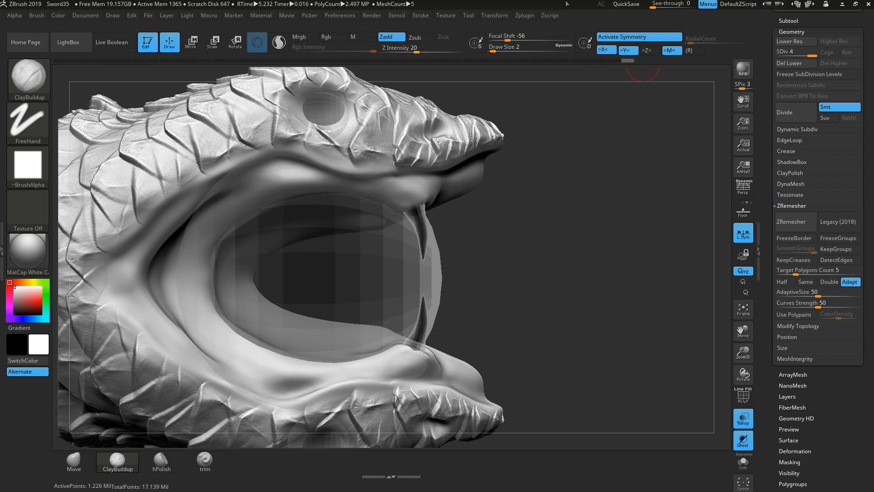
Step: With the trim brush at draw size 2, carve a crease where the lips meet the scales, from the mouth corner to the snout
left_click(205, 460)
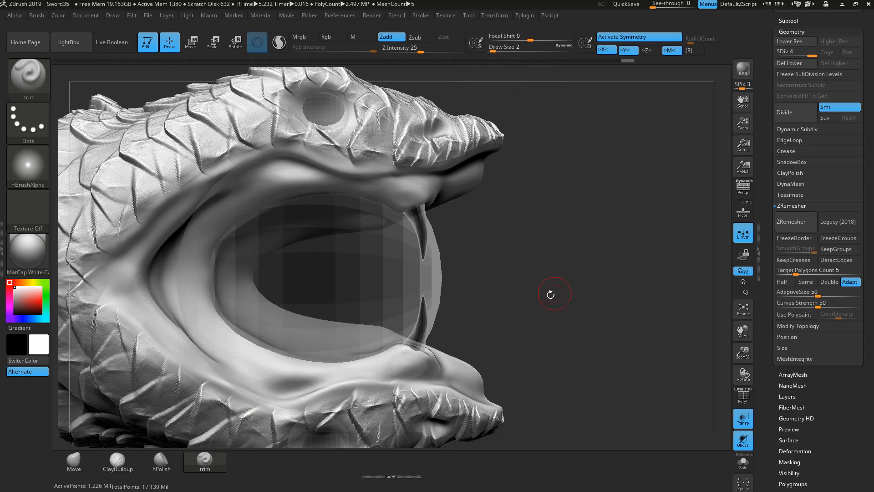
left_click_drag(476, 291, 576, 290, "alt")
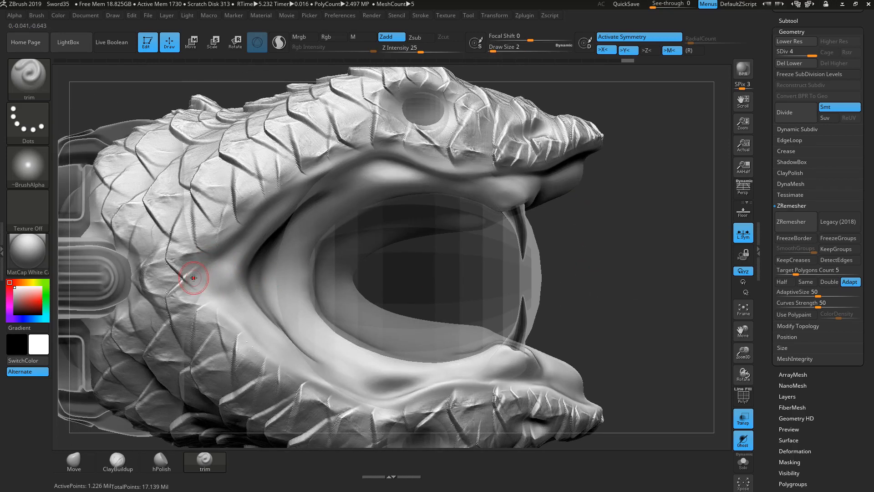
mouse_move(202, 271)
left_mouse_down()
mouse_move(287, 189)
mouse_move(364, 151)
mouse_move(408, 150)
mouse_move(528, 179)
mouse_move(560, 170)
left_mouse_up()
key("ctrl+z")
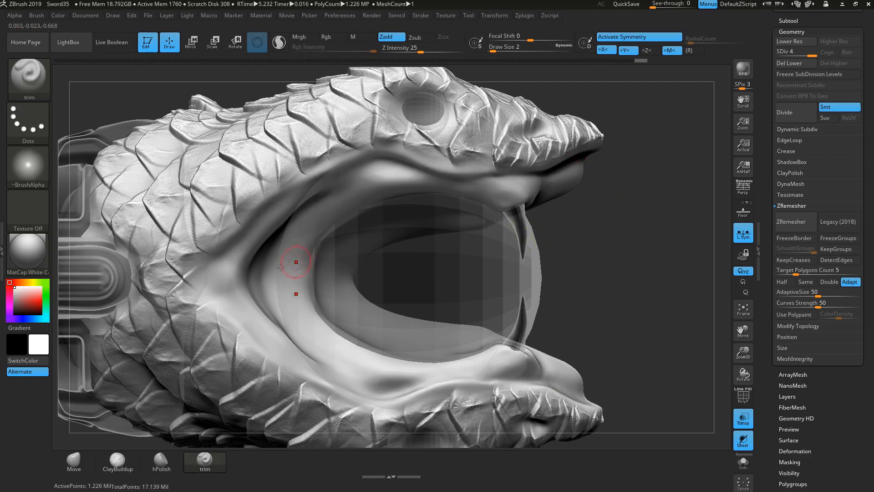
mouse_move(193, 272)
left_mouse_down()
mouse_move(275, 199)
mouse_move(365, 159)
mouse_move(393, 154)
mouse_move(507, 179)
left_mouse_up()
mouse_move(667, 219)
left_mouse_down()
mouse_move(638, 228)
mouse_move(533, 170)
left_mouse_up()
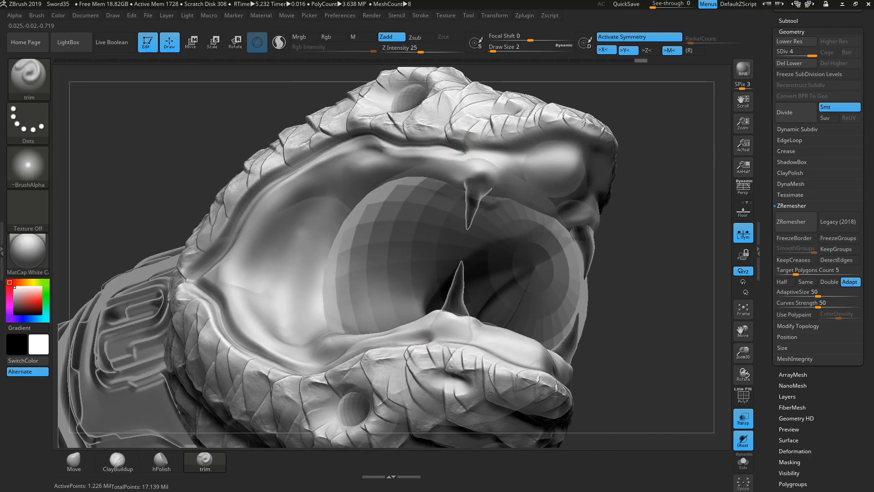
mouse_move(487, 148)
left_mouse_down()
mouse_move(570, 133)
mouse_move(591, 139)
left_mouse_up()
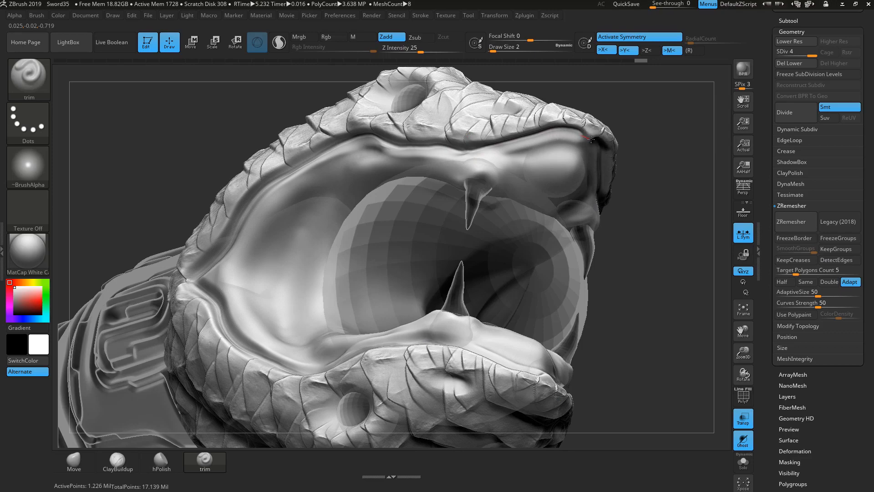
mouse_move(681, 155)
left_mouse_down()
mouse_move(695, 186)
mouse_move(691, 206)
left_mouse_up()
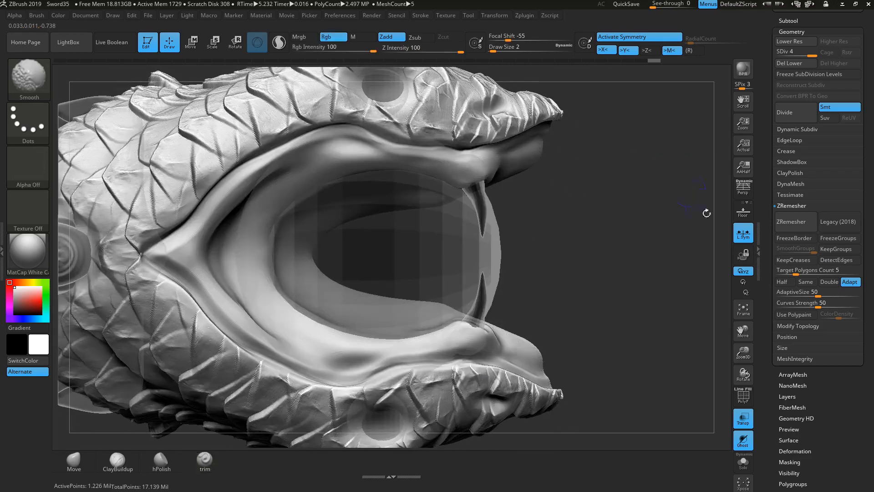
Step: Turn off transparency and carve a second groove inside the mouth, following the lip around the sphere to the mouth corner
left_click(743, 418)
left_click_drag(607, 283, 577, 267, "alt")
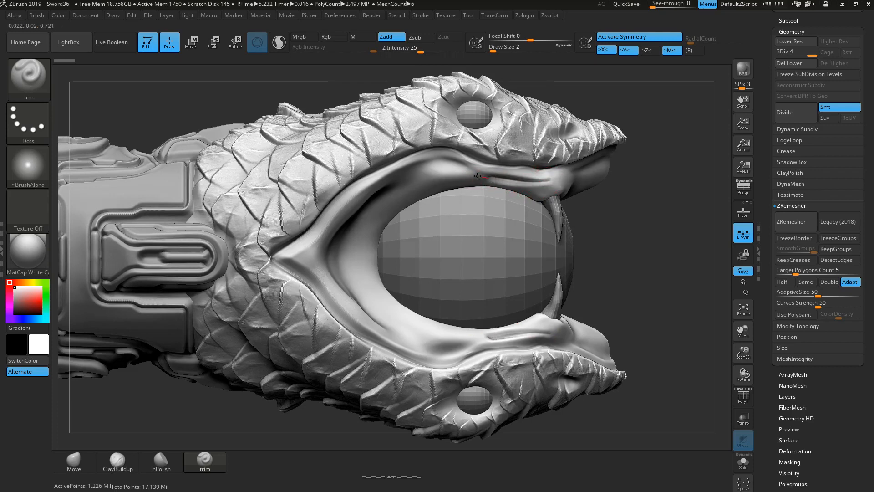
mouse_move(477, 175)
left_mouse_down()
mouse_move(415, 185)
mouse_move(356, 233)
mouse_move(336, 263)
left_mouse_up()
key("shift")
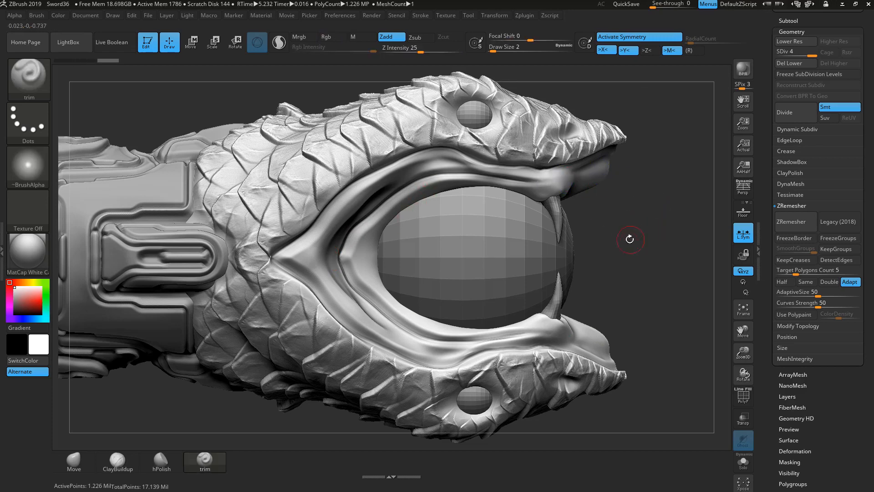
left_click_drag(628, 240, 587, 173)
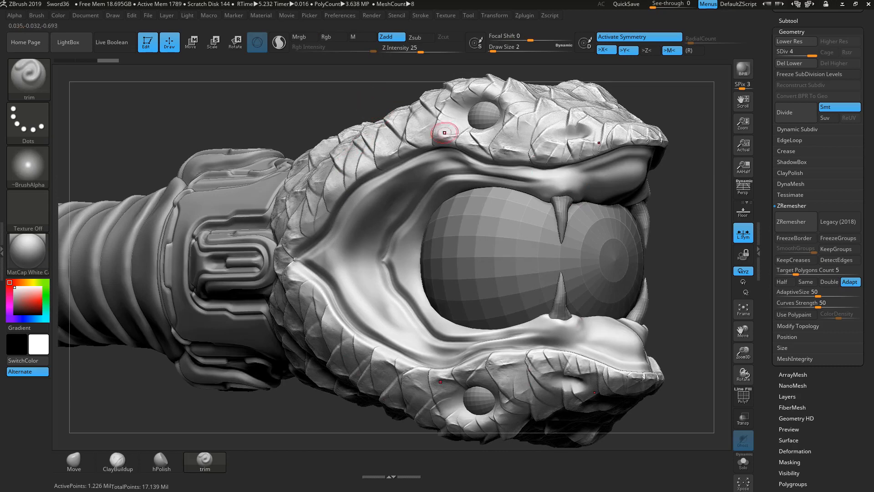
Step: Select the fangs and scale them slightly along their vertical length with the transform gizmo
left_click(561, 203, "alt")
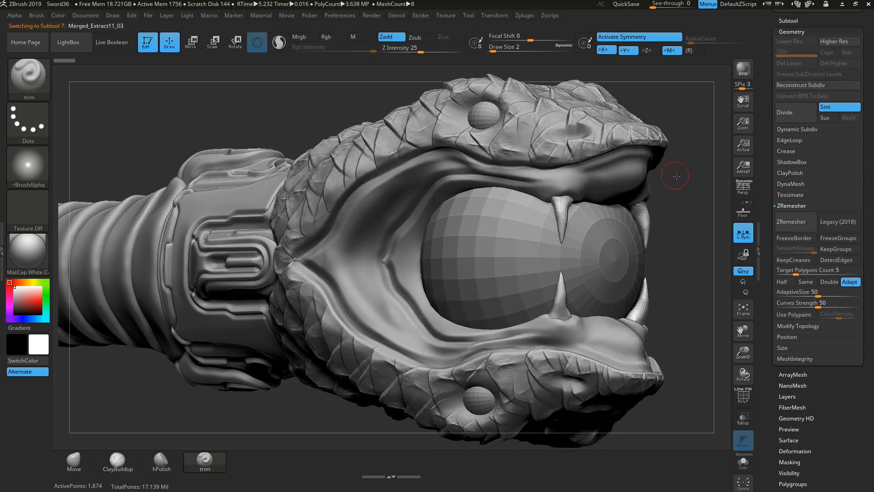
left_click_drag(676, 176, 640, 187)
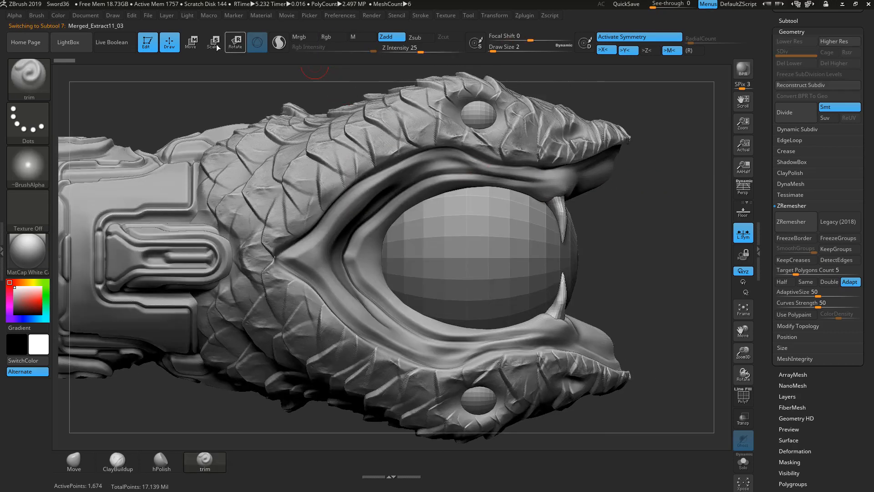
left_click(196, 46)
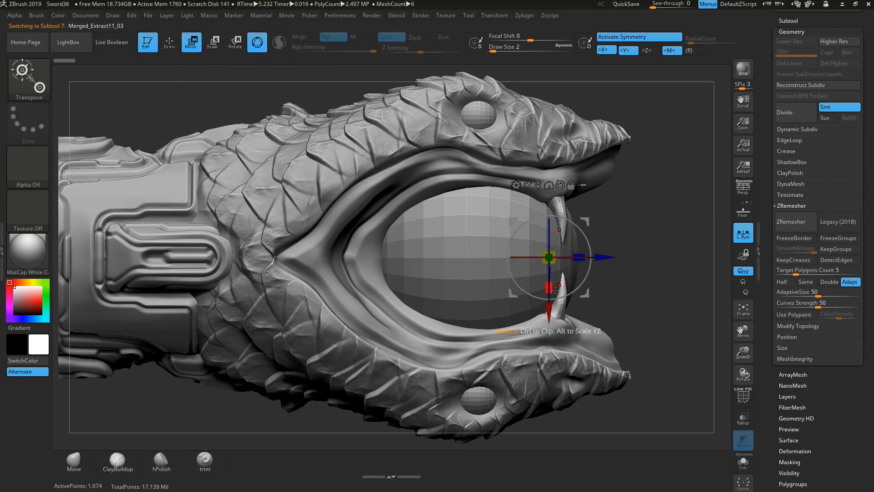
left_click_drag(550, 288, 550, 282)
left_click_drag(644, 215, 575, 214)
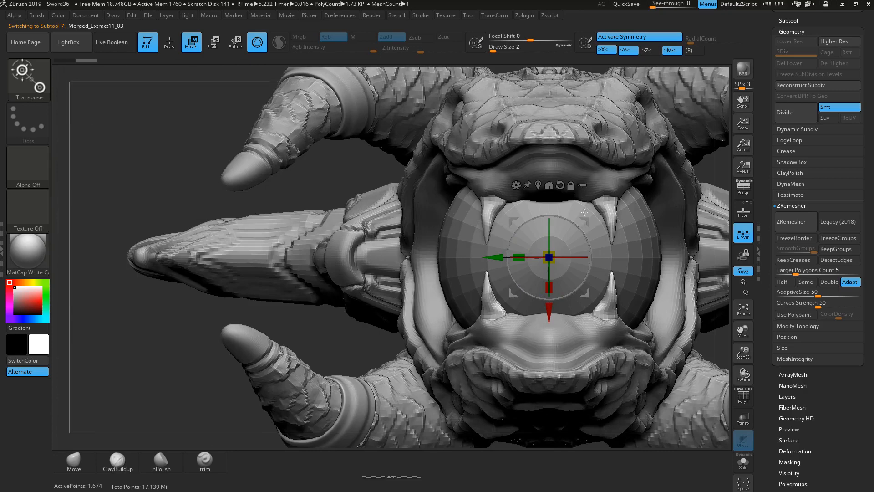
Step: Reselect the snake head for sculpting and smooth the palate between the upper fangs
left_click(494, 165, "alt")
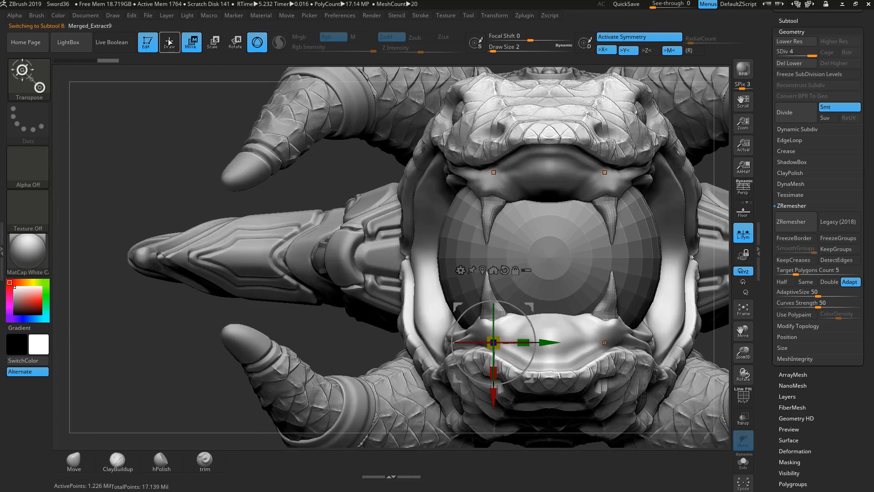
left_click(169, 42)
left_click_drag(326, 330, 391, 228)
mouse_move(512, 150)
left_mouse_down()
mouse_move(527, 117)
mouse_move(521, 132)
mouse_move(588, 102)
left_mouse_up()
key("shift")
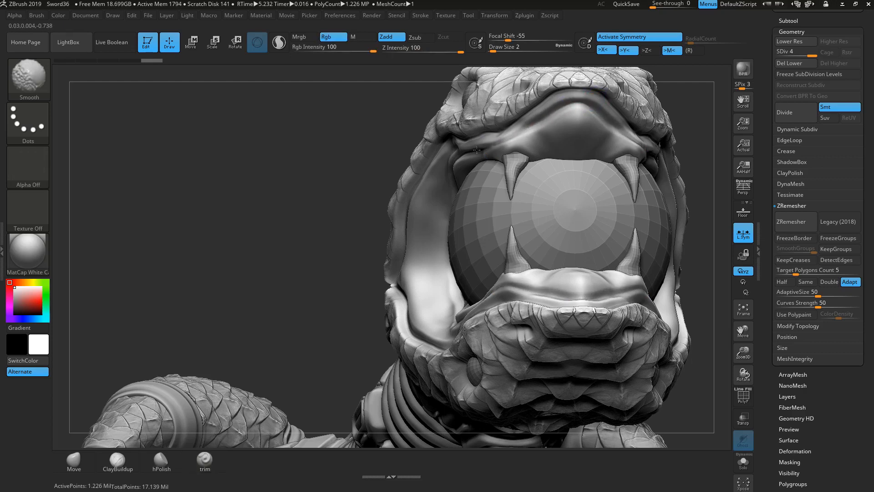
left_click_drag(534, 134, 556, 148, "shift")
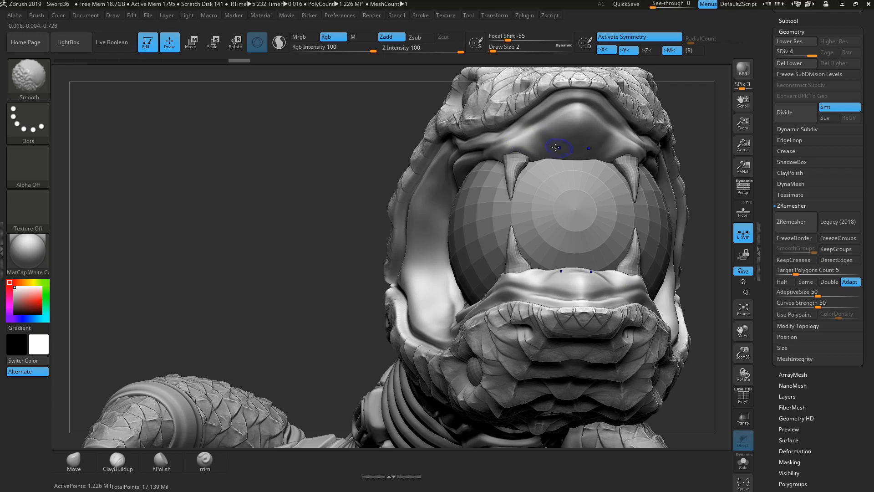
Step: Turn on transparency, carve around the inner side of the upper fang's gum with the trim brush, and smooth it
left_click(743, 418)
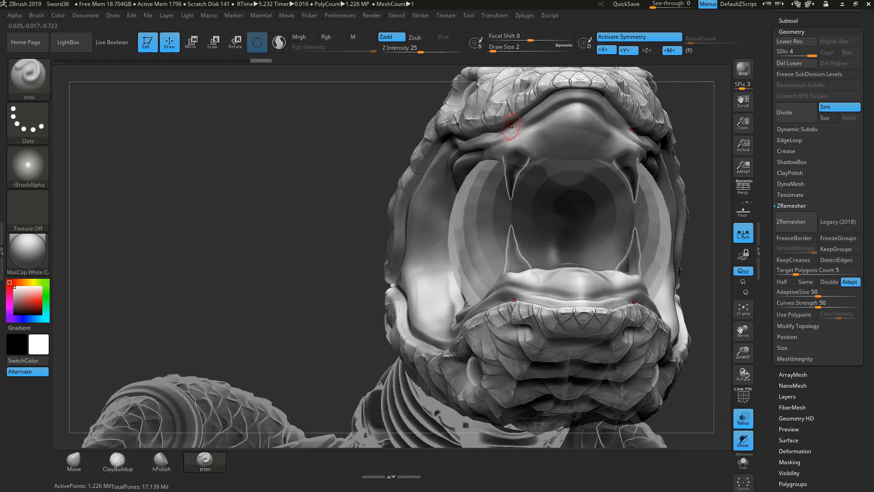
left_click_drag(537, 135, 546, 150)
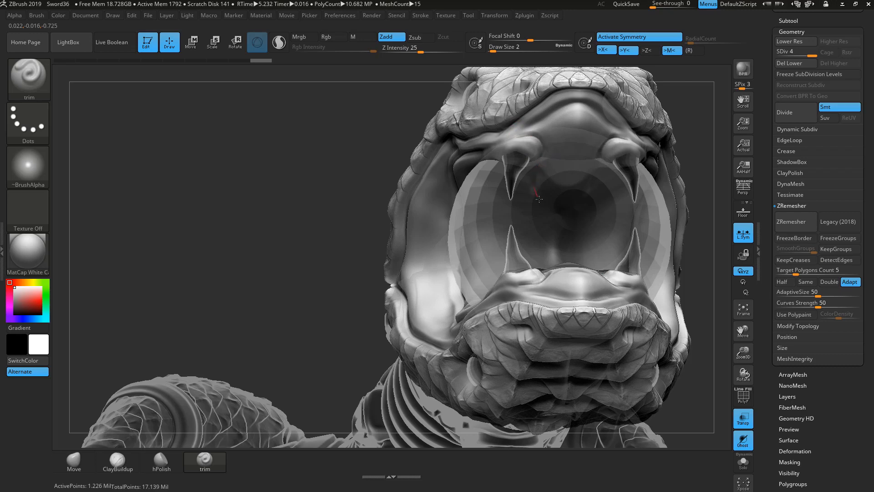
left_click_drag(539, 199, 542, 206)
left_click_drag(689, 123, 556, 146)
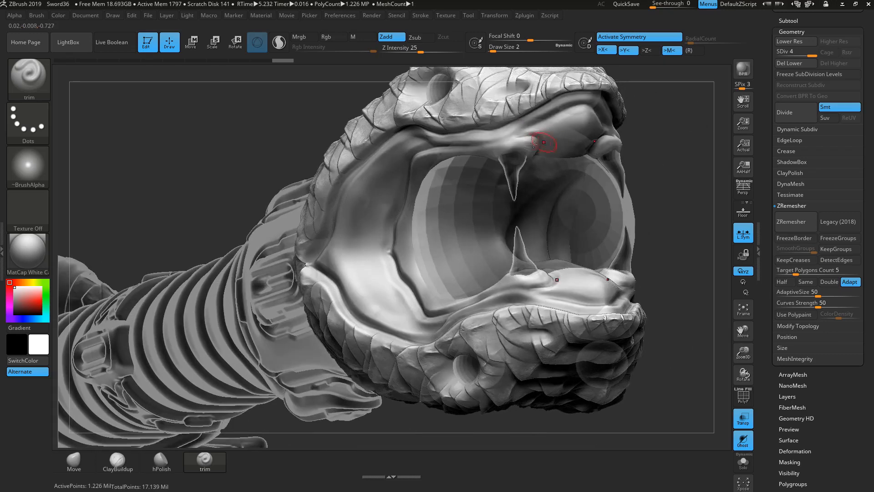
key("shift")
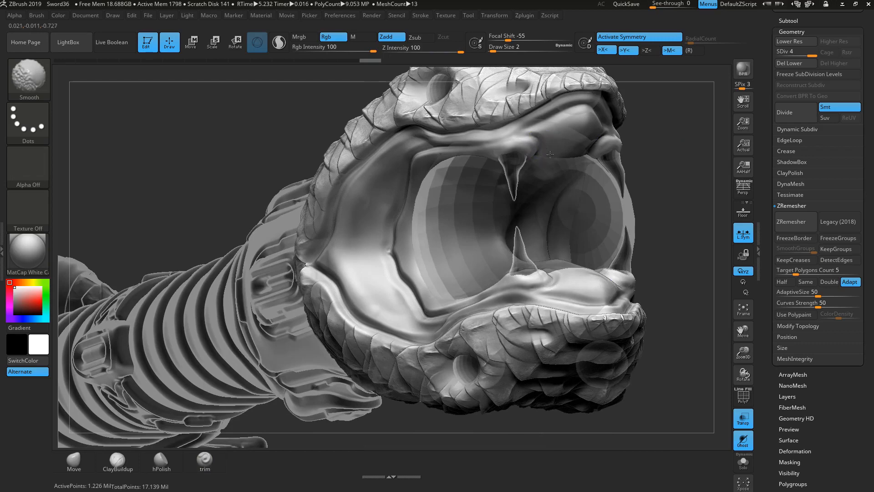
mouse_move(689, 164)
left_mouse_down()
mouse_move(672, 104)
mouse_move(691, 118)
mouse_move(391, 233)
left_mouse_up()
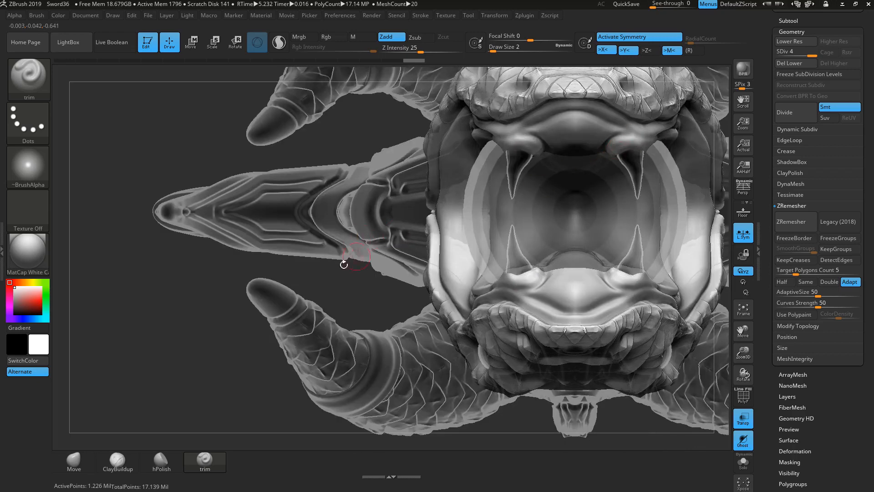
Step: Carve another groove inside the mouth around the back of the sphere, curving toward the upper jaw, and soften it
mouse_move(352, 261)
left_mouse_down()
mouse_move(601, 199)
mouse_move(309, 227)
left_mouse_up()
key("shift")
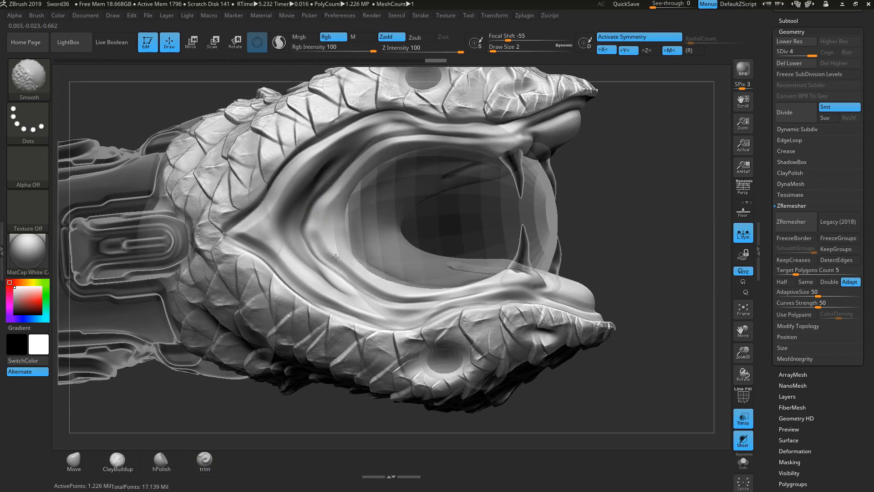
left_click_drag(615, 209, 593, 201)
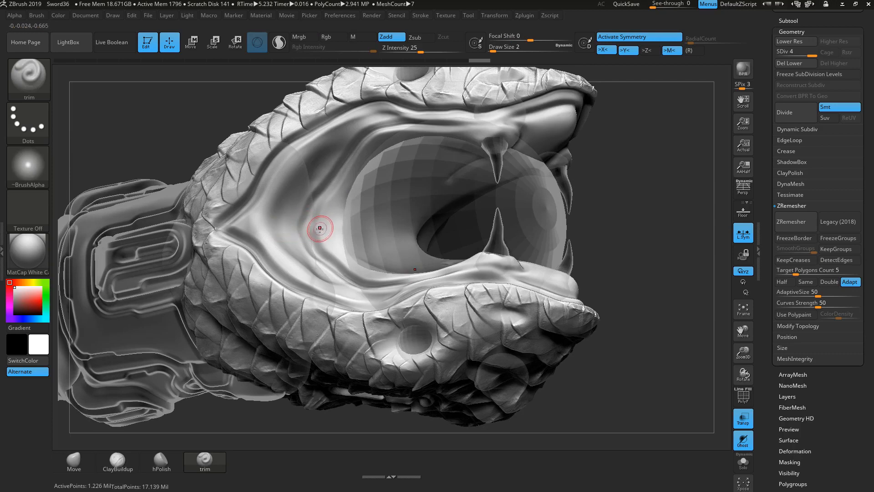
left_click_drag(323, 210, 364, 152)
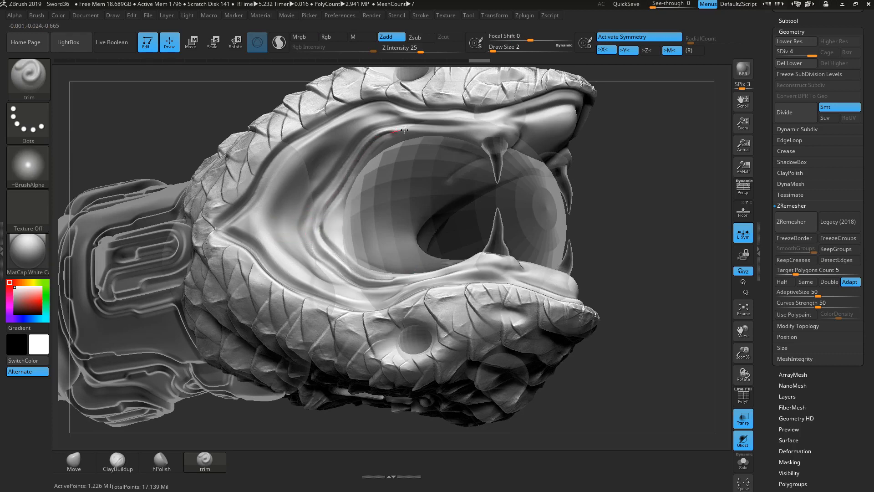
key("shift")
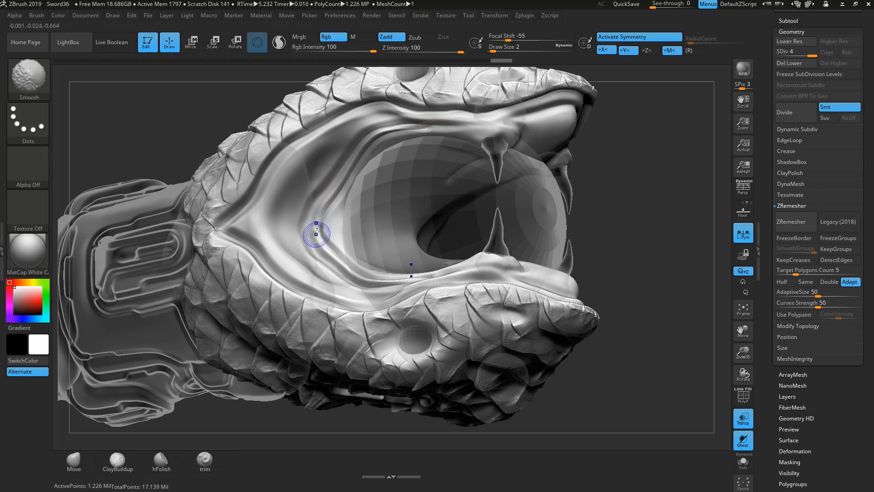
left_click_drag(393, 136, 414, 126, "shift")
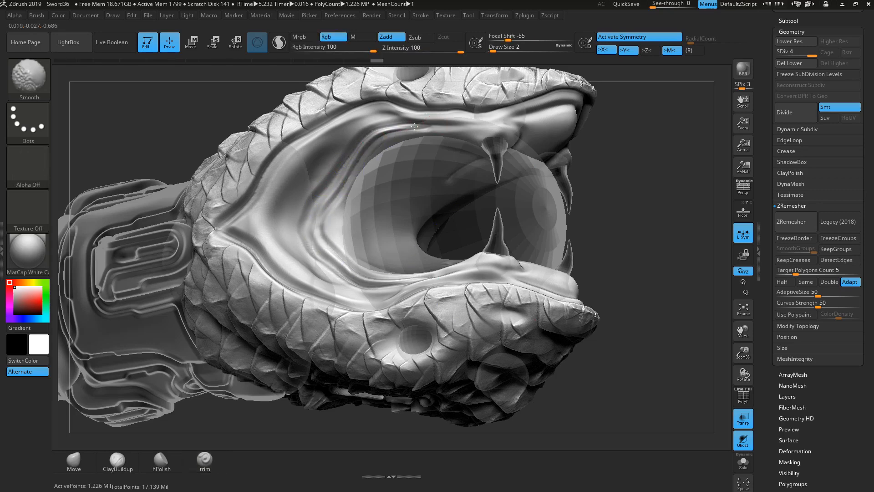
Step: Turn off transparency and smooth the inner-mouth groove along the upper edge of the sphere
left_click(743, 418)
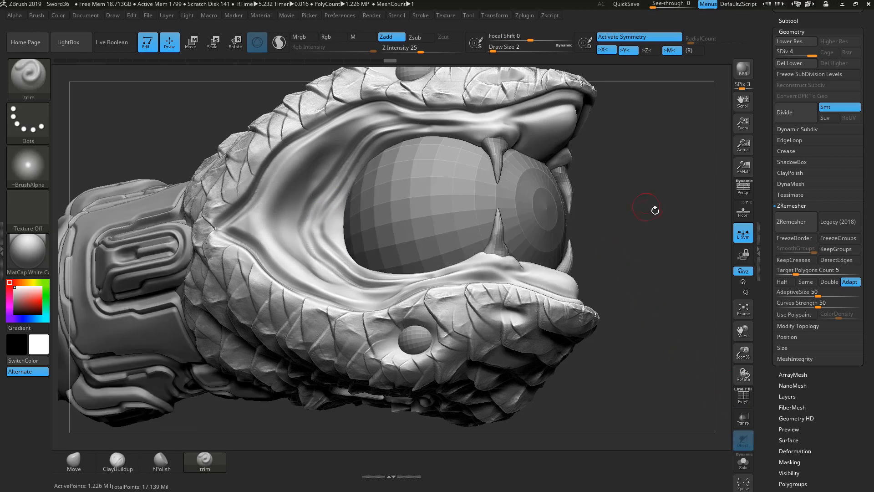
left_click_drag(654, 209, 645, 224)
key("shift")
left_click_drag(383, 137, 418, 135, "shift")
Step: Carve the gum crease at the outer base of the upper fang and smooth it
mouse_move(636, 161)
left_mouse_down()
mouse_move(630, 185)
mouse_move(646, 164)
mouse_move(628, 145)
left_mouse_up()
left_click_drag(474, 114, 465, 121)
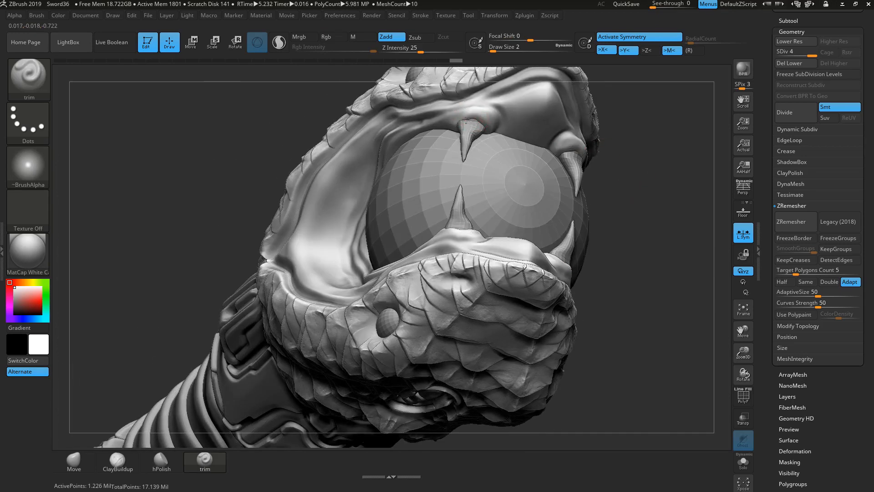
key("shift")
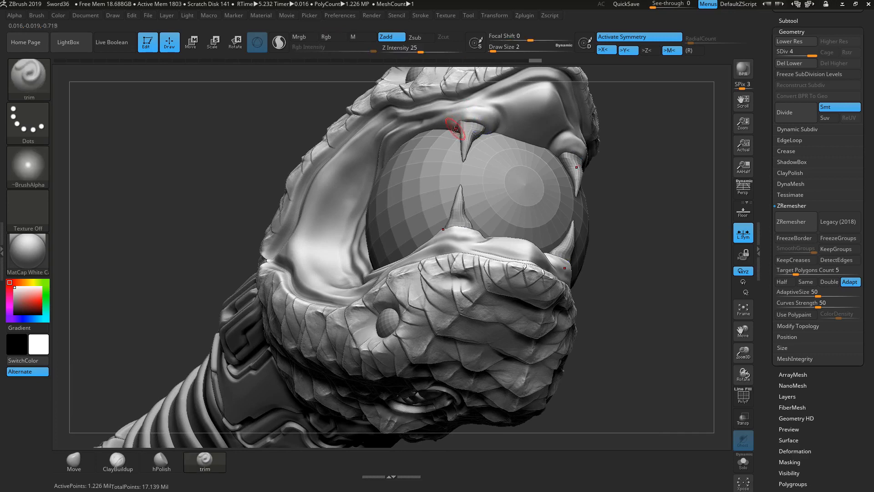
key("shift")
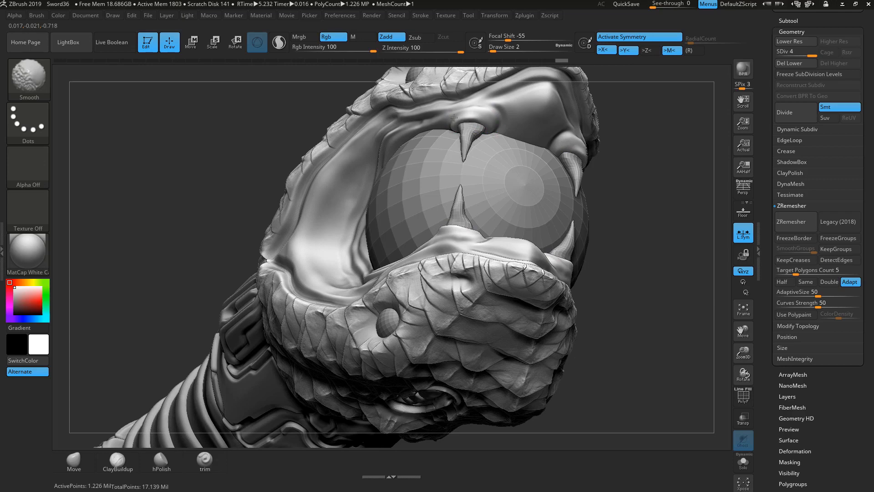
Step: Isolate the head and smooth the surface inside the mouth behind the upper fang's gum
mouse_move(645, 349)
left_mouse_down()
mouse_move(640, 314)
mouse_move(582, 231)
left_mouse_up()
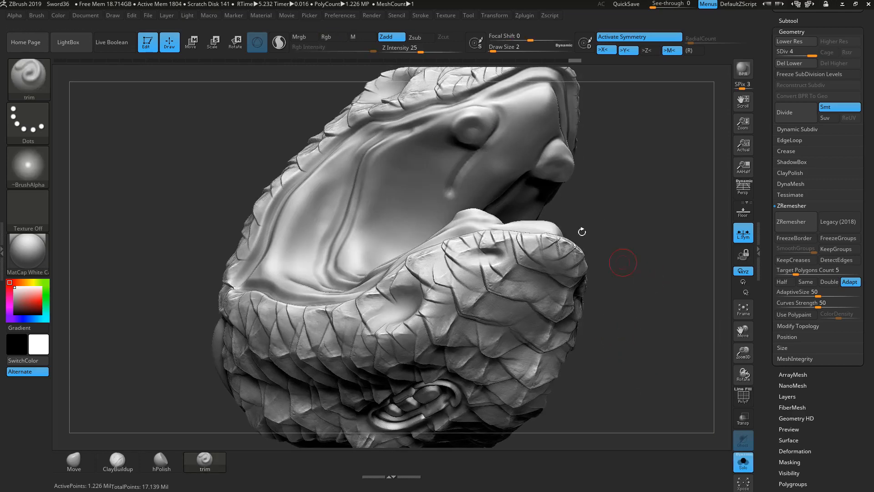
key("shift")
left_click_drag(461, 157, 458, 183, "shift")
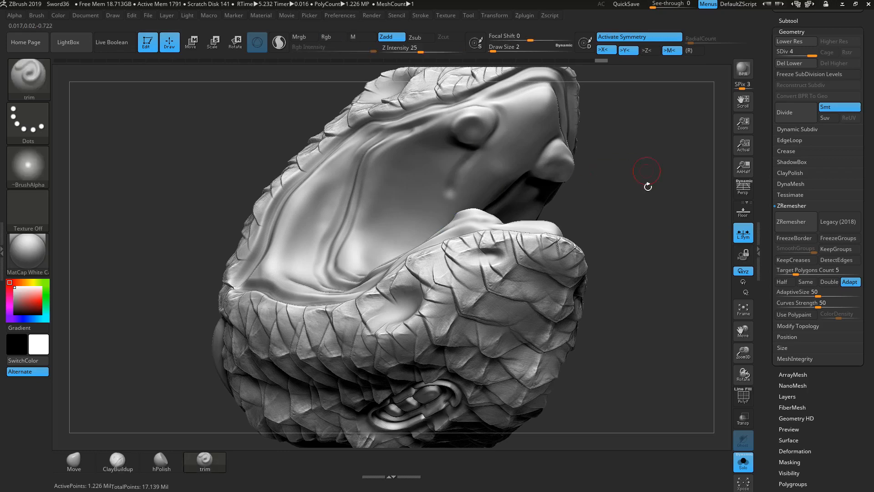
Step: Carve a groove along the front of the palate from the fang's gum to the snout, and smooth it
left_click_drag(646, 185, 532, 164)
mouse_move(599, 195)
left_mouse_down()
mouse_move(609, 197)
mouse_move(608, 188)
mouse_move(578, 214)
mouse_move(586, 189)
mouse_move(578, 190)
left_mouse_up()
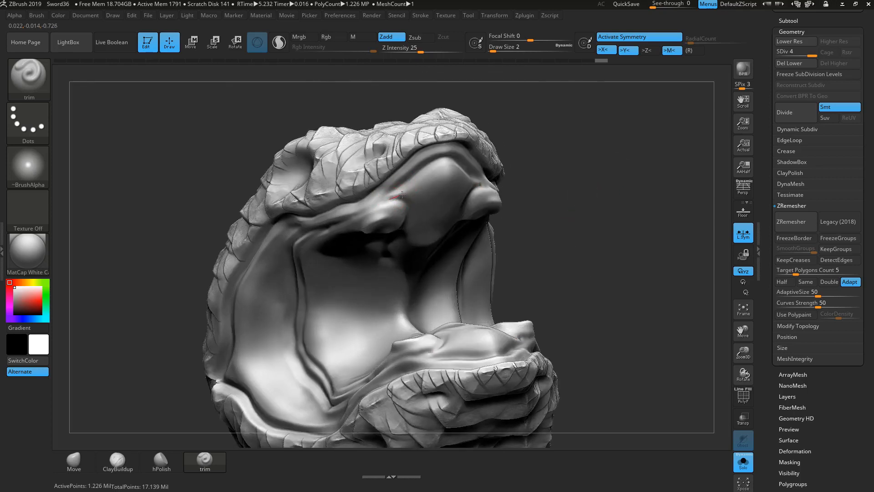
left_click_drag(412, 189, 457, 162)
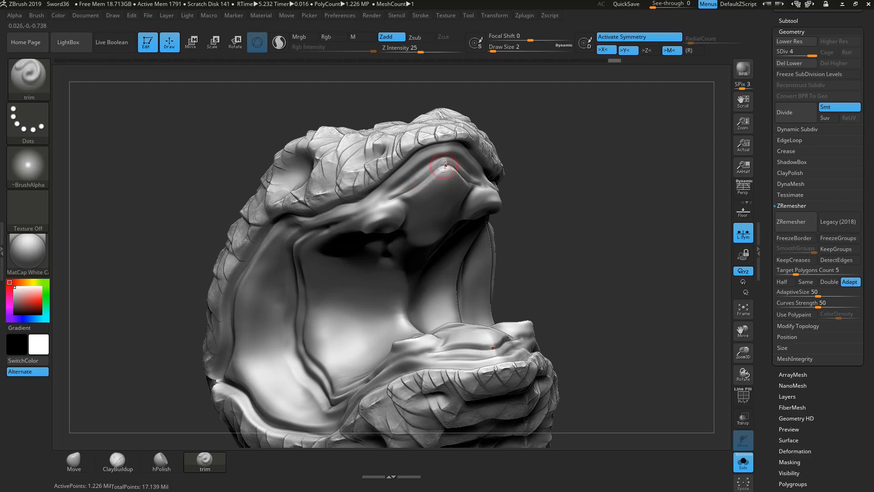
key("shift")
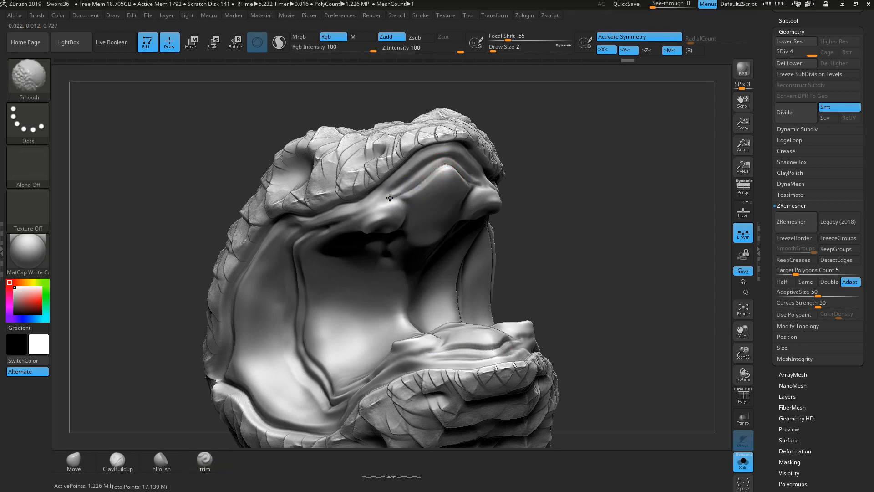
left_click_drag(433, 181, 474, 176, "shift")
Step: Show the other sword parts again and save the project as Sword37
left_click_drag(558, 217, 478, 201)
left_click_drag(285, 221, 431, 197)
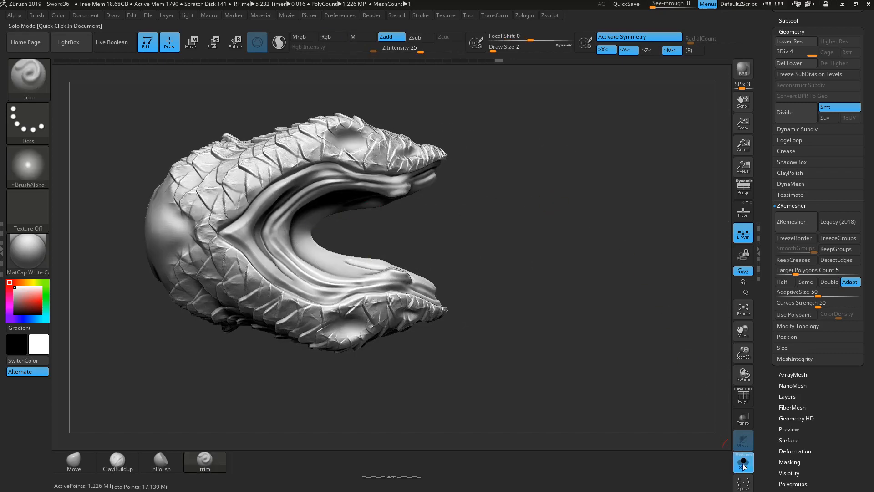
left_click(743, 462)
mouse_move(545, 378)
left_mouse_down()
mouse_move(523, 358)
mouse_move(544, 378)
left_mouse_up()
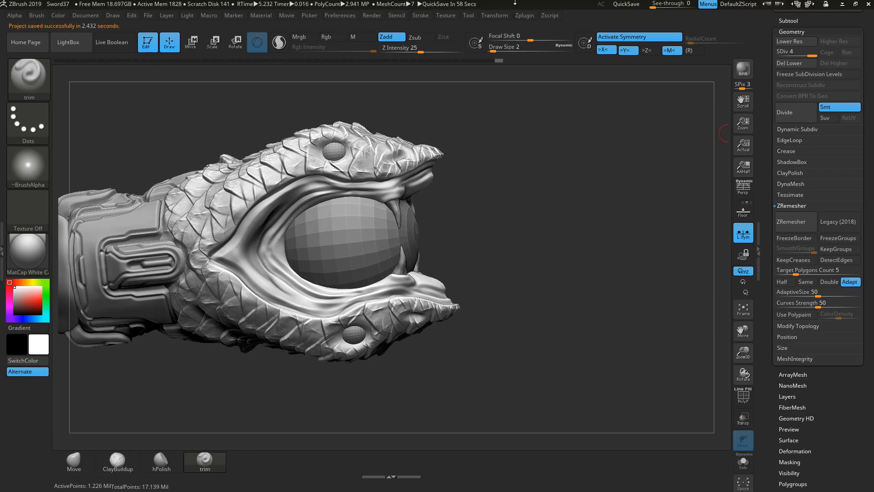
Step: Smooth the upper lip behind the fang's gum at subdivision level 3 and return the head to level 4
right_click_drag(489, 189, 538, 269, "ctrl")
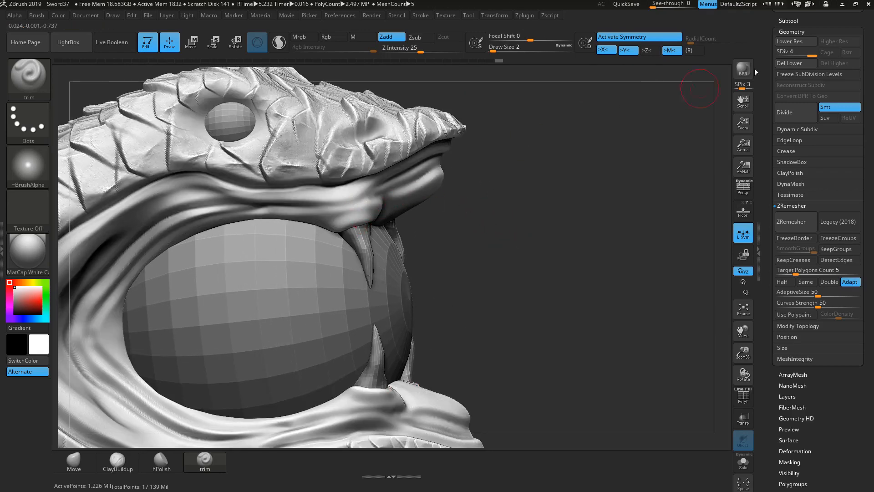
left_click_drag(808, 55, 799, 55)
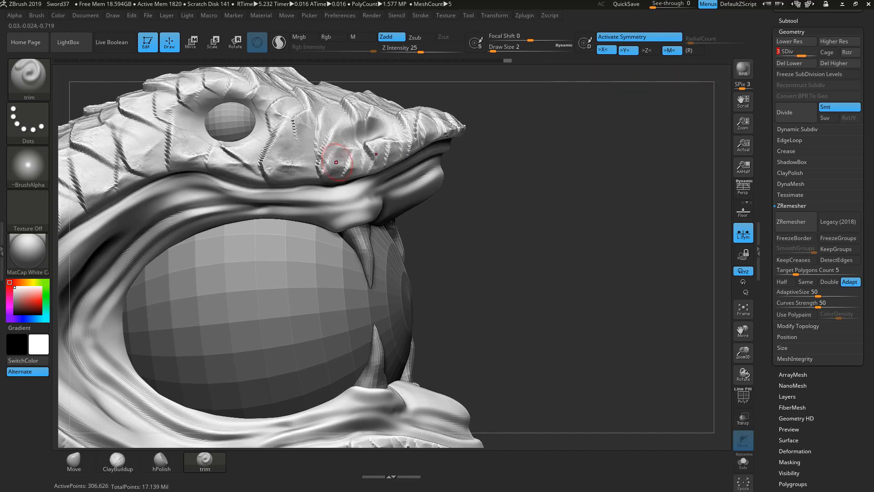
key("shift")
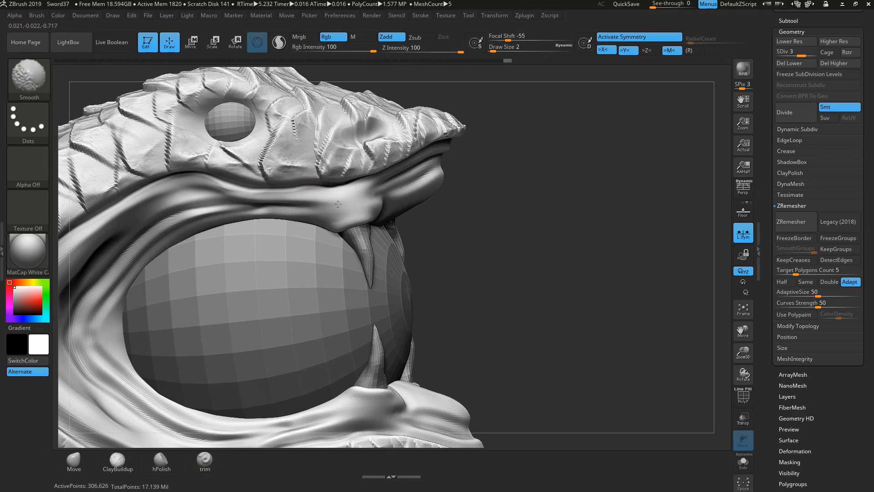
key("d")
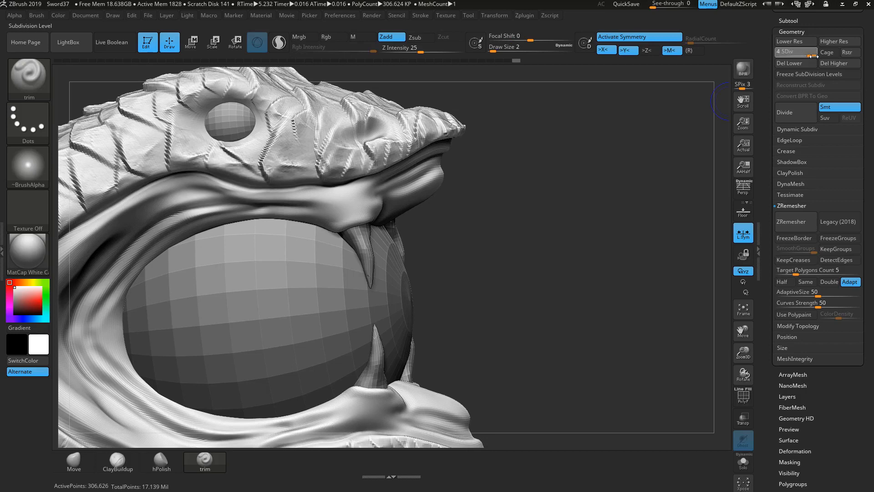
Step: Sharpen the end of the upper lip groove behind the fang's gum and smooth its transition
key("shift")
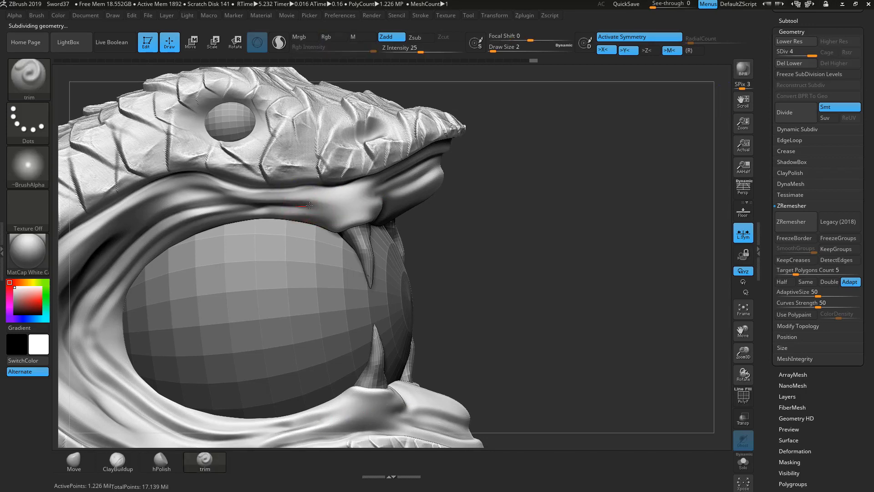
key("shift")
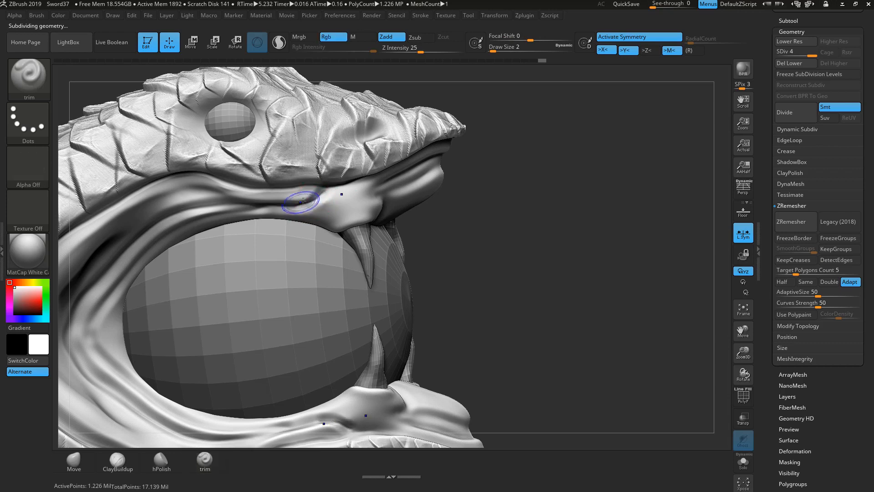
key("shift")
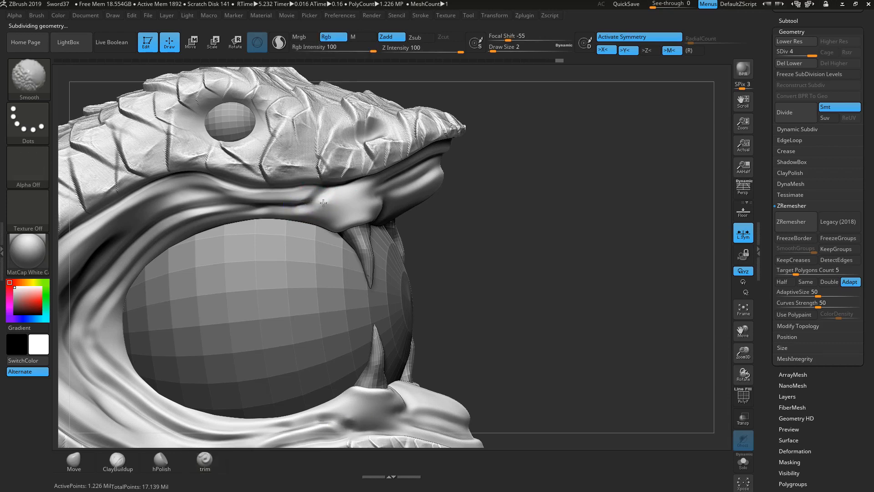
Step: Deepen the groove between the upper fang's gum and the lip in front of it, and smooth its transition
mouse_move(574, 196)
left_mouse_down()
mouse_move(533, 187)
mouse_move(506, 150)
left_mouse_up()
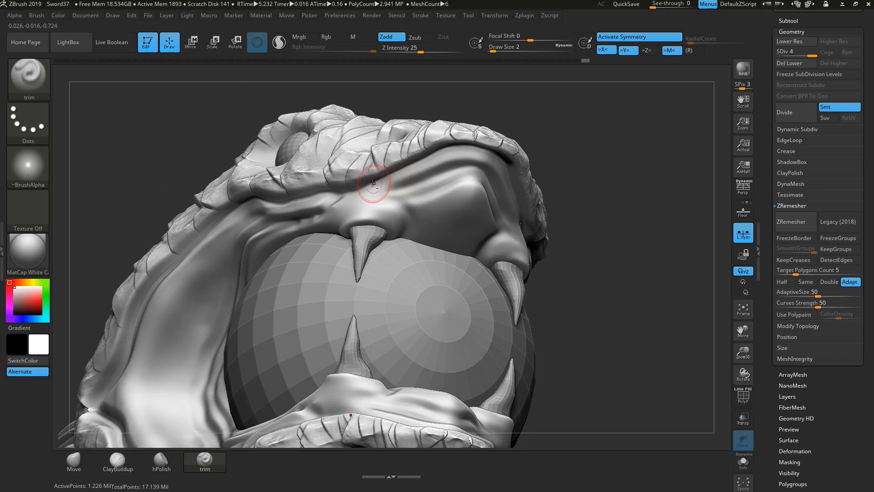
left_click_drag(374, 184, 397, 190)
key("shift")
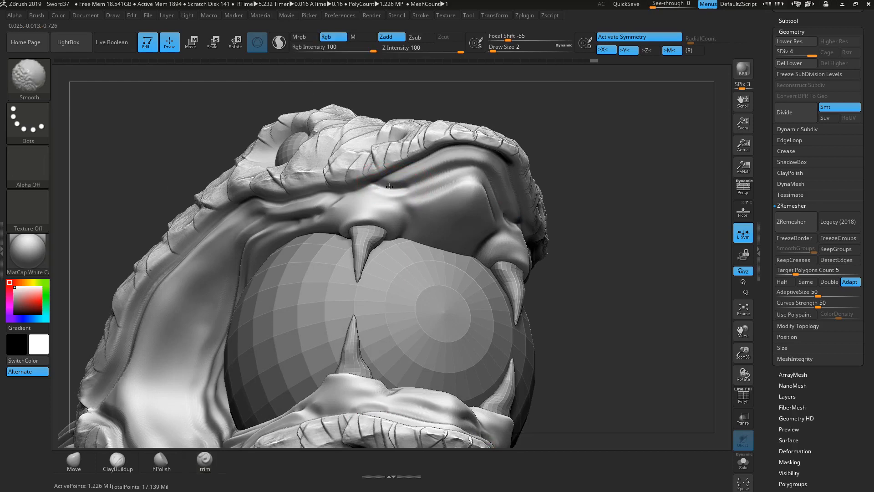
mouse_move(388, 192)
left_mouse_down()
mouse_move(409, 207)
mouse_move(396, 244)
mouse_move(379, 182)
left_mouse_up()
key("shift")
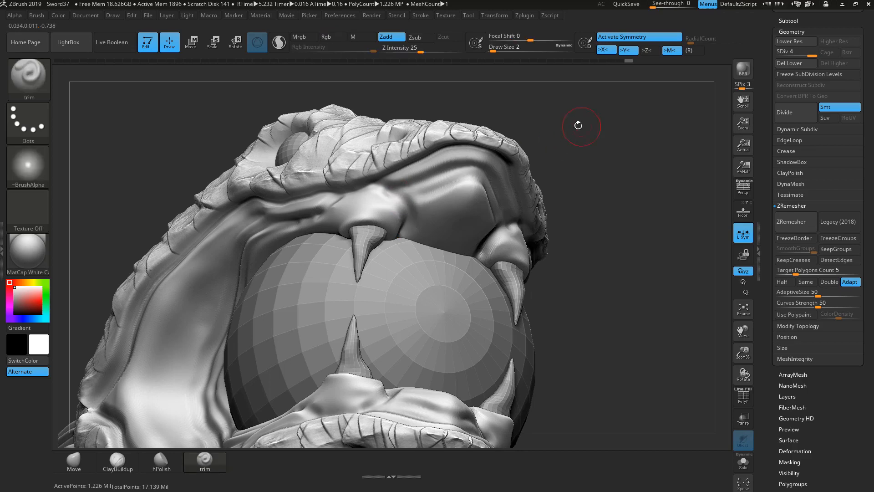
Step: Smooth the rear of the upper fang's gum and refine the inner lip fold along the upper jaw
left_click_drag(577, 121, 357, 205)
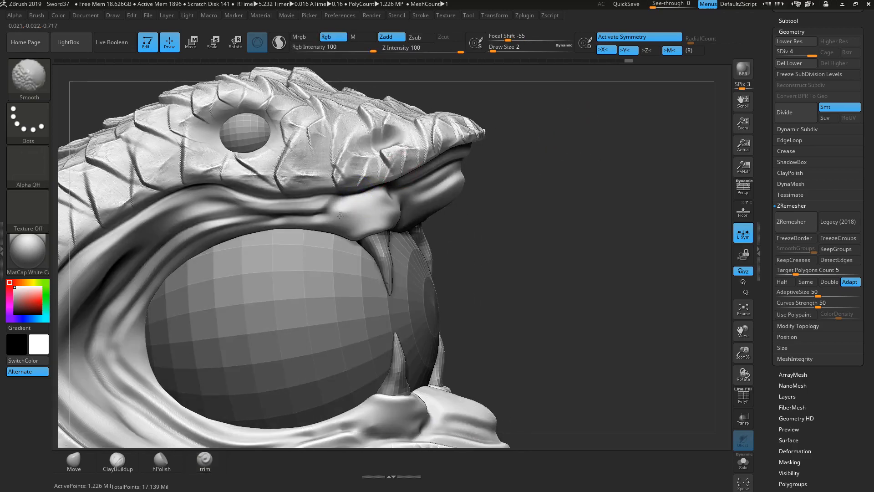
mouse_move(595, 231)
left_mouse_down("alt")
mouse_move(494, 193)
mouse_move(514, 236)
mouse_move(492, 217)
mouse_move(545, 246)
mouse_move(583, 283)
left_mouse_up("alt")
left_click_drag(333, 214, 327, 212, "shift")
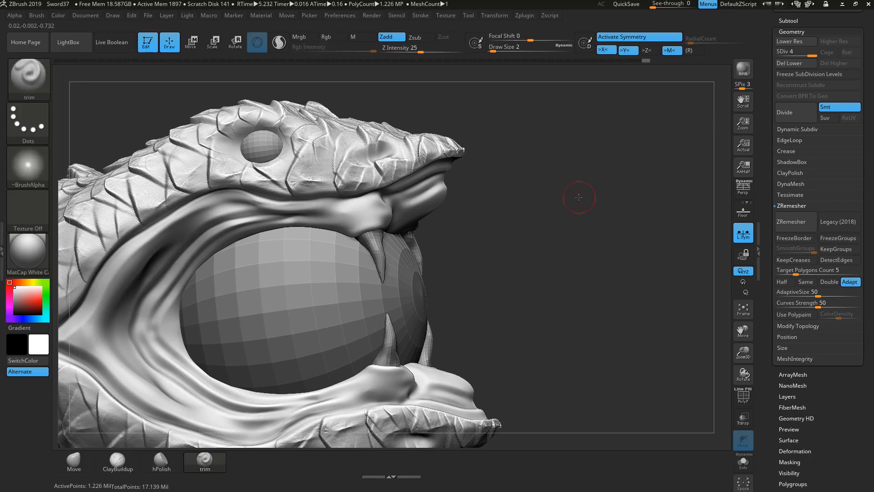
mouse_move(619, 189)
left_mouse_down("alt")
mouse_move(484, 179)
mouse_move(525, 221)
mouse_move(453, 228)
mouse_move(430, 219)
mouse_move(482, 132)
mouse_move(489, 170)
left_mouse_up("alt")
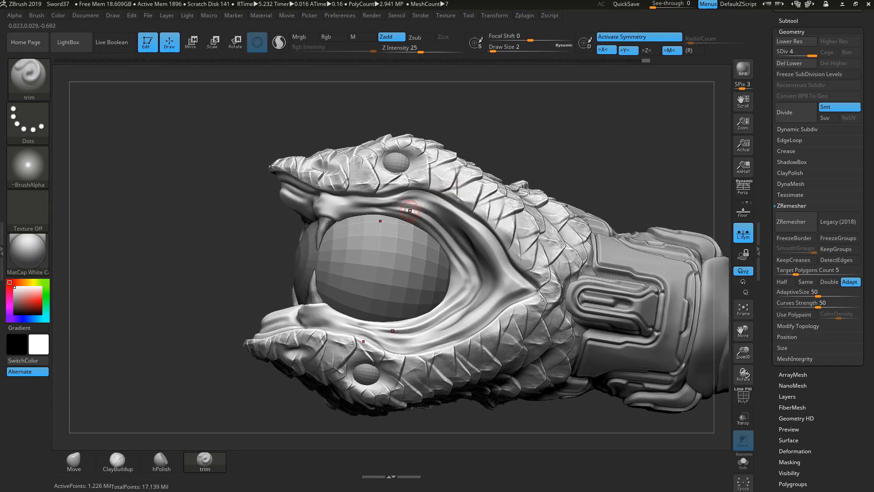
key("shift")
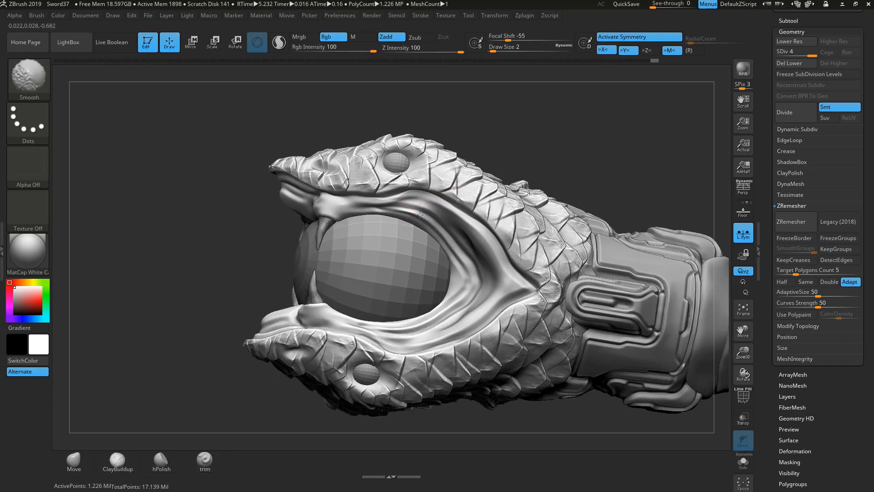
mouse_move(545, 108)
left_mouse_down()
mouse_move(592, 105)
mouse_move(651, 137)
left_mouse_up()
key("shift")
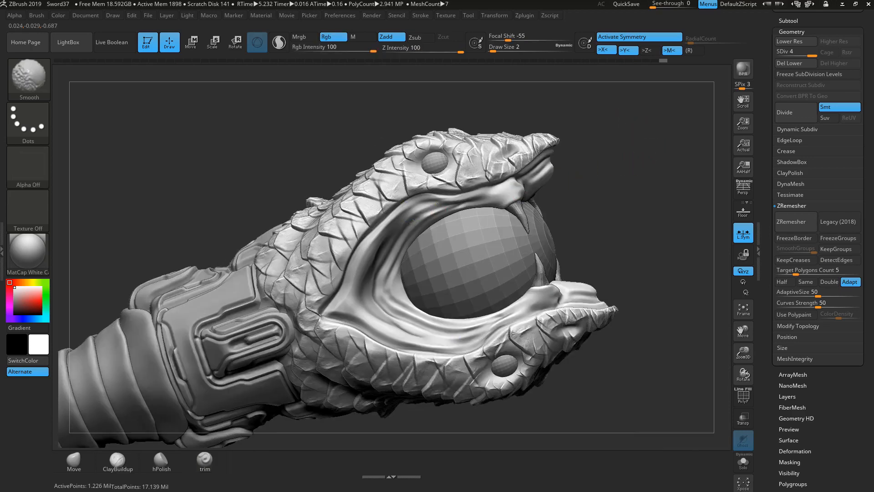
Step: Review the sword and snake head from several angles, and study the open snake mouth in the snake_refs.jpg reference
mouse_move(644, 178)
left_mouse_down("alt")
mouse_move(570, 164)
mouse_move(552, 170)
mouse_move(572, 180)
mouse_move(518, 150)
mouse_move(431, 142)
left_mouse_up("alt")
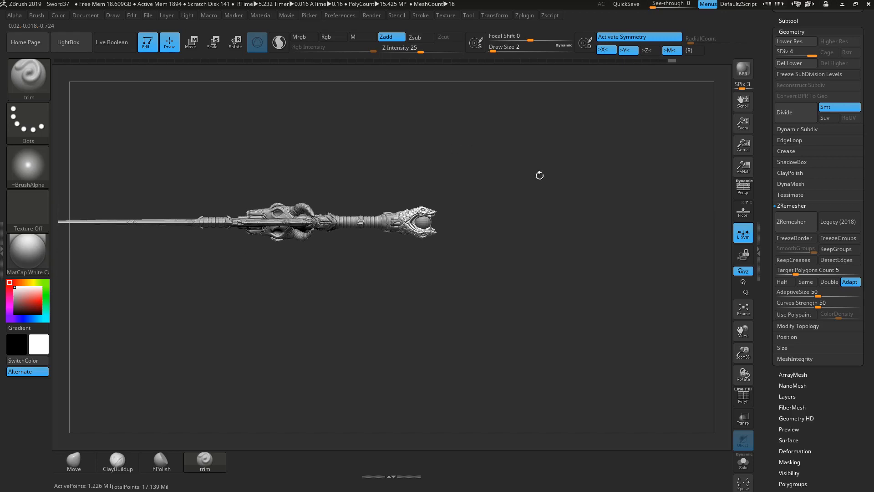
mouse_move(543, 173)
left_mouse_down()
mouse_move(559, 170)
mouse_move(500, 182)
mouse_move(636, 133)
mouse_move(661, 207)
mouse_move(527, 207)
left_mouse_up()
key("shift")
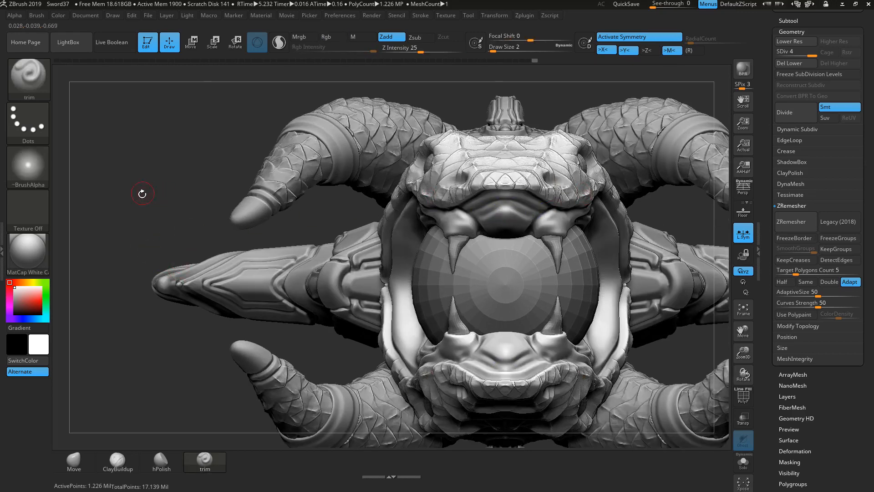
left_click_drag(142, 193, 196, 192)
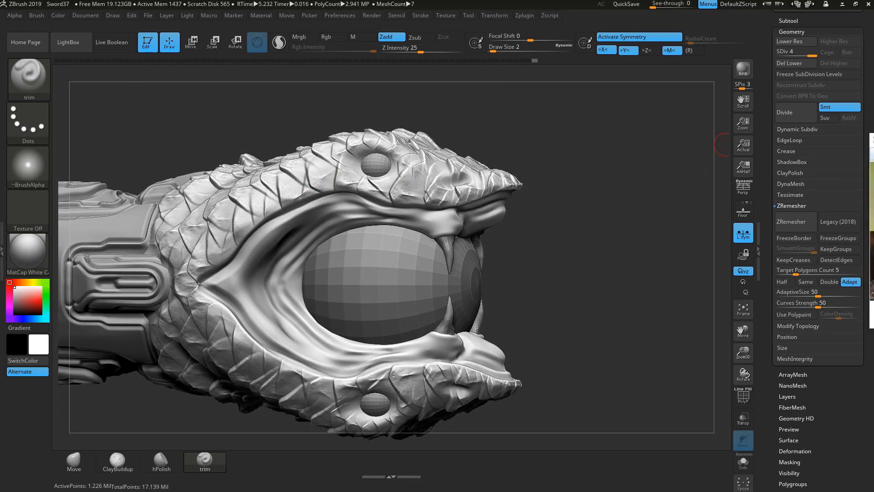
left_click_drag(873, 139, 495, 120)
left_click(453, 298)
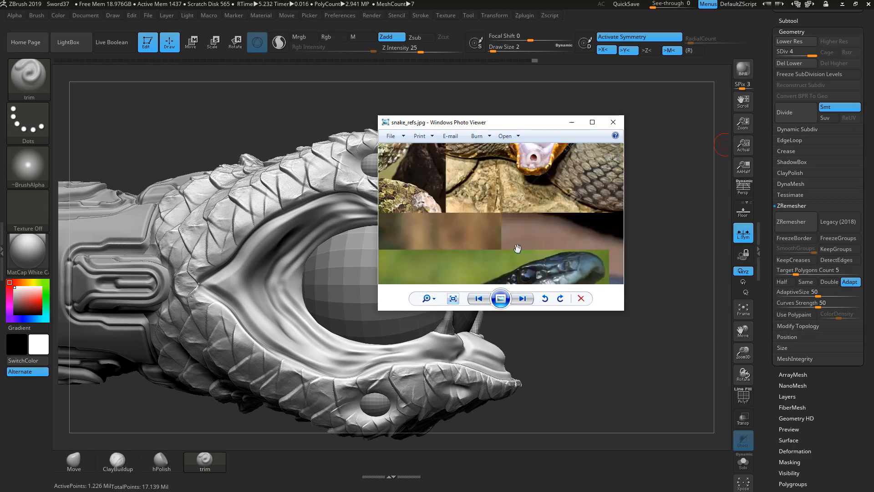
left_click_drag(523, 227, 520, 250)
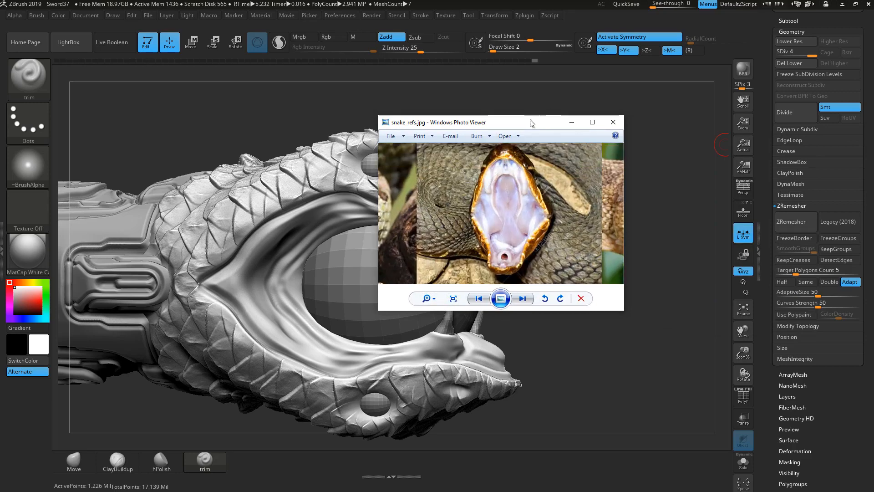
left_click_drag(530, 123, 872, 173)
left_click(614, 250)
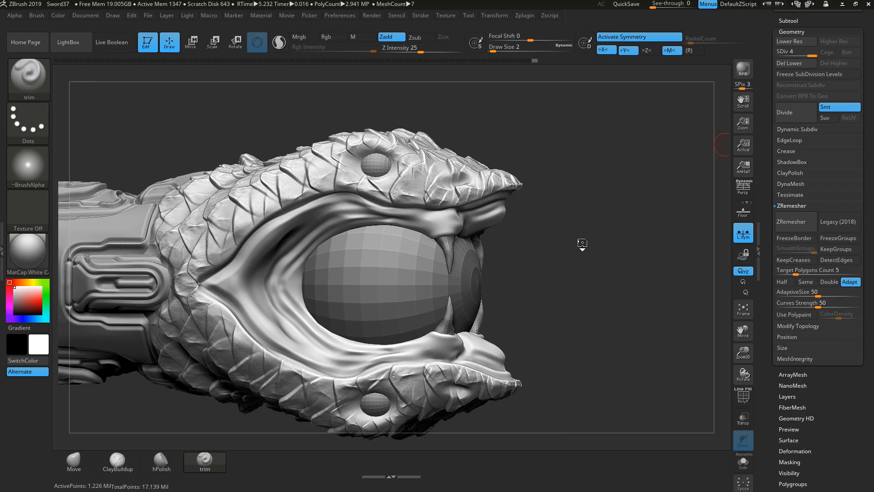
Step: Isolate the head and carve an oval opening surrounded by raised folds in the front centre of the palate
left_click_drag(583, 244, 562, 204)
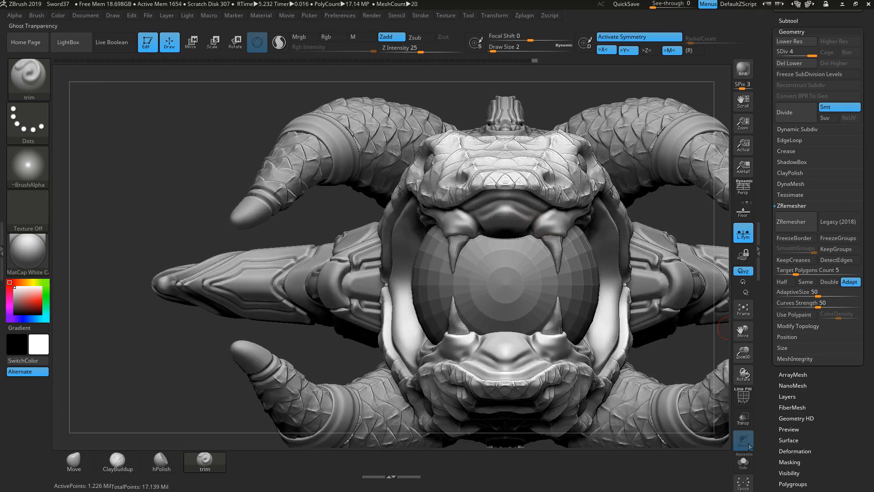
left_click(743, 461)
left_click_drag(662, 305, 677, 224)
left_click_drag(669, 155, 658, 151)
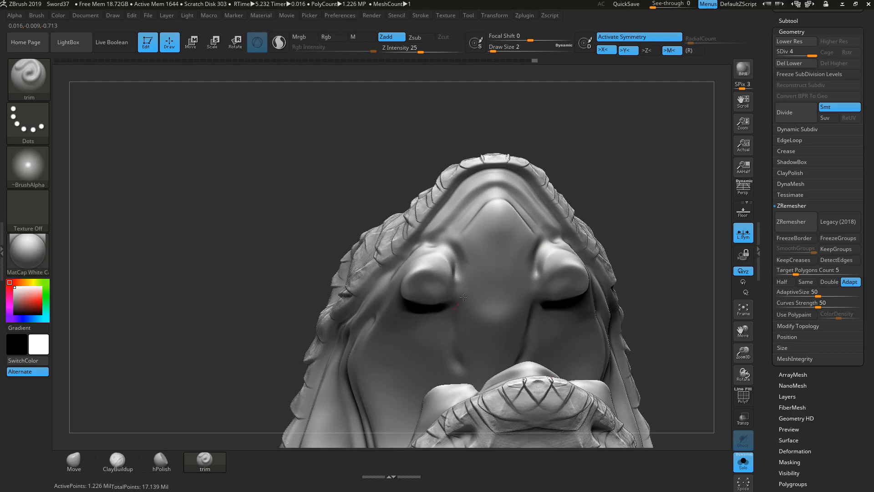
mouse_move(467, 273)
left_mouse_down()
mouse_move(479, 227)
mouse_move(500, 210)
left_mouse_up()
left_click_drag(630, 153, 620, 135)
mouse_move(617, 186)
left_mouse_down()
mouse_move(501, 240)
mouse_move(499, 265)
left_mouse_up()
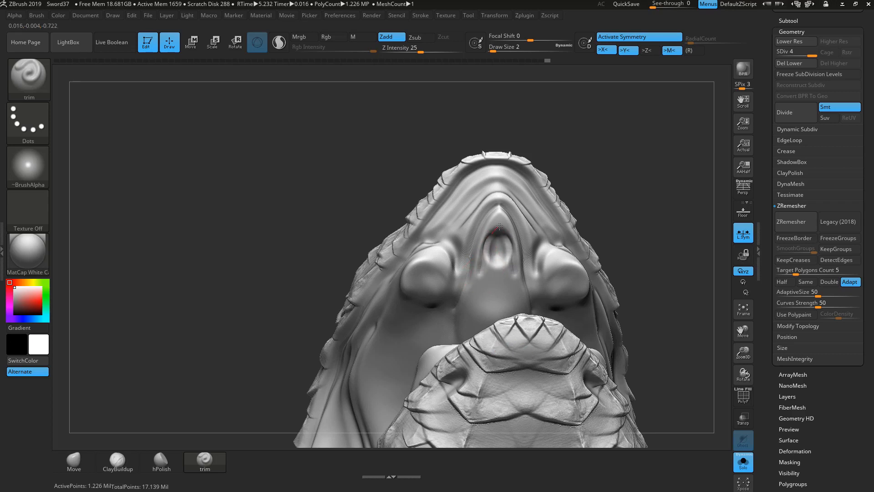
Step: Smooth the folds between the palate opening and the fang gums, and show the other sword parts again
left_click_drag(633, 158, 587, 166)
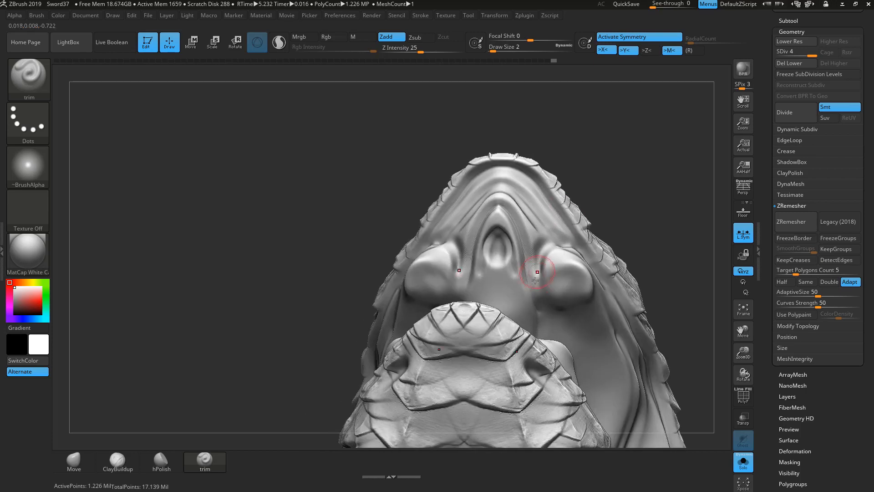
left_click_drag(536, 275, 505, 269, "shift")
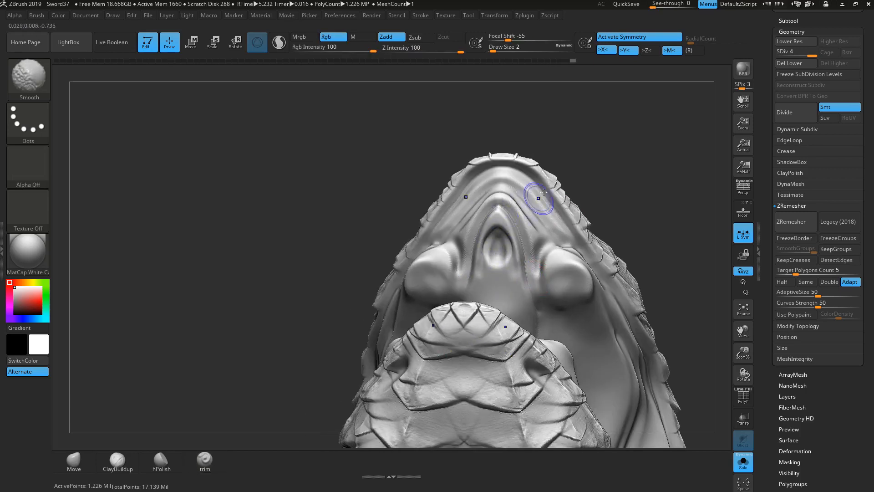
mouse_move(617, 133)
left_mouse_down()
mouse_move(630, 170)
mouse_move(529, 214)
left_mouse_up()
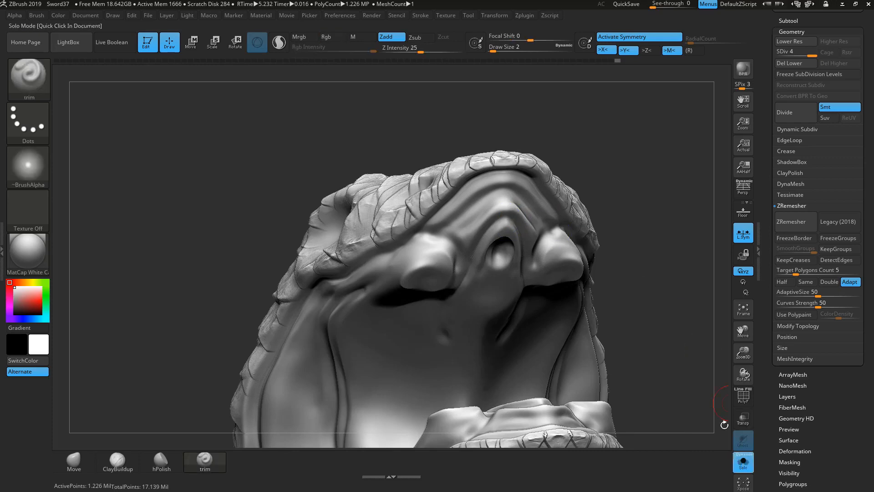
left_click(742, 461)
mouse_move(666, 241)
left_mouse_down()
mouse_move(678, 270)
mouse_move(665, 255)
mouse_move(592, 274)
left_mouse_up()
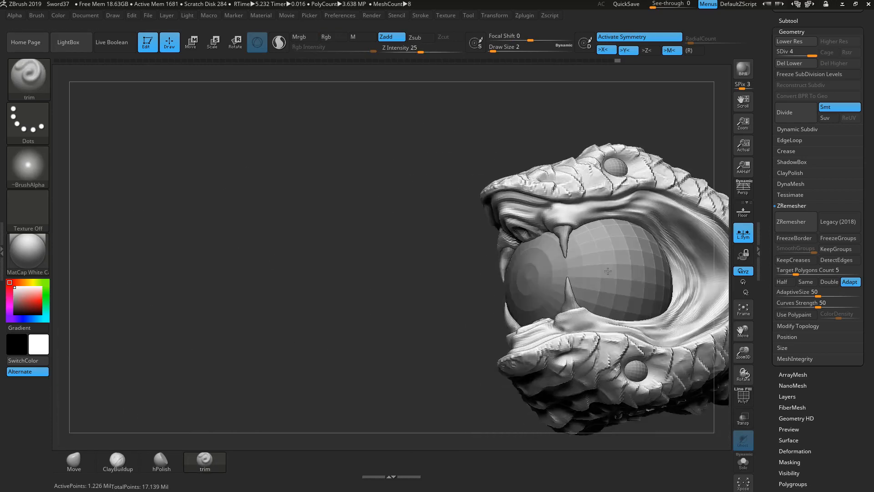
mouse_move(348, 350)
left_mouse_down()
mouse_move(615, 290)
mouse_move(657, 296)
mouse_move(583, 306)
left_mouse_up()
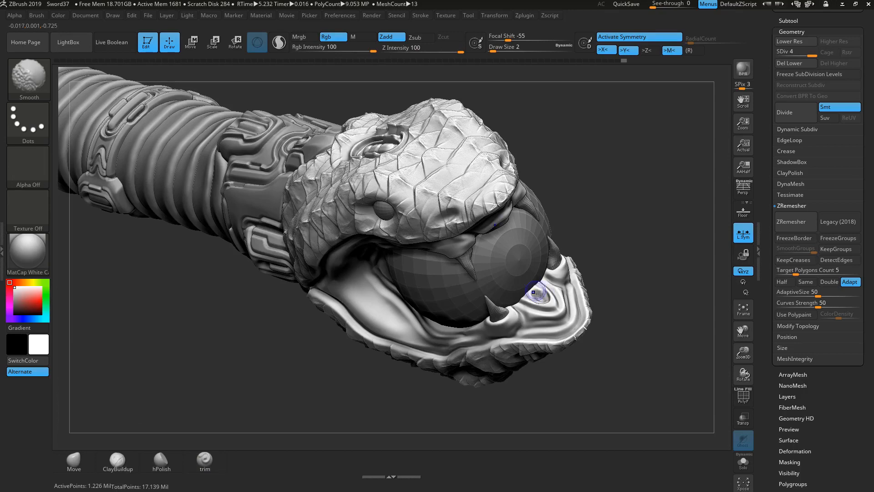
Step: Sharpen the inner lip crease running from the corner of the mouth, and smooth the corner
mouse_move(608, 268)
left_mouse_down()
mouse_move(643, 216)
mouse_move(662, 248)
mouse_move(619, 250)
mouse_move(592, 238)
mouse_move(602, 212)
left_mouse_up()
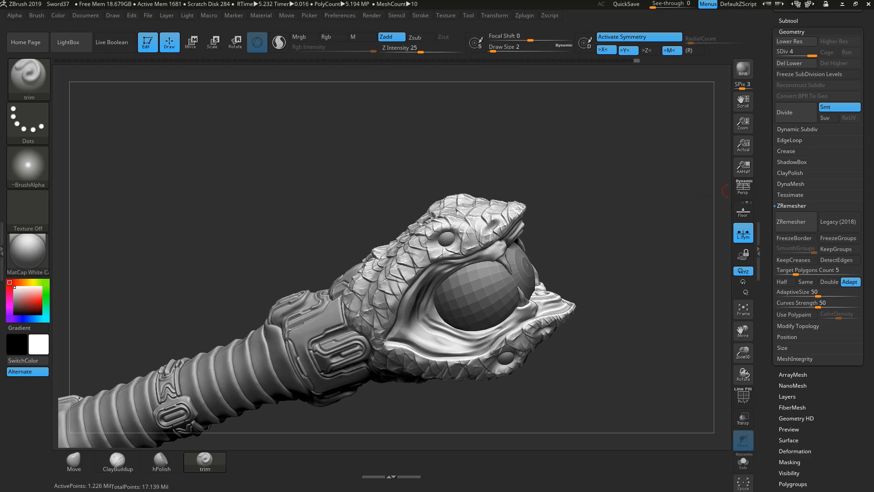
left_click_drag(678, 280, 533, 304)
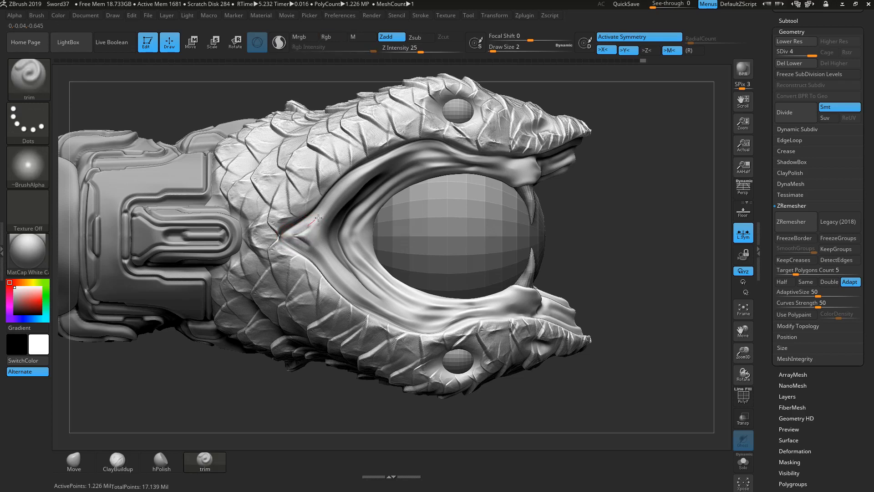
left_click_drag(330, 206, 343, 190)
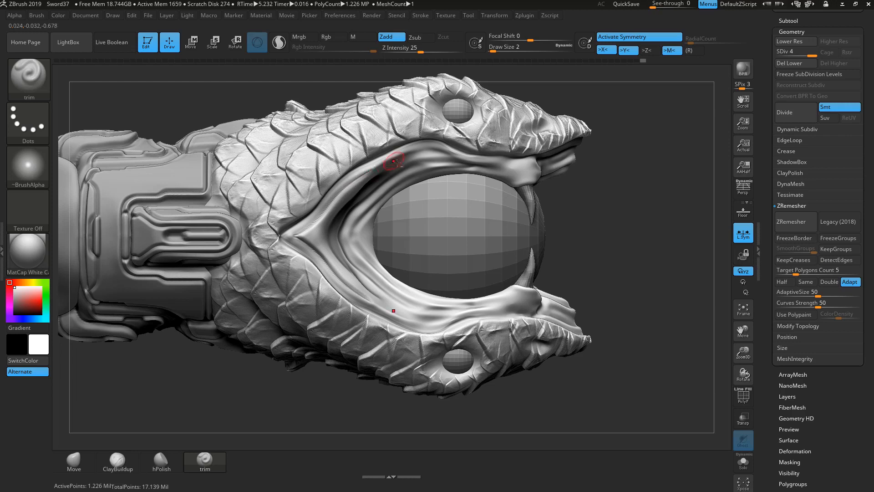
key("shift")
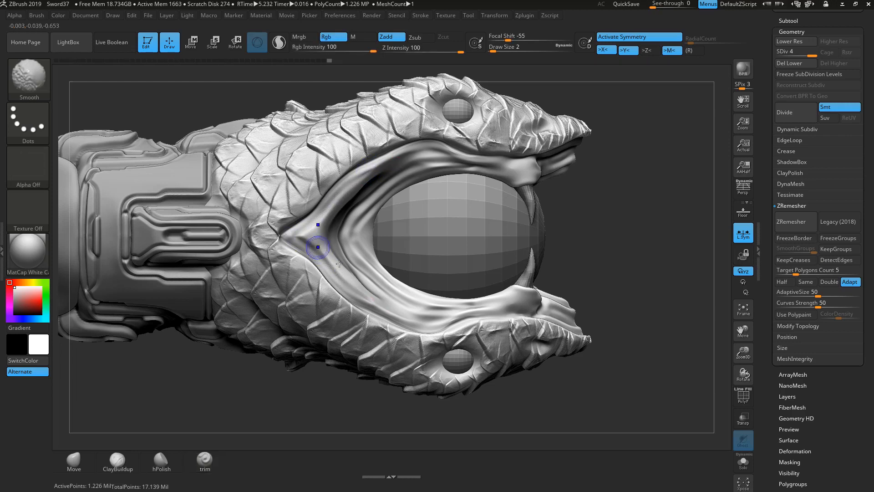
key("shift")
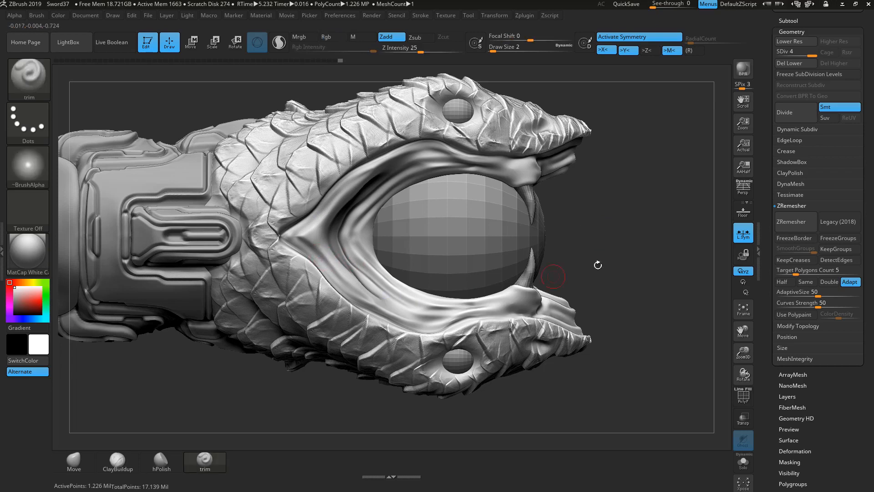
Step: Refine the crease around the front of the upper fang's gum and smooth it into the palate
mouse_move(583, 225)
left_mouse_down("alt")
mouse_move(586, 238)
mouse_move(559, 237)
left_mouse_up("alt")
key("shift")
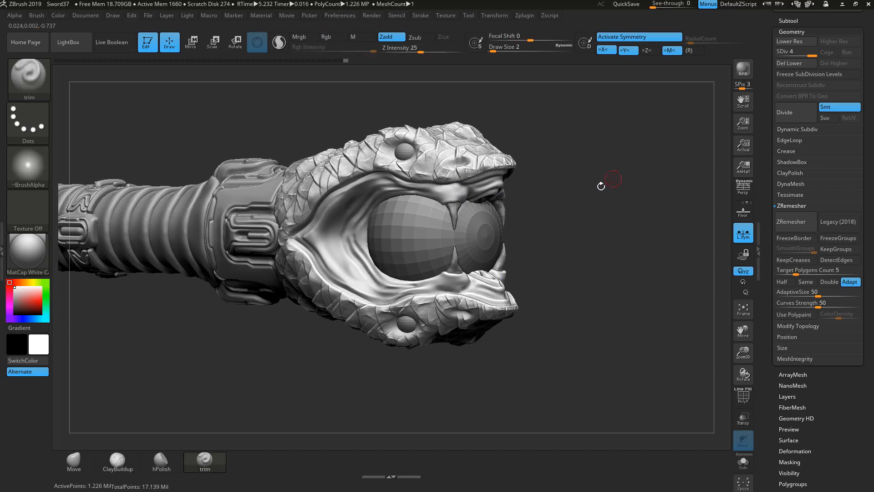
mouse_move(606, 181)
left_mouse_down()
mouse_move(621, 187)
mouse_move(598, 178)
left_mouse_up()
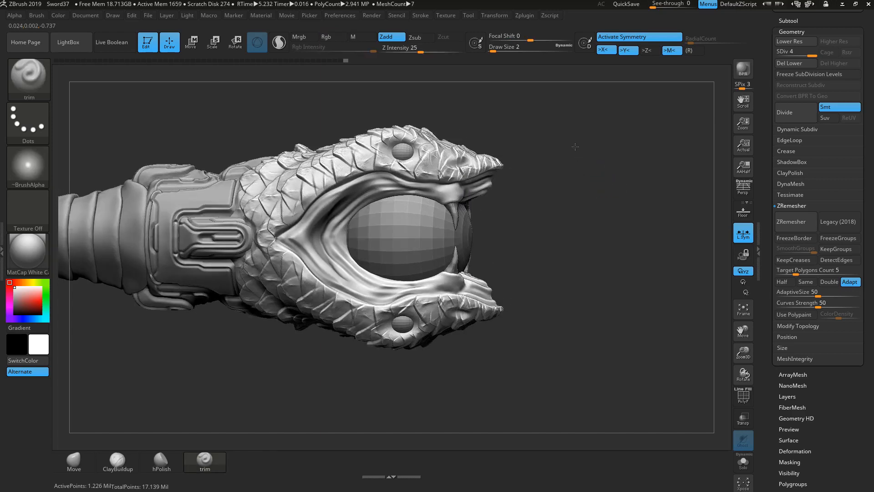
mouse_move(575, 147)
left_mouse_down()
mouse_move(590, 129)
mouse_move(634, 164)
mouse_move(636, 193)
left_mouse_up()
left_click_drag(448, 211, 463, 231)
key("shift")
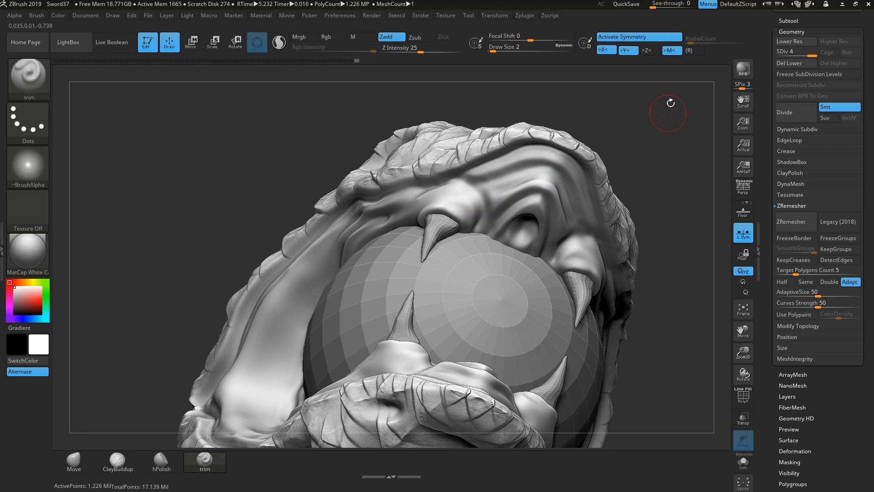
mouse_move(669, 101)
left_mouse_down()
mouse_move(665, 125)
mouse_move(623, 150)
left_mouse_up()
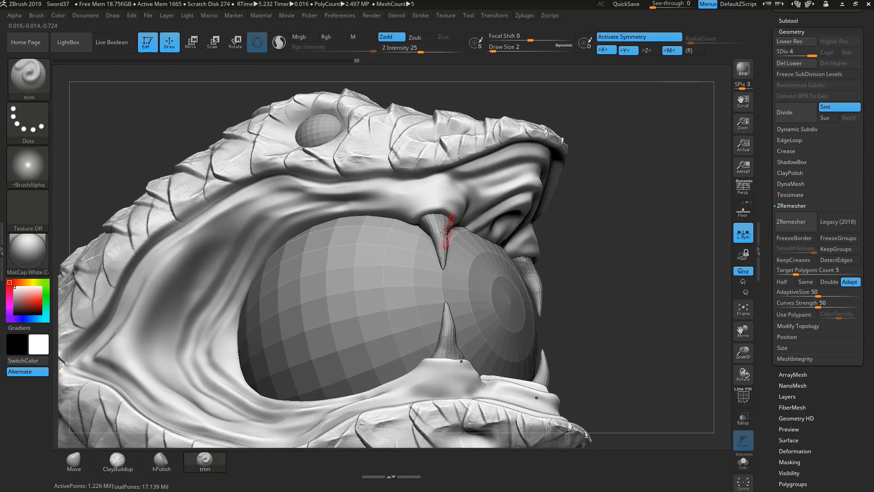
Step: Select the four fangs, check them in isolation, and ZRemesh them with a target polygon count of 5
left_click(438, 228, "alt")
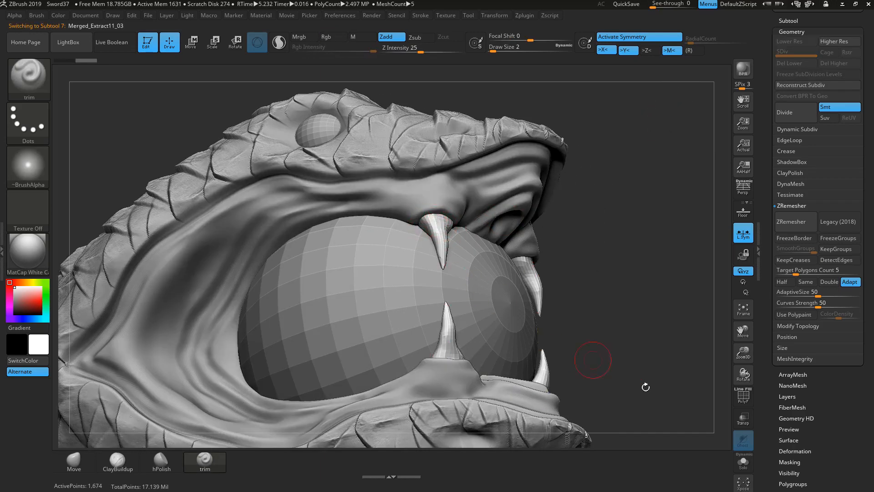
left_click(745, 463)
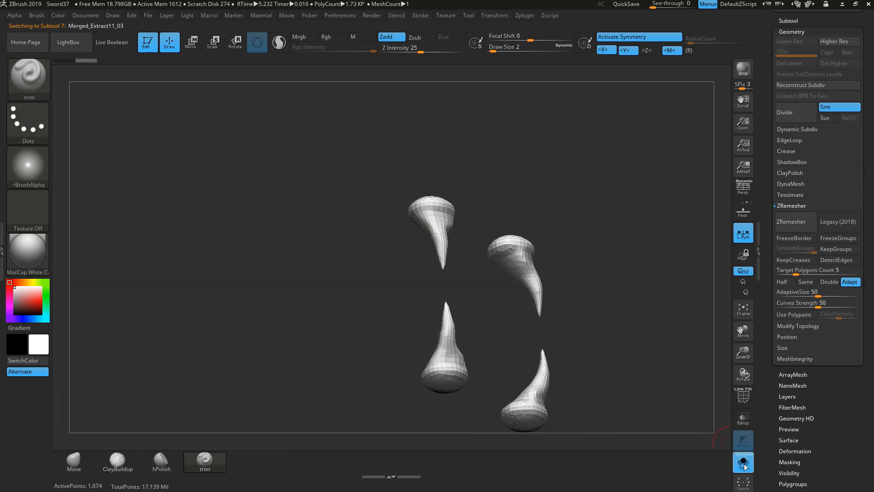
left_click(744, 463)
mouse_move(648, 257)
left_mouse_down()
mouse_move(668, 288)
mouse_move(685, 223)
left_mouse_up()
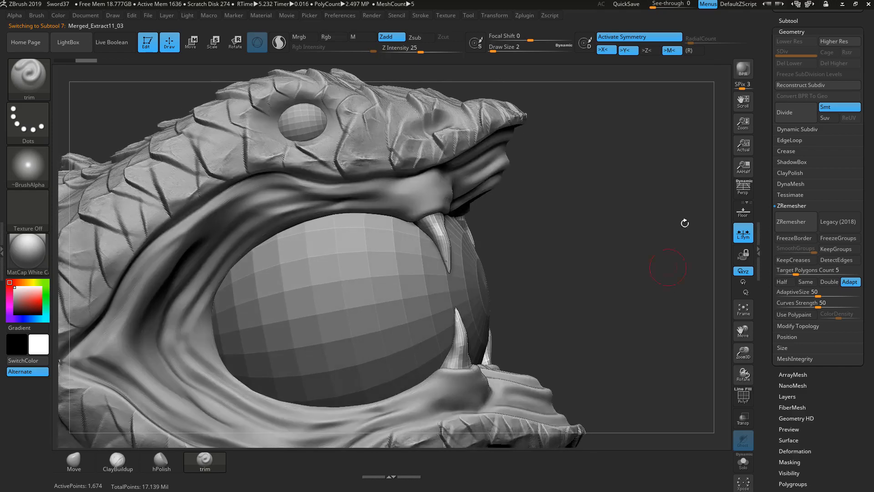
left_click(793, 222)
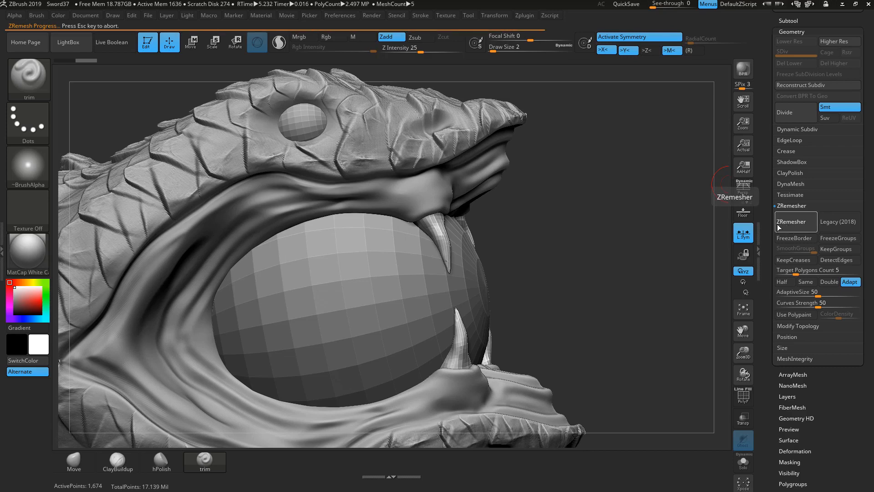
Step: Select the snake head and carve soft folds down the inner cheek from behind the upper gum, smoothing them into the surface
left_click_drag(619, 262, 601, 61)
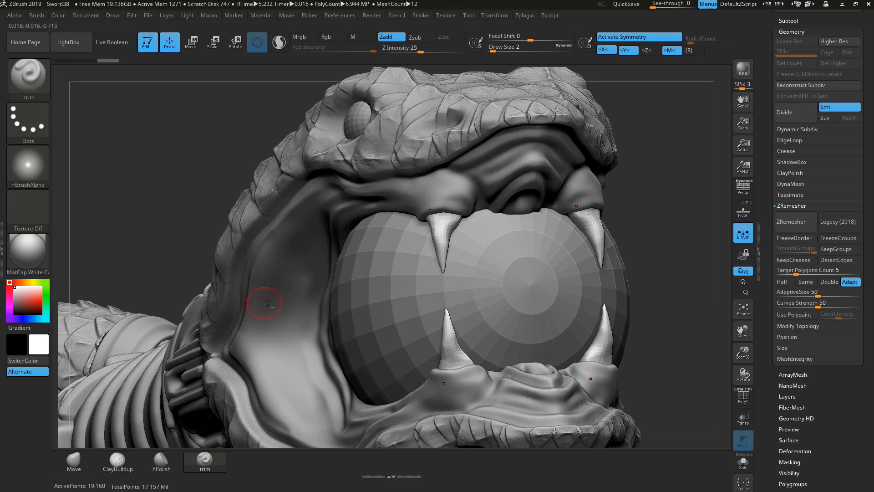
left_click(289, 300, "alt")
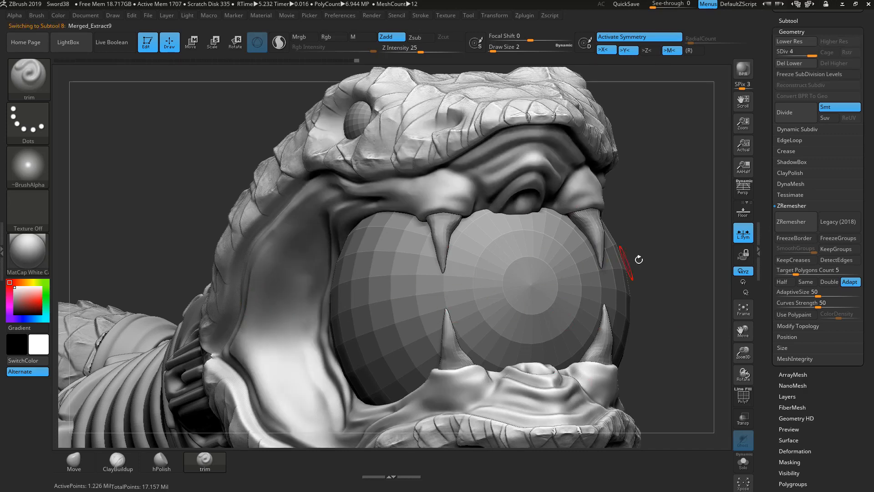
left_click_drag(669, 235, 600, 224)
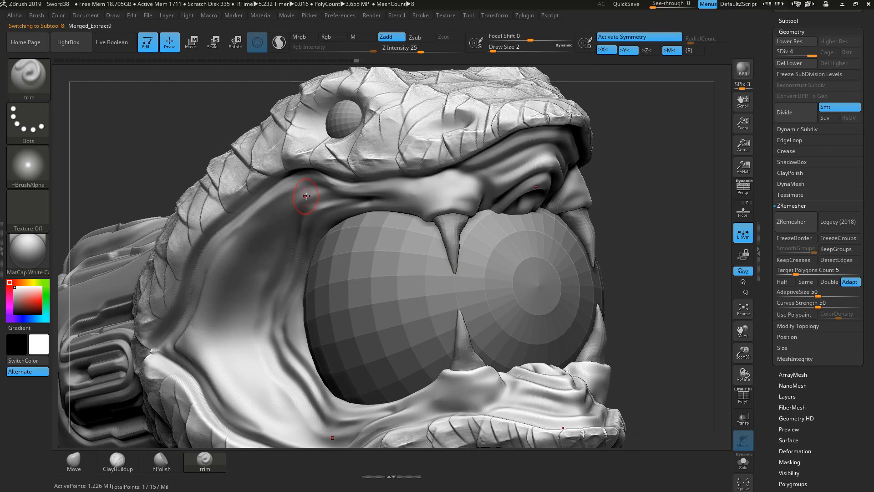
mouse_move(303, 196)
left_mouse_down()
mouse_move(268, 224)
mouse_move(209, 349)
mouse_move(231, 298)
left_mouse_up()
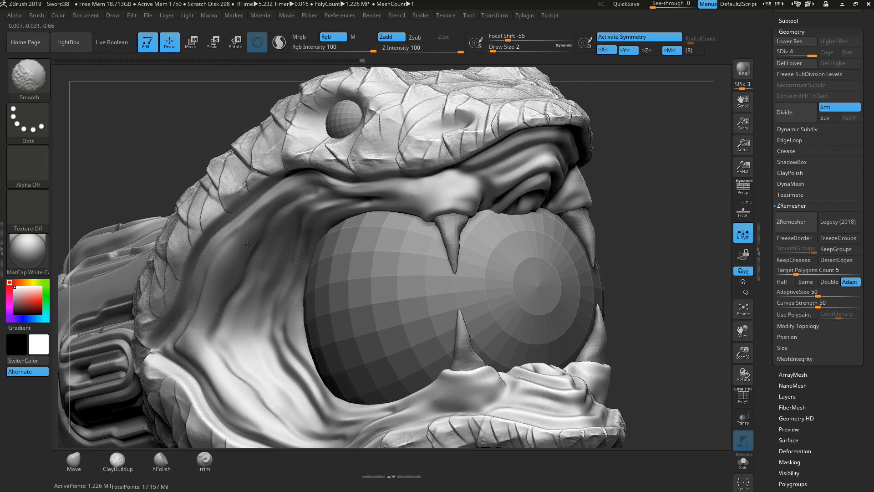
Step: Isolate the four remeshed fangs, smooth their shafts and rounded bases, and show the other sword parts again
mouse_move(630, 204)
left_mouse_down()
mouse_move(654, 233)
mouse_move(673, 215)
mouse_move(669, 224)
left_mouse_up()
left_click(430, 210, "alt")
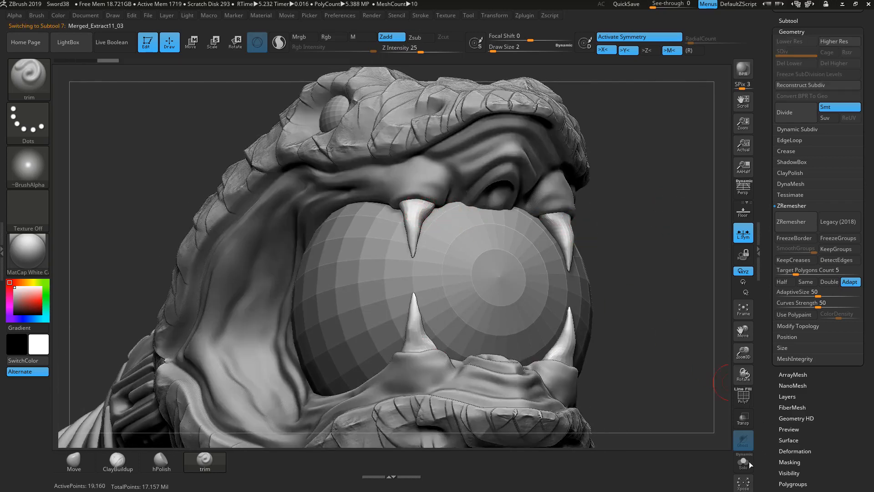
left_click(749, 464)
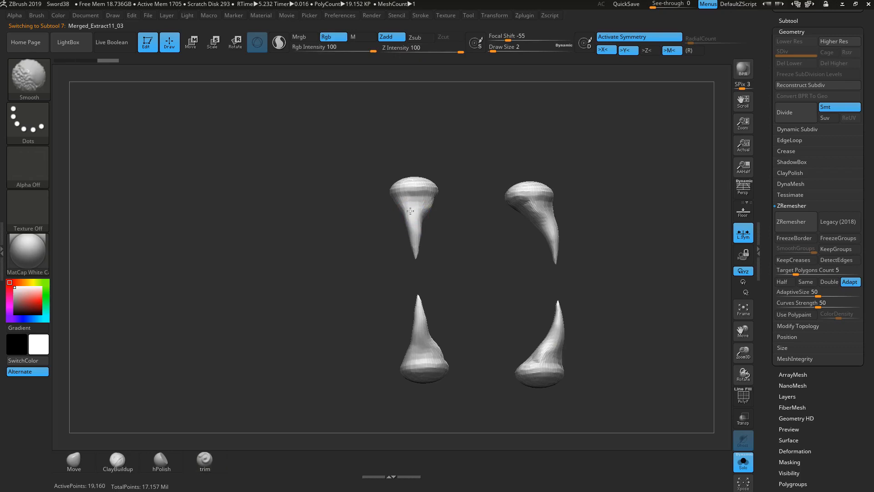
left_click_drag(423, 214, 432, 218, "shift")
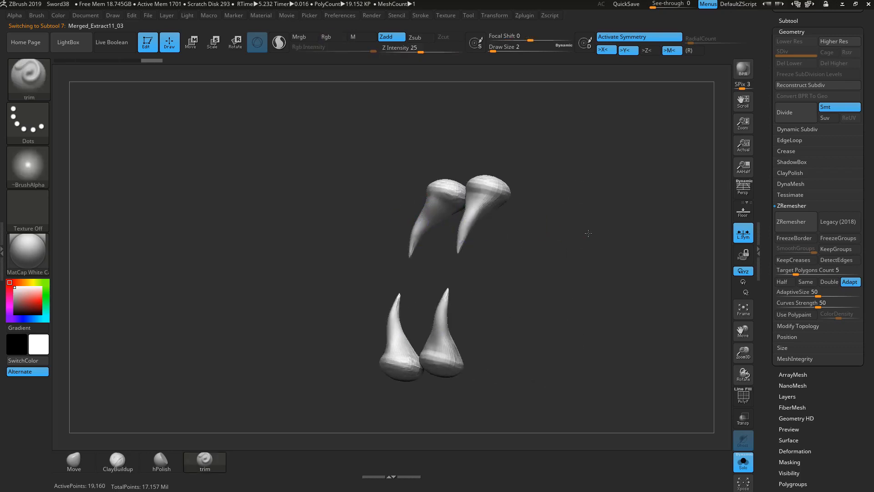
mouse_move(588, 232)
left_mouse_down()
mouse_move(445, 253)
mouse_move(511, 231)
mouse_move(463, 233)
left_mouse_up()
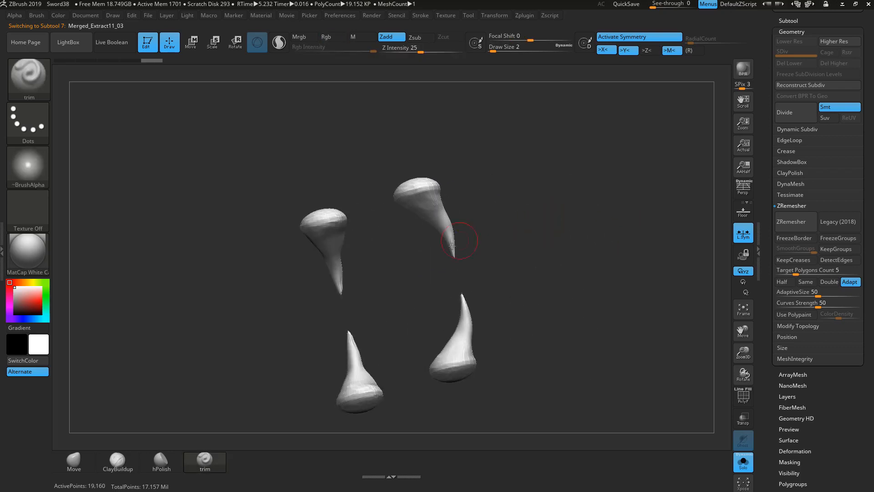
key("shift")
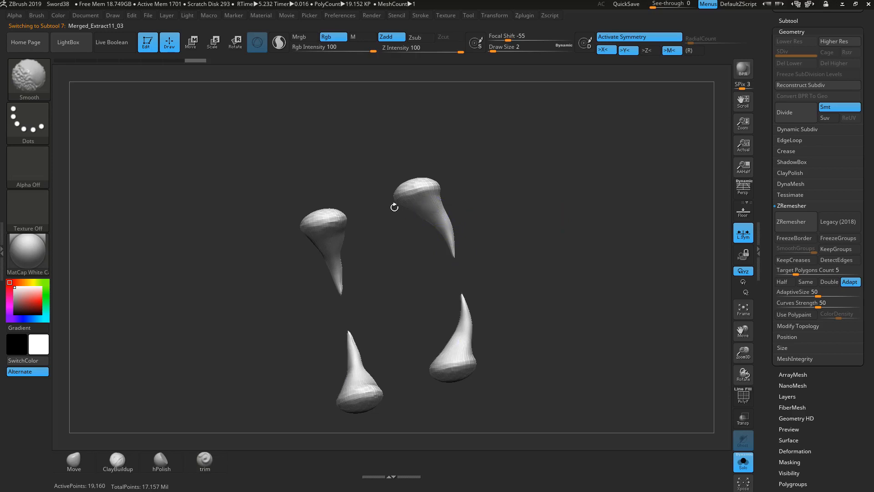
left_click_drag(487, 196, 433, 219)
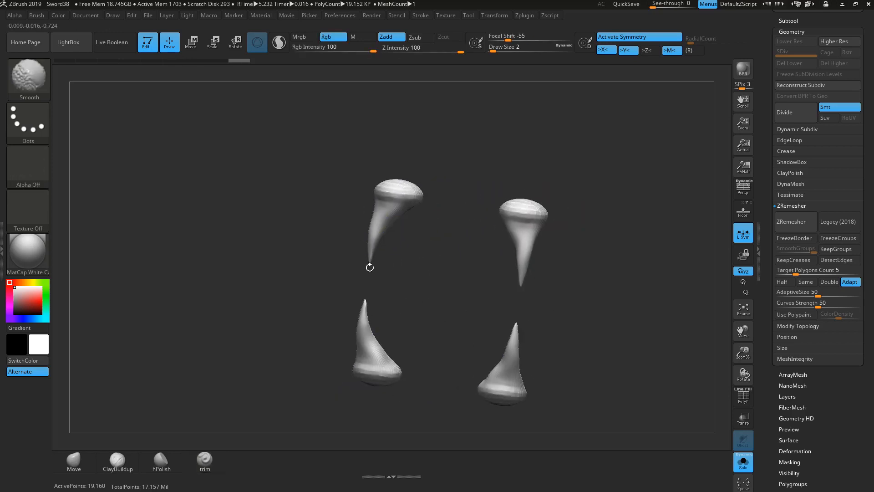
mouse_move(372, 254)
left_mouse_down("shift")
mouse_move(381, 233)
mouse_move(451, 236)
left_mouse_up("shift")
mouse_move(402, 214)
left_mouse_down("shift")
mouse_move(410, 210)
mouse_move(394, 214)
mouse_move(409, 222)
mouse_move(386, 222)
left_mouse_up("shift")
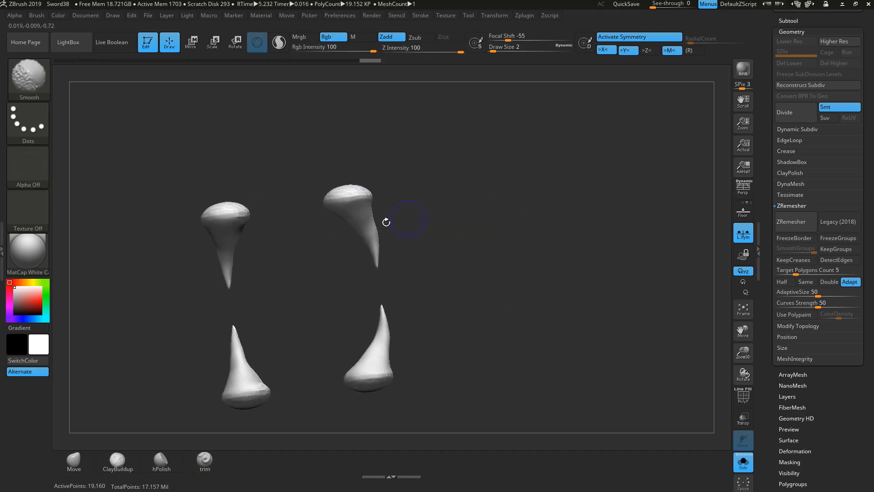
mouse_move(449, 209)
left_mouse_down()
mouse_move(351, 219)
mouse_move(296, 195)
left_mouse_up()
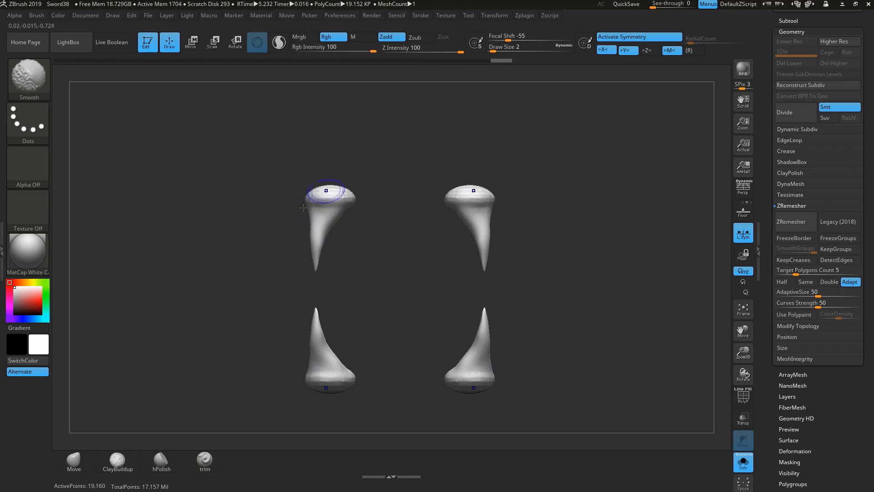
mouse_move(382, 170)
left_mouse_down()
mouse_move(335, 185)
mouse_move(404, 156)
mouse_move(358, 189)
mouse_move(517, 141)
mouse_move(579, 141)
mouse_move(599, 178)
left_mouse_up()
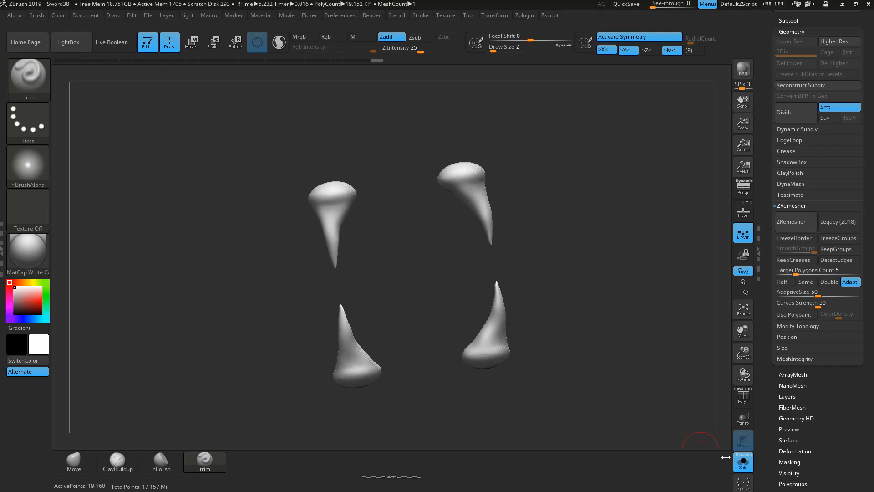
left_click(743, 461)
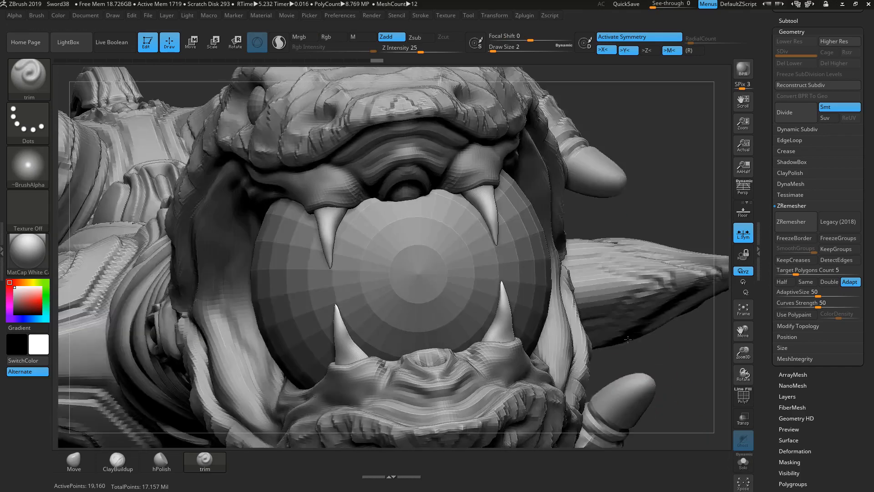
Step: Select the small eye spheres, activate symmetry on X and Y, and ZRemesh them with a target polygon count of 5
left_click_drag(637, 339, 565, 247)
key("f")
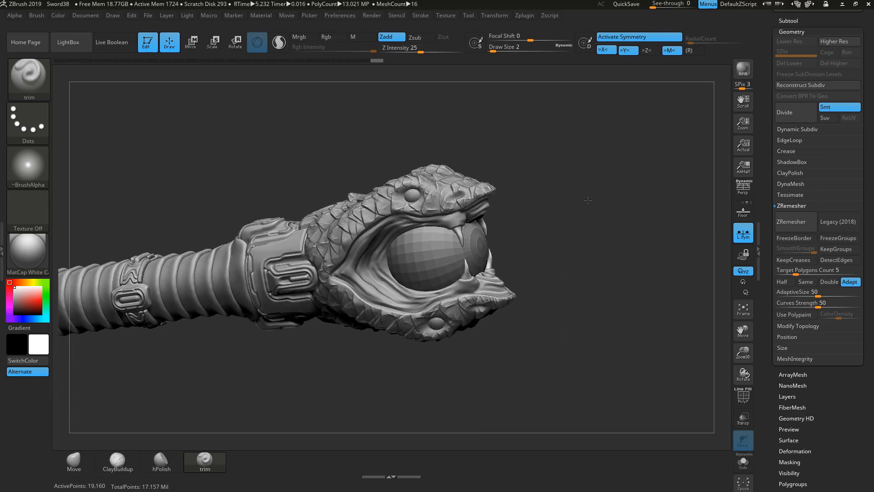
left_click_drag(588, 200, 348, 145, "alt")
left_click(354, 162, "alt")
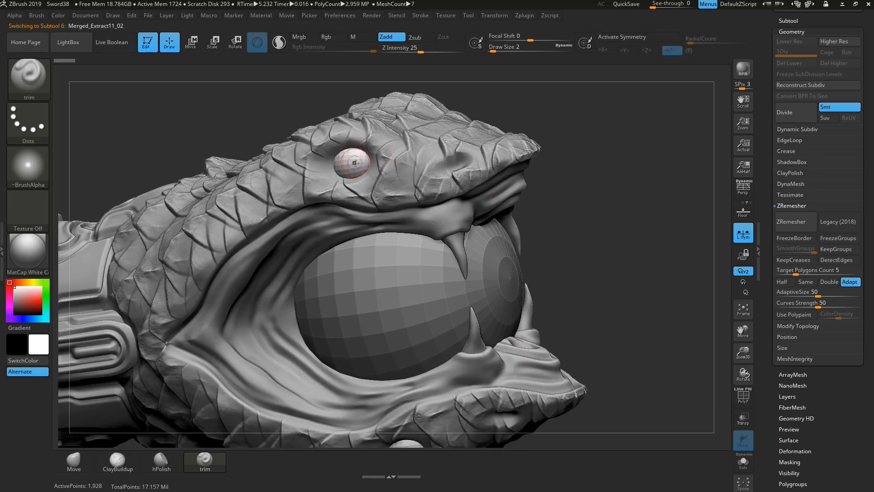
left_click(743, 463)
left_click(743, 462)
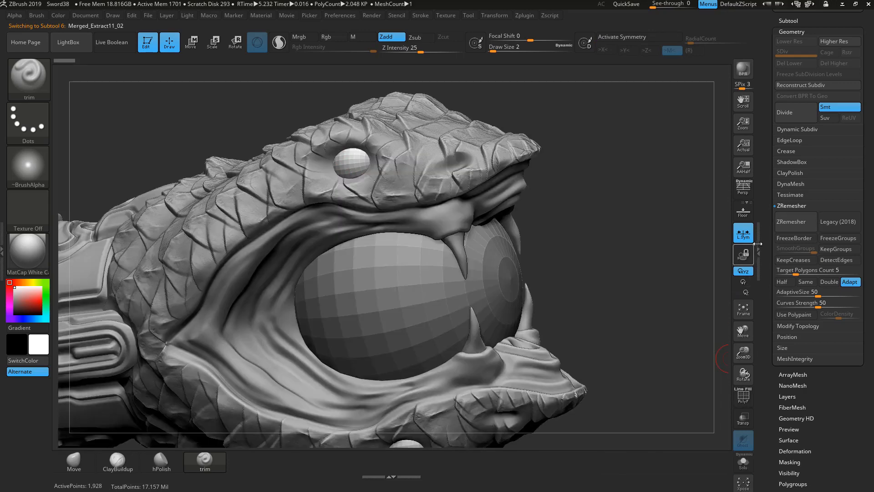
left_click(637, 39)
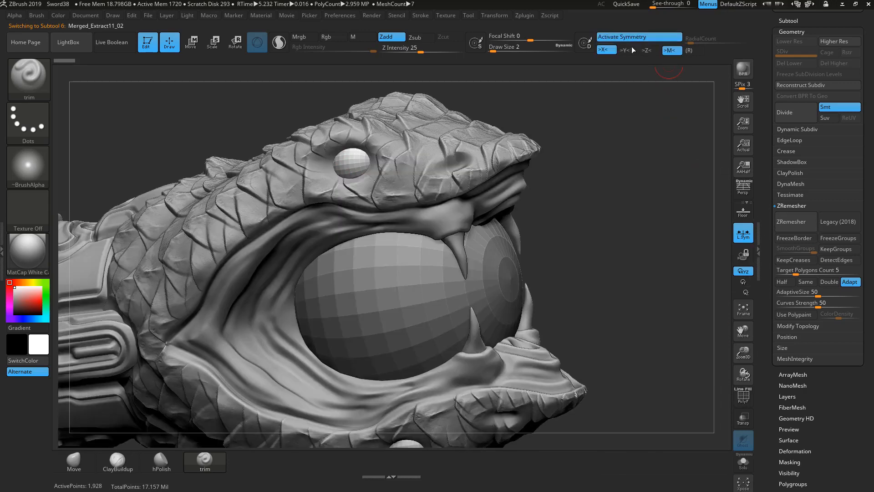
left_click(629, 50)
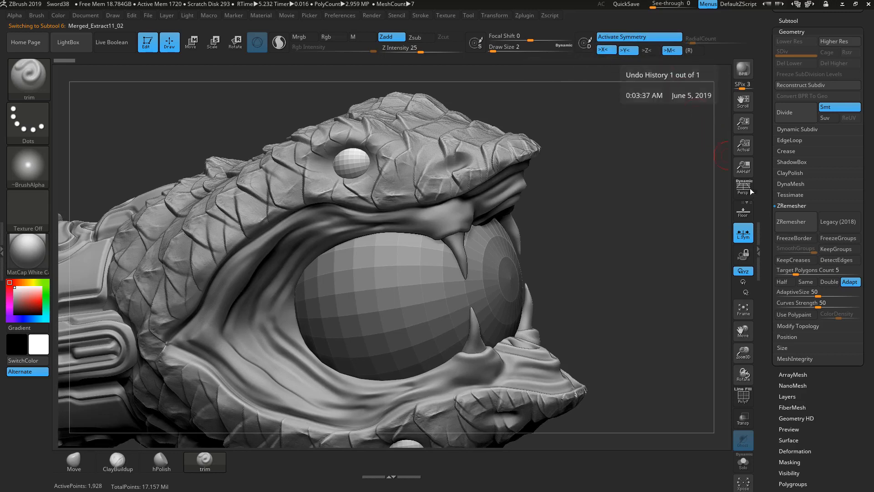
left_click(794, 226)
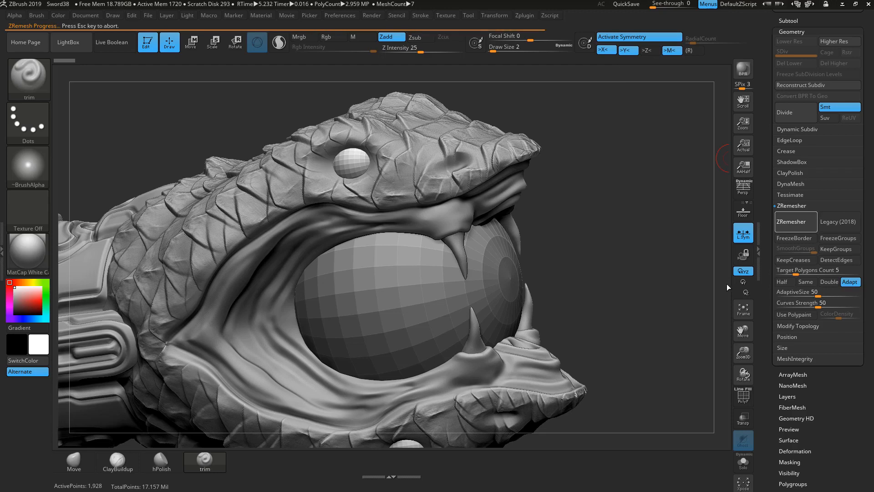
Step: Check the remeshed eye spheres in isolation, try smoothing their surface, and undo the smoothing
left_click(742, 463)
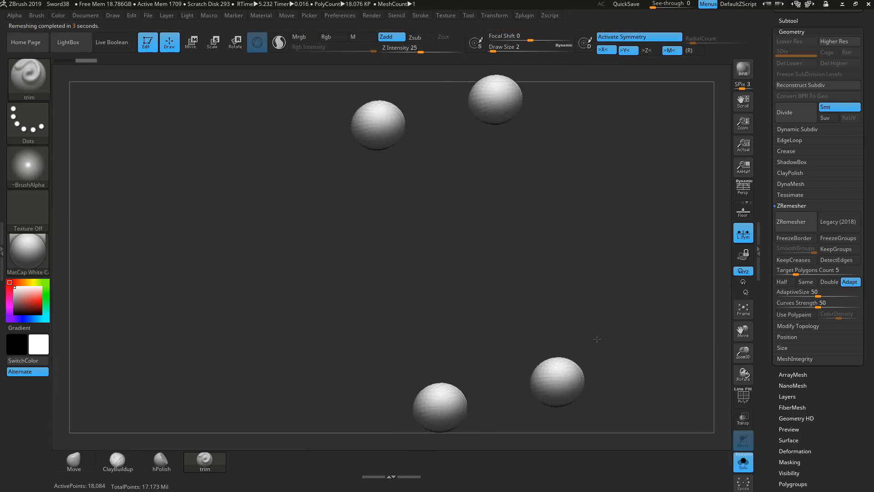
left_click_drag(597, 339, 603, 336)
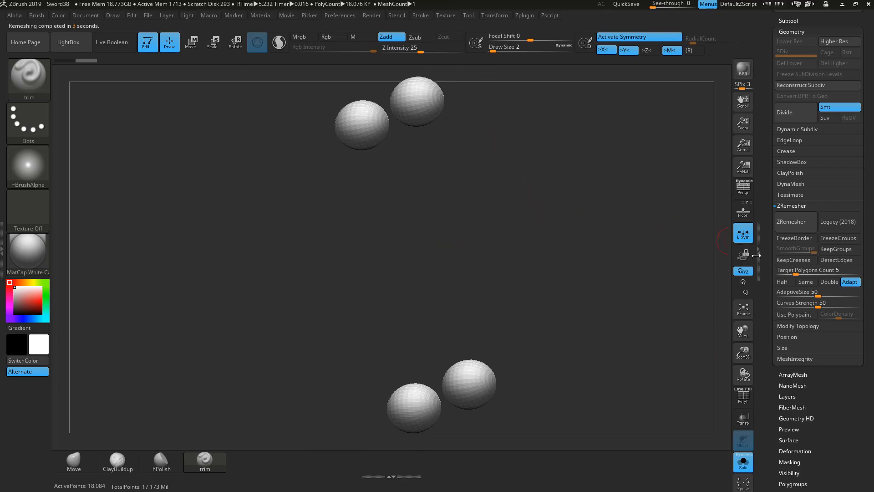
left_click(743, 462)
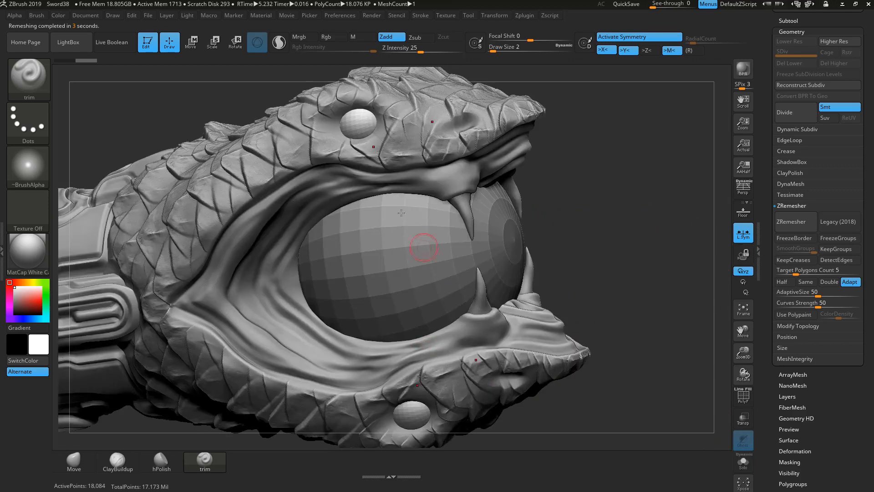
left_click(736, 466)
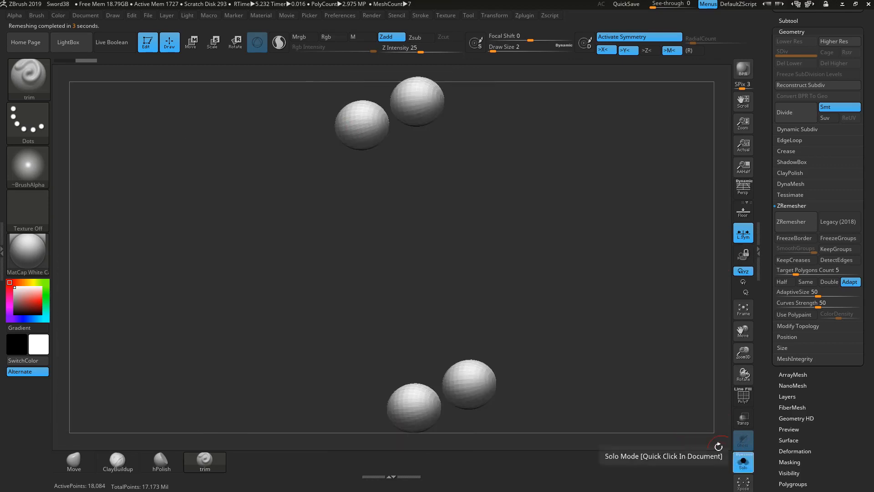
key("shift")
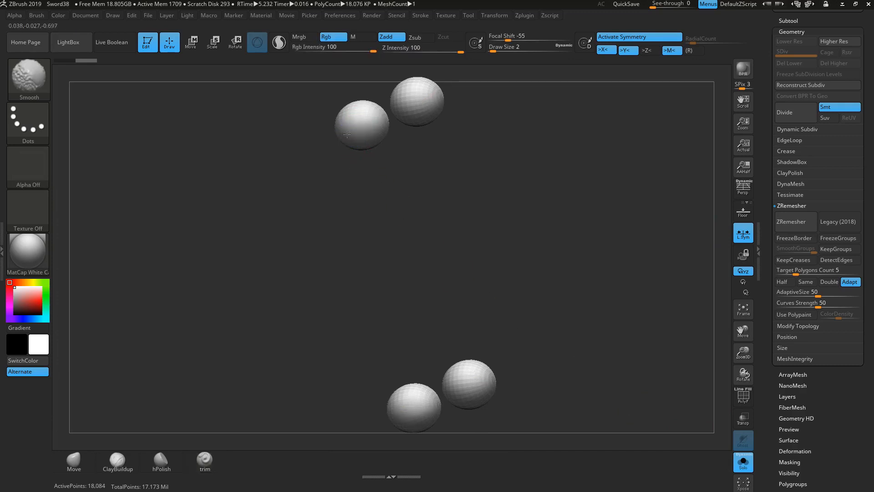
key("ctrl+z")
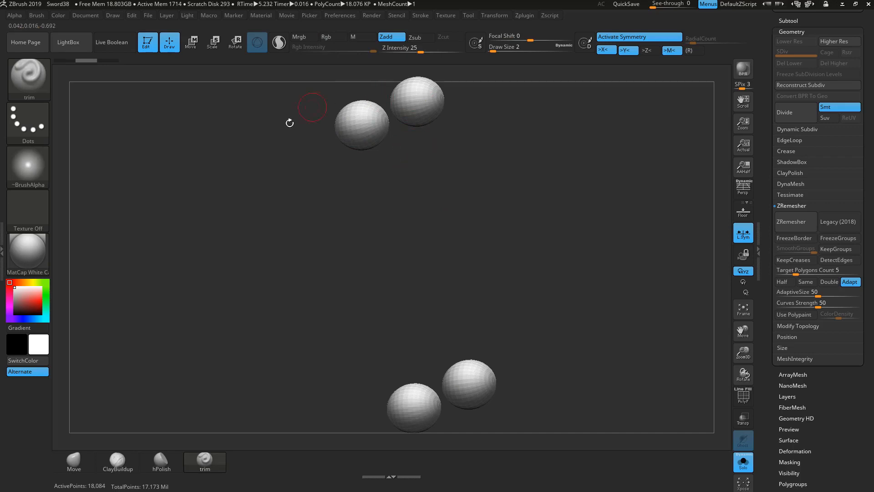
Step: Apply the Polish deformation to the isolated eye spheres, and show the other sword parts again
left_click(810, 451)
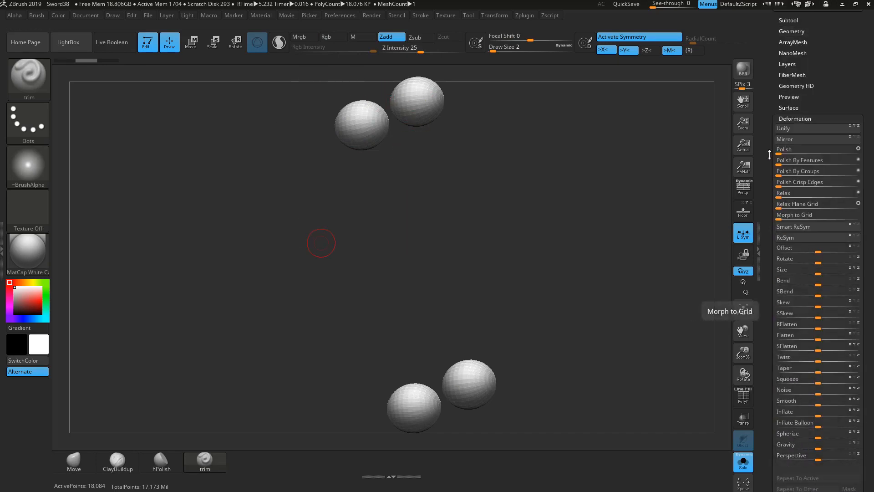
left_click_drag(779, 152, 795, 151)
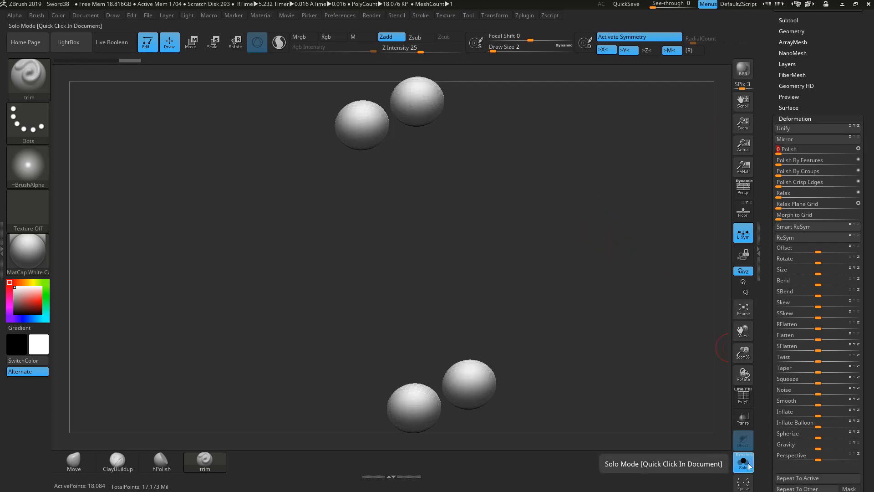
left_click(808, 118)
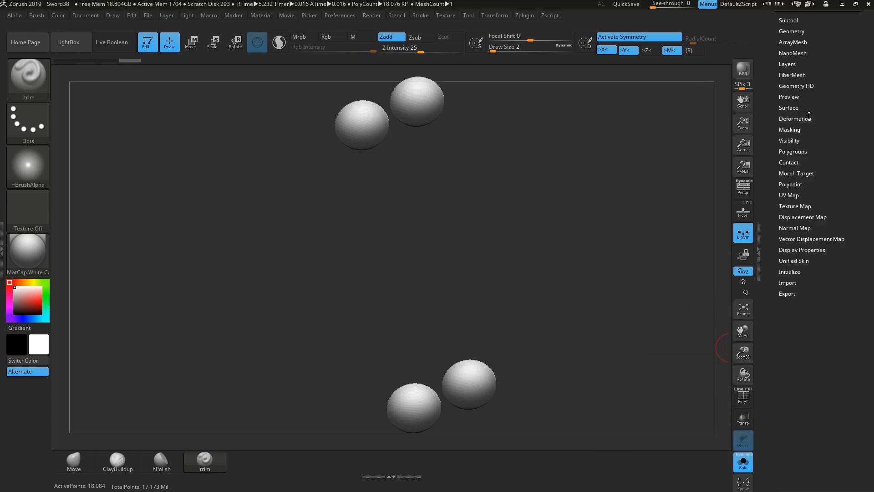
left_click(797, 31)
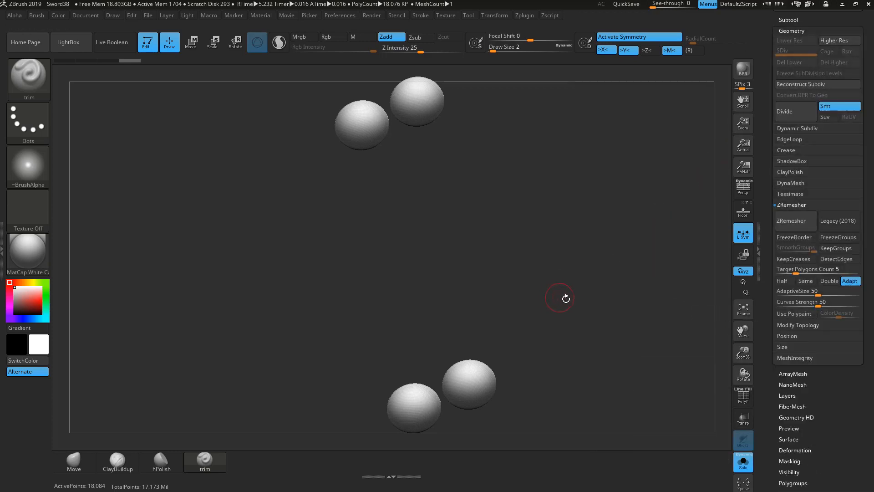
left_click(744, 461)
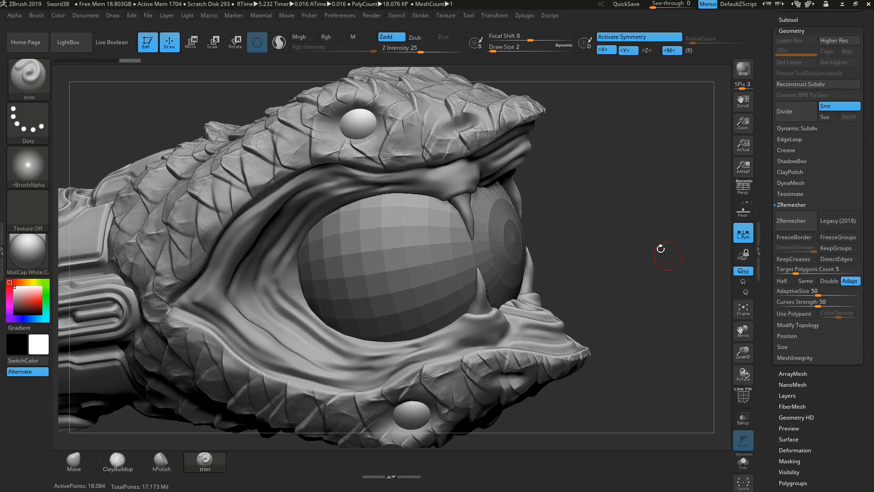
Step: Subdivide the eye spheres once, and subdivide the four fangs once
left_click(793, 111)
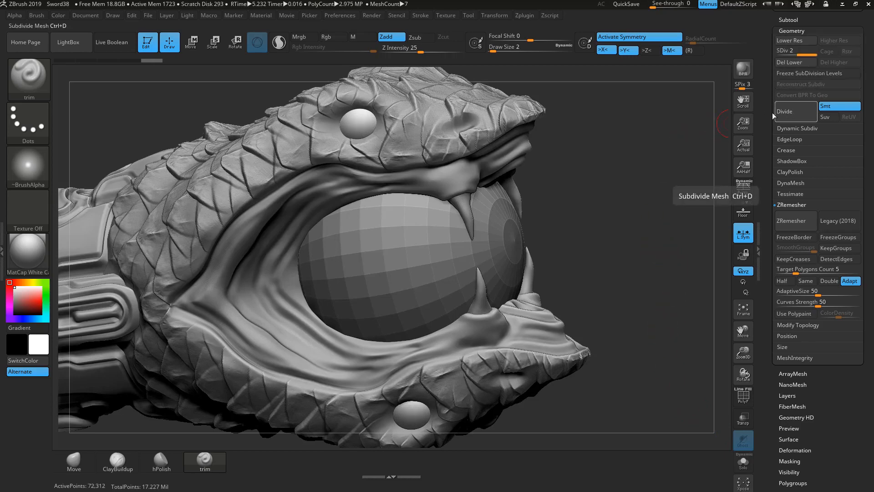
left_click_drag(644, 240, 630, 237)
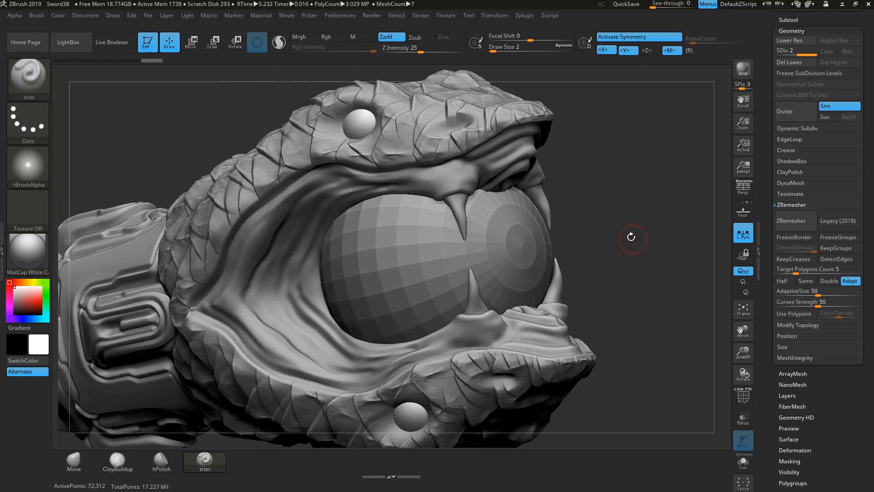
left_click(459, 203, "alt")
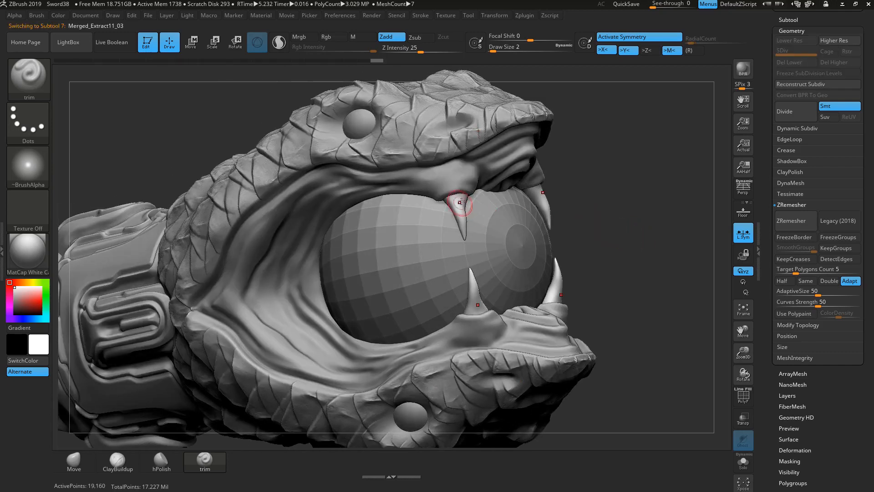
left_click(796, 115)
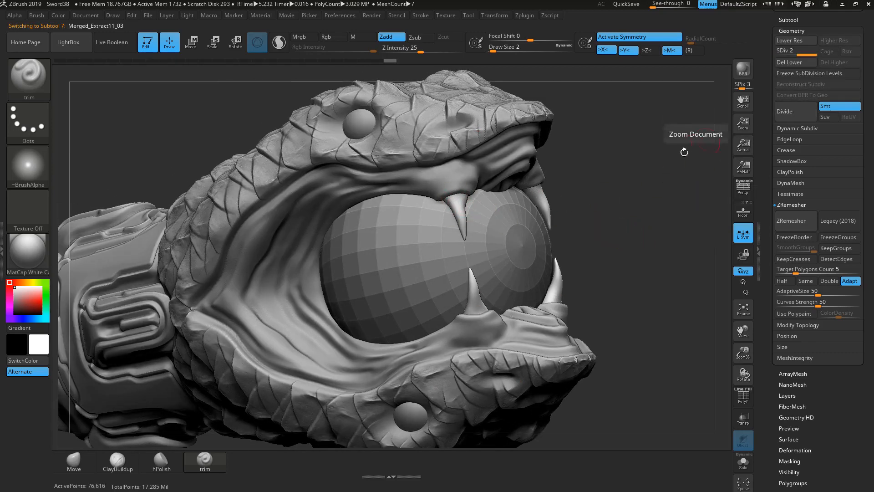
Step: Select the scaled snake head subtool and isolate it from the other sword parts
left_click_drag(635, 194, 561, 255)
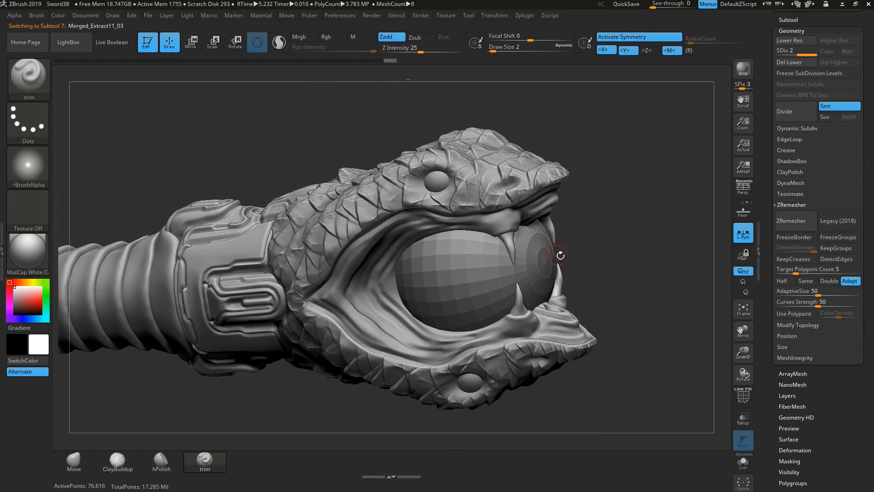
left_click(492, 258, "alt")
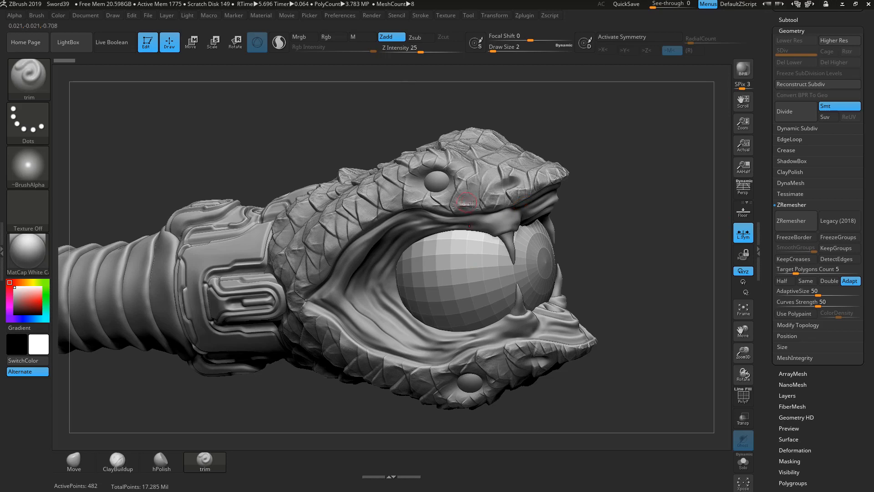
left_click(500, 214, "alt")
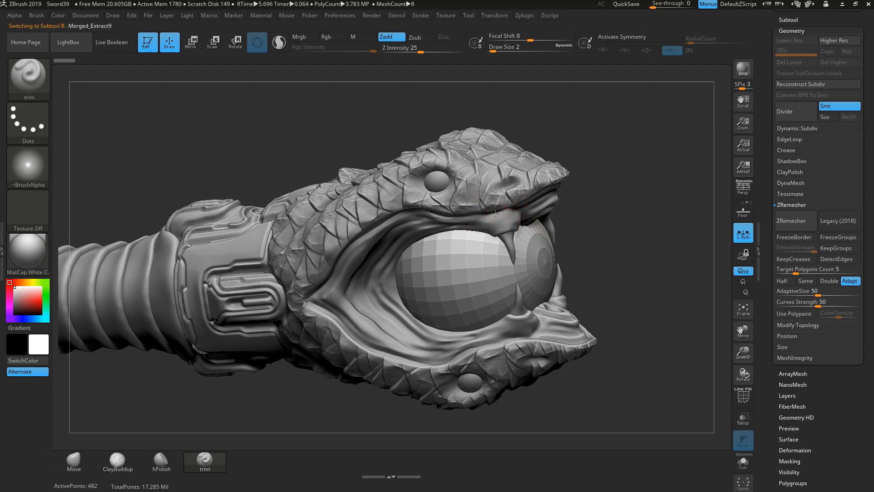
left_click(742, 460)
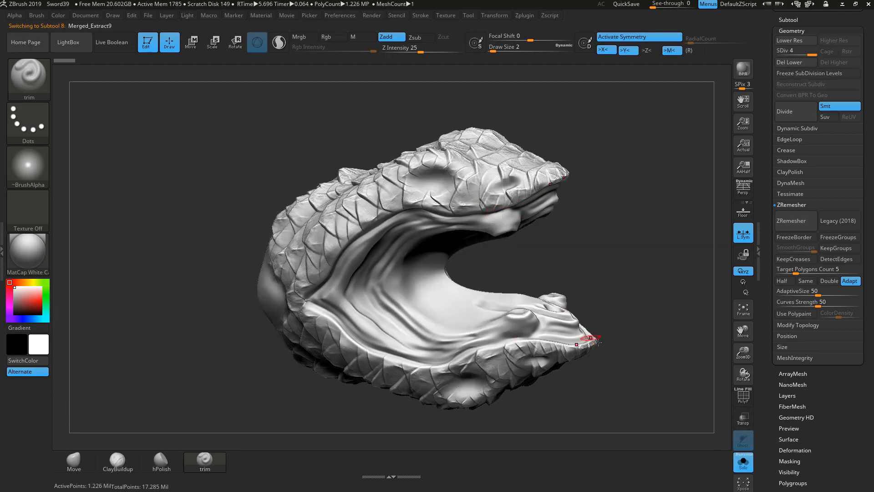
Step: Carve a thin crease between the upper scales and the gum along the side of the mouth with the trim brush at draw size 1
mouse_move(586, 335)
left_mouse_down()
mouse_move(605, 321)
mouse_move(647, 314)
mouse_move(630, 298)
mouse_move(529, 308)
mouse_move(513, 344)
mouse_move(463, 334)
mouse_move(631, 338)
mouse_move(591, 273)
left_mouse_up()
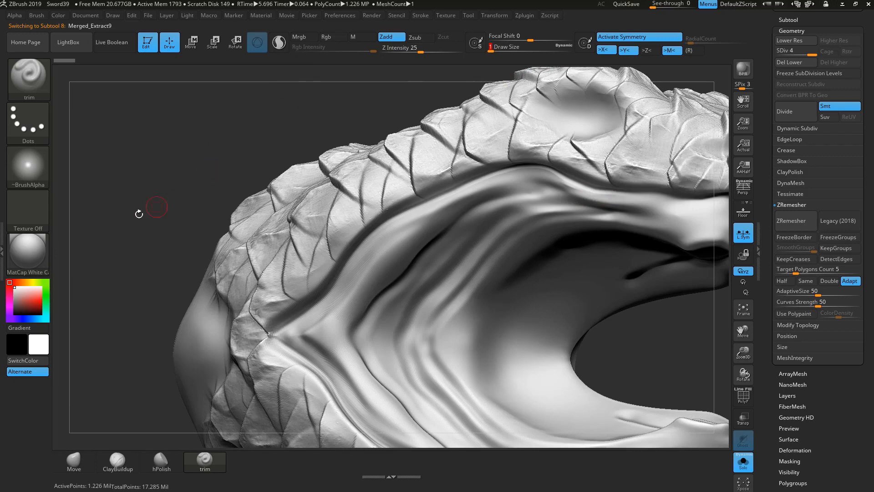
left_click_drag(138, 213, 285, 321)
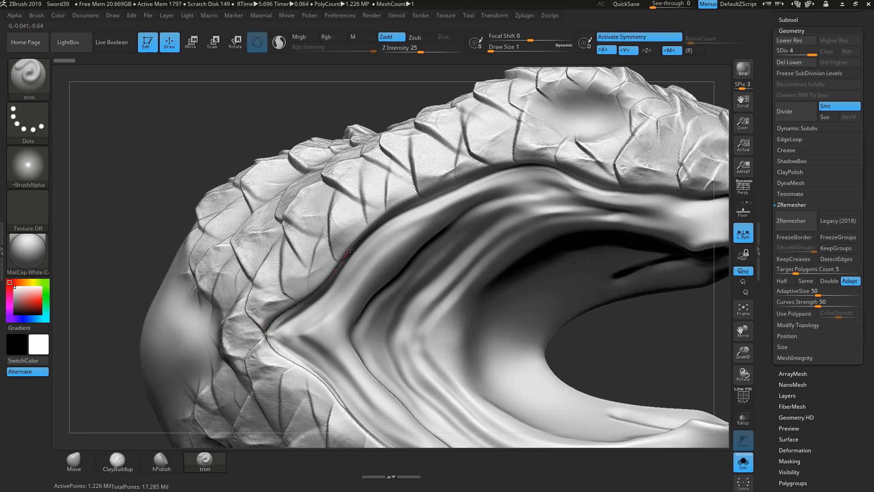
left_click_drag(361, 235, 376, 221)
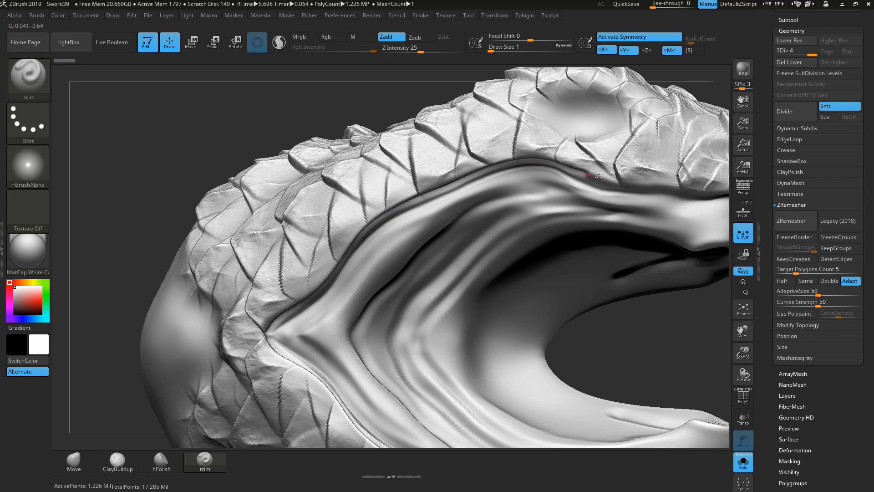
left_click_drag(621, 182, 625, 191)
mouse_move(598, 311)
left_mouse_down()
mouse_move(567, 293)
mouse_move(465, 163)
left_mouse_up()
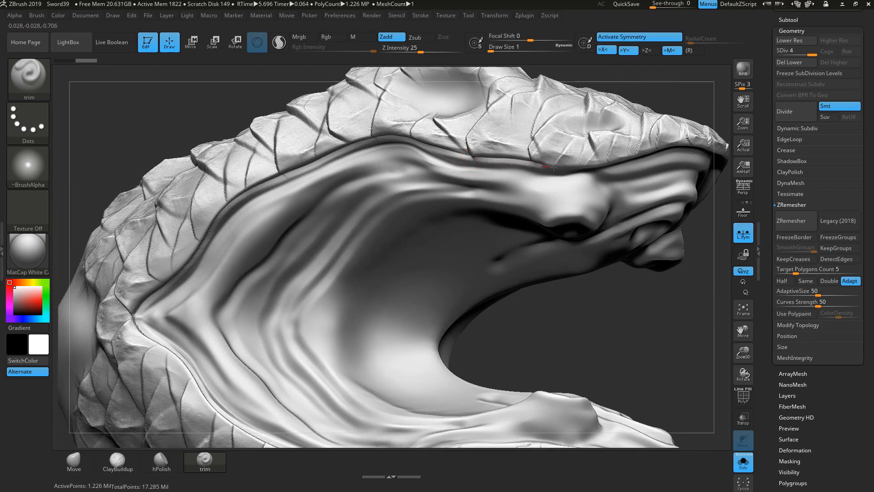
left_click_drag(611, 166, 605, 166)
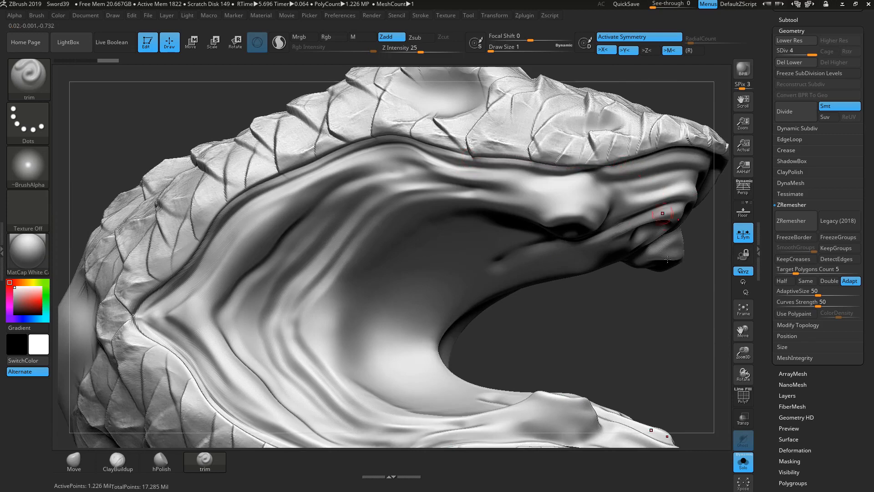
Step: Continue the thin trim-brush crease under the scales around the front of the upper lip
left_click_drag(670, 259, 599, 141)
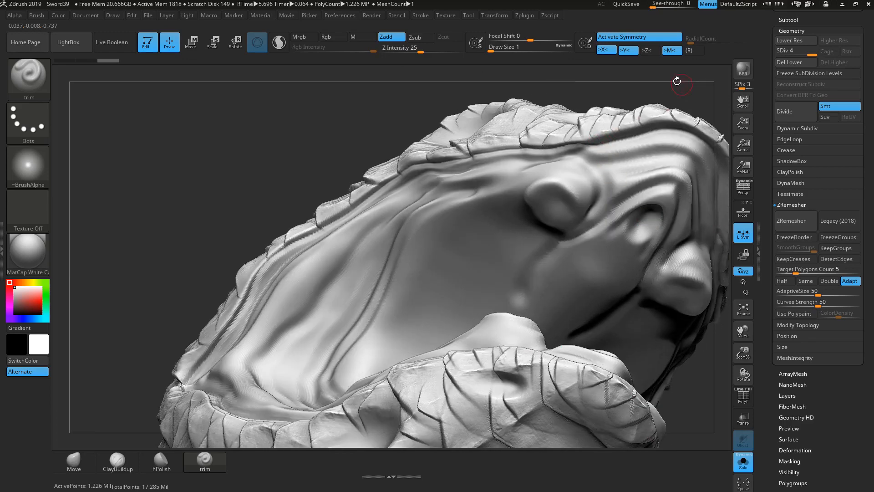
left_click_drag(677, 81, 480, 184)
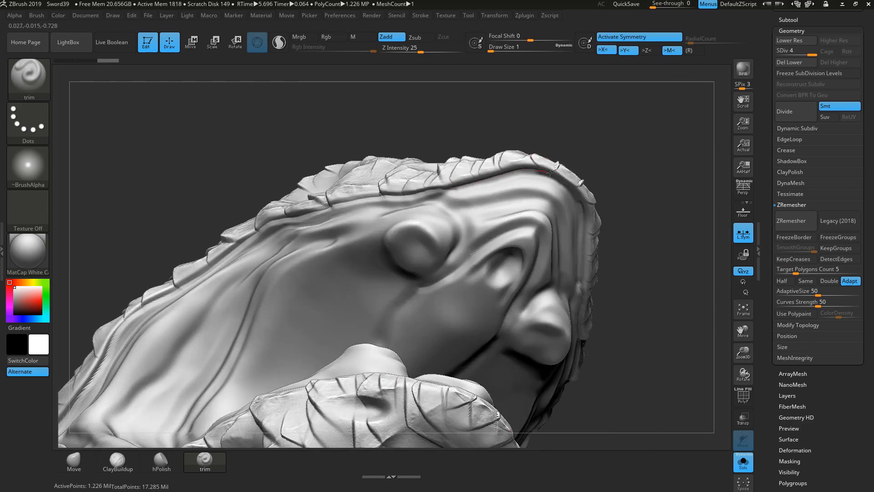
left_click_drag(572, 187, 566, 181)
left_click_drag(630, 138, 646, 225)
Step: Smooth the lip crease between the scales and gum from above the fang socket back toward the mouth corner
mouse_move(494, 346)
left_mouse_down()
mouse_move(617, 322)
mouse_move(549, 324)
mouse_move(569, 330)
mouse_move(570, 362)
left_mouse_up()
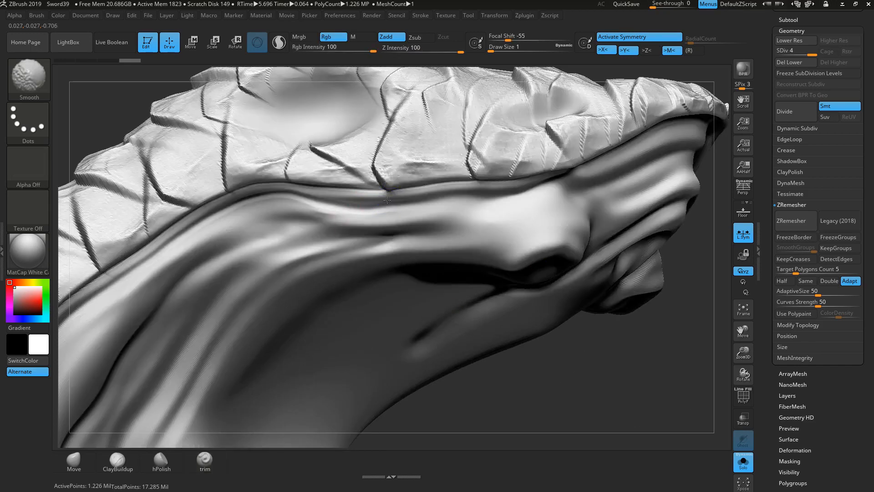
left_click_drag(523, 289, 455, 259)
key("shift")
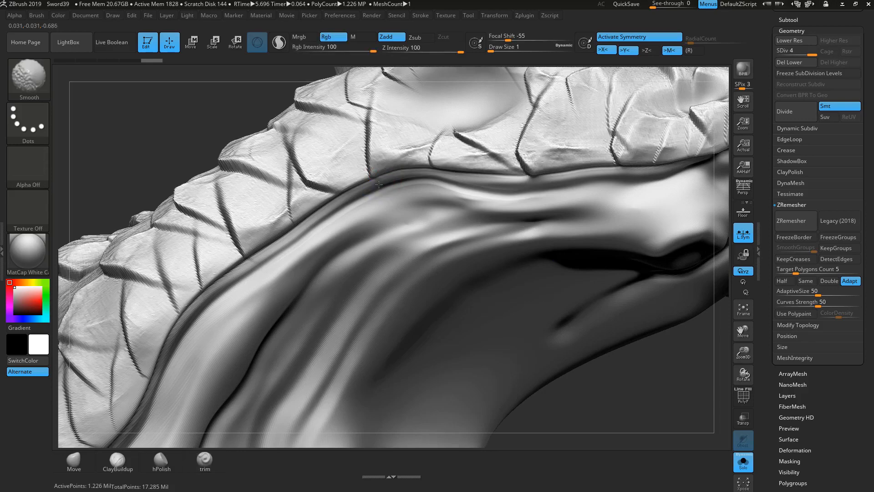
mouse_move(380, 186)
left_mouse_down("shift")
mouse_move(273, 275)
mouse_move(242, 276)
left_mouse_up("shift")
left_click_drag(605, 372, 701, 311)
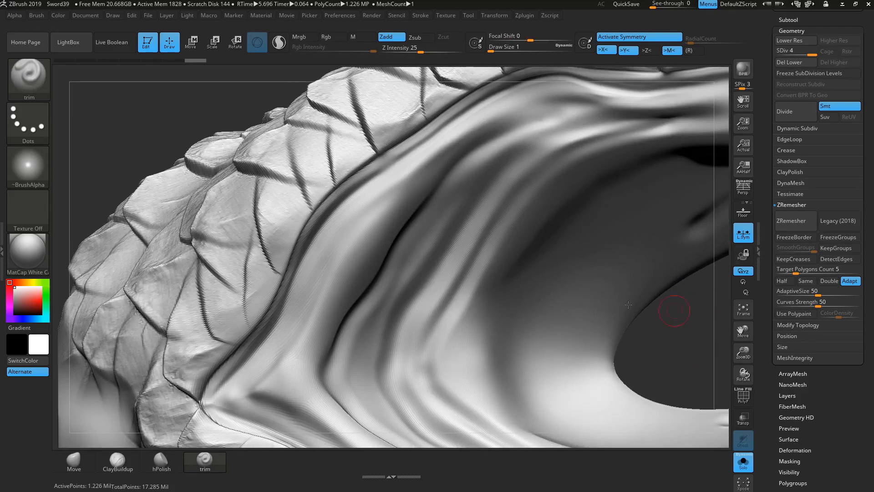
key("shift")
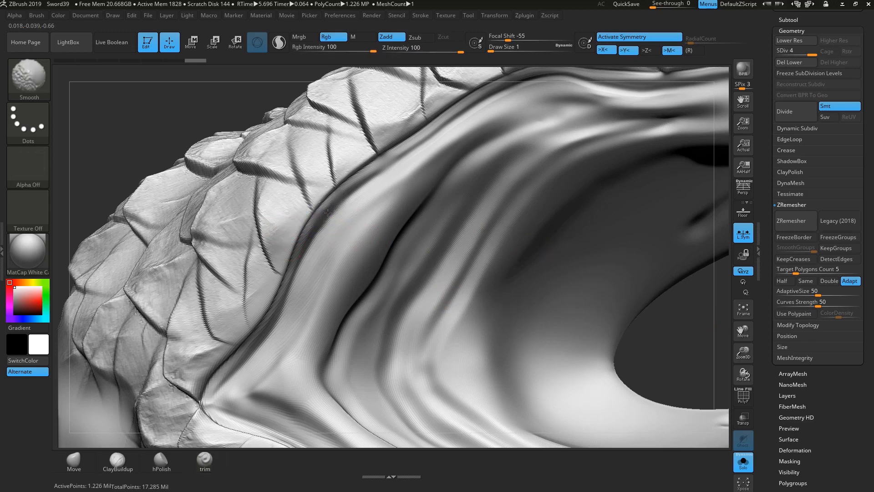
left_click_drag(331, 206, 336, 238, "shift")
left_click_drag(696, 330, 649, 273)
mouse_move(606, 228)
left_mouse_down()
mouse_move(634, 233)
mouse_move(608, 248)
left_mouse_up()
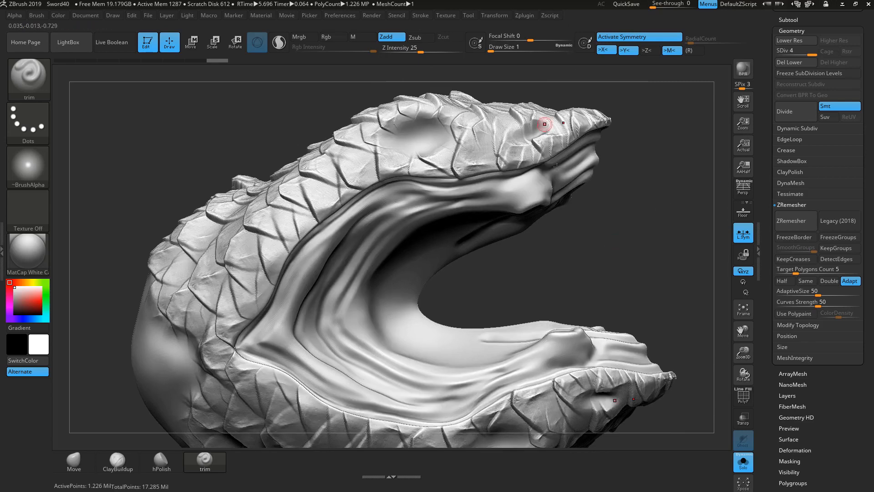
Step: Pull a small bulge out of the upper gum behind the fang socket with the SnakeHook brush at draw size 2
key("b")
key("s")
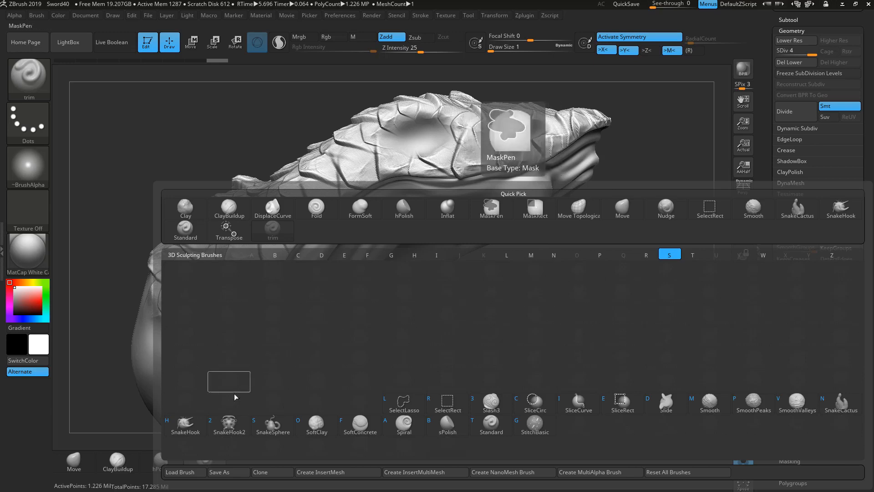
left_click(190, 430)
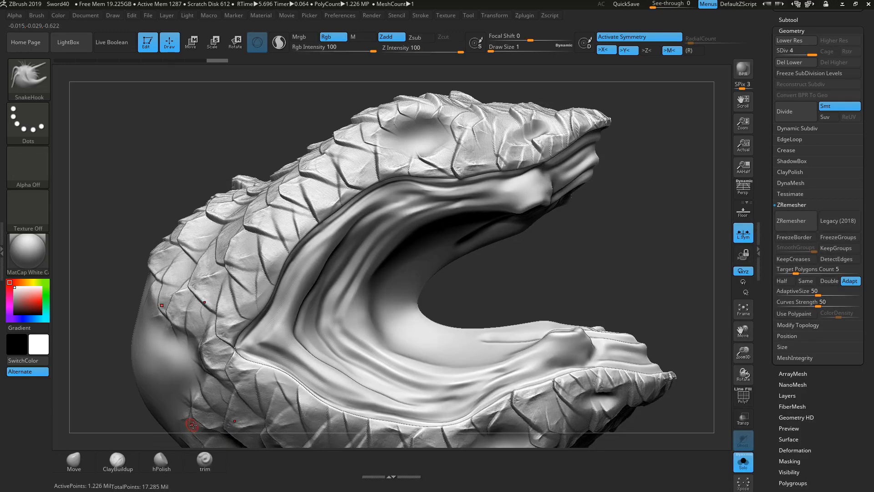
mouse_move(526, 267)
left_mouse_down()
mouse_move(634, 267)
mouse_move(674, 293)
mouse_move(530, 250)
left_mouse_up()
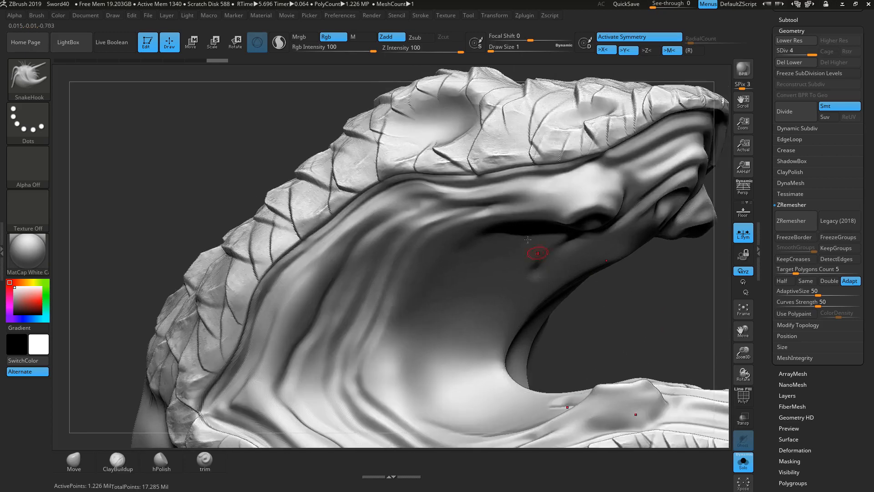
right_click(493, 205)
left_click_drag(493, 206, 495, 206)
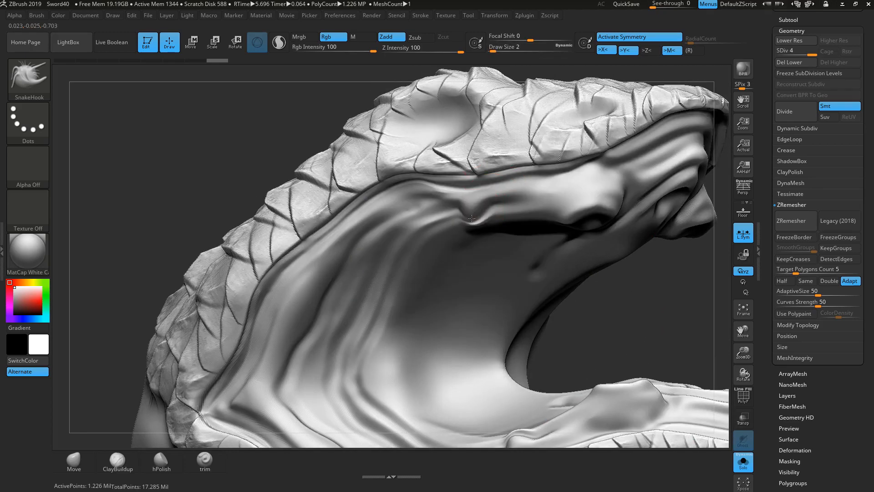
left_click_drag(595, 293, 511, 240)
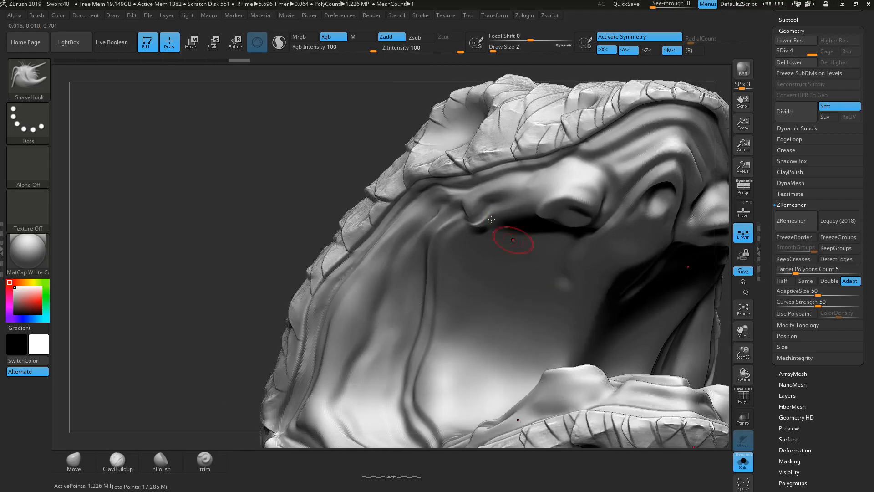
key("ctrl+s")
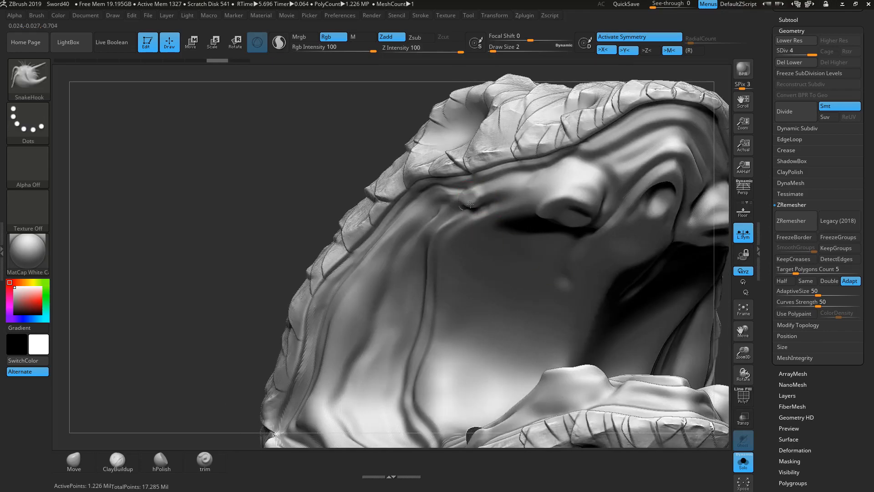
Step: Pull a row of additional bumps along the upper gum edge behind the fang socket with SnakeHook
left_click_drag(583, 78, 491, 177)
left_click_drag(434, 198, 429, 216)
left_click_drag(590, 266, 433, 211)
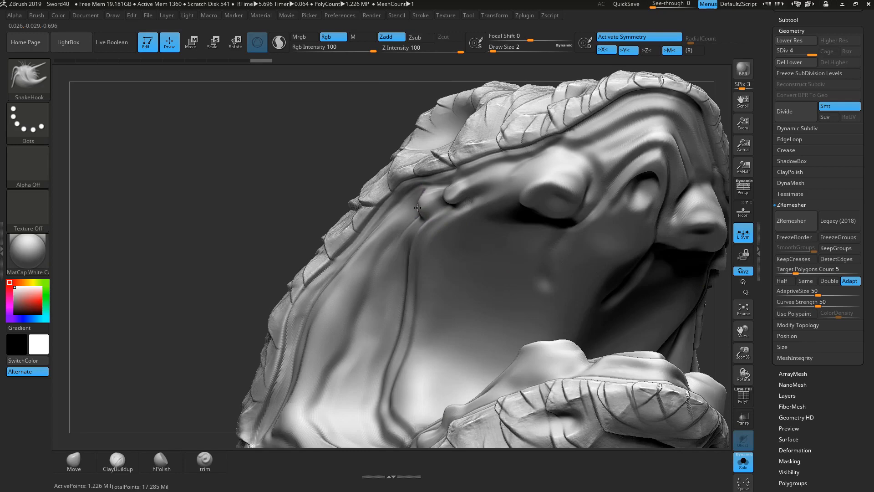
left_click_drag(738, 325, 497, 205)
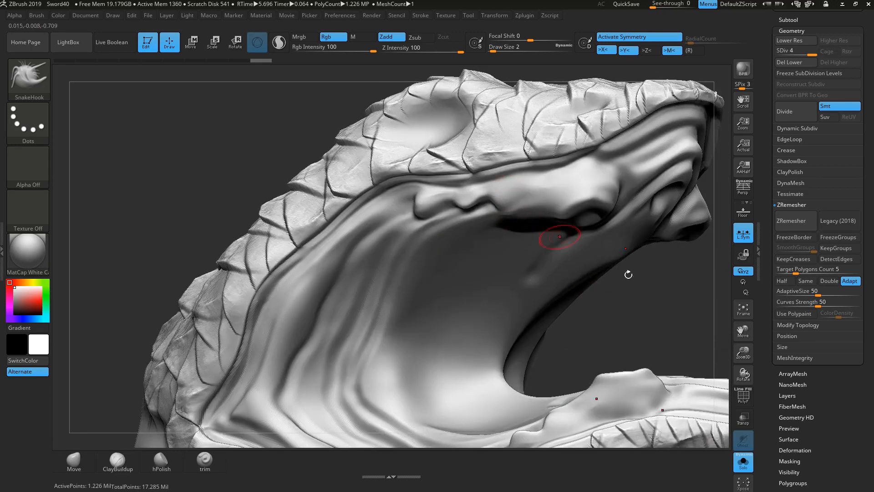
left_click_drag(628, 273, 506, 194)
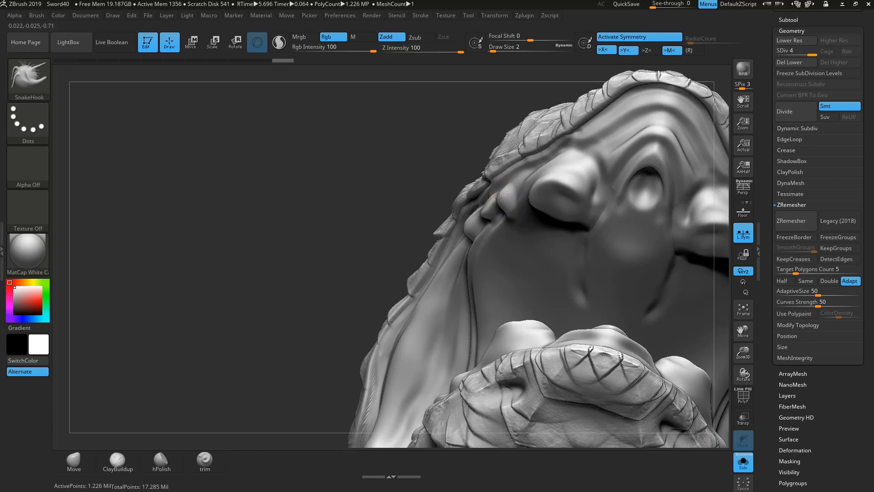
Step: Extend the row of gum bumps toward the mouth corner with SnakeHook, checking their shape from several angles
left_click_drag(288, 218, 606, 247)
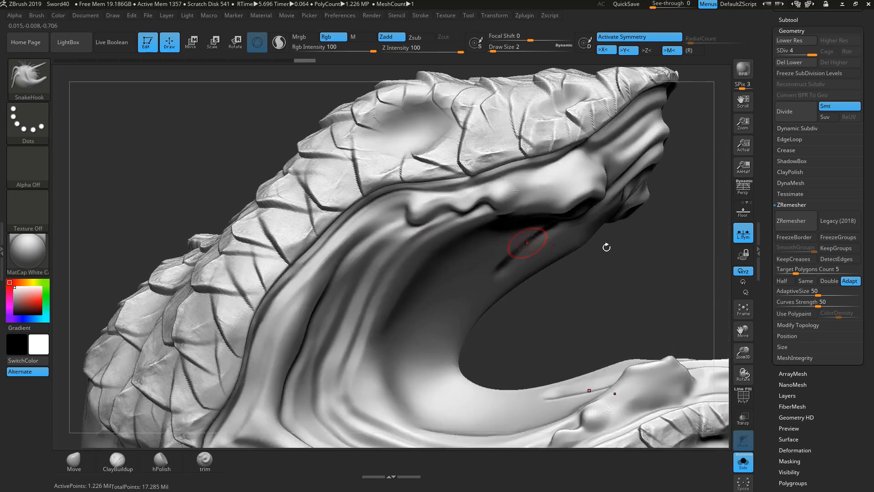
left_click_drag(632, 285, 497, 255)
left_click_drag(578, 288, 437, 247)
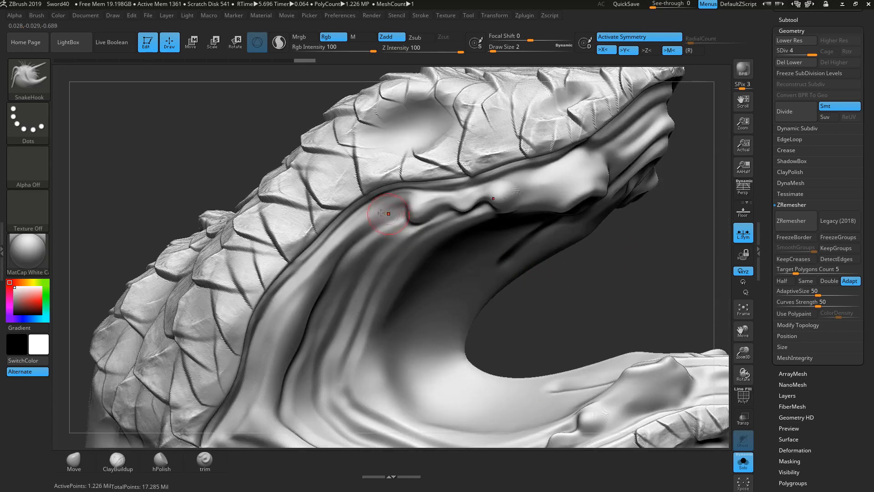
mouse_move(514, 254)
left_mouse_down()
mouse_move(410, 224)
mouse_move(409, 238)
left_mouse_up()
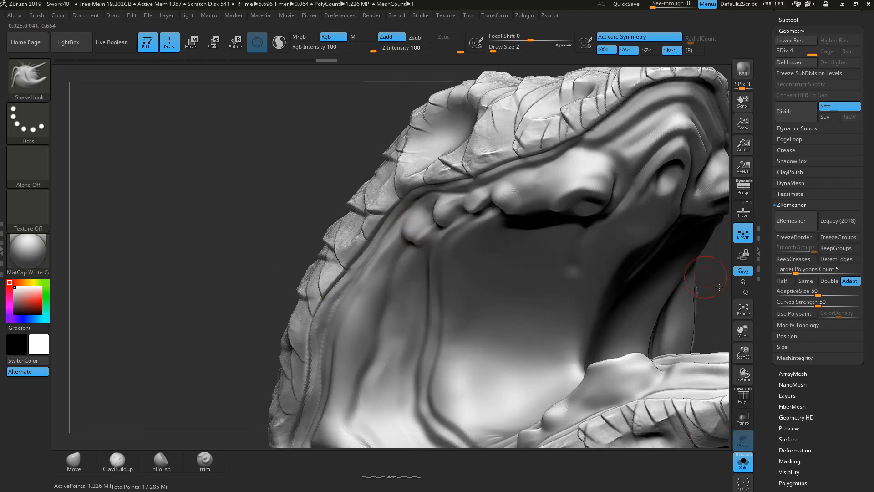
left_click_drag(720, 286, 657, 286)
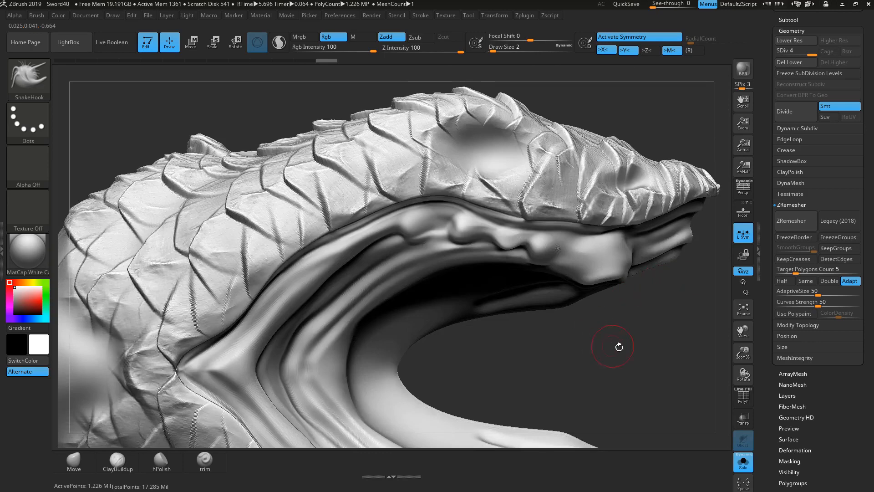
left_click_drag(606, 353, 673, 205)
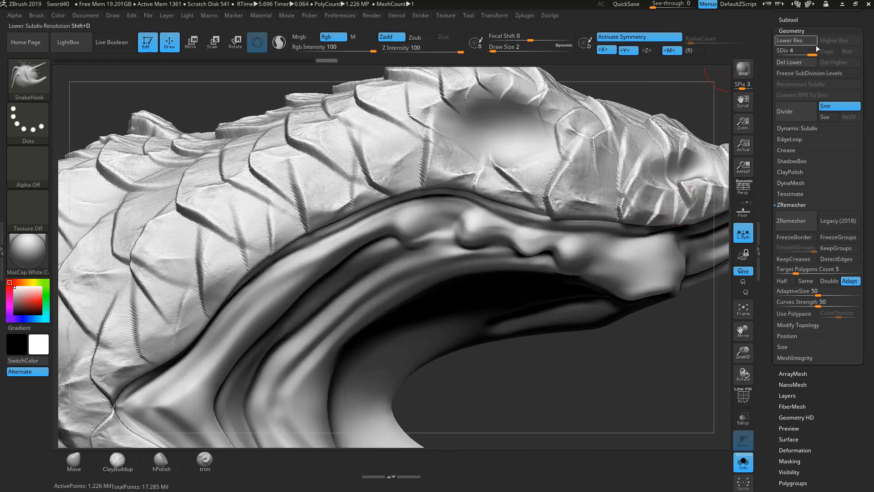
Step: Lower the head to subdivision level 2 and reshape the upper gum bumps with the Move brush at draw sizes 1 and 2
left_click_drag(791, 54, 790, 54)
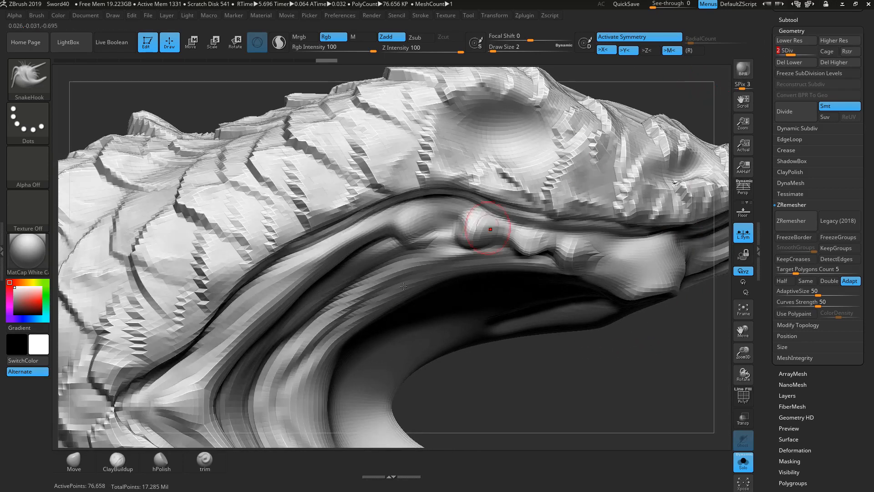
left_click(73, 464)
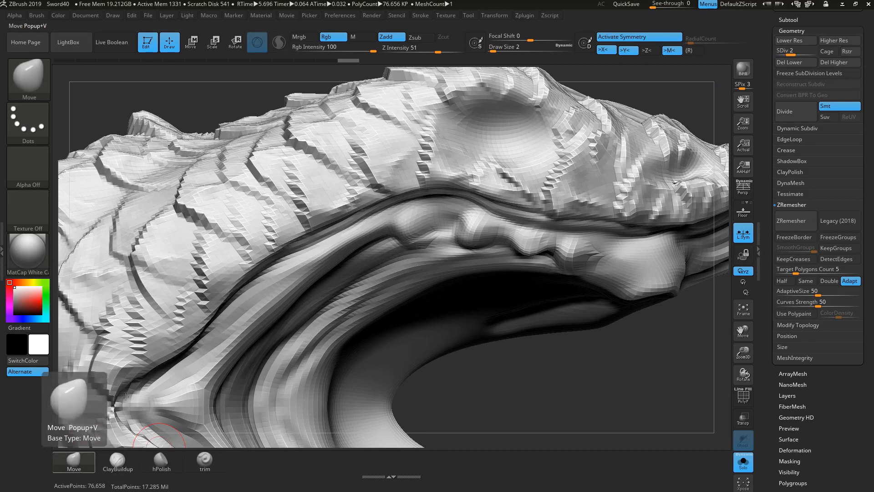
mouse_move(398, 233)
left_mouse_down()
mouse_move(481, 239)
mouse_move(468, 235)
left_mouse_up()
key("space")
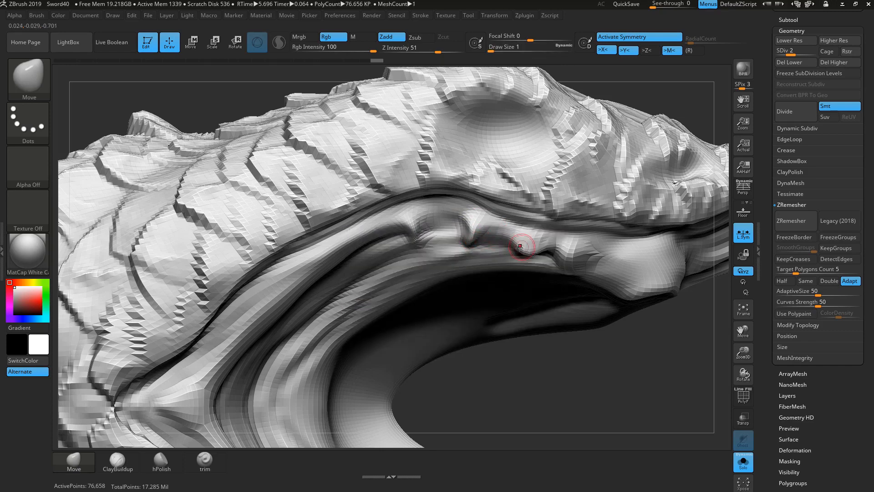
key("space")
mouse_move(538, 246)
left_mouse_down()
mouse_move(524, 253)
mouse_move(538, 244)
left_mouse_up()
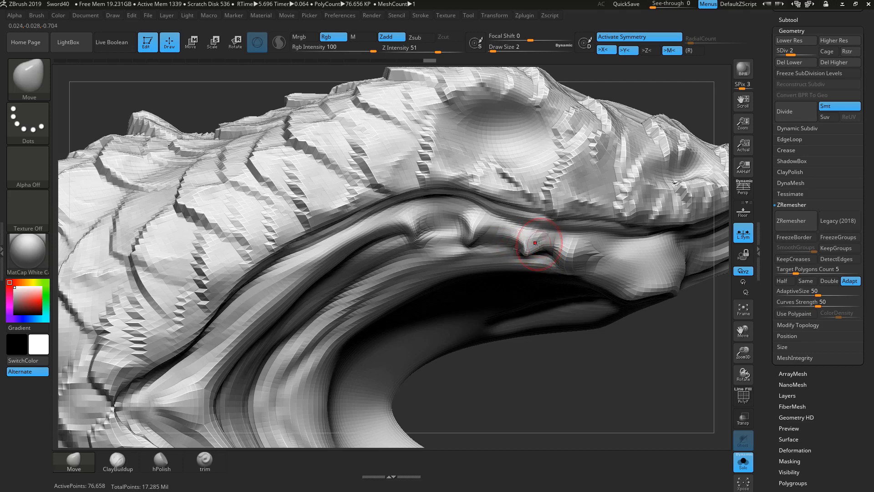
left_click_drag(594, 260, 567, 257)
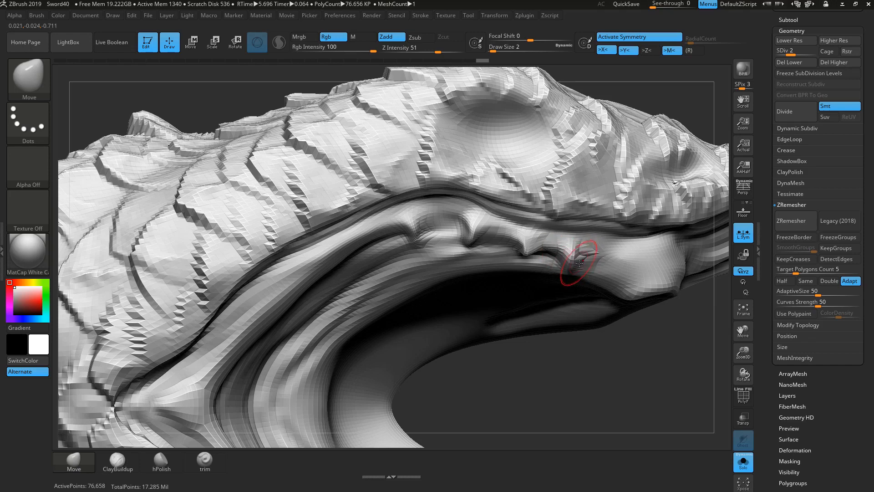
Step: Return the head to subdivision level 4, check the upper gum bumps, and show the complete sword again
left_click_drag(743, 101, 815, 53)
mouse_move(647, 384)
left_mouse_down()
mouse_move(678, 348)
mouse_move(596, 259)
left_mouse_up()
key("shift")
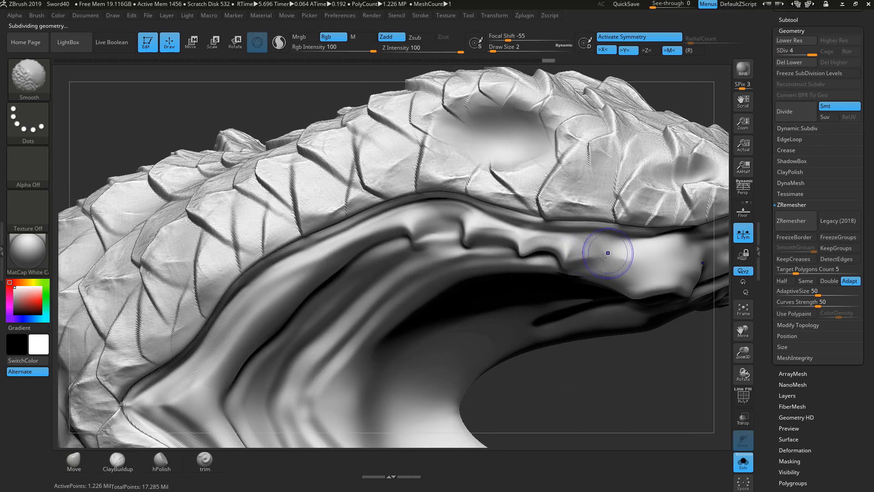
mouse_move(659, 371)
left_mouse_down()
mouse_move(637, 382)
mouse_move(566, 359)
mouse_move(590, 304)
left_mouse_up()
left_click_drag(644, 308, 702, 354)
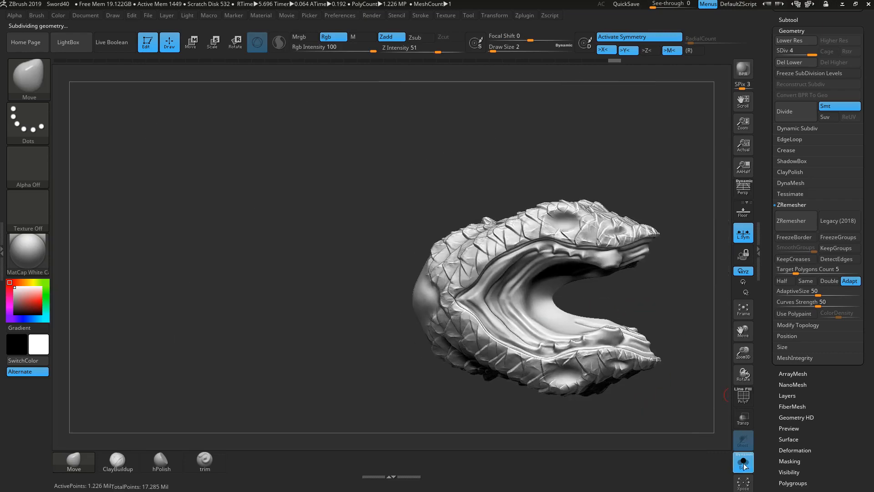
left_click(738, 456)
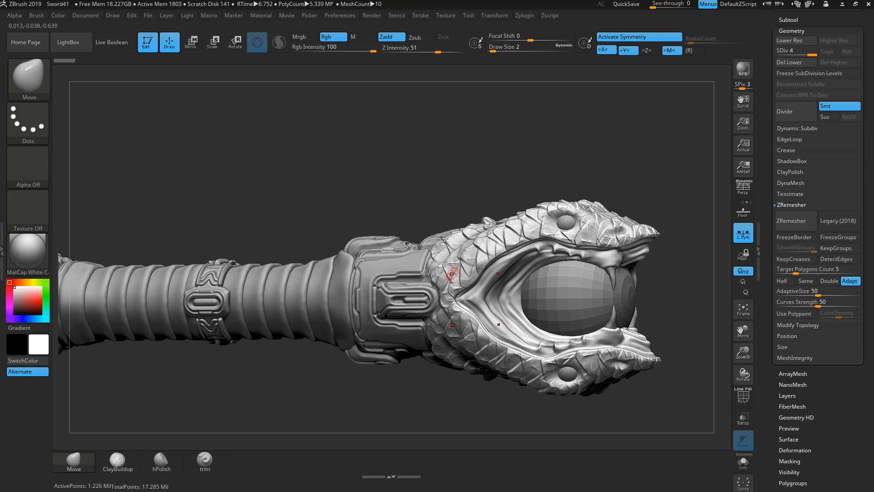
key("f")
key("f")
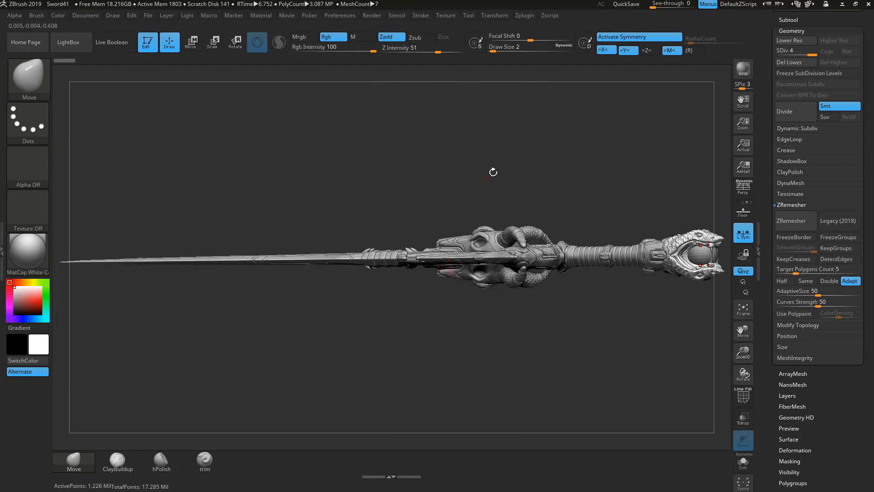
Step: Duplicate the PM3D_Ring3D1 subtool at the guard and move the copy along the sword to the snake head
left_click(487, 228, "alt")
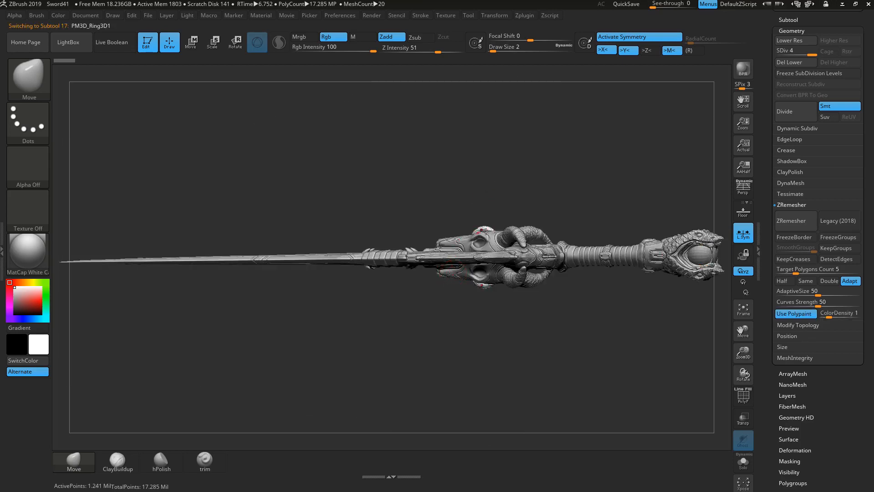
right_click_drag(486, 230, 465, 222)
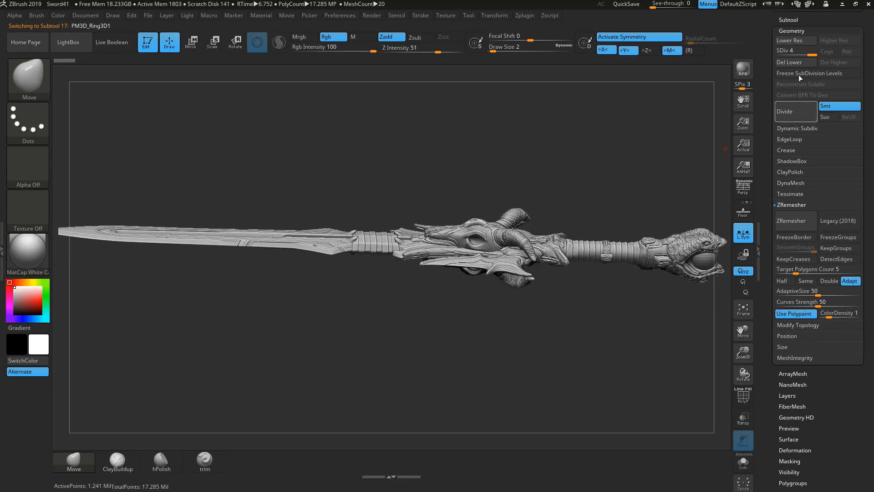
left_click(795, 20)
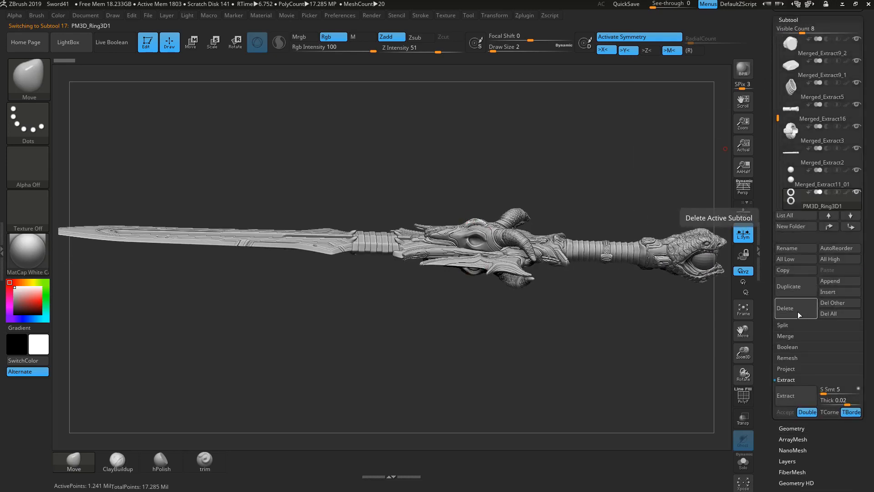
left_click(791, 286)
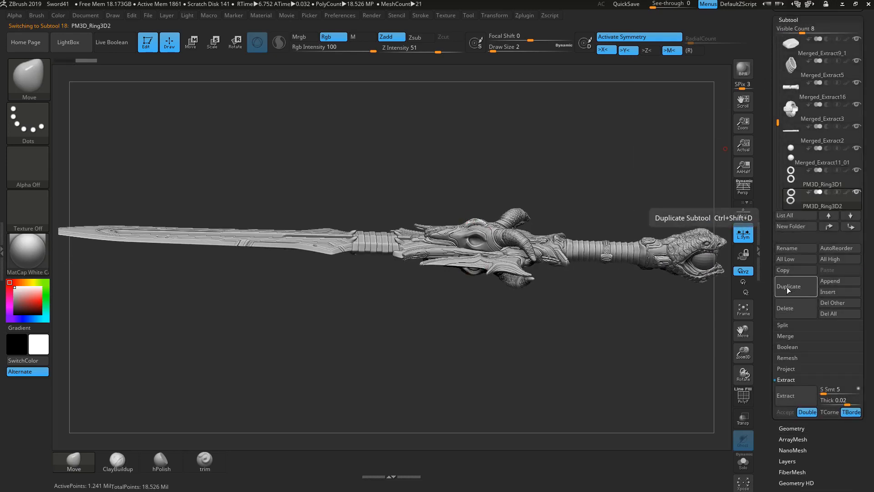
left_click(192, 44)
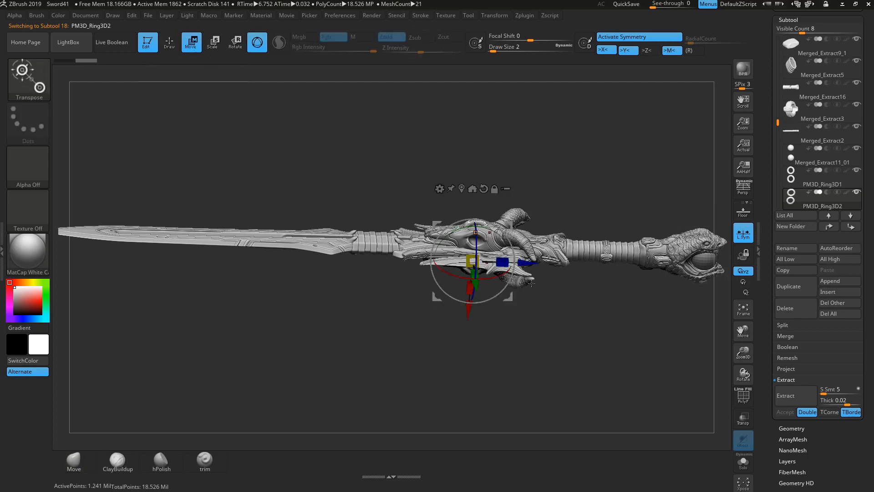
left_click_drag(578, 264, 768, 270)
key("f")
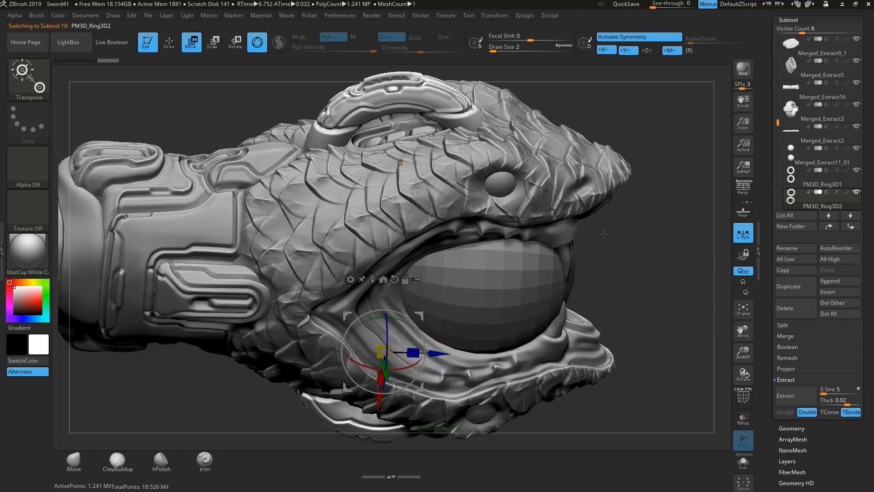
Step: Scale the duplicated rings down uniformly, shift them slightly toward the snout, and turn on transparency
left_click_drag(642, 258, 642, 278)
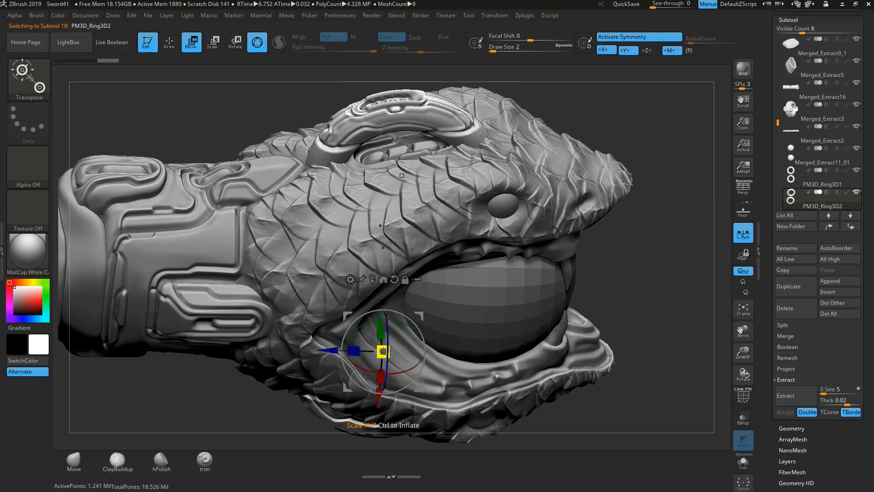
left_click_drag(382, 351, 437, 352)
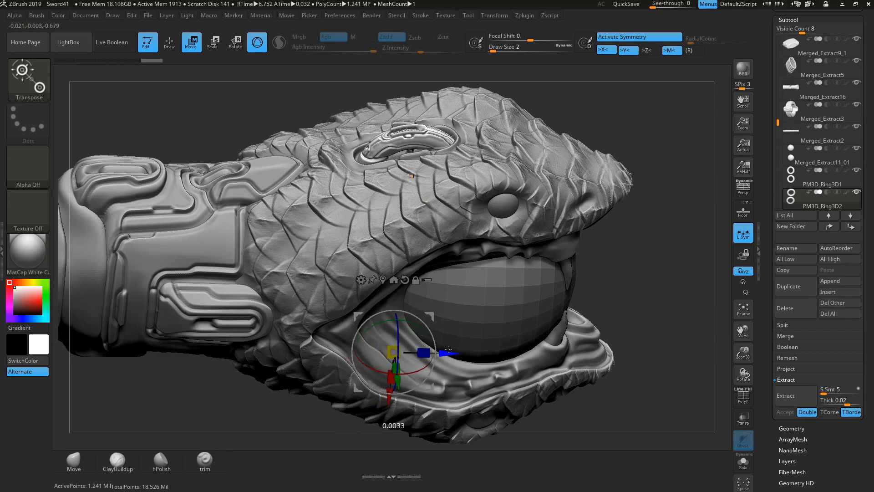
mouse_move(643, 269)
left_mouse_down()
mouse_move(648, 301)
mouse_move(638, 298)
mouse_move(640, 250)
mouse_move(624, 271)
left_mouse_up()
left_click(743, 418)
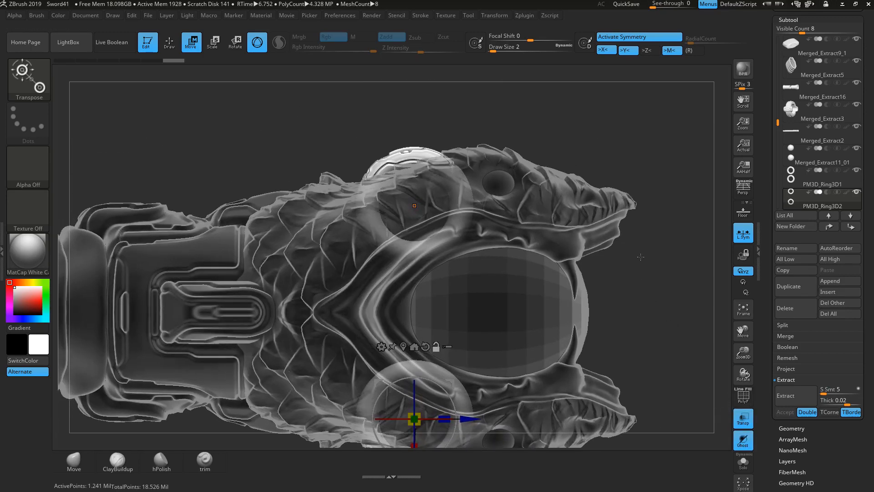
left_click_drag(709, 302, 713, 324)
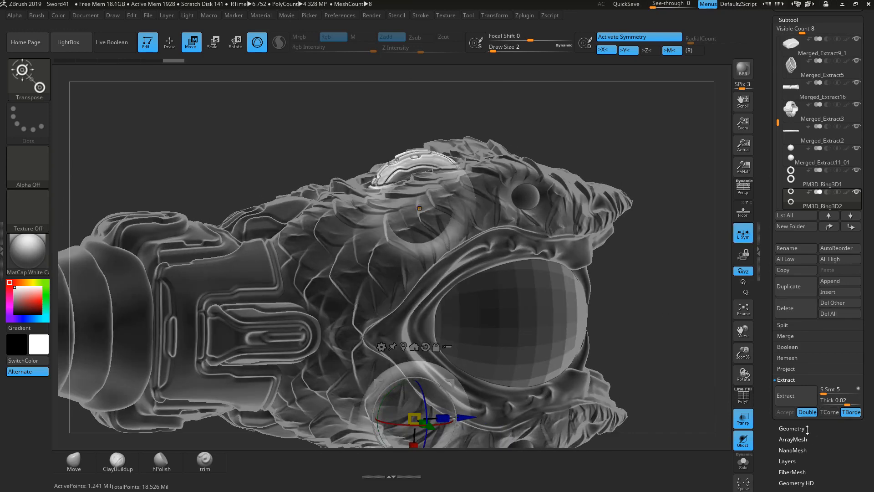
Step: Drop the duplicated rings to subdivision level 1, delete their higher levels, and isolate them
left_click(791, 428)
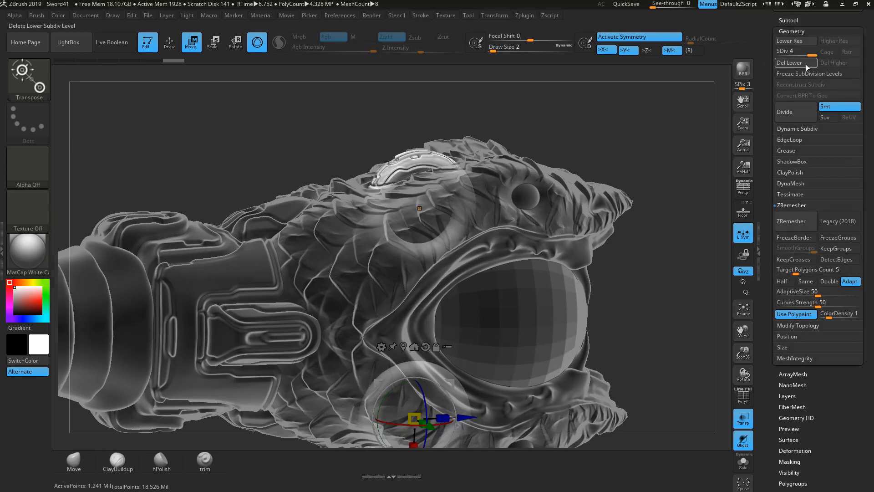
left_click_drag(811, 52, 778, 53)
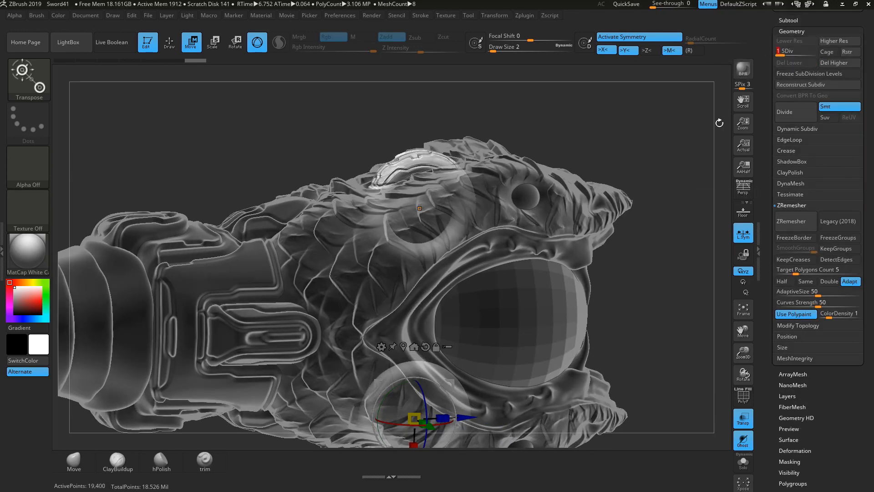
left_click(831, 60)
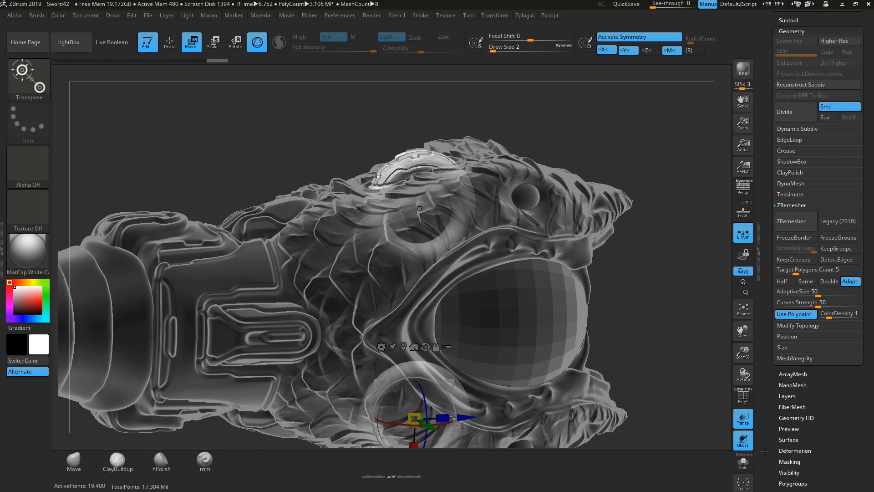
left_click(742, 461)
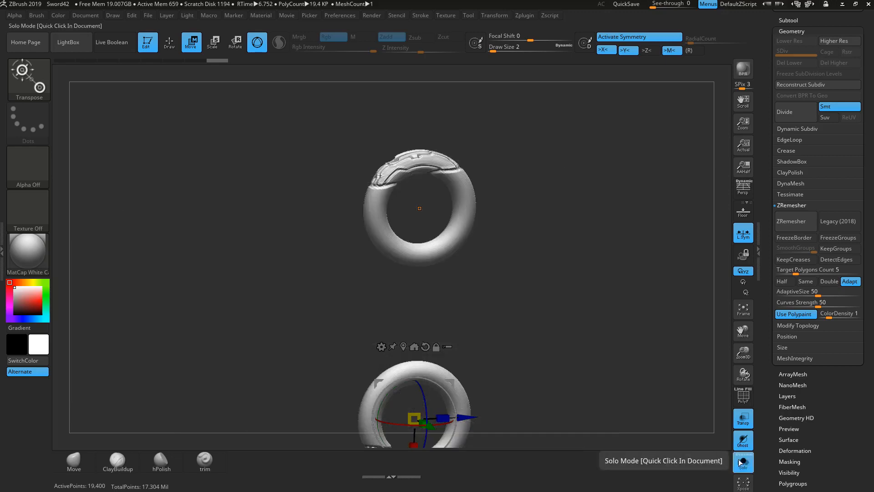
right_click_drag(496, 265, 505, 330, "ctrl")
left_click_drag(596, 288, 590, 304)
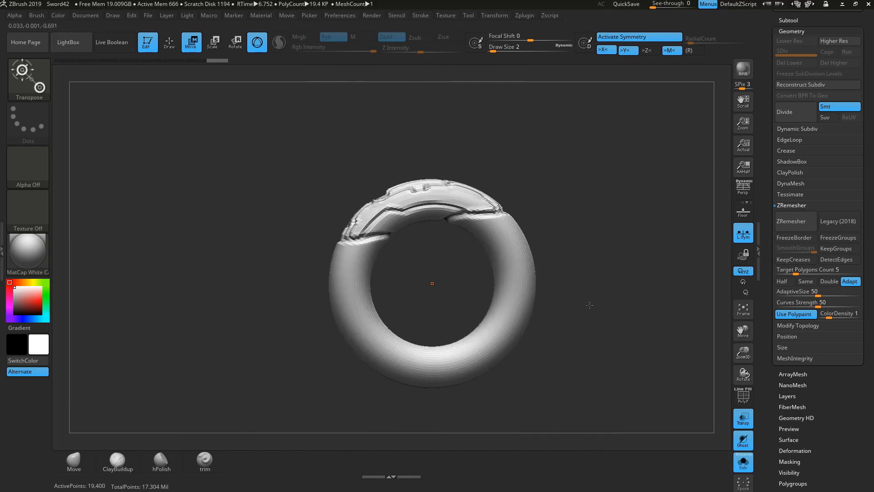
Step: Smooth away the engraved panel detail and its creases along the outer arc of the isolated ring
left_click(218, 463)
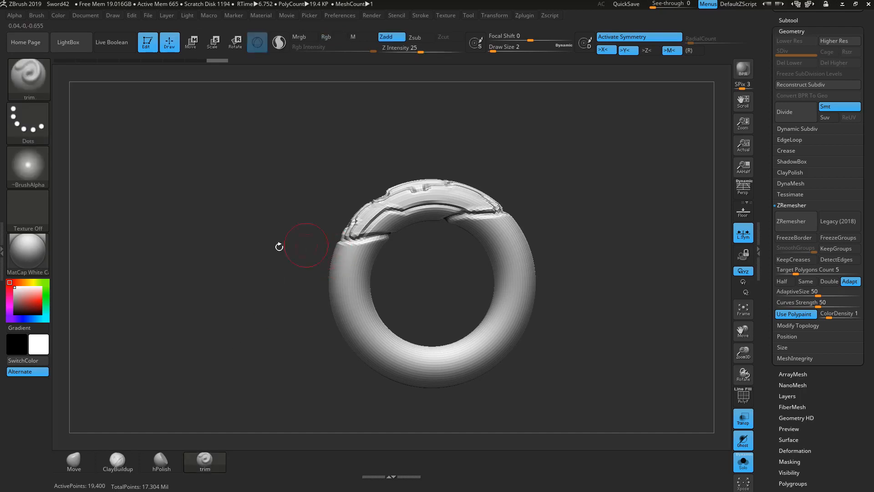
mouse_move(279, 247)
left_mouse_down()
mouse_move(348, 231)
mouse_move(395, 262)
mouse_move(378, 237)
left_mouse_up()
left_click_drag(574, 214, 511, 187)
mouse_move(441, 184)
left_mouse_down("shift")
mouse_move(514, 194)
mouse_move(455, 210)
mouse_move(423, 230)
left_mouse_up("shift")
left_click_drag(577, 214, 524, 223, "shift")
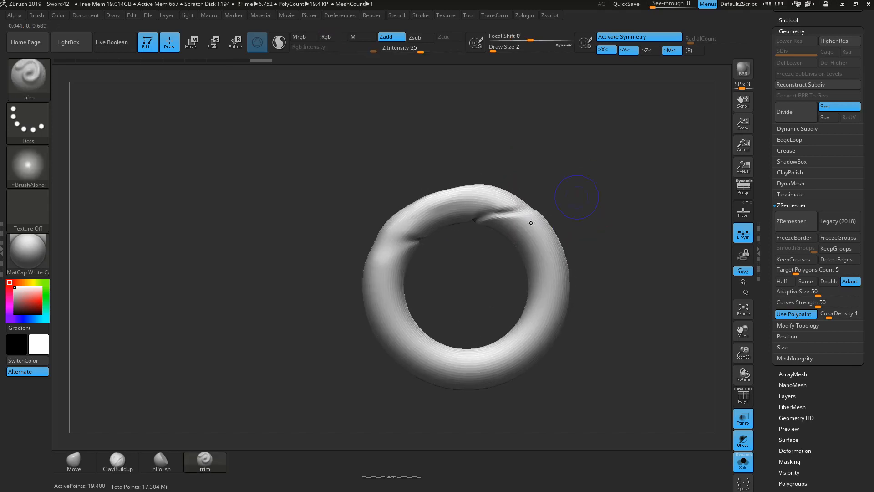
left_click_drag(466, 221, 447, 228, "shift")
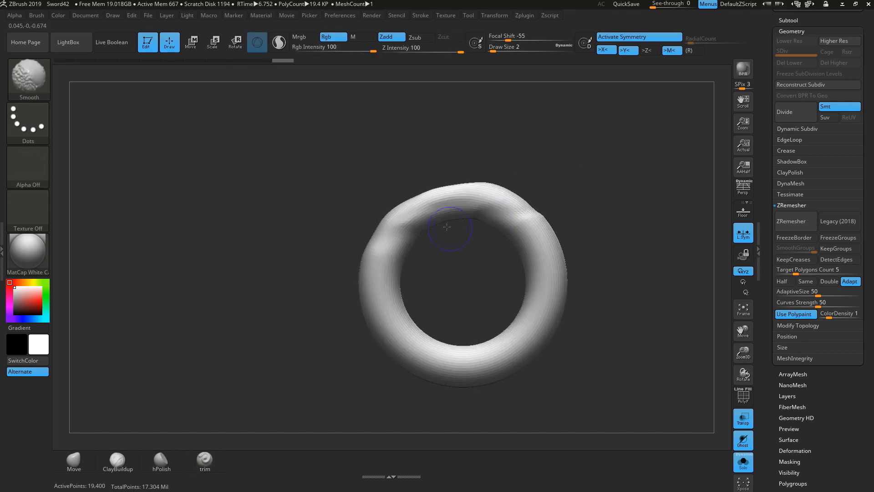
left_click_drag(546, 175, 621, 164)
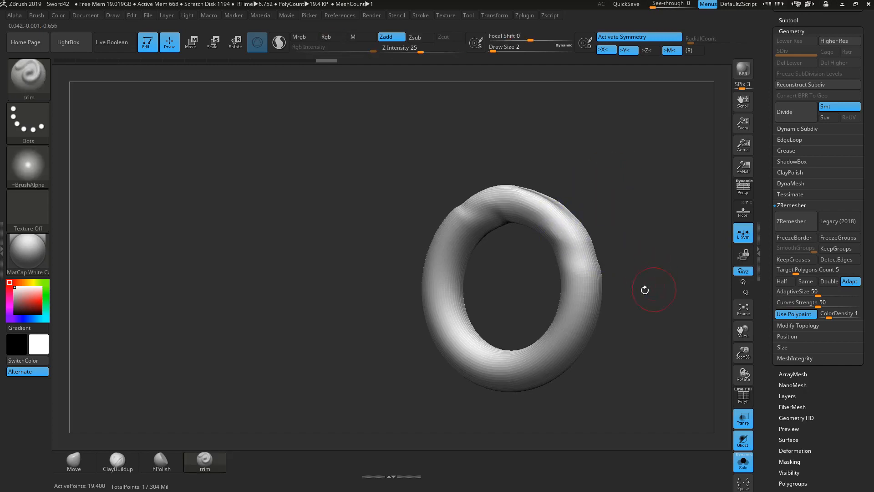
mouse_move(589, 289)
left_mouse_down("shift")
mouse_move(601, 273)
mouse_move(573, 253)
left_mouse_up("shift")
Step: Mask the inner surface of the ring's outward-facing arc and invert the mask
mouse_move(517, 270)
left_mouse_down("alt")
mouse_move(454, 284)
mouse_move(504, 297)
left_mouse_up("alt")
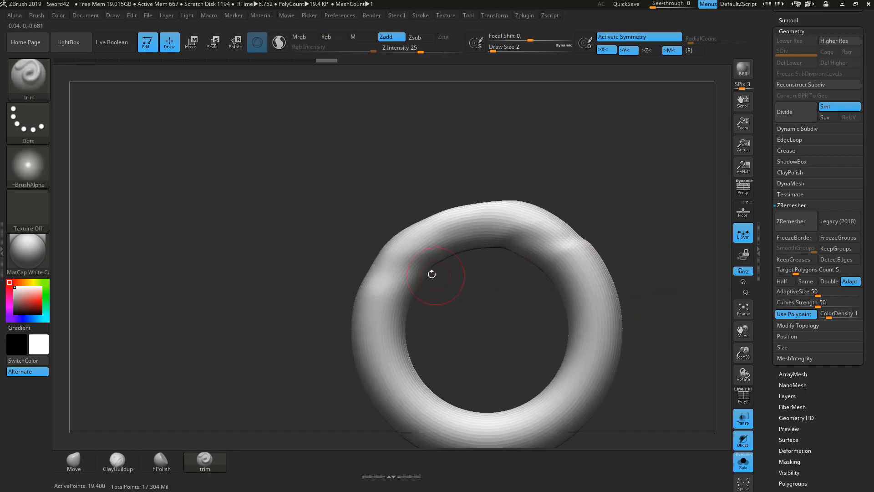
mouse_move(431, 274)
left_mouse_down("ctrl")
mouse_move(423, 271)
mouse_move(498, 237)
mouse_move(547, 241)
mouse_move(569, 271)
mouse_move(471, 237)
mouse_move(393, 296)
mouse_move(385, 291)
mouse_move(402, 313)
left_mouse_up("ctrl")
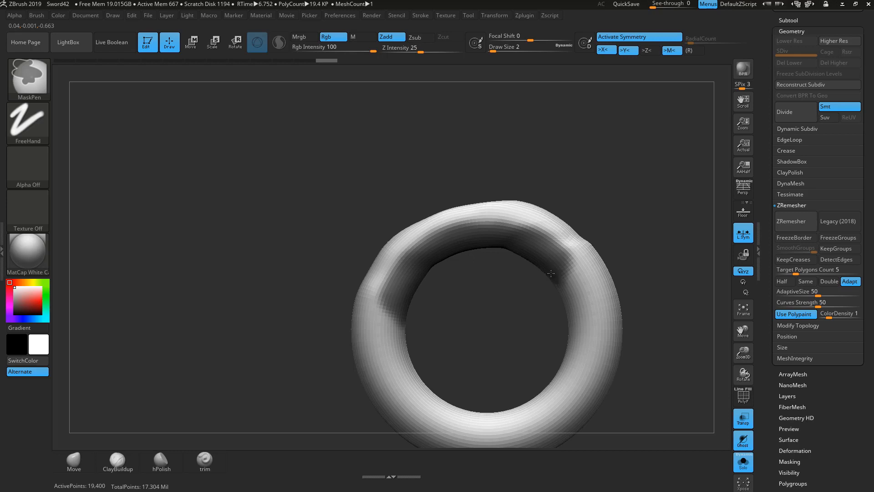
left_click_drag(551, 273, 576, 264, "ctrl")
mouse_move(504, 313)
left_mouse_down()
mouse_move(504, 335)
mouse_move(506, 300)
mouse_move(593, 292)
mouse_move(566, 304)
mouse_move(602, 215)
left_mouse_up()
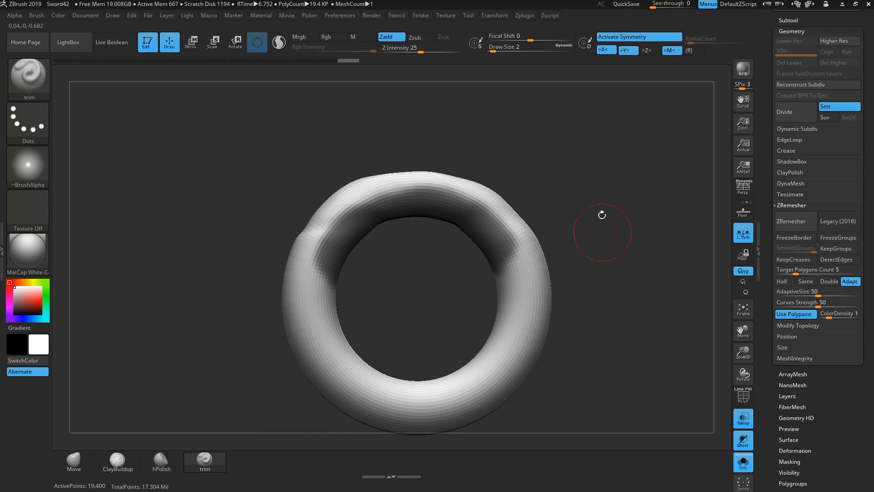
key("ctrl")
right_click_drag(610, 272, 507, 245, "ctrl")
left_click(598, 270, "ctrl")
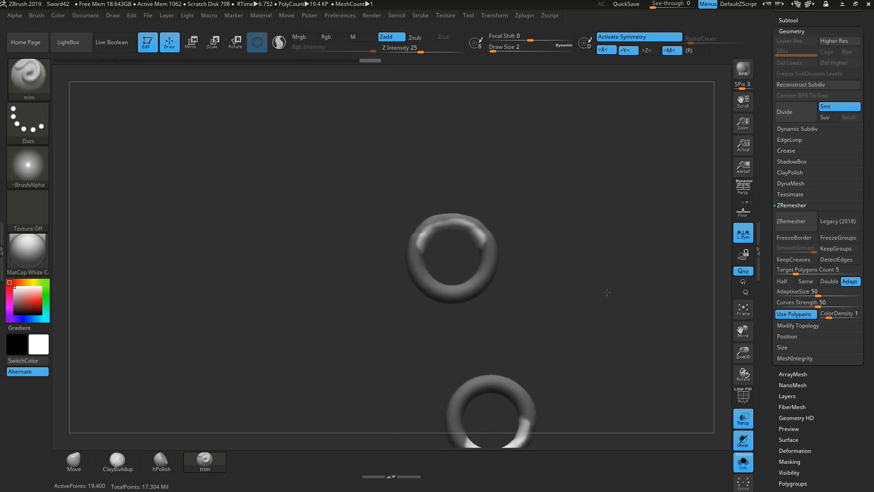
Step: Stretch the unmasked inner arc toward the ring's centre with the transform gizmo to thicken that section
mouse_move(606, 292)
right_mouse_down()
mouse_move(559, 271)
mouse_move(552, 244)
mouse_move(232, 149)
right_mouse_up()
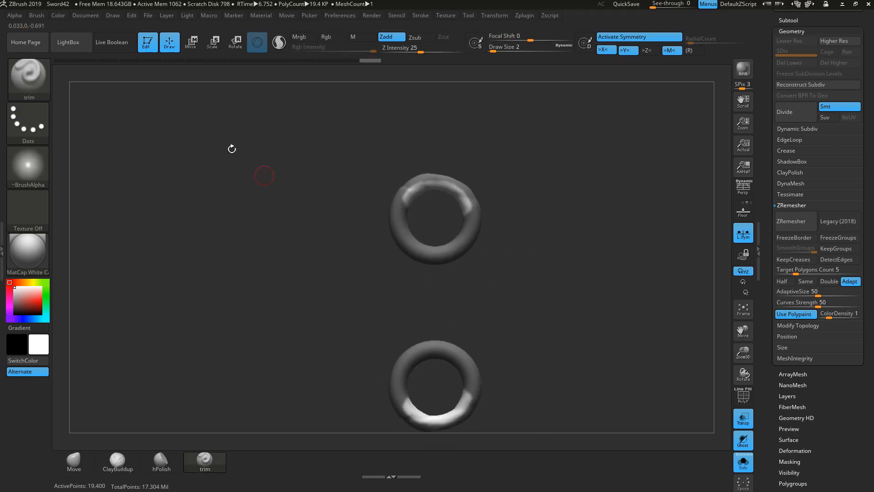
left_click(191, 46)
left_click_drag(440, 411, 447, 362)
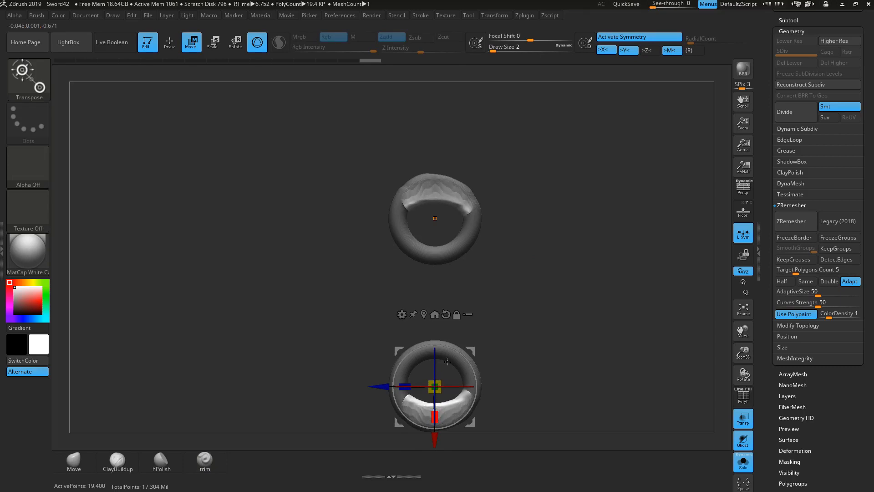
right_click_drag(537, 299, 599, 266)
right_click_drag(571, 183, 551, 408, "alt")
Step: Compare the thickened ring with the surrounding snake head, isolate it again, and clear its mask
left_click(743, 463)
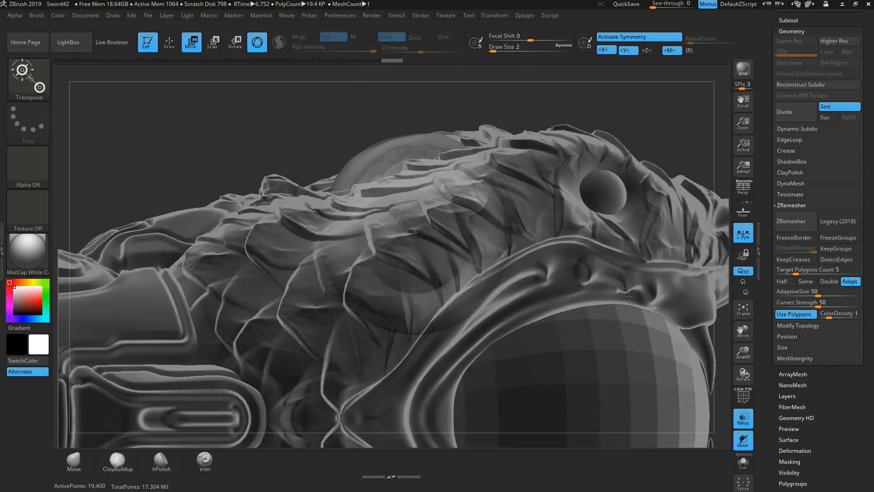
mouse_move(592, 136)
right_mouse_down()
mouse_move(580, 118)
mouse_move(527, 131)
mouse_move(608, 139)
mouse_move(630, 153)
right_mouse_up()
left_click(748, 468)
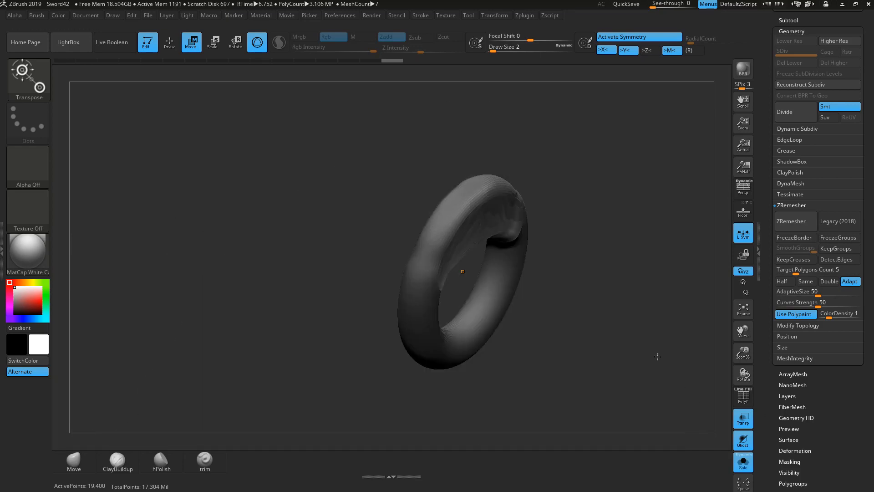
right_click_drag(658, 355, 615, 320)
left_click_drag(624, 300, 663, 249, "ctrl")
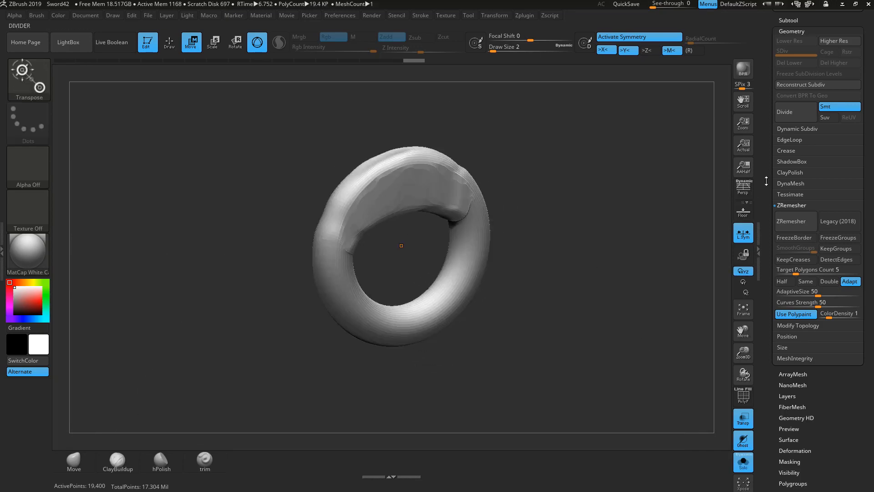
Step: Try to remesh the ring with DynaMesh at resolution 1320
left_click(790, 184)
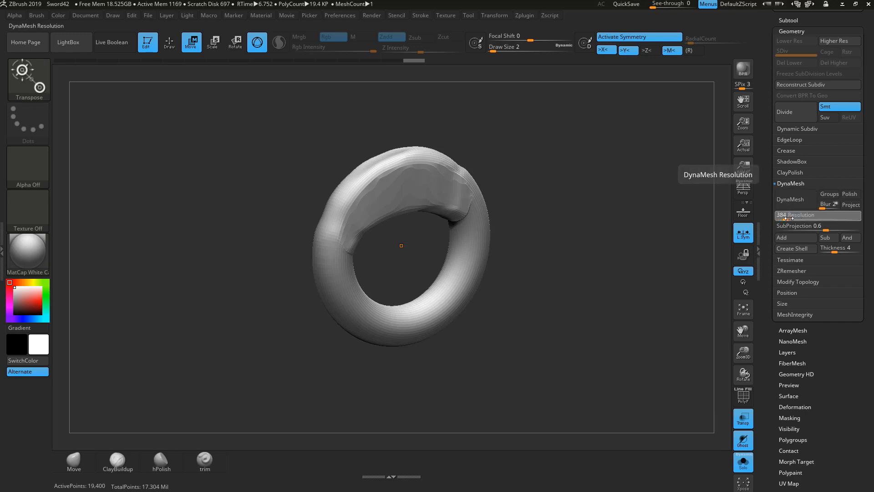
left_click(804, 220)
right_click_drag(615, 324, 576, 274, "alt")
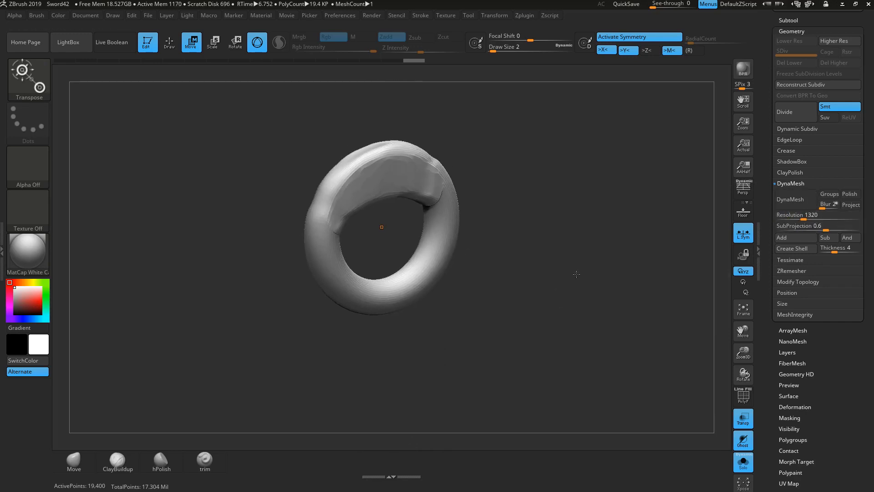
left_click(790, 203)
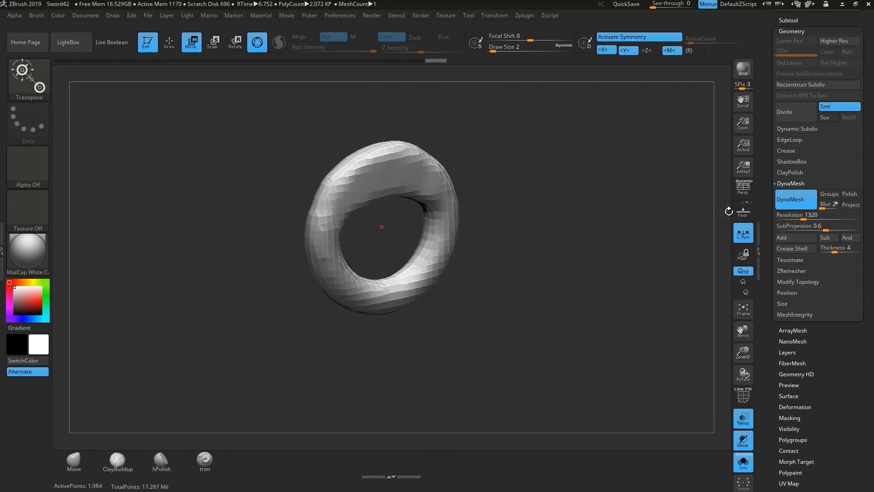
key("ctrl+z")
Step: Remesh the ring with DynaMesh at resolution 2264 and show it together with the snake head
left_click_drag(801, 216, 823, 216)
left_click(791, 199)
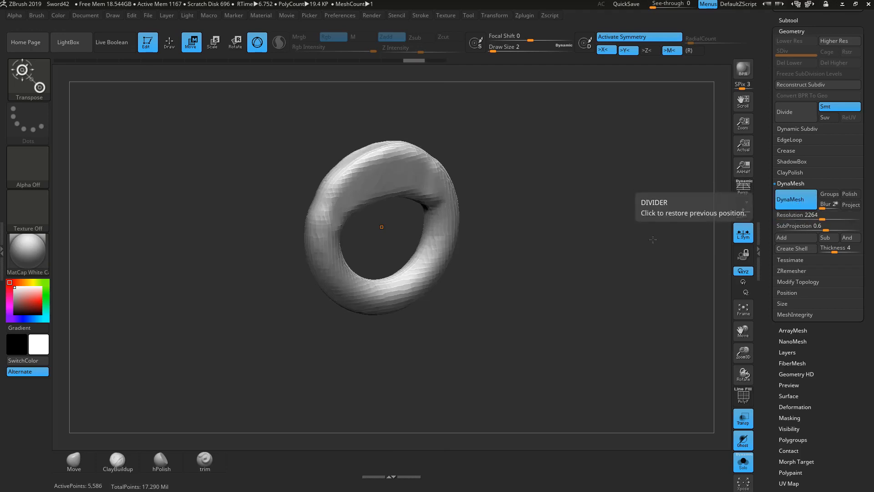
left_click_drag(628, 282, 557, 331)
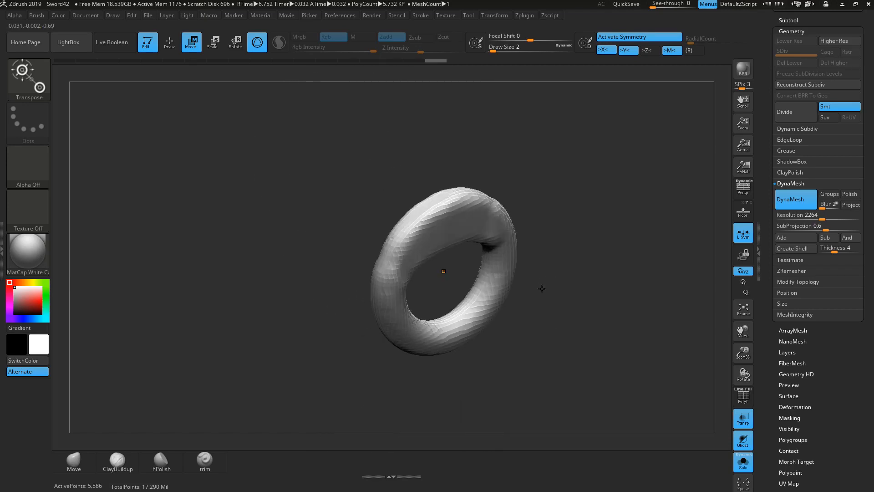
left_click(743, 461)
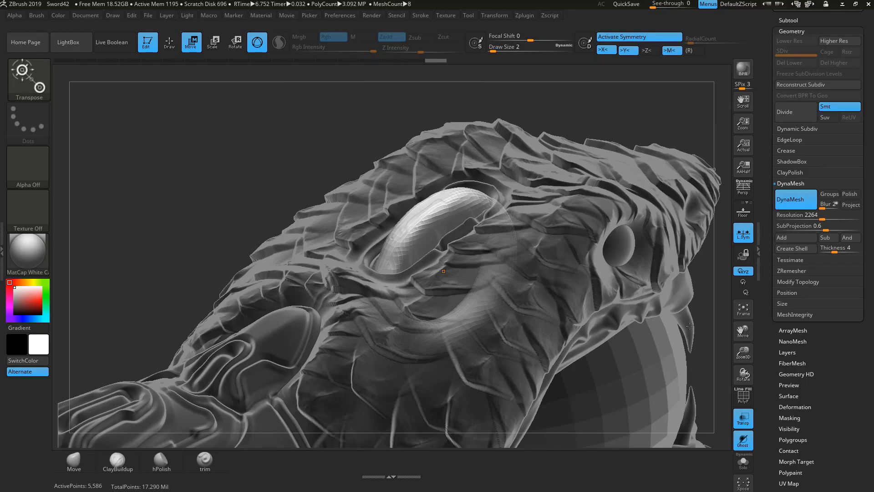
left_click_drag(710, 311, 657, 332)
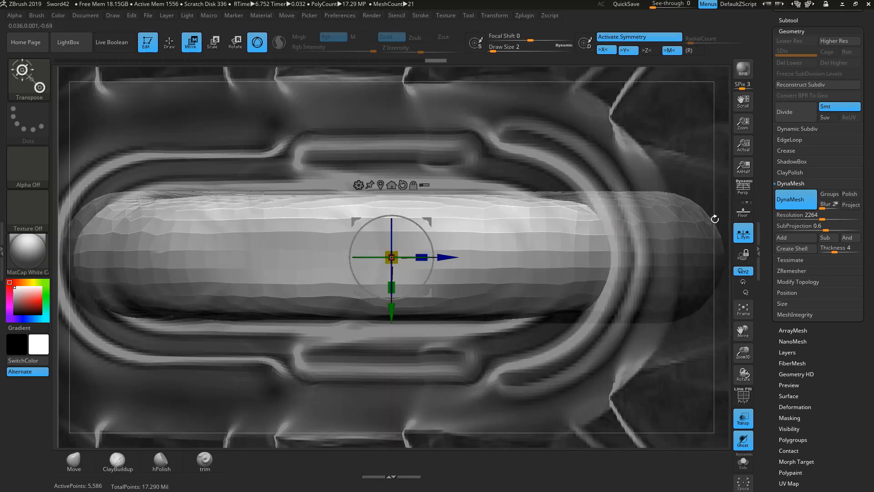
left_click_drag(716, 211, 746, 365, "alt")
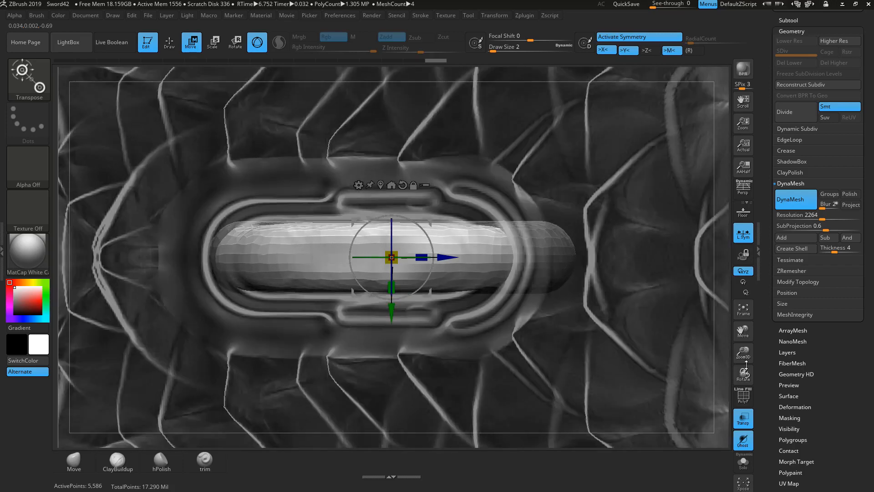
Step: Turn off transparency and widen the ring insert crosswise so it fills its oval socket
left_click(743, 419)
left_click_drag(391, 288, 392, 387)
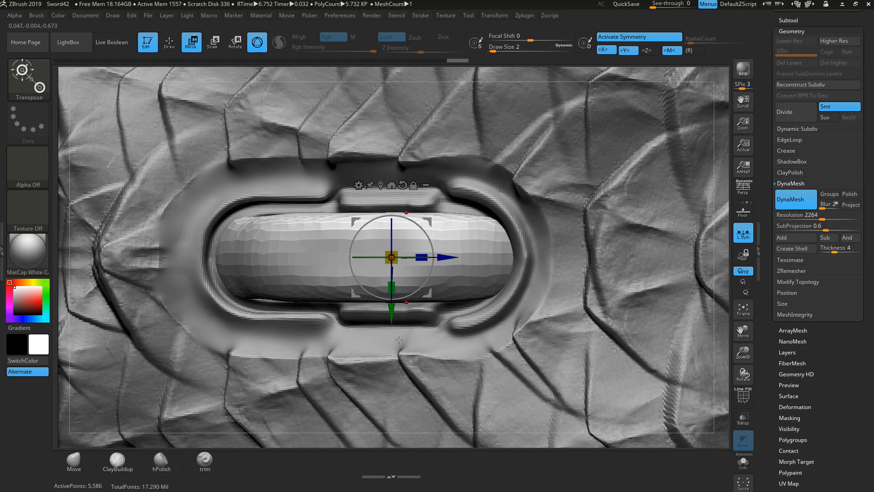
left_click_drag(586, 79, 562, 144)
key("f")
key("f")
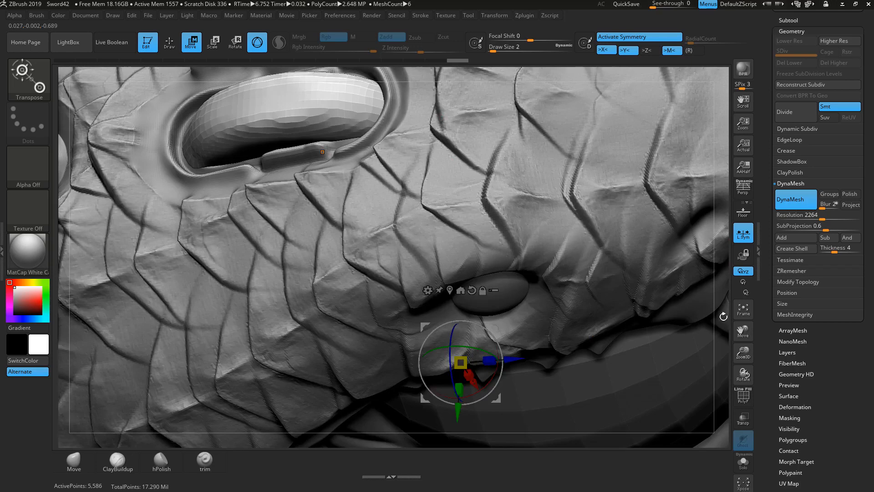
left_click_drag(723, 316, 721, 297)
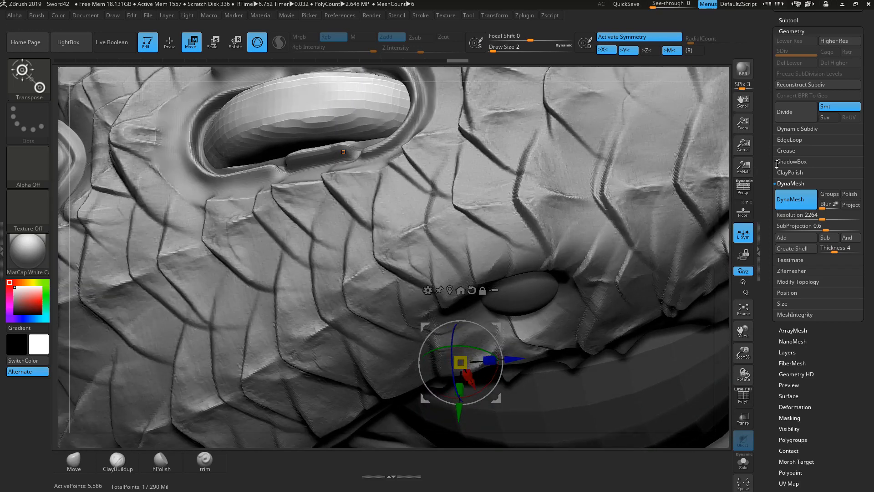
Step: Retopologize the ring insert with ZRemesher at a target polygon count of 5 and subdivide it to level 2
left_click(791, 272)
left_click(792, 222)
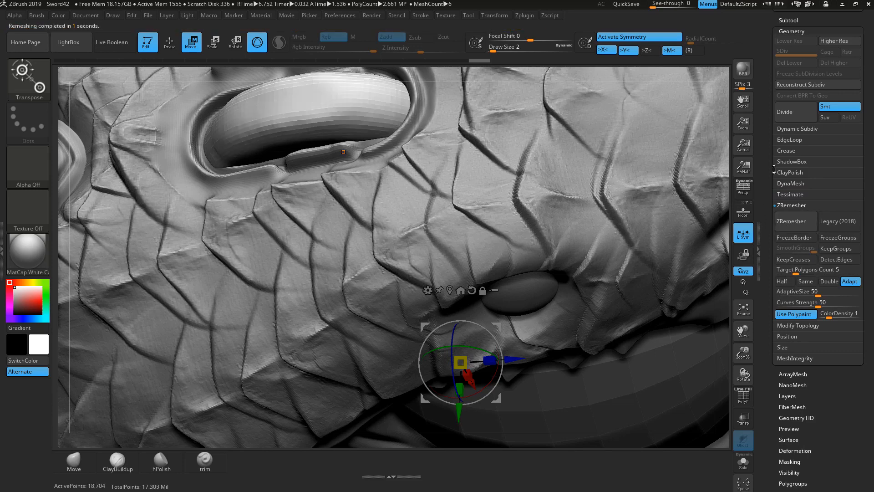
left_click(786, 117)
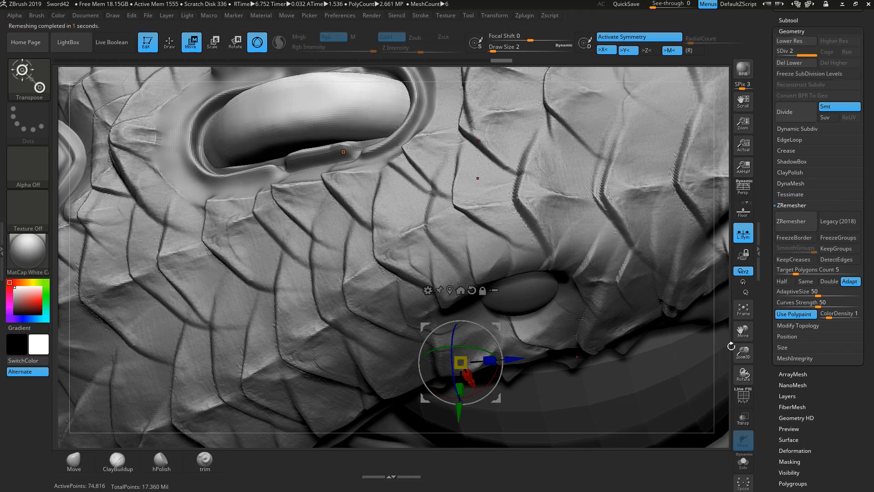
Step: Isolate the ring and smooth its outer surface with the Smooth brush at draw size 3, then show all subtools again
left_click(744, 462)
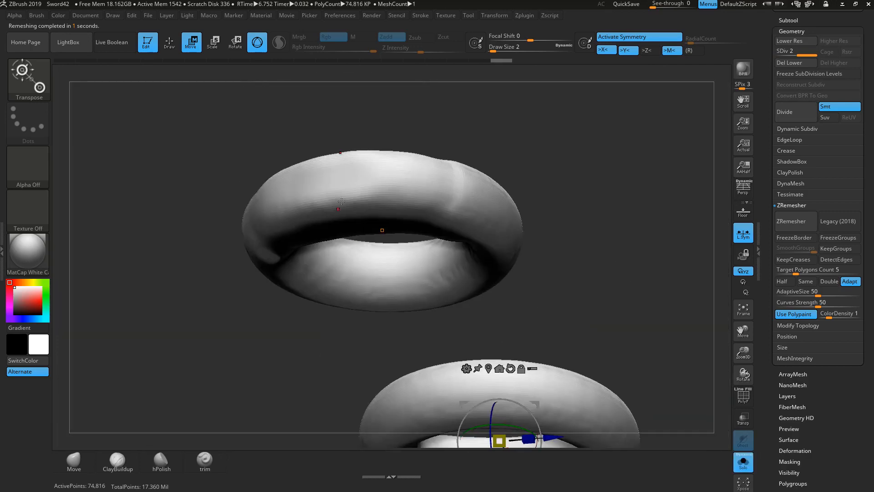
key("space")
left_click_drag(341, 189, 346, 190)
left_click_drag(504, 150, 458, 132)
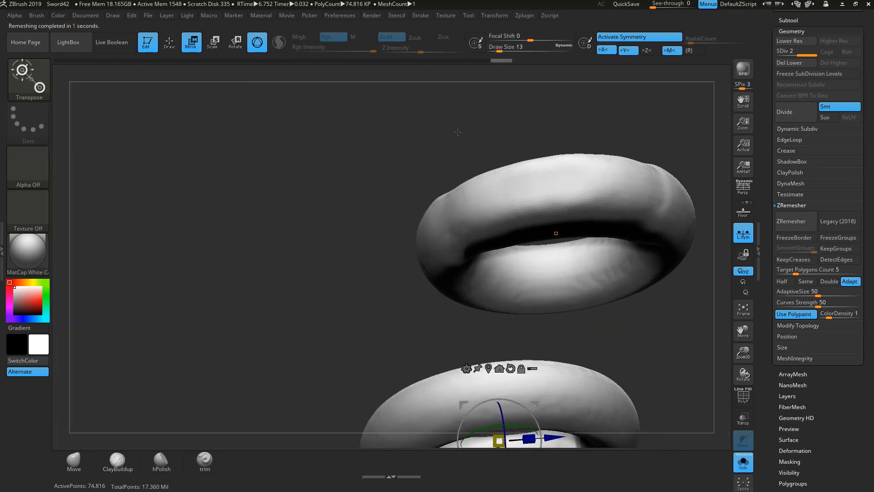
left_click(169, 42)
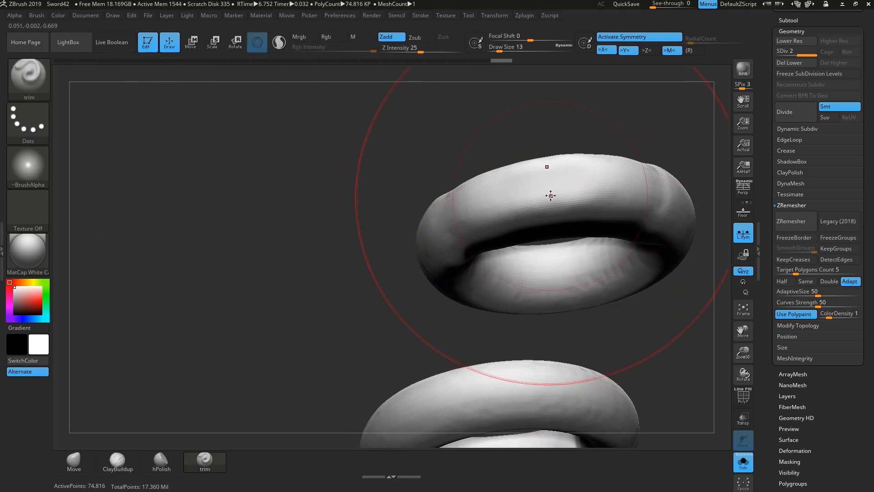
key("space")
left_click_drag(550, 196, 542, 196)
key("shift")
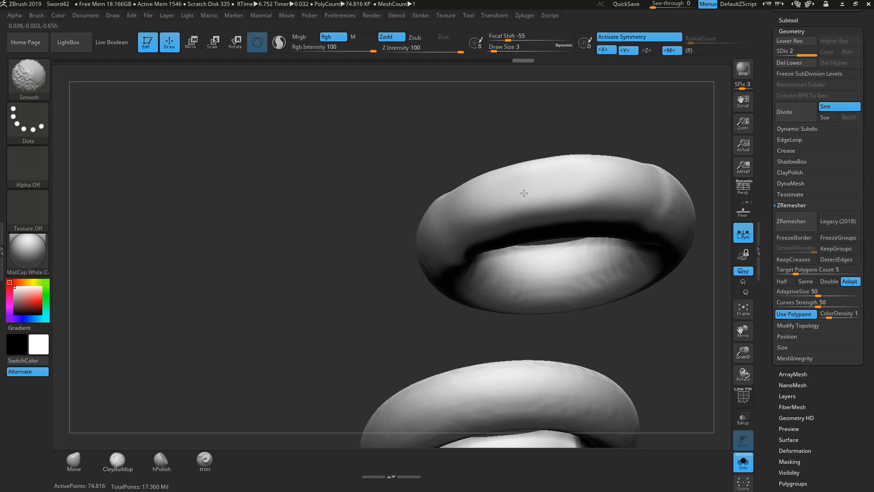
mouse_move(524, 193)
left_mouse_down("shift")
mouse_move(597, 184)
mouse_move(656, 191)
left_mouse_up("shift")
mouse_move(603, 320)
left_mouse_down()
mouse_move(660, 313)
mouse_move(664, 335)
left_mouse_up()
left_click(743, 462)
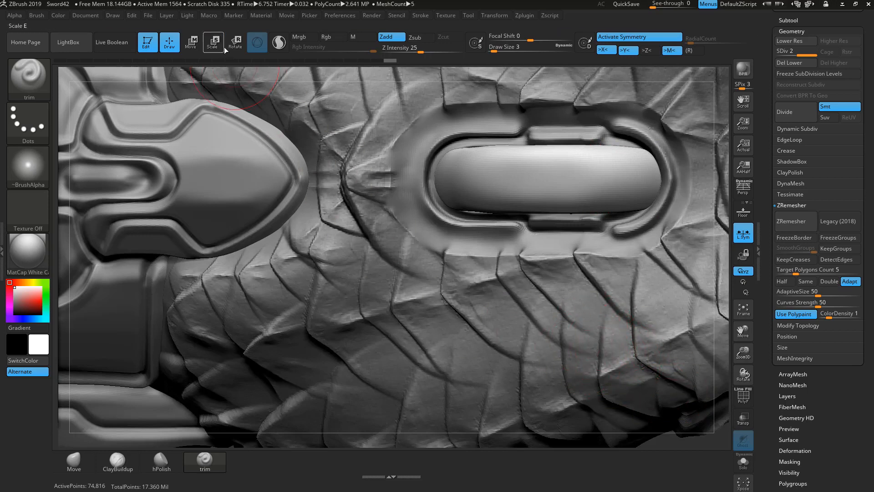
Step: Shift the ring slightly along the length of its socket and subdivide it to level 3
key("w")
left_click_drag(628, 177, 622, 177)
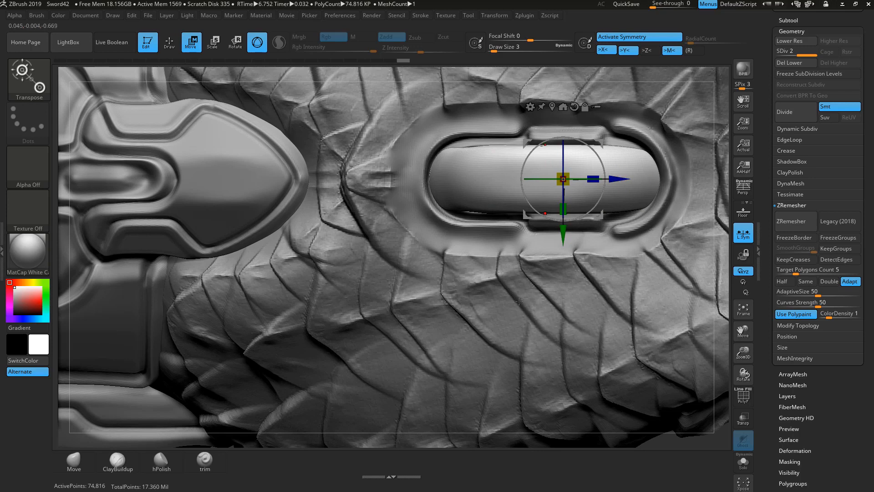
left_click(793, 113)
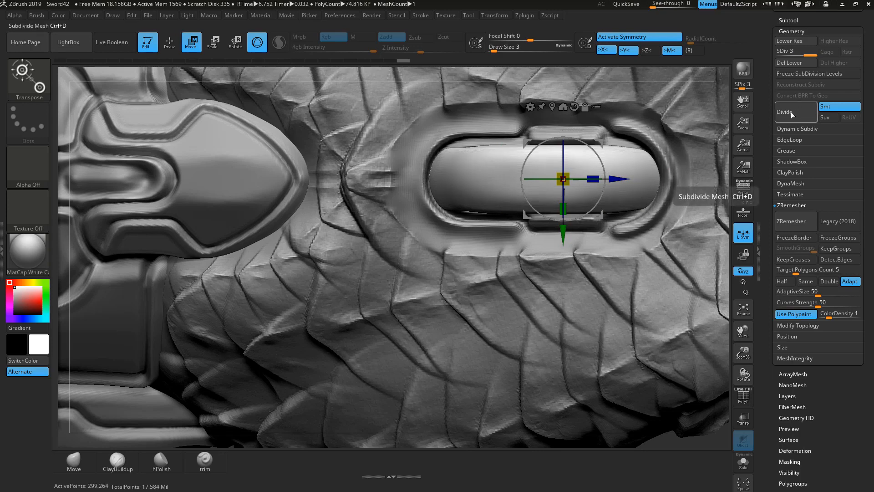
Step: Set the trim brush to draw size 1 and turn on transparency with the ring seen from the side
left_click(174, 46)
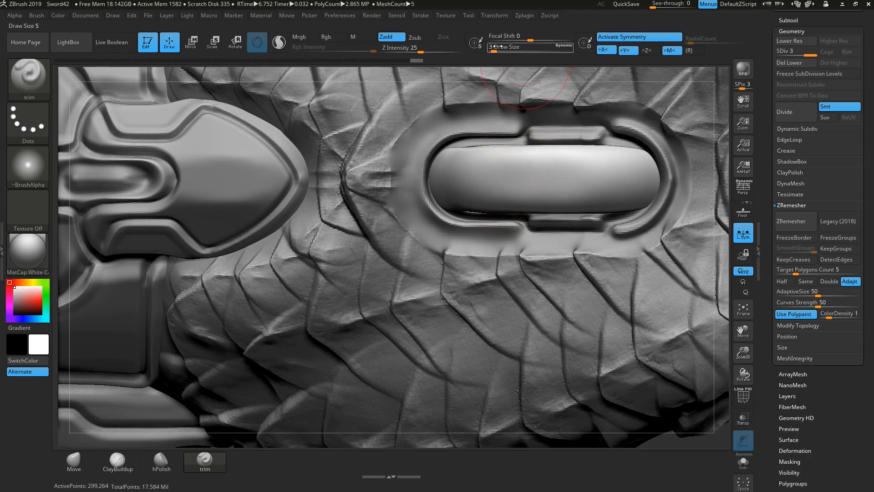
left_click_drag(497, 47, 488, 46)
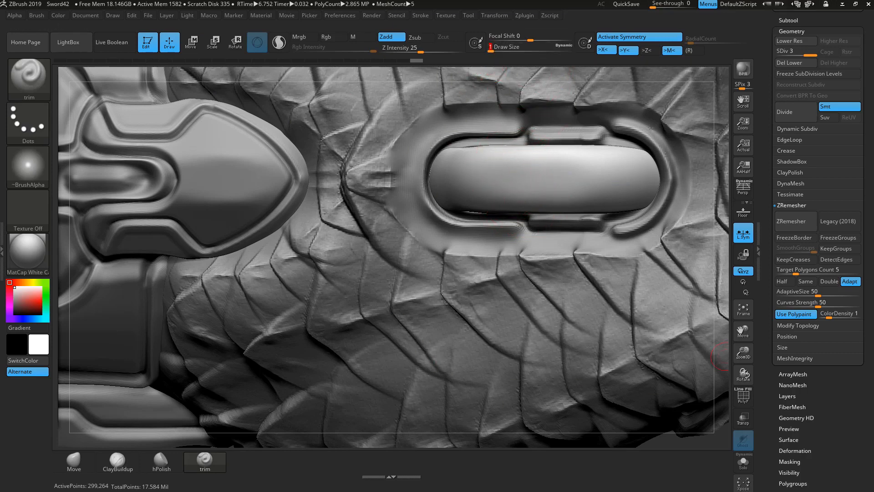
key("w")
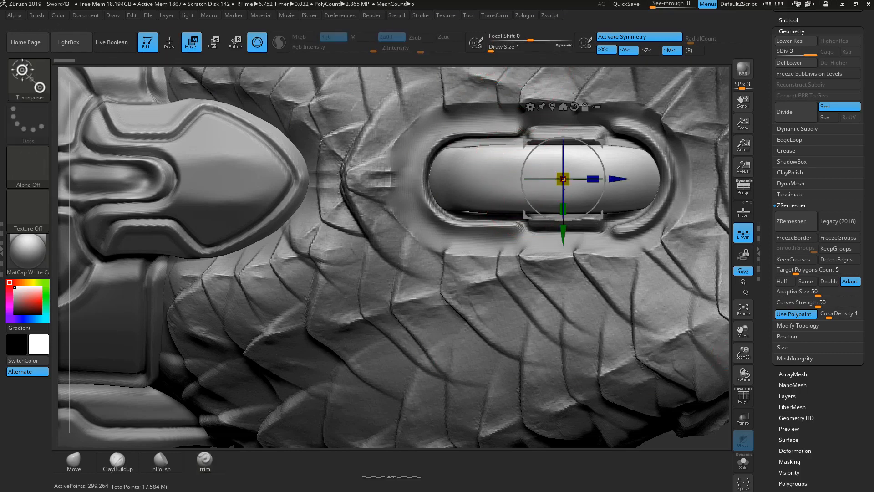
left_click(170, 43)
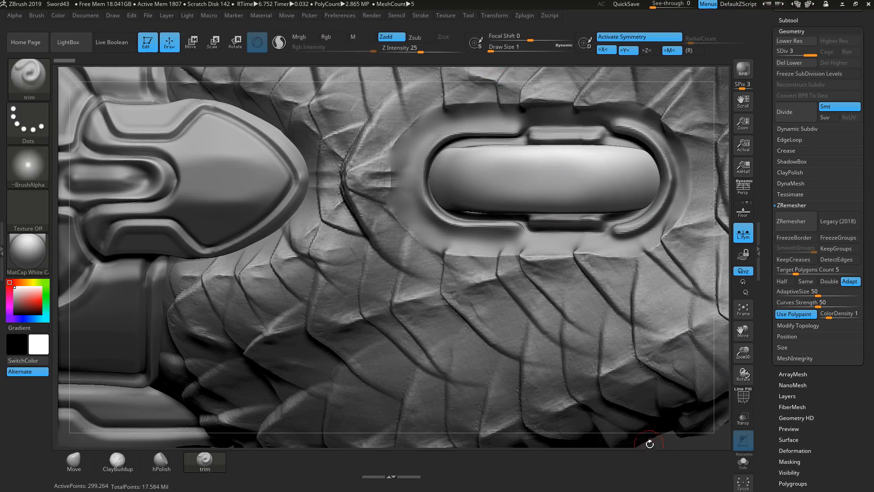
left_click_drag(650, 443, 654, 384)
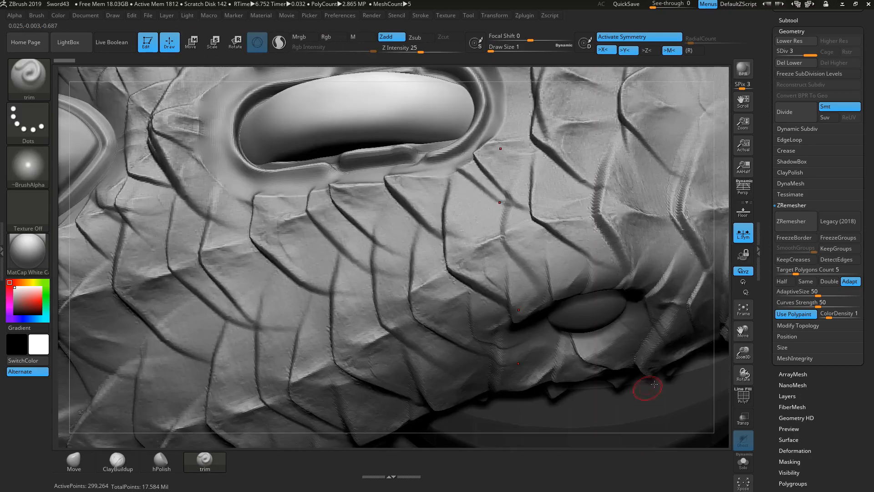
left_click(743, 463)
left_click_drag(597, 377, 685, 395)
left_click(748, 467)
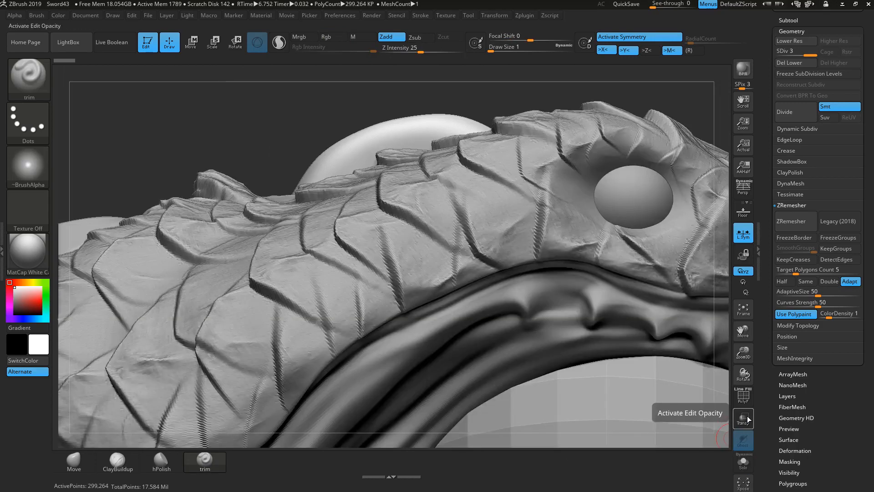
left_click(743, 419)
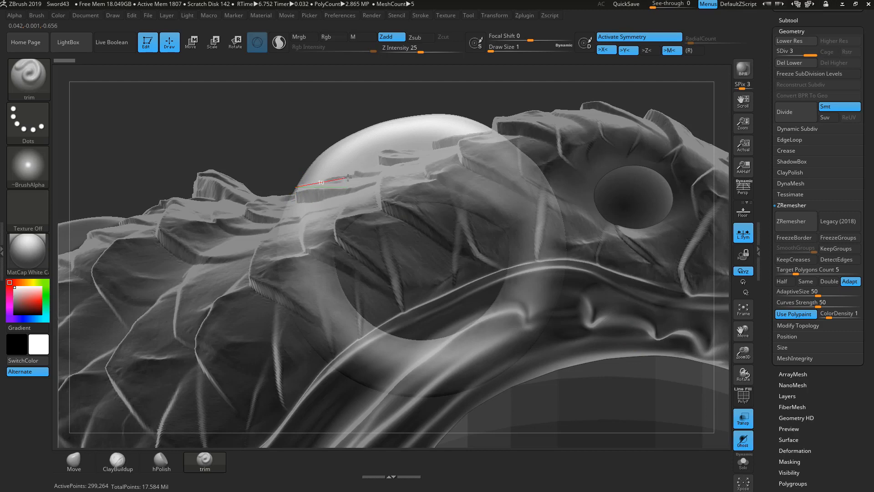
left_click_drag(347, 177, 348, 178)
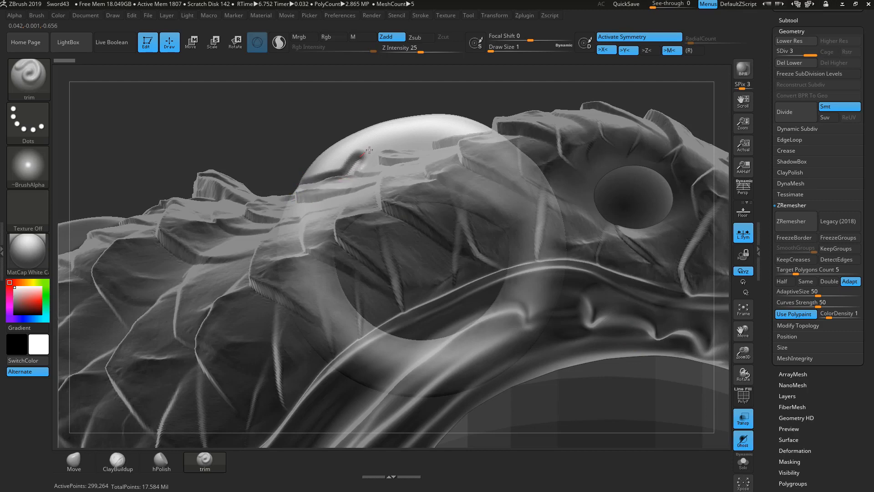
left_click_drag(387, 145, 454, 149)
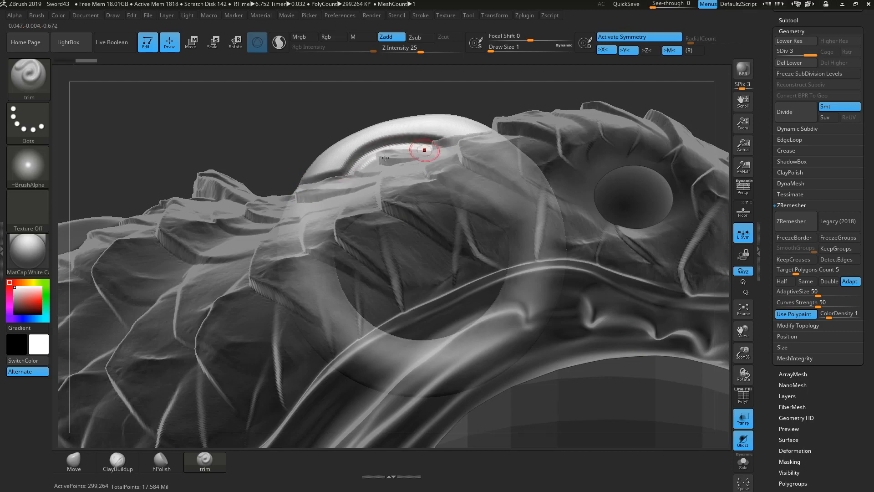
key("ctrl+z")
Step: Carve a curved groove along the side of the ring's exposed arc with the trim brush, outlining a raised panel
mouse_move(362, 169)
left_mouse_down()
mouse_move(406, 133)
mouse_move(448, 135)
left_mouse_up()
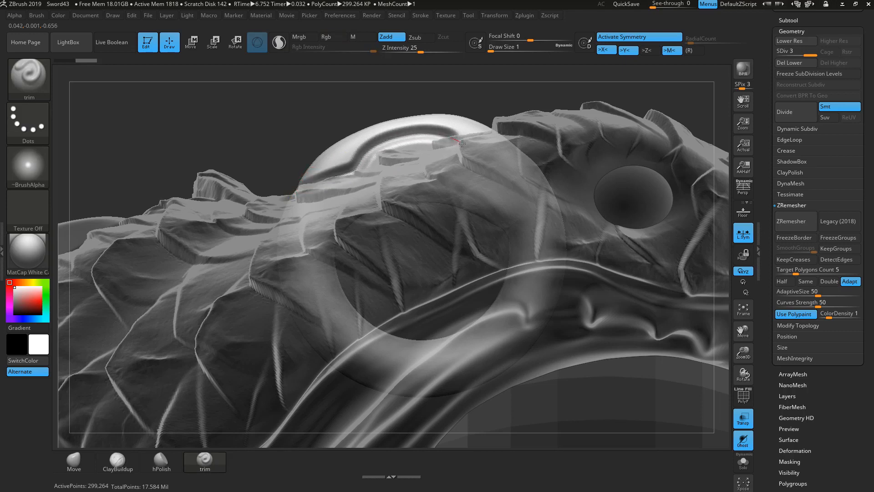
left_click_drag(514, 122, 514, 122)
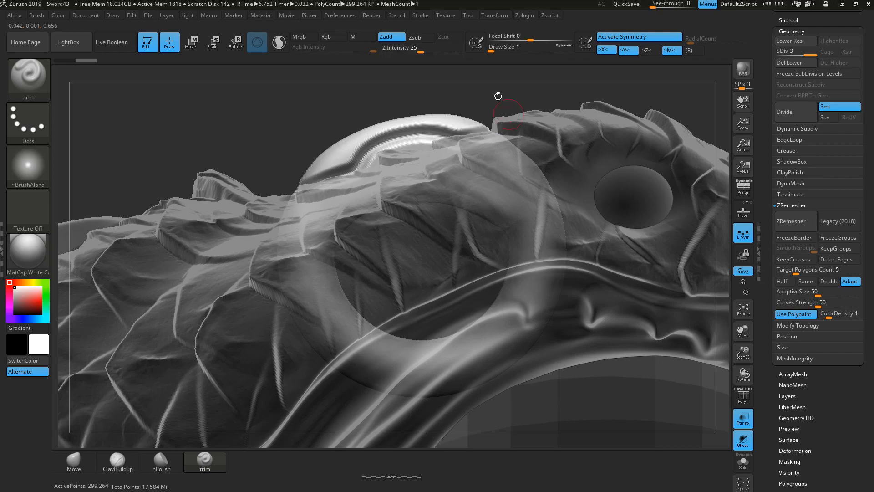
Step: Carve a straight elongated slot along the centreline of the ring's outer panel with repeated trim brush strokes
left_click_drag(498, 94, 288, 165)
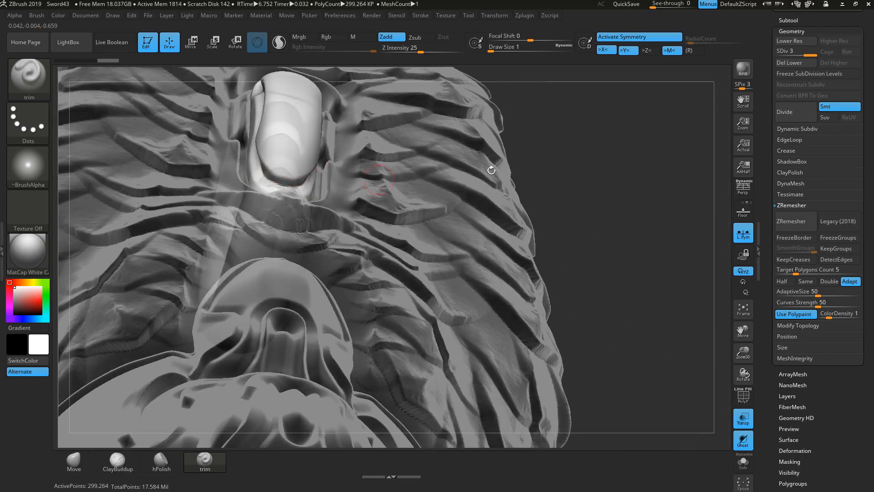
mouse_move(593, 174)
left_mouse_down()
mouse_move(576, 212)
mouse_move(709, 141)
mouse_move(696, 228)
mouse_move(700, 299)
mouse_move(371, 94)
mouse_move(392, 83)
mouse_move(394, 102)
left_mouse_up()
mouse_move(336, 197)
left_mouse_down()
mouse_move(328, 187)
mouse_move(372, 195)
left_mouse_up()
mouse_move(713, 274)
left_mouse_down("shift")
mouse_move(683, 255)
mouse_move(644, 205)
left_mouse_up("shift")
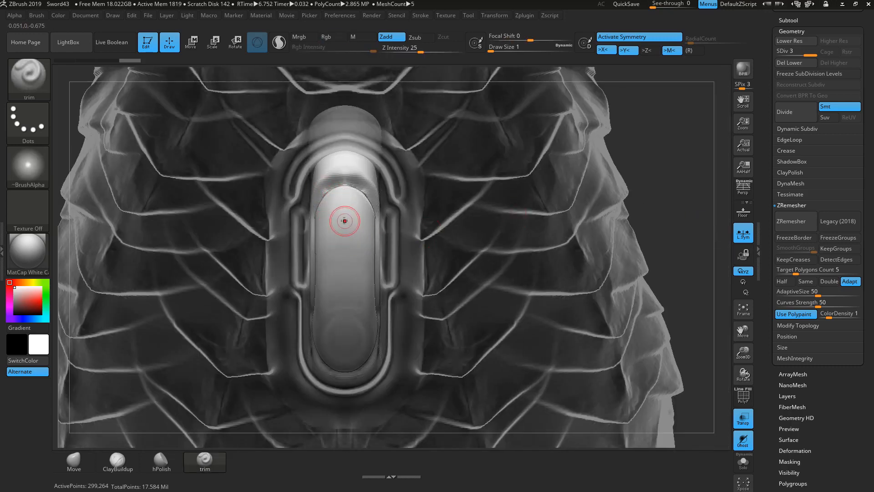
left_click_drag(346, 314, 345, 314)
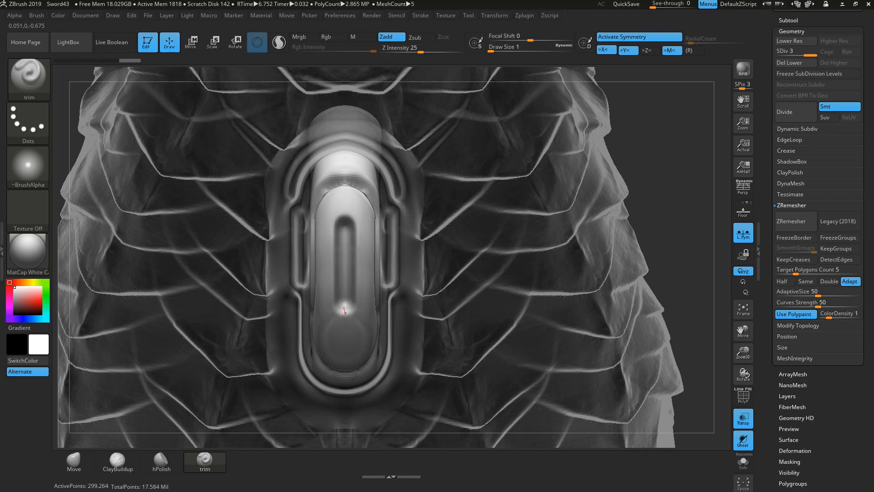
left_click_drag(343, 213, 343, 214)
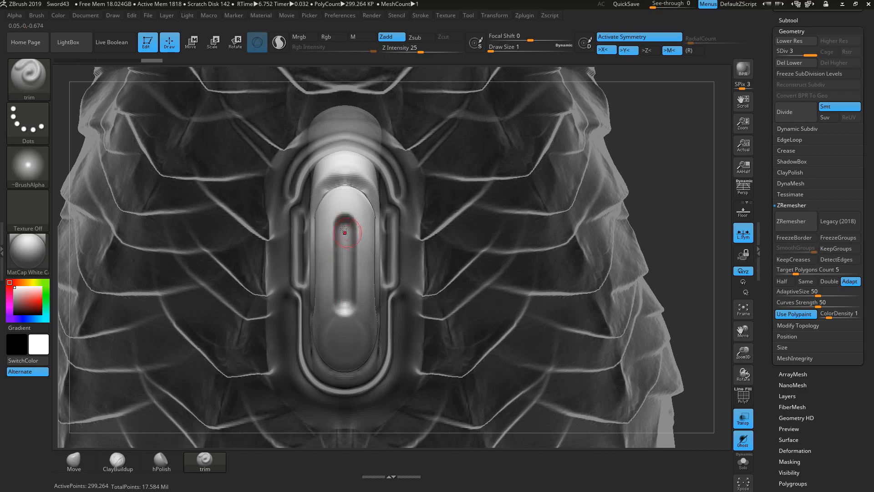
left_click_drag(346, 288, 346, 289)
left_click_drag(343, 279, 337, 228)
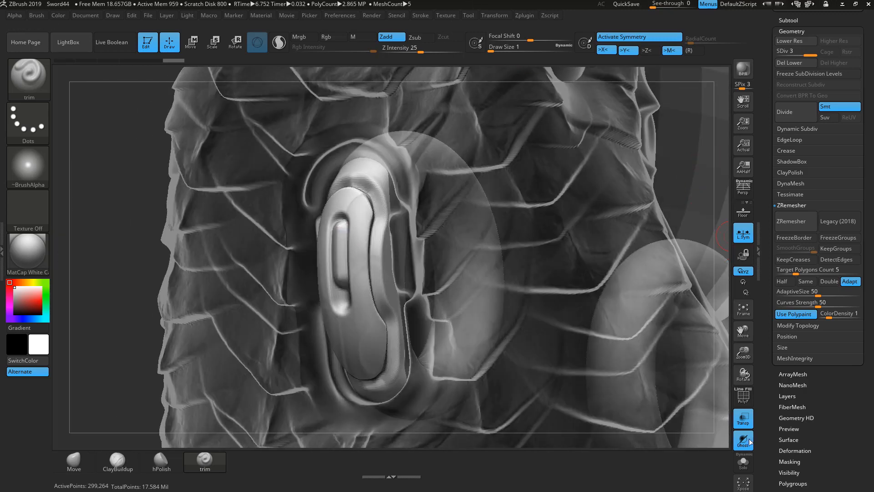
Step: Turn off transparency, select the scaled body and carve a contour line around the sides and upper end of the oval socket
left_click(742, 421)
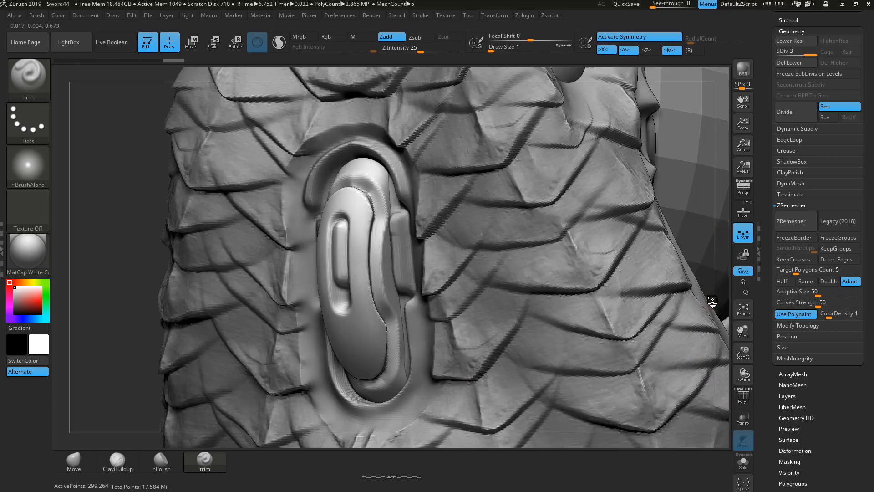
mouse_move(700, 295)
right_mouse_down("ctrl")
mouse_move(687, 275)
mouse_move(709, 288)
mouse_move(700, 286)
right_mouse_up("ctrl")
mouse_move(633, 379)
right_mouse_down()
mouse_move(661, 325)
mouse_move(626, 362)
mouse_move(603, 344)
right_mouse_up()
left_click(412, 236, "alt")
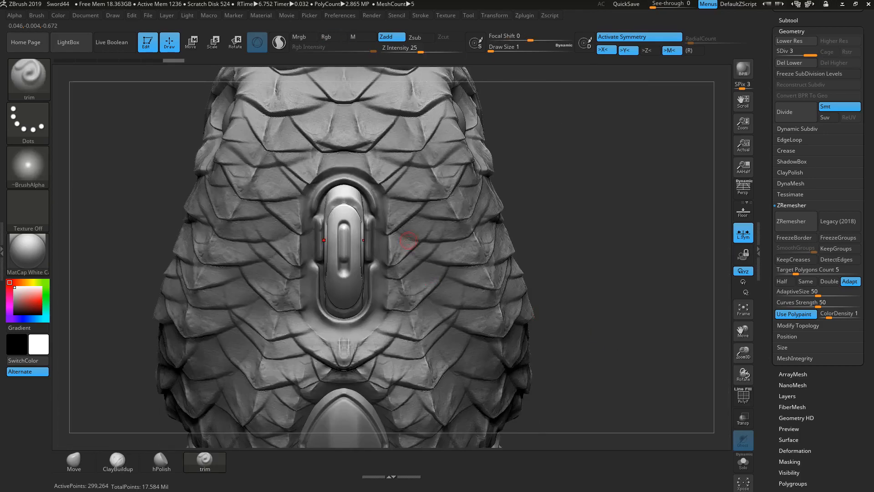
right_click_drag(586, 200, 378, 233, "ctrl")
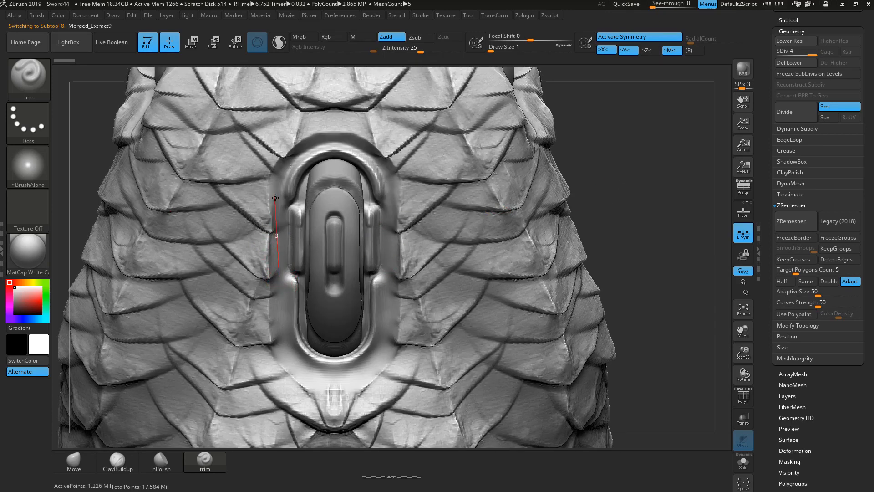
mouse_move(279, 199)
left_mouse_down()
mouse_move(286, 172)
mouse_move(326, 139)
left_mouse_up()
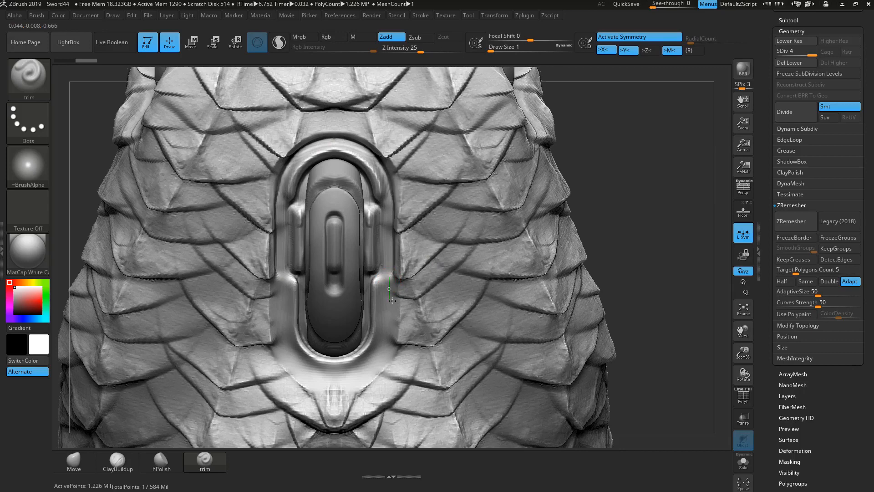
Step: Carve concentric contour lines around the socket's lower end and add short stepped grooves on both sides of it
mouse_move(393, 301)
left_mouse_down()
mouse_move(387, 364)
mouse_move(336, 387)
left_mouse_up()
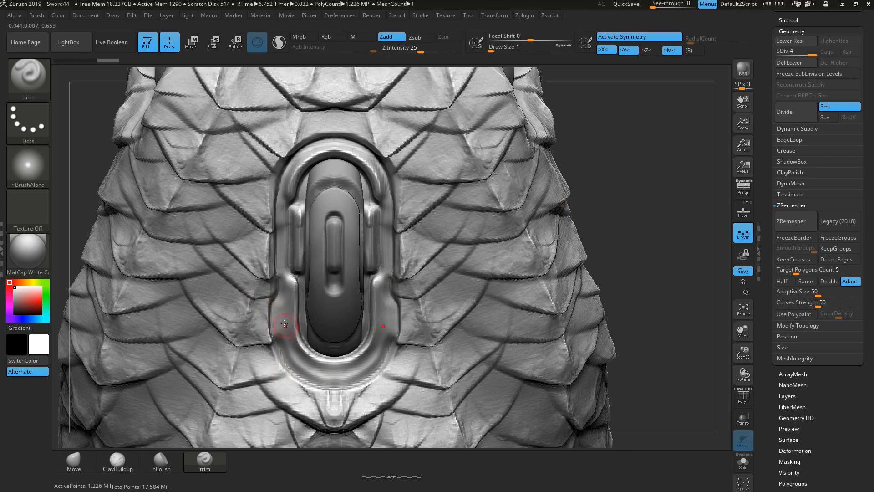
mouse_move(279, 327)
left_mouse_down()
mouse_move(293, 359)
mouse_move(347, 377)
left_mouse_up()
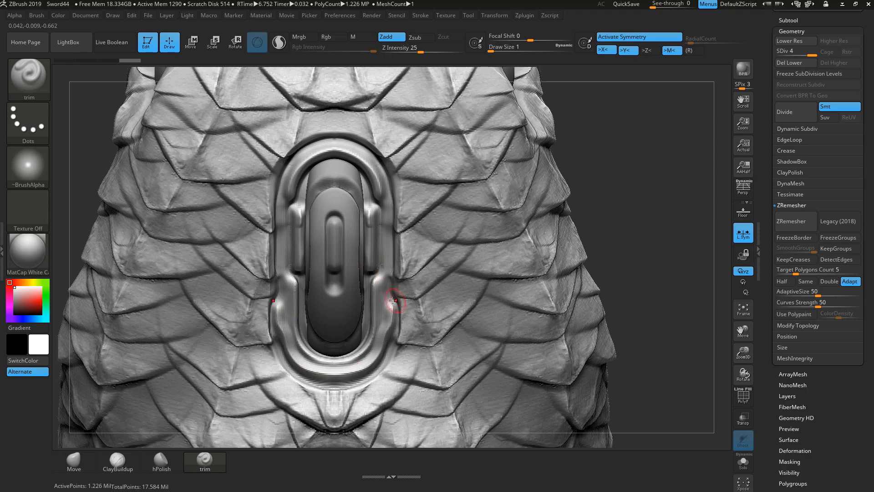
left_click_drag(384, 305, 379, 326)
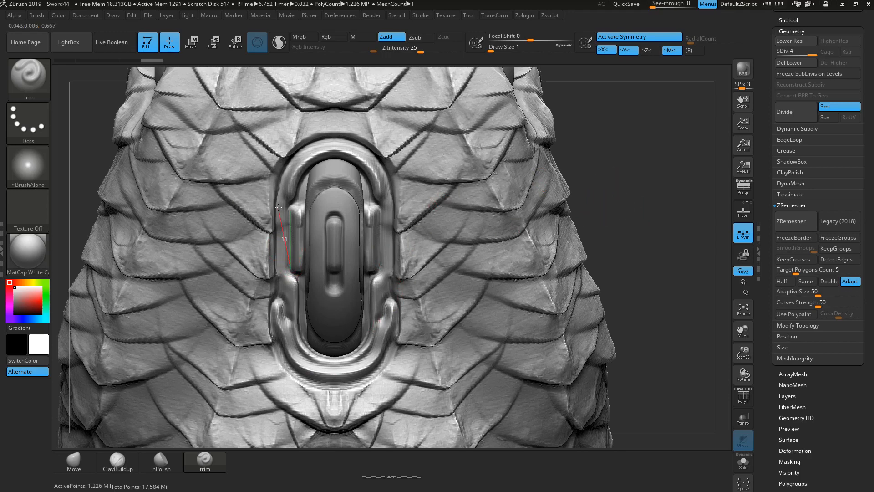
Step: Carve a straight groove along both long sides of the oval socket with the trim brush
left_click_drag(292, 200, 323, 213)
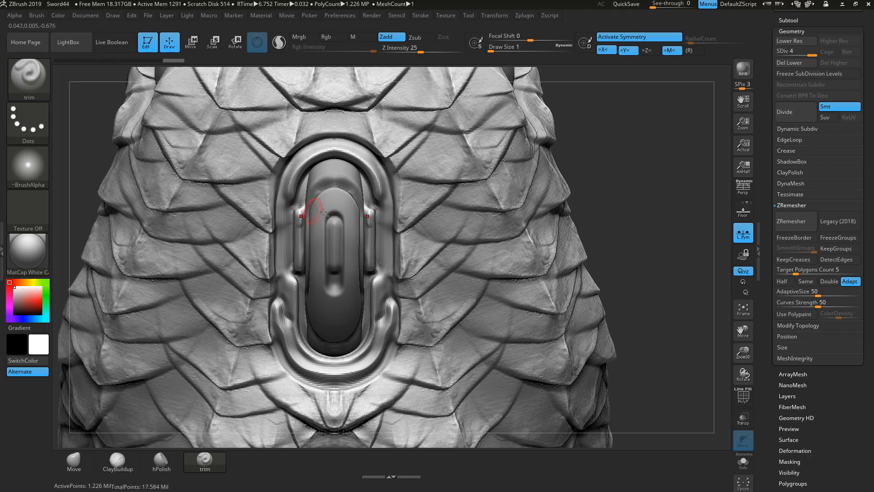
mouse_move(616, 168)
left_mouse_down()
mouse_move(598, 202)
mouse_move(573, 190)
mouse_move(600, 205)
mouse_move(636, 137)
mouse_move(612, 192)
mouse_move(581, 231)
mouse_move(616, 208)
left_mouse_up()
mouse_move(689, 243)
left_mouse_down("alt")
mouse_move(609, 233)
mouse_move(593, 254)
mouse_move(602, 271)
mouse_move(589, 265)
left_mouse_up("alt")
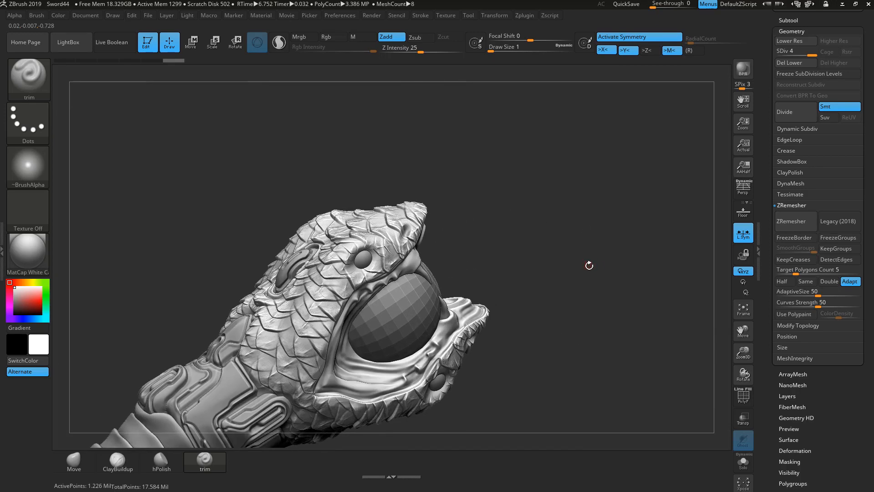
Step: Isolate the ring and deepen the groove along its side, adding a stepped notch beneath the raised panel
left_click(288, 264, "alt")
left_click(742, 461)
left_click_drag(559, 354, 544, 336, "shift")
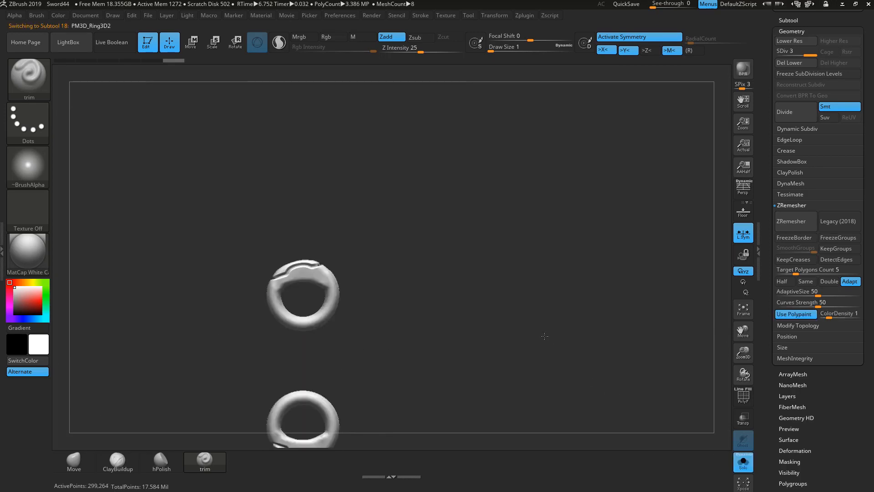
left_click_drag(420, 224, 604, 293, "alt")
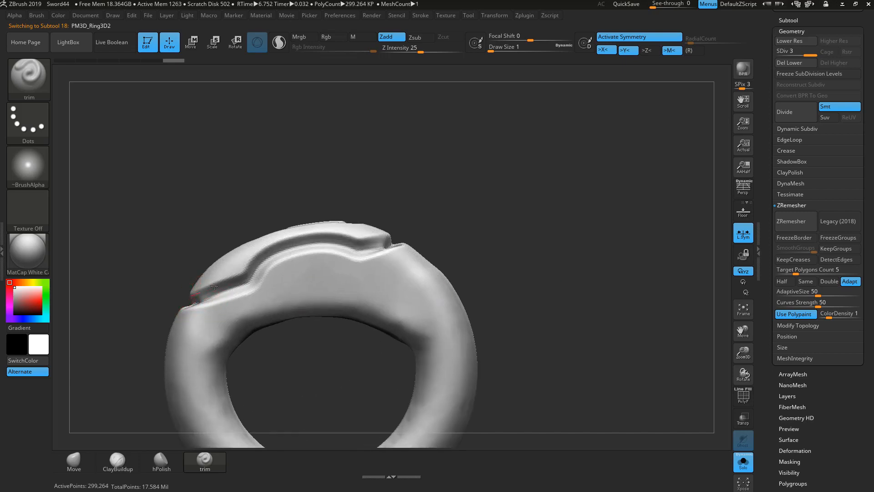
left_click_drag(241, 279, 244, 277)
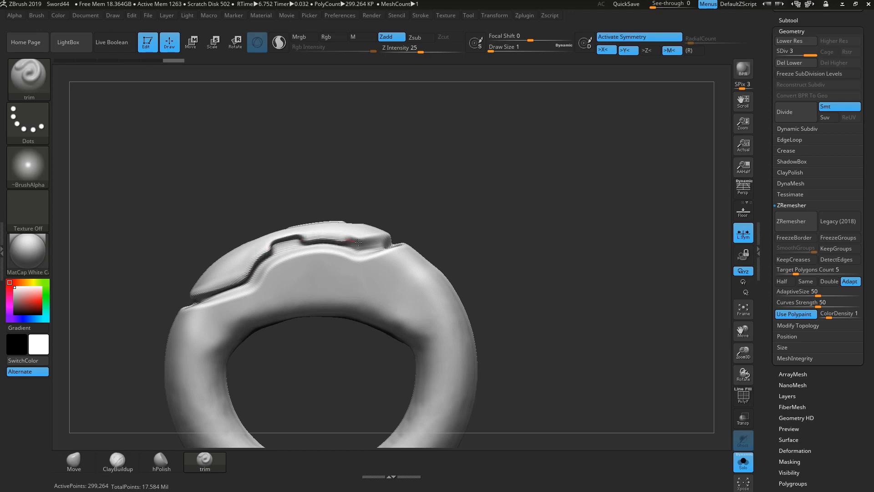
left_click_drag(397, 235, 397, 235)
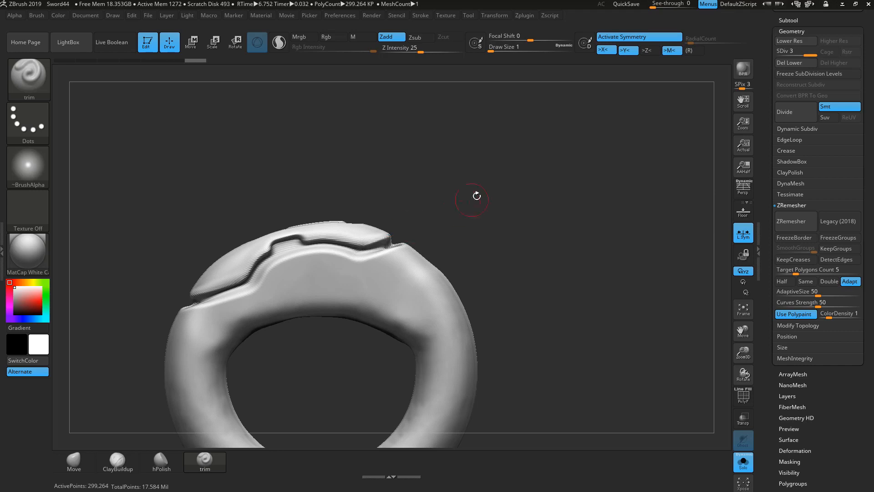
Step: Extend the deep groove around both rounded ends of the ring's raised panel to separate it from the band
left_click_drag(476, 195, 425, 260)
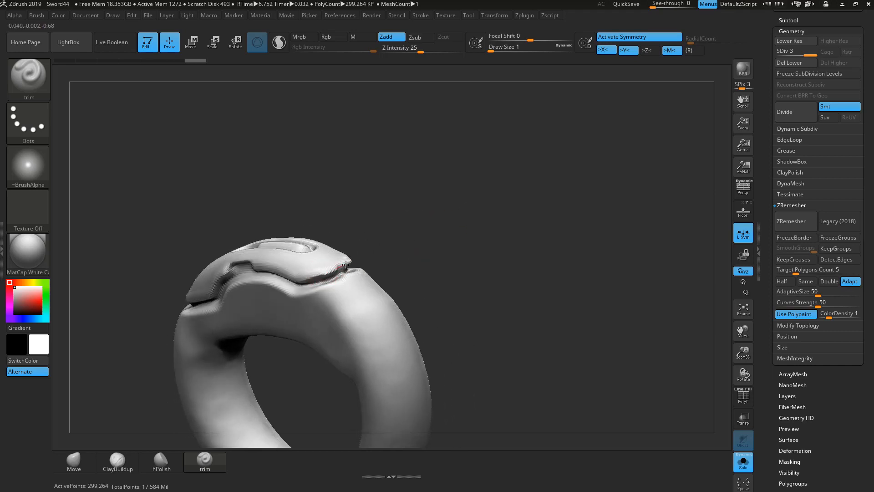
mouse_move(414, 219)
left_mouse_down()
mouse_move(426, 205)
mouse_move(225, 253)
left_mouse_up()
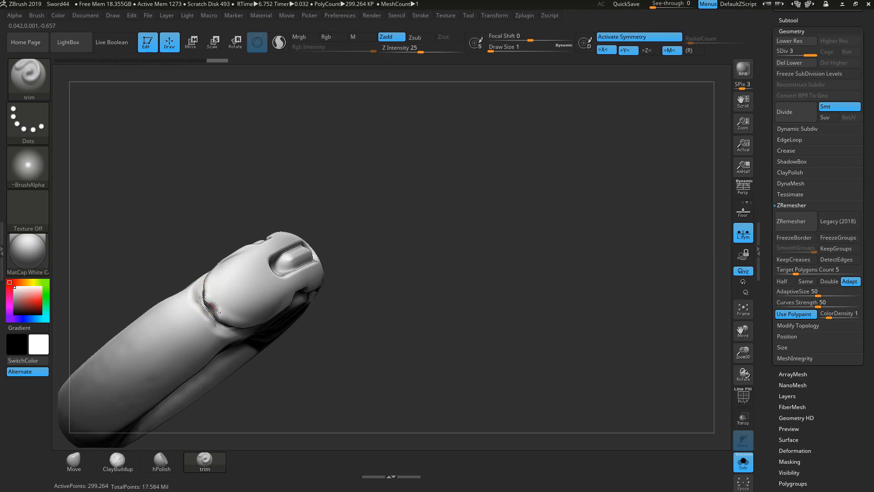
left_click_drag(274, 296, 355, 263)
left_click_drag(380, 169, 289, 238)
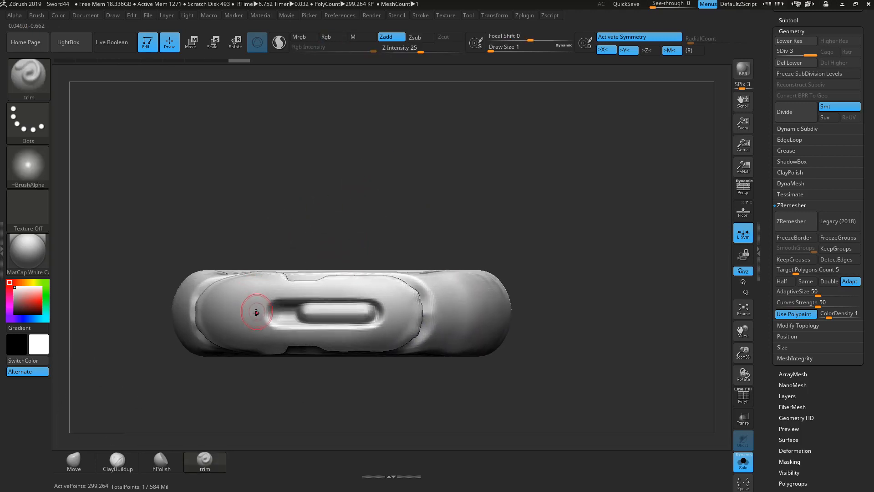
Step: Carve an elongated raised rim with side notches around the ring's centre slot and show the whole model again
mouse_move(255, 297)
left_mouse_down()
mouse_move(282, 288)
mouse_move(381, 294)
mouse_move(395, 321)
left_mouse_up()
left_click_drag(594, 349, 596, 401)
left_click(743, 461)
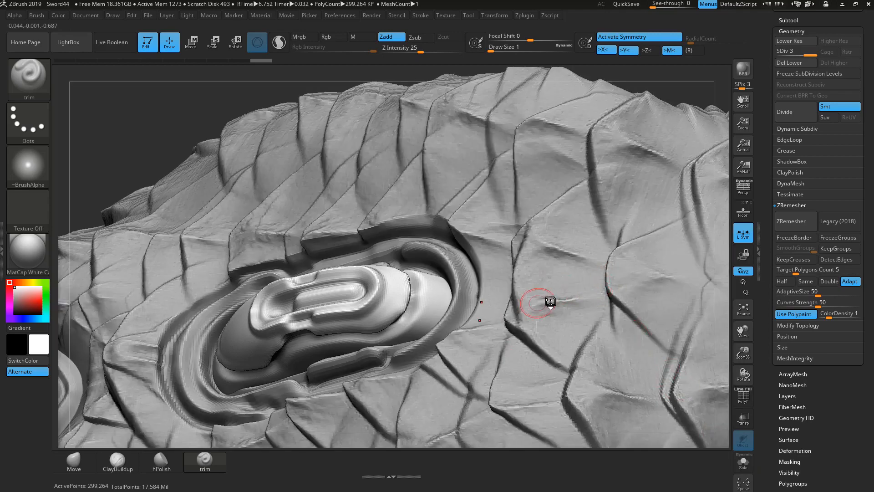
key("f")
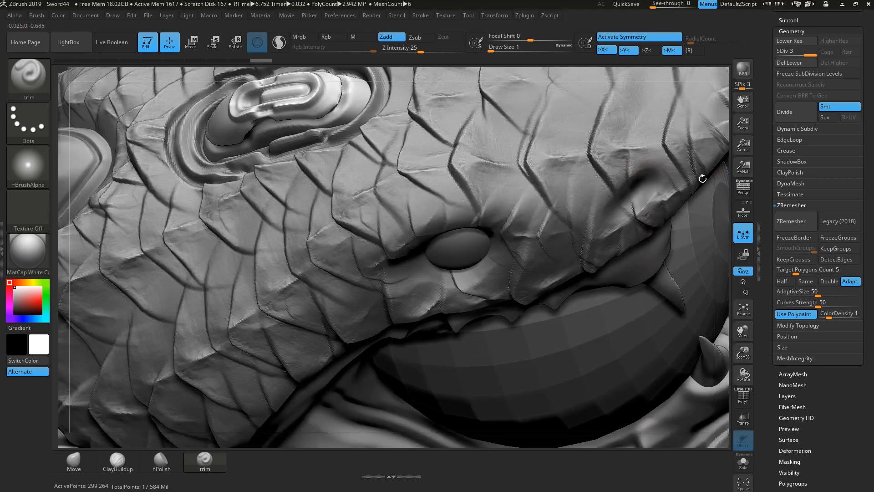
left_click_drag(700, 177, 623, 255)
Step: Isolate the ring and carve a small hooked, S-shaped groove near one end of its raised panel
left_click(743, 461)
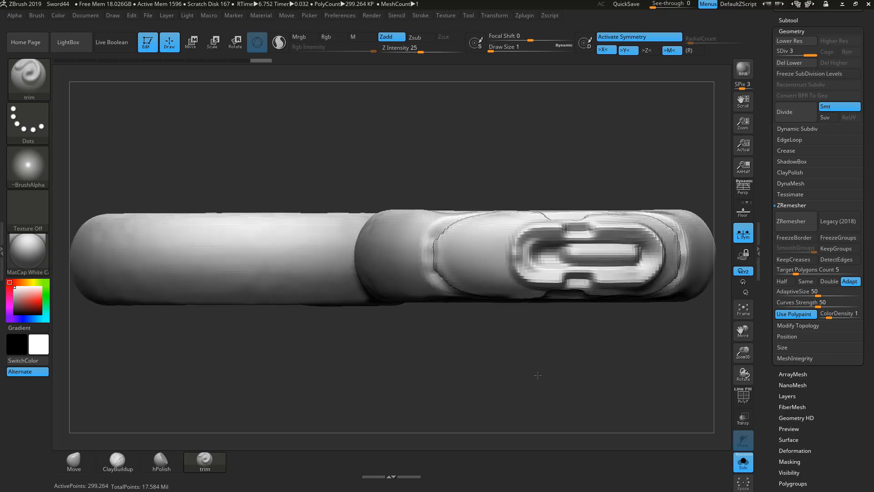
left_click_drag(453, 255, 511, 253)
mouse_move(537, 359)
left_mouse_down()
mouse_move(562, 396)
mouse_move(531, 377)
mouse_move(543, 374)
left_mouse_up()
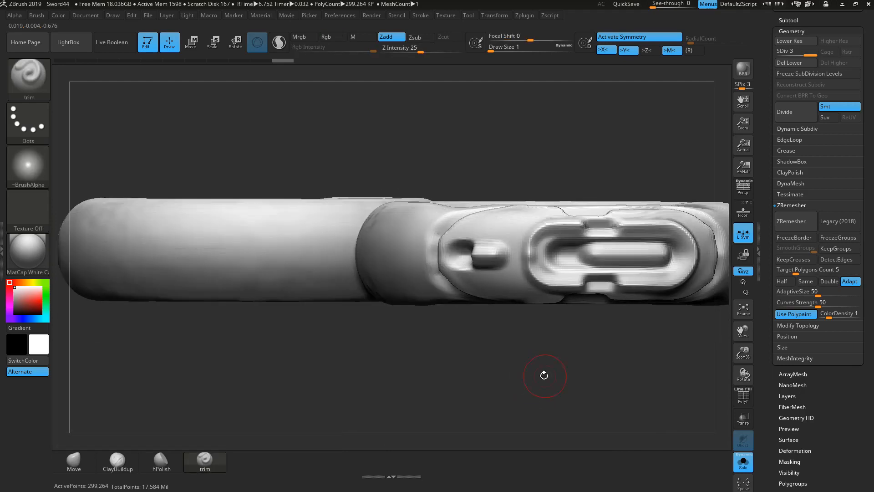
mouse_move(469, 336)
left_mouse_down()
mouse_move(467, 270)
mouse_move(488, 255)
left_mouse_up()
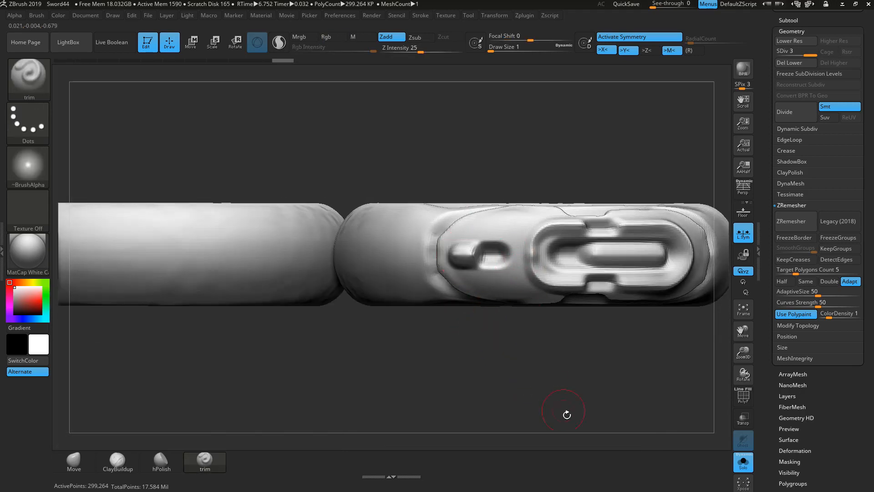
Step: Carve a small rounded stud into the side notch beneath the ring's raised panel and bring back the other subtools
mouse_move(566, 412)
left_mouse_down()
mouse_move(545, 348)
mouse_move(551, 326)
left_mouse_up()
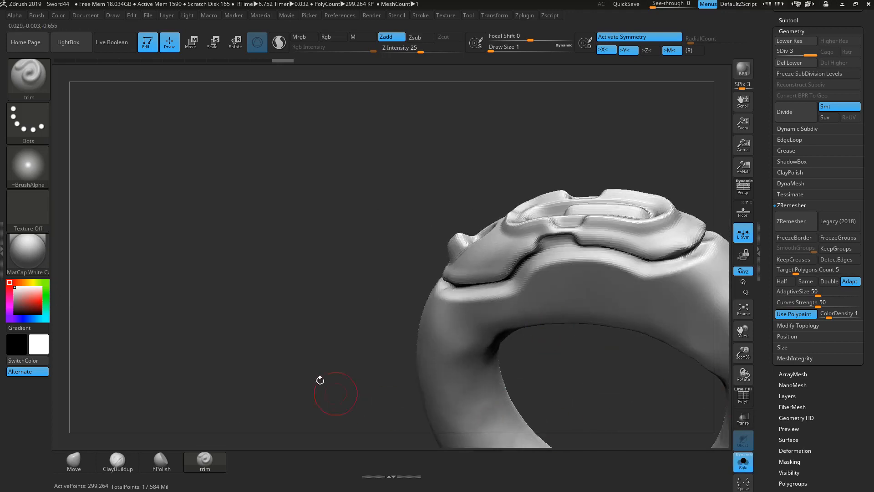
mouse_move(318, 378)
left_mouse_down()
mouse_move(322, 340)
mouse_move(308, 337)
left_mouse_up()
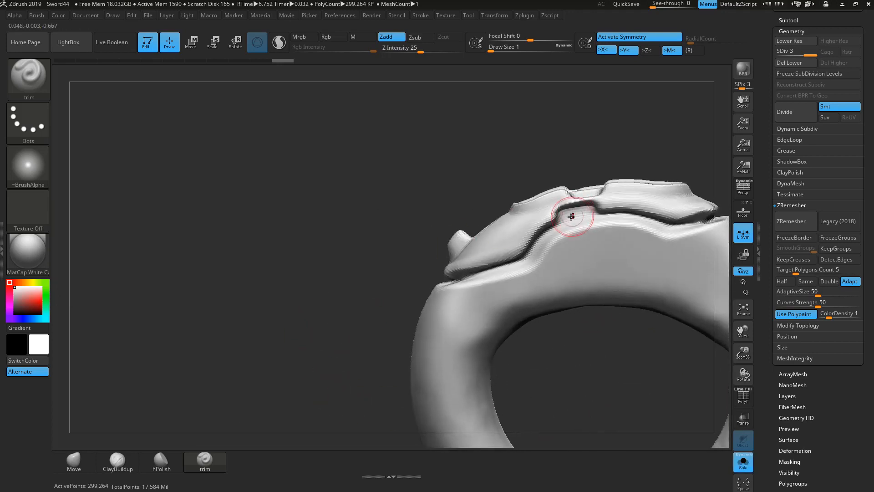
mouse_move(572, 216)
left_mouse_down()
mouse_move(591, 213)
mouse_move(560, 215)
left_mouse_up()
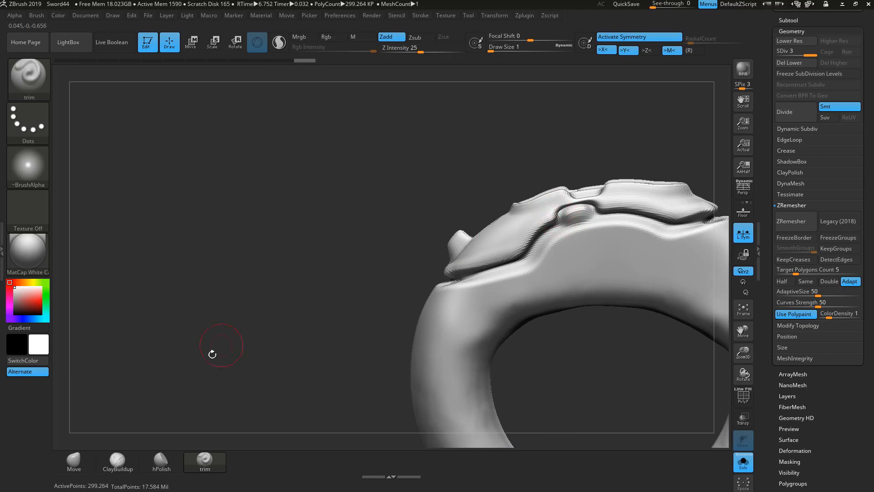
mouse_move(211, 353)
left_mouse_down()
mouse_move(224, 364)
mouse_move(454, 374)
left_mouse_up()
left_click(750, 462)
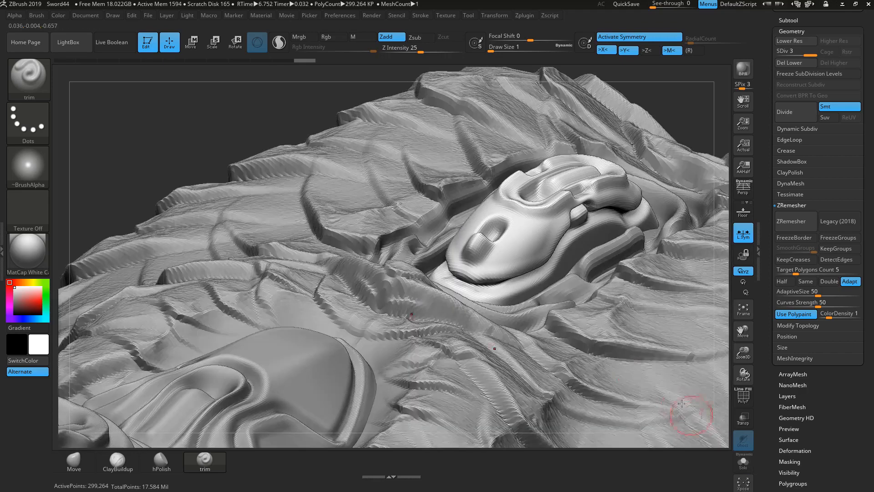
Step: With transparency on, carve curved stepped grooves across the ring's upper end, and turn transparency off again
left_click_drag(173, 139, 206, 172)
key("f")
mouse_move(582, 258)
left_mouse_down()
mouse_move(547, 243)
mouse_move(503, 244)
mouse_move(506, 214)
mouse_move(487, 193)
mouse_move(508, 222)
mouse_move(584, 232)
mouse_move(613, 317)
left_mouse_up()
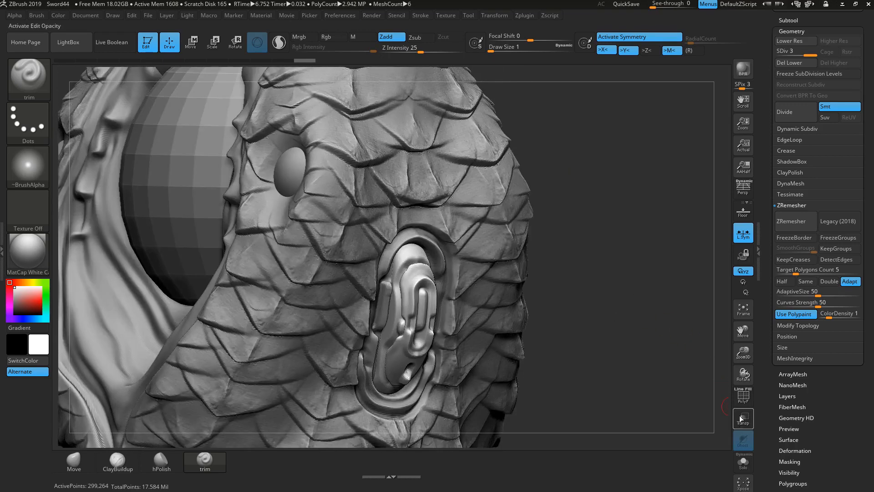
left_click(743, 418)
mouse_move(543, 278)
left_mouse_down()
mouse_move(605, 269)
mouse_move(576, 252)
left_mouse_up()
left_click_drag(470, 260, 374, 256)
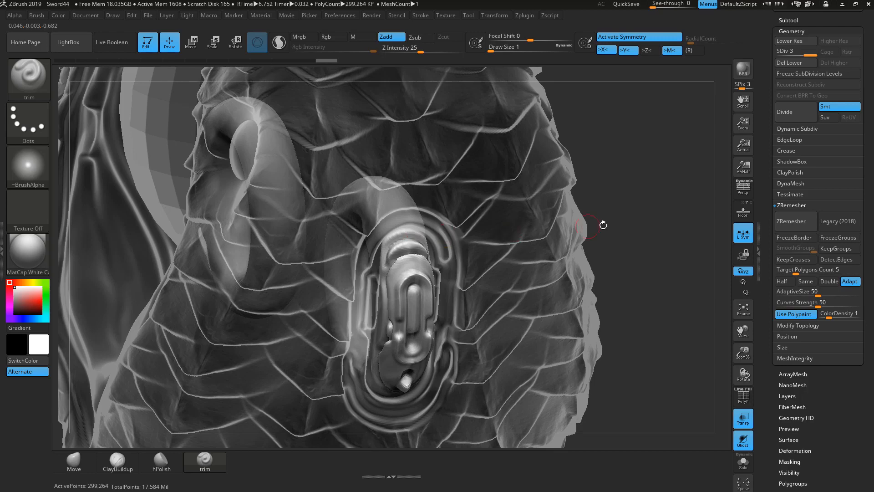
mouse_move(650, 217)
left_mouse_down()
mouse_move(416, 258)
mouse_move(420, 290)
left_mouse_up()
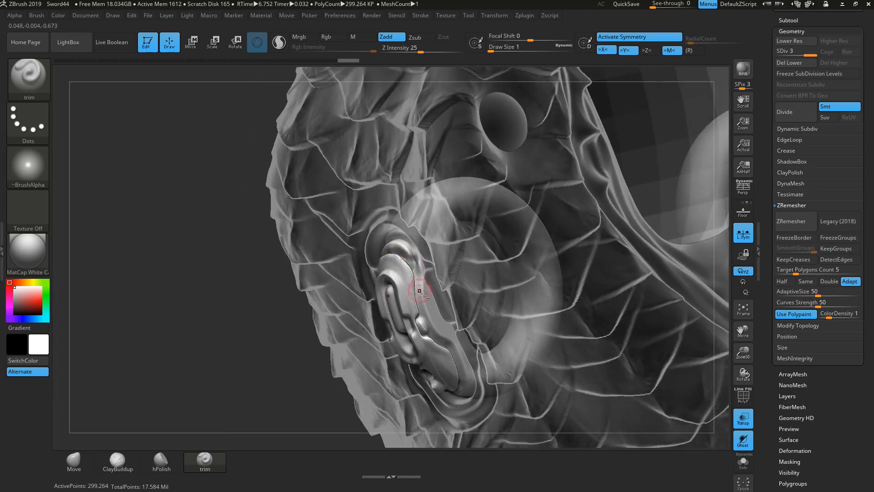
mouse_move(180, 354)
left_mouse_down()
mouse_move(282, 212)
mouse_move(560, 160)
mouse_move(546, 140)
mouse_move(537, 171)
left_mouse_up()
left_click(743, 418)
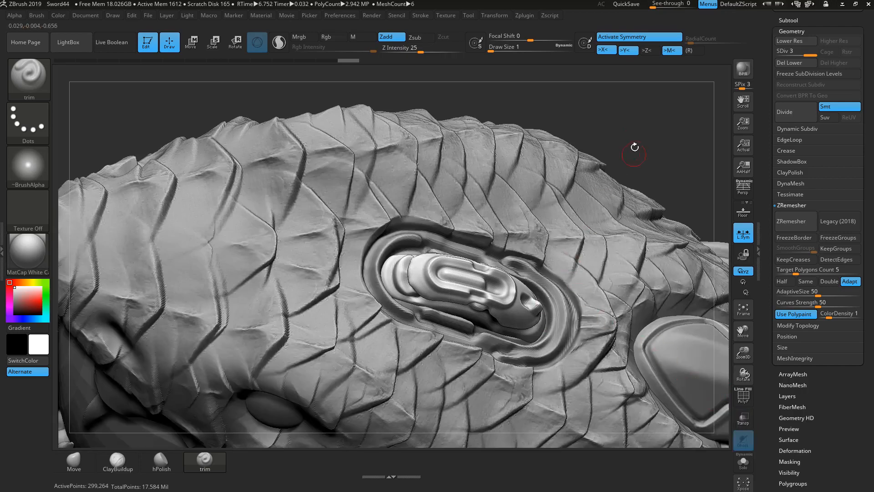
Step: Select the low-poly eyeball between the jaws, turn on transparency and activate symmetry on X, Y and Z
mouse_move(559, 134)
left_mouse_down()
mouse_move(566, 153)
mouse_move(519, 149)
mouse_move(548, 215)
mouse_move(494, 192)
mouse_move(662, 274)
mouse_move(632, 332)
mouse_move(645, 298)
mouse_move(589, 246)
mouse_move(474, 294)
left_mouse_up()
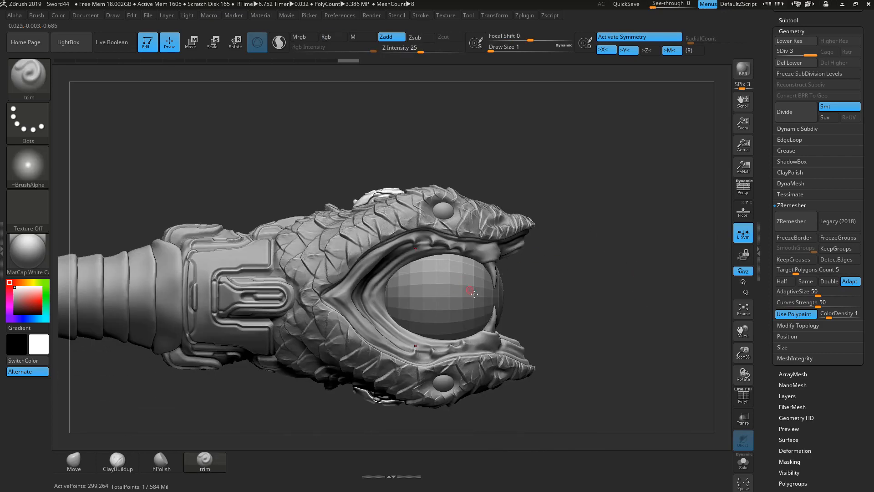
left_click(450, 290, "alt")
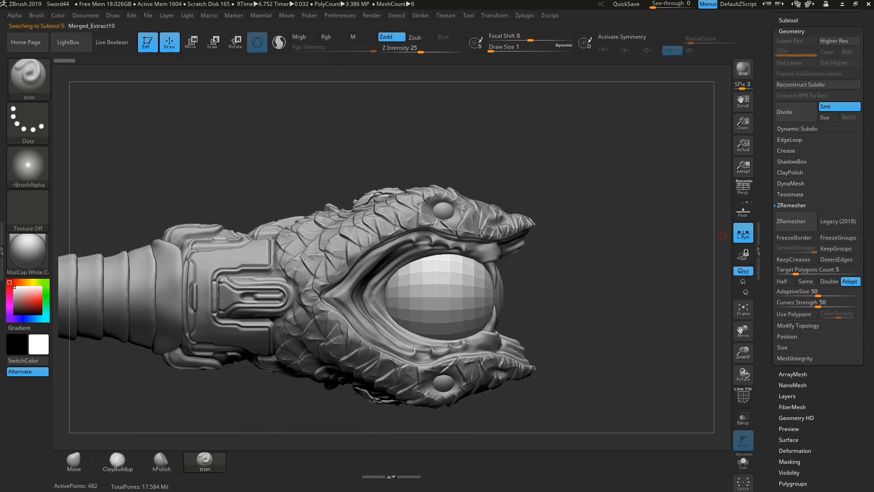
left_click(739, 418)
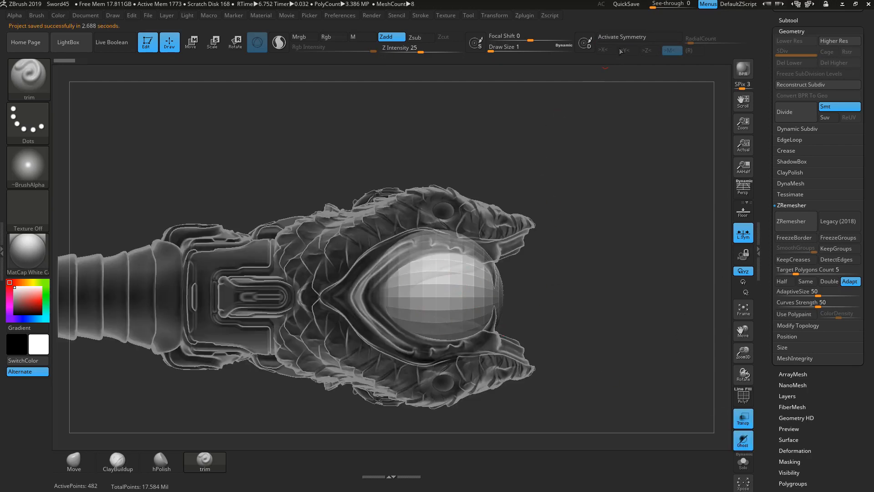
left_click(628, 37)
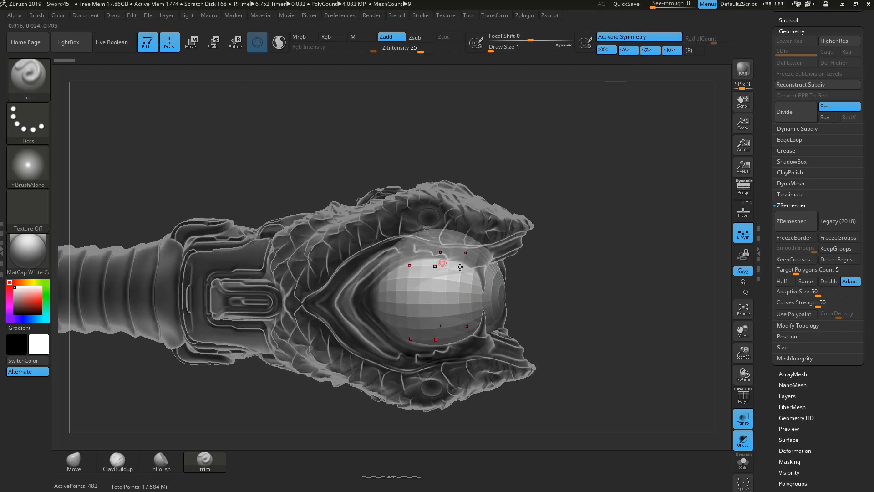
Step: DynaMesh the eyeball at resolution 2072 and smooth its facets with the Polish deformation
left_click(788, 183)
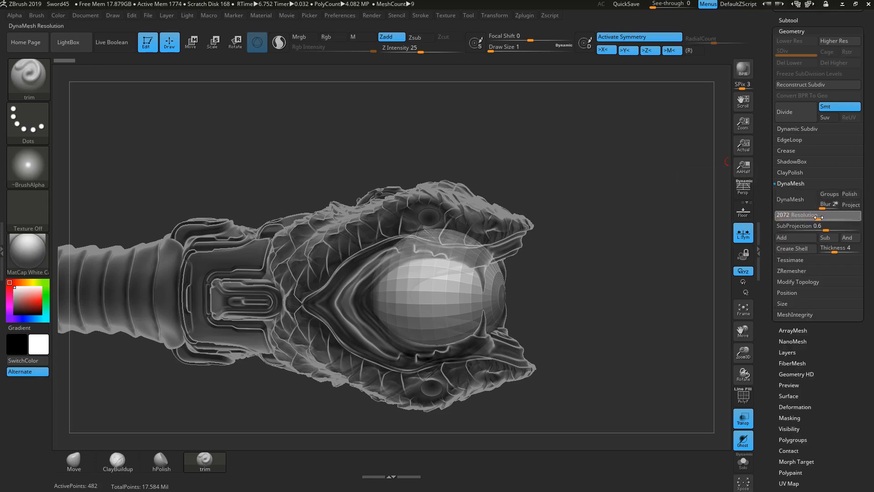
left_click(792, 200)
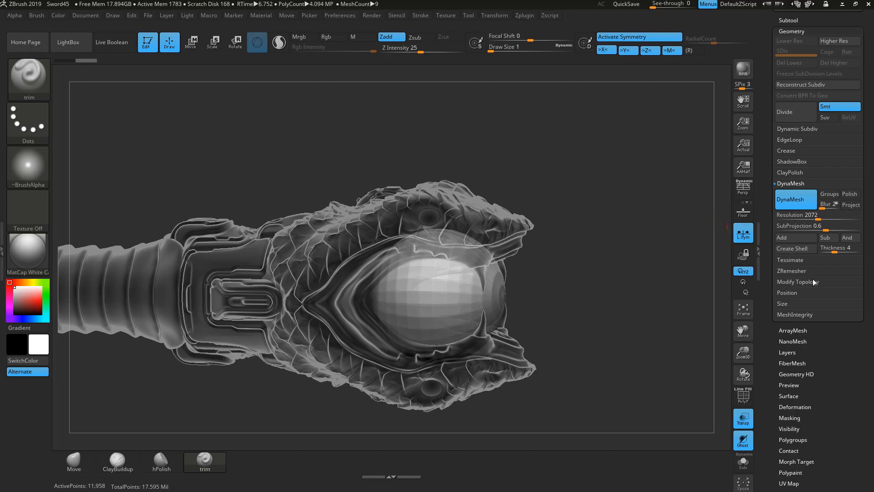
left_click(804, 406)
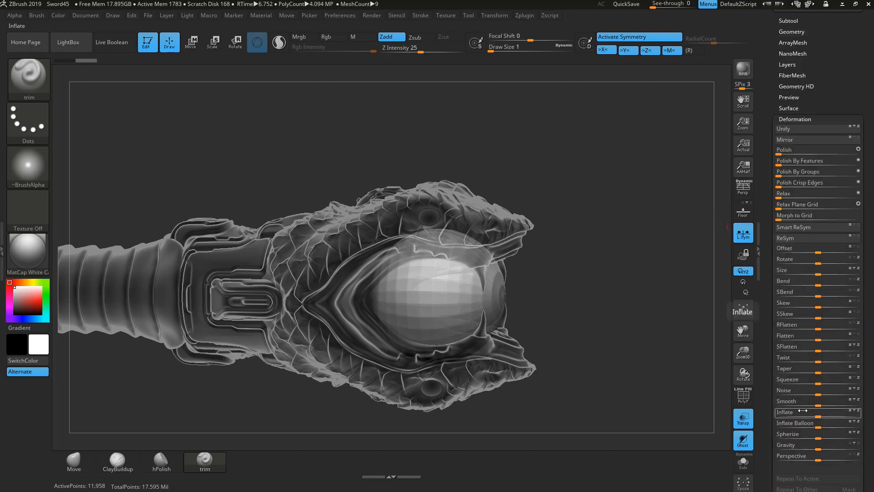
left_click_drag(783, 152, 795, 151)
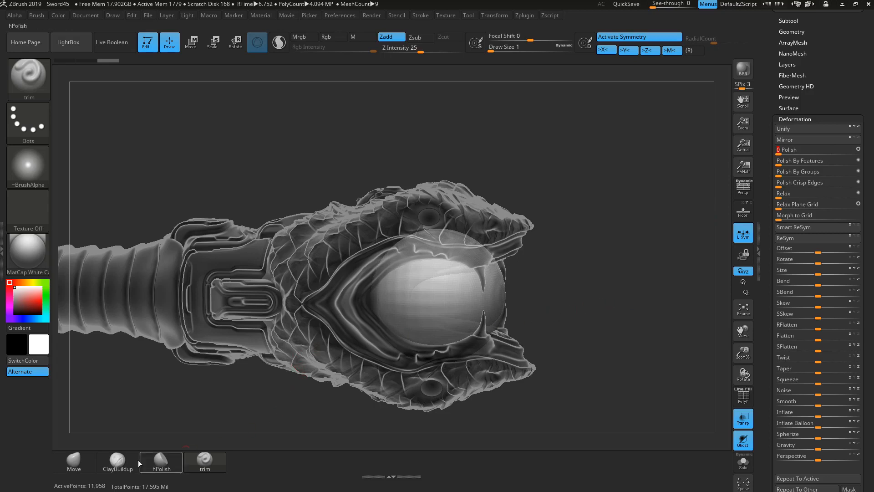
Step: Pull both sides of the eyeball outward into pointed cones using the Move brush at draw size 7
left_click(71, 457)
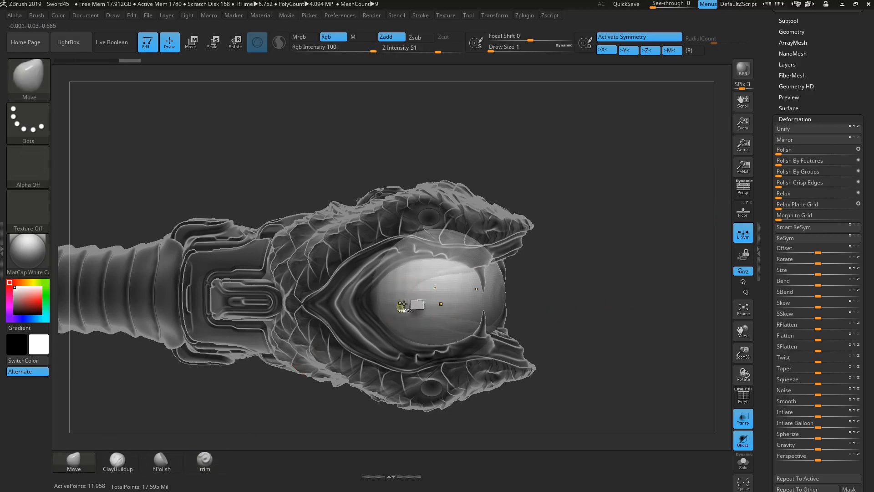
key("space")
left_click_drag(423, 304, 425, 304)
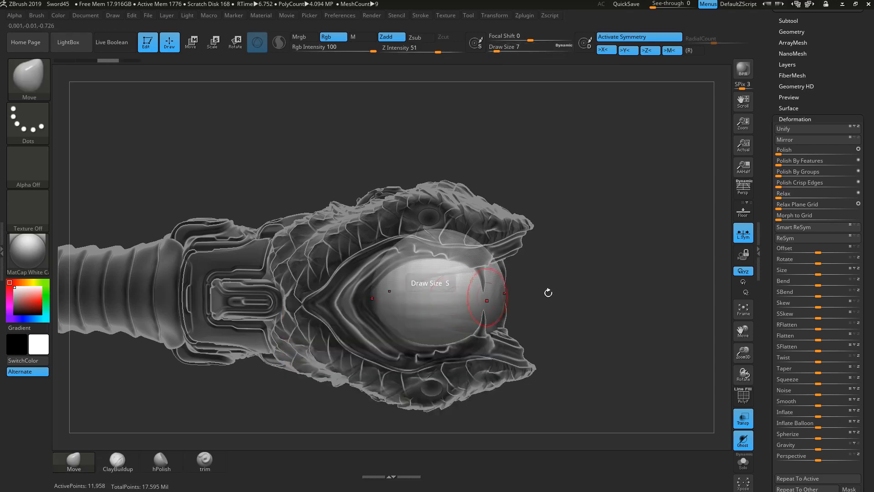
mouse_move(548, 292)
left_mouse_down()
mouse_move(420, 306)
mouse_move(380, 339)
left_mouse_up()
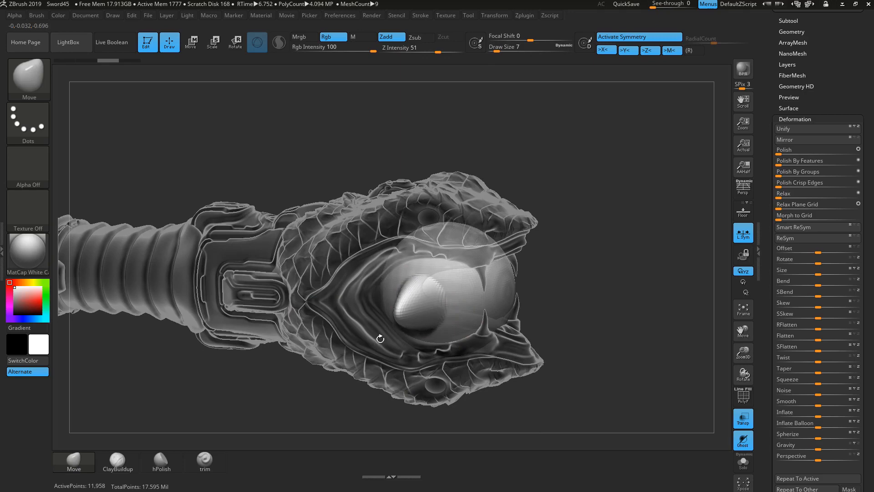
left_click_drag(643, 266, 624, 330)
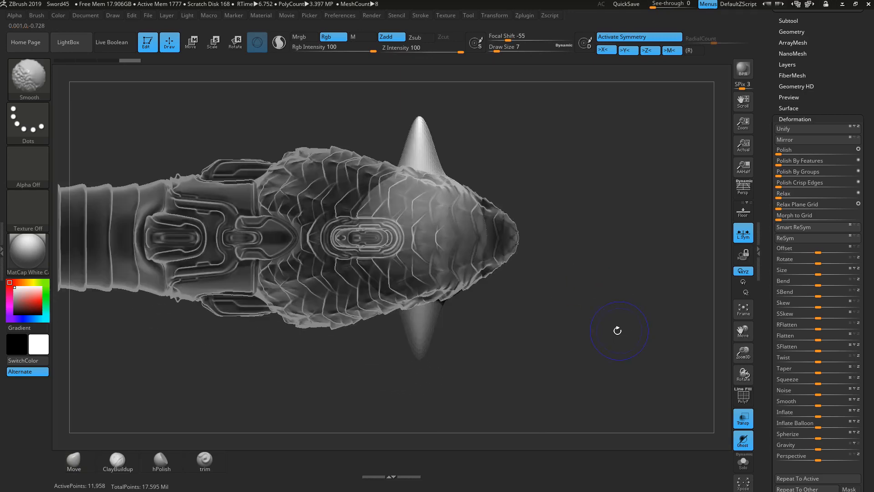
left_click_drag(559, 377, 599, 240)
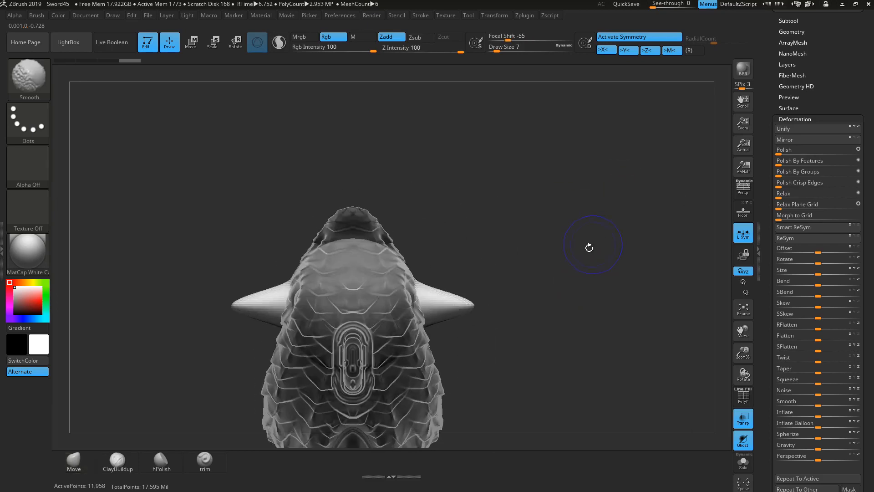
Step: Turn off transparency and examine the coned eyeball between the jaws from several angles
left_click(743, 419)
left_click_drag(595, 363, 319, 259)
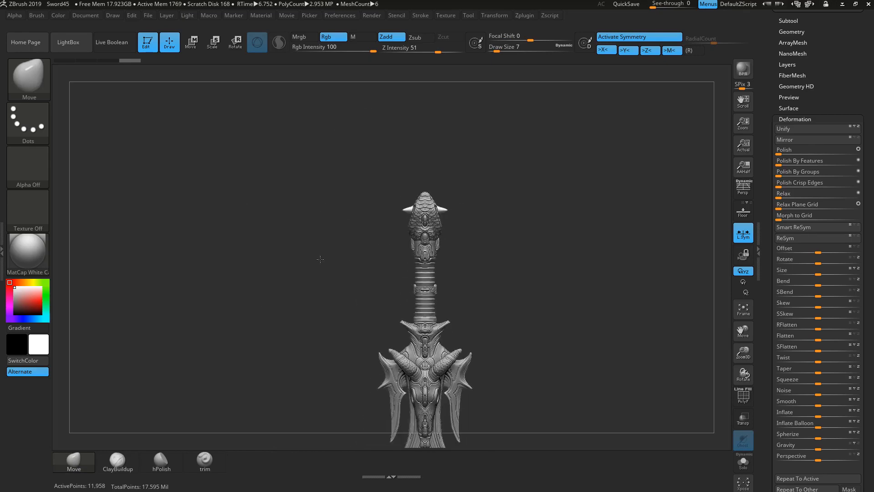
left_click_drag(320, 259, 579, 322)
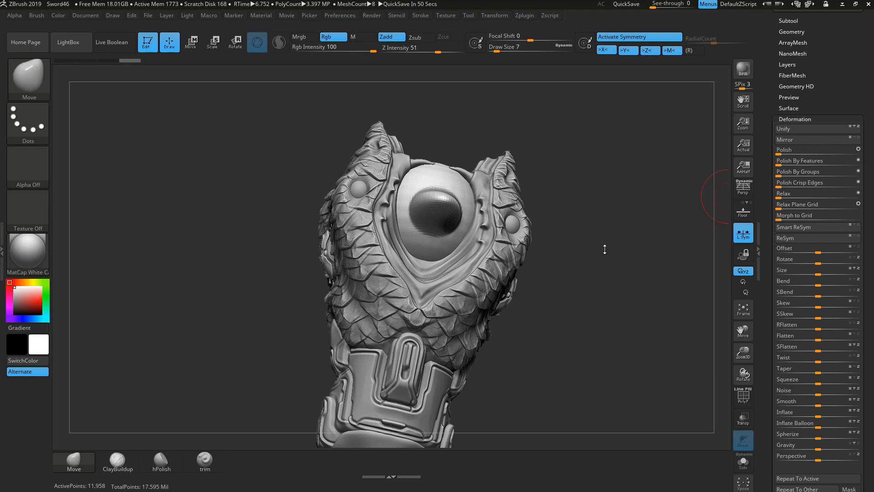
left_click_drag(594, 267, 558, 265)
mouse_move(297, 400)
left_mouse_down("shift")
mouse_move(351, 392)
mouse_move(352, 368)
left_mouse_up("shift")
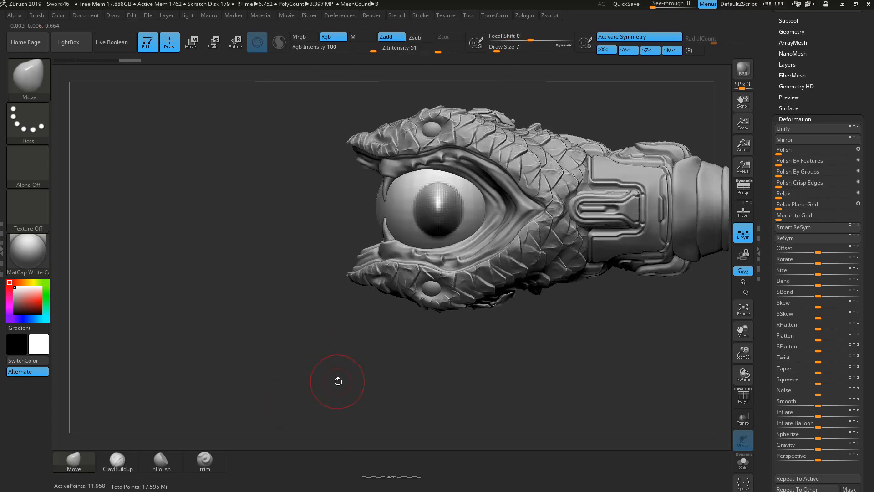
left_click(743, 419)
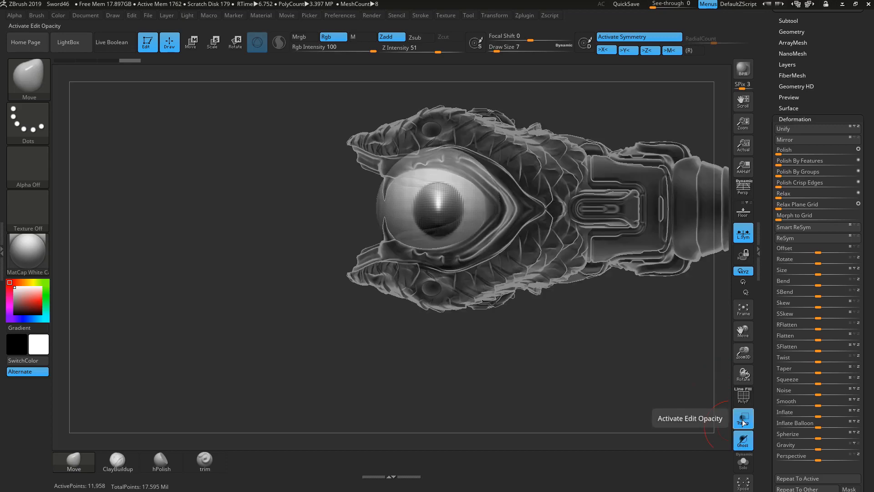
left_click(743, 421)
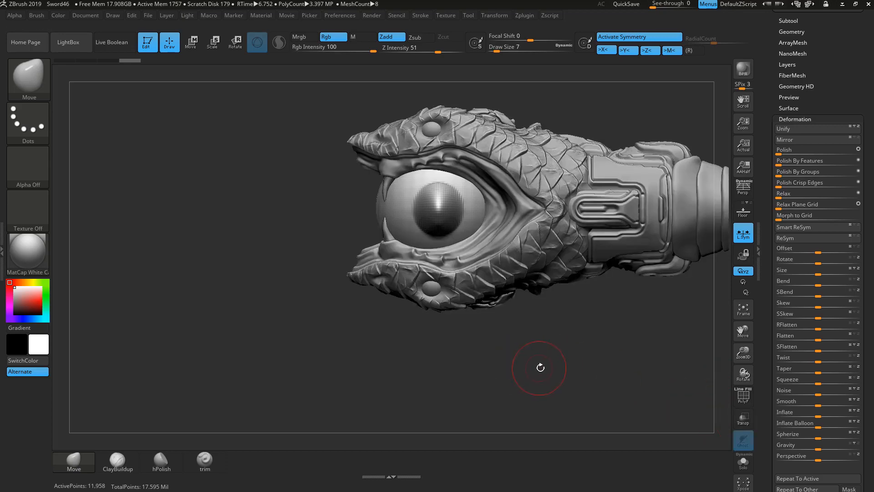
Step: Rebuild the stretched eyeball with DynaMesh at resolution 2072
mouse_move(560, 377)
left_mouse_down("alt")
mouse_move(597, 404)
mouse_move(608, 401)
left_mouse_up("alt")
left_click(793, 32)
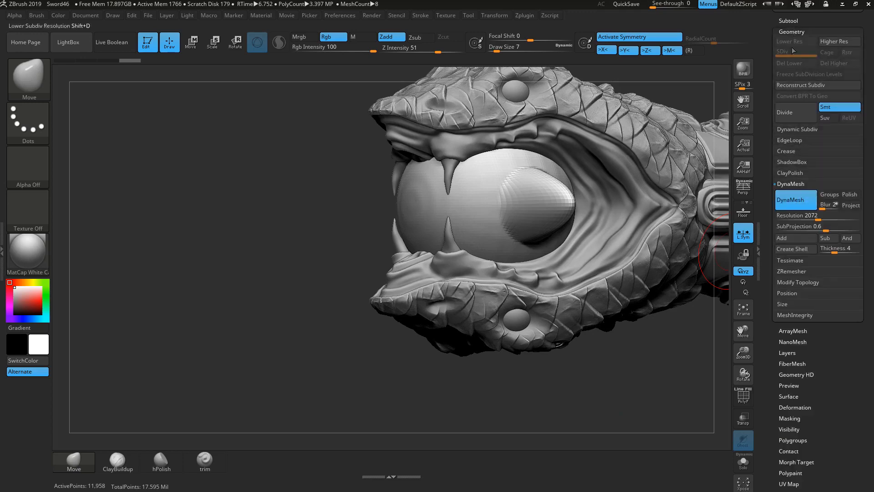
left_click(796, 206)
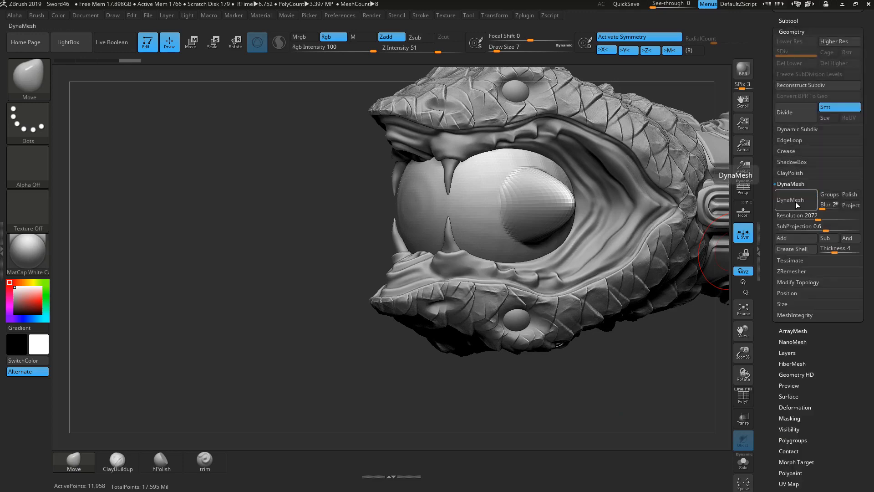
left_click(796, 205)
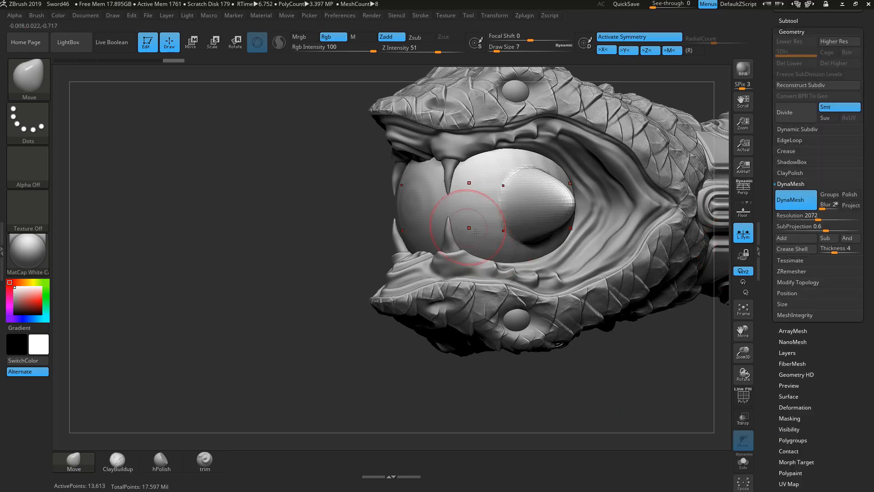
Step: Isolate the eyeball and smooth the seams where its side cones meet the sphere
left_click(743, 461)
left_click_drag(569, 296, 439, 212)
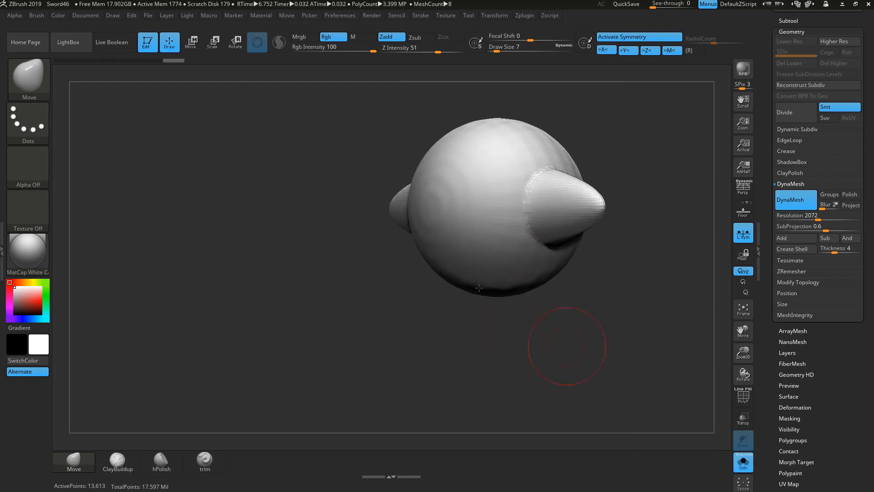
left_click_drag(489, 152, 464, 124, "shift")
left_click_drag(612, 168, 537, 171)
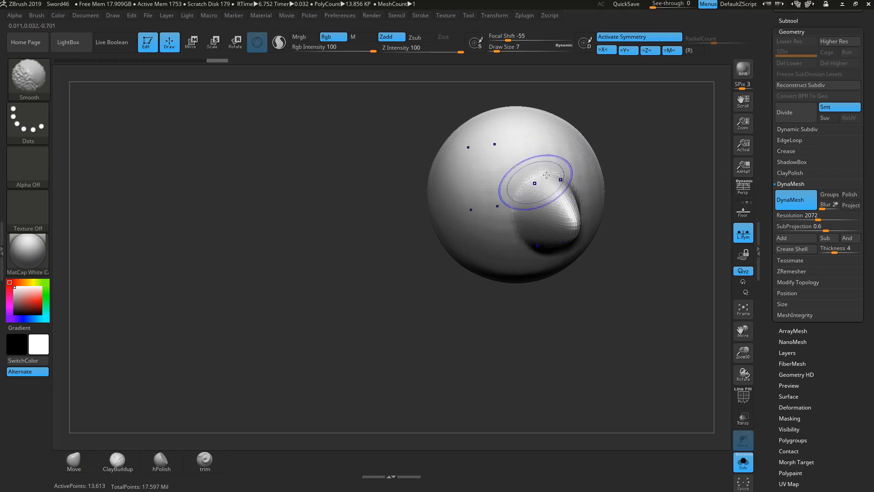
left_click_drag(606, 312, 563, 255)
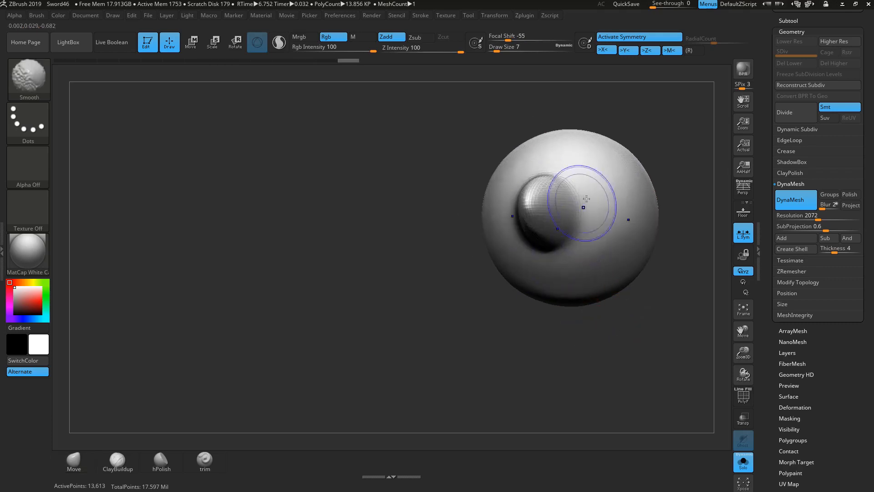
left_click_drag(583, 205, 597, 214, "shift")
left_click_drag(642, 148, 706, 166)
left_click_drag(481, 199, 556, 133, "shift")
Step: Refine the flared base of the eyeball's cones and show the rest of the sword again
mouse_move(644, 127)
left_mouse_down()
mouse_move(596, 153)
mouse_move(609, 137)
mouse_move(573, 200)
mouse_move(537, 176)
mouse_move(527, 156)
left_mouse_up()
mouse_move(414, 211)
left_mouse_down()
mouse_move(452, 198)
mouse_move(410, 190)
mouse_move(446, 179)
left_mouse_up()
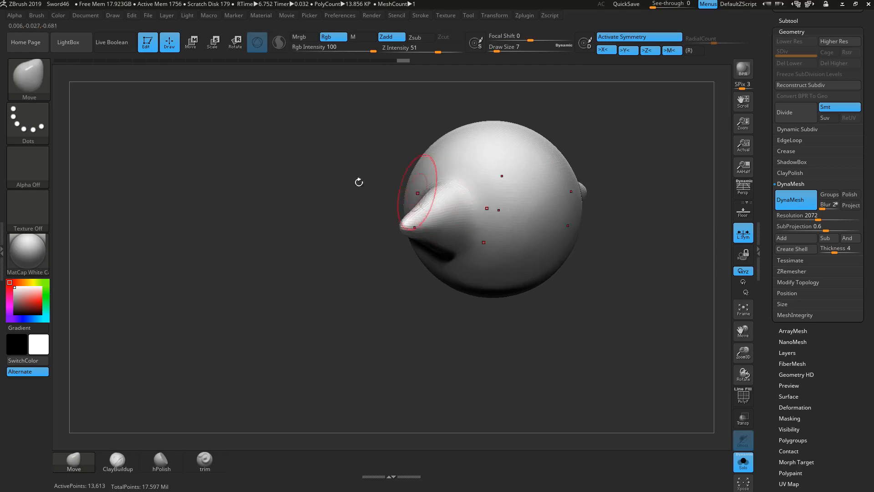
left_click_drag(360, 181, 610, 144)
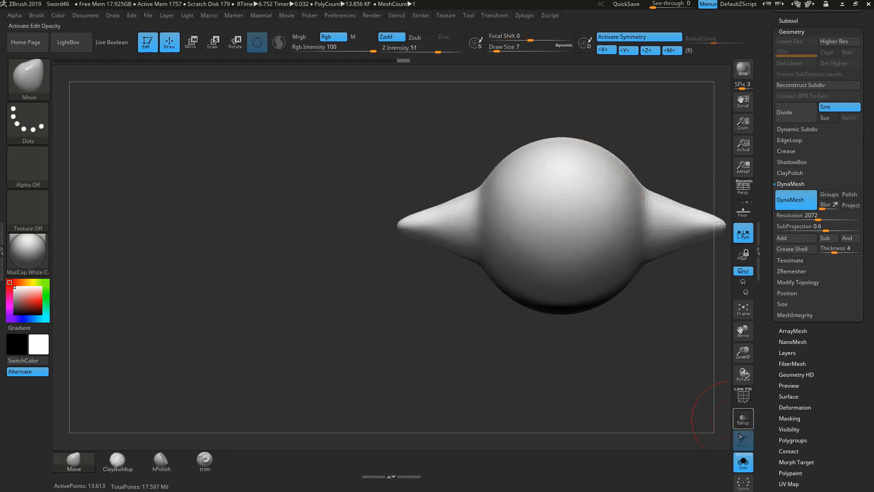
left_click(743, 461)
left_click_drag(609, 418, 542, 416, "alt")
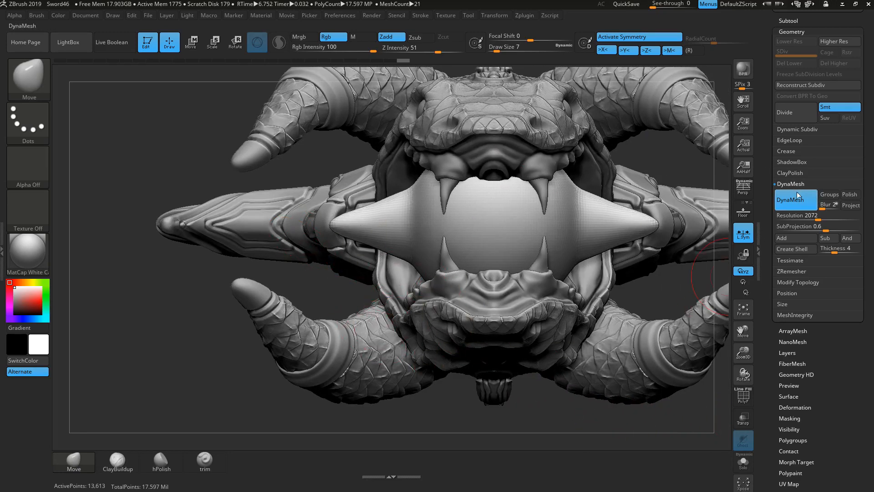
Step: ZRemesh the eyeball with a target polygons count of 5 and subdivide it to level 3
left_click(794, 270)
left_click(793, 223)
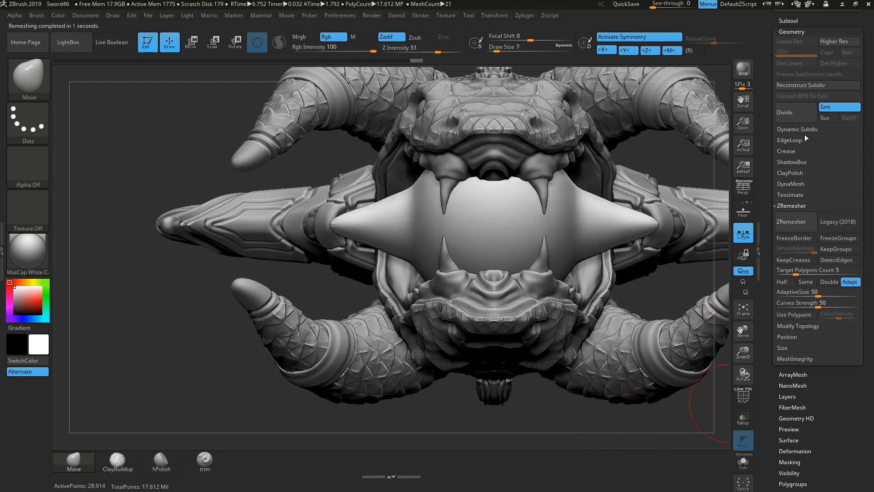
left_click(792, 114)
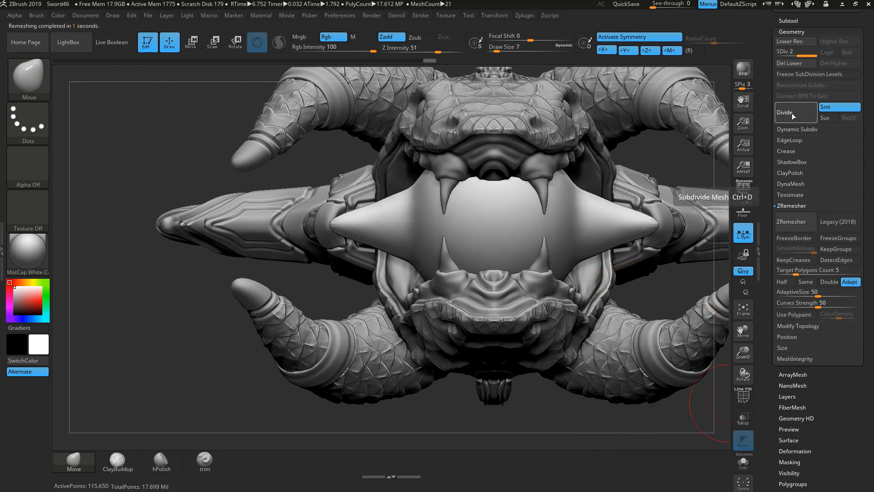
left_click(792, 114)
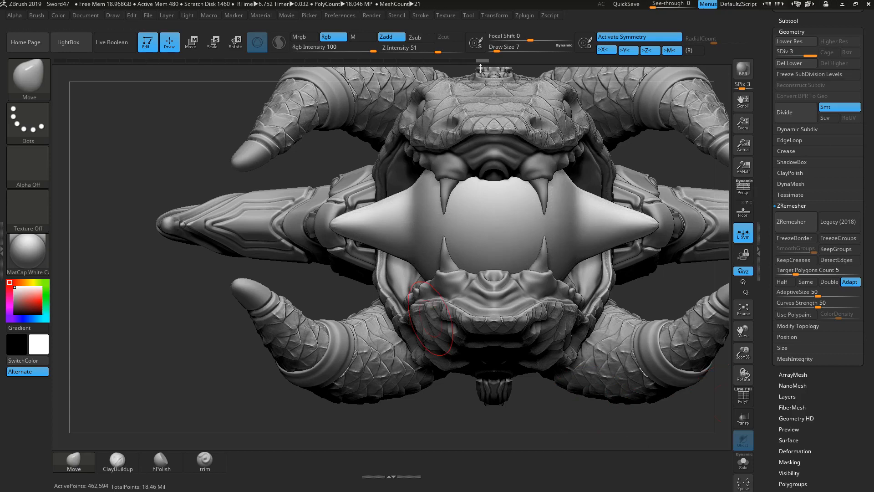
Step: Isolate the eyeball, lower it to subdivision level 1 and smooth its cones toward the tips at draw size 4
left_click(743, 462)
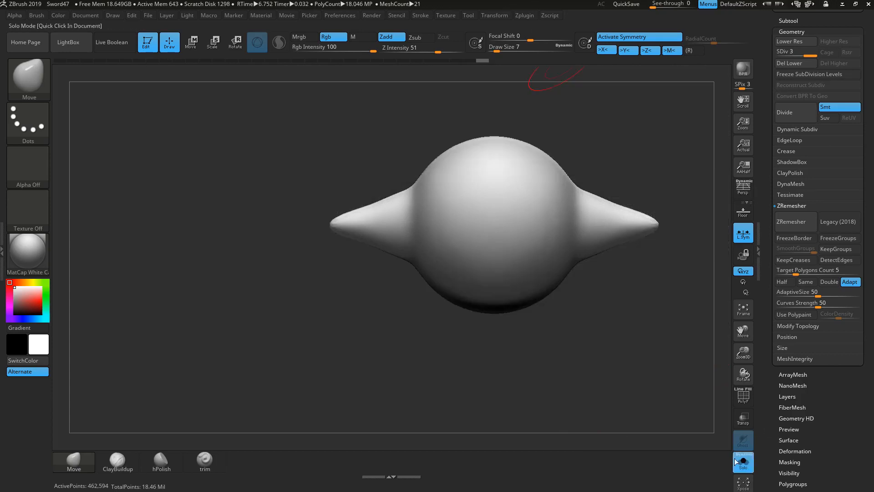
left_click_drag(507, 390, 404, 297)
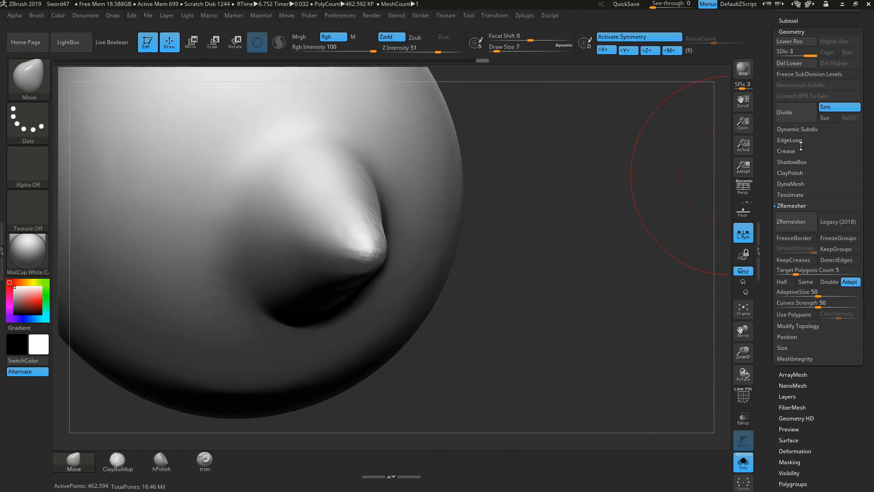
left_click_drag(809, 52, 778, 52)
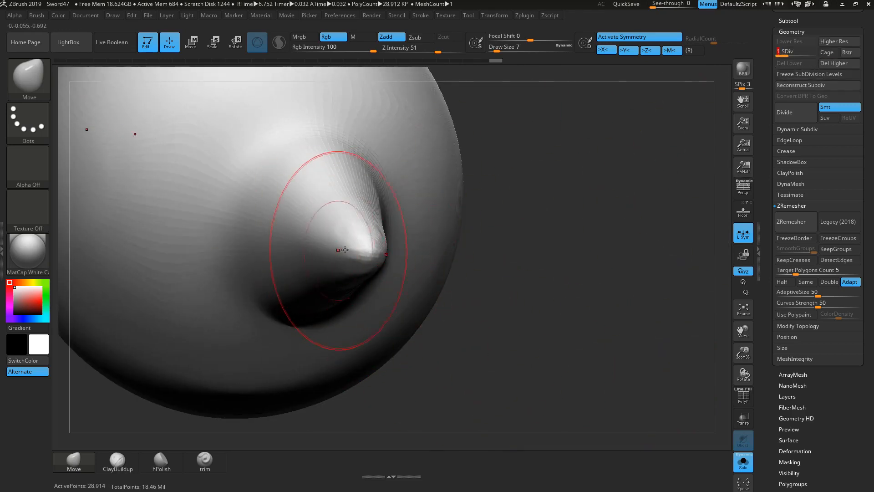
key("space")
left_click_drag(350, 249, 364, 225)
left_click_drag(582, 318, 410, 274)
left_click_drag(390, 235, 400, 223, "shift")
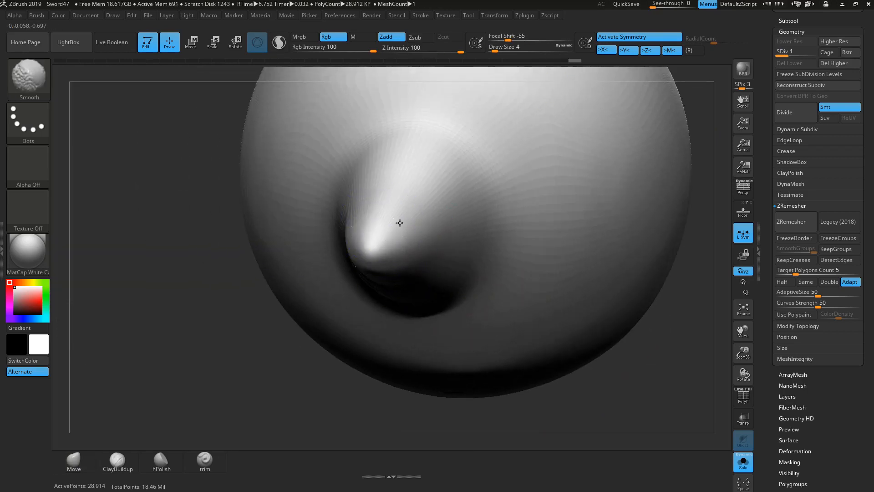
left_click_drag(277, 345, 228, 366)
left_click_drag(351, 214, 390, 255, "shift")
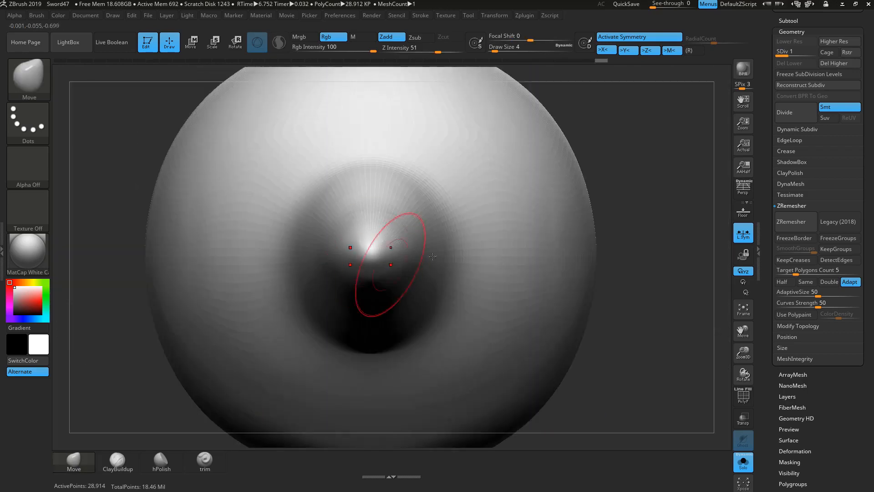
Step: Raise the eyeball through subdivision levels 2 and 3, smoothing the cone tips and sides
left_click(807, 84)
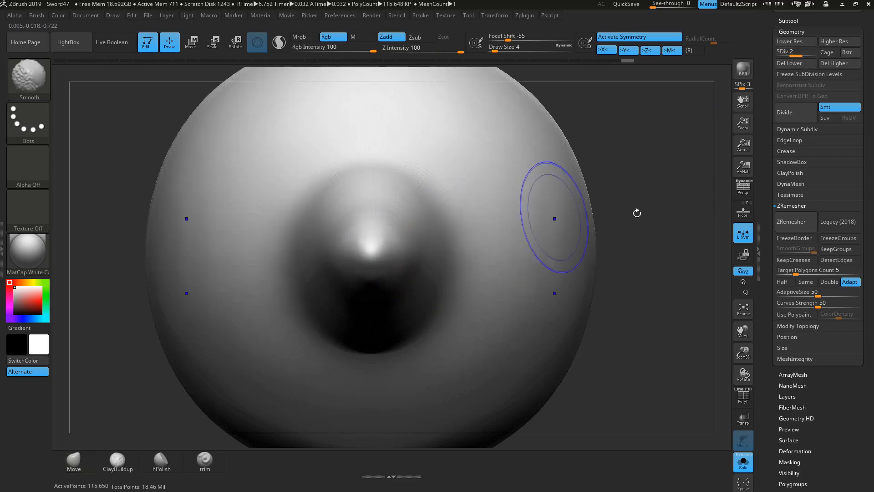
left_click_drag(638, 210, 682, 215)
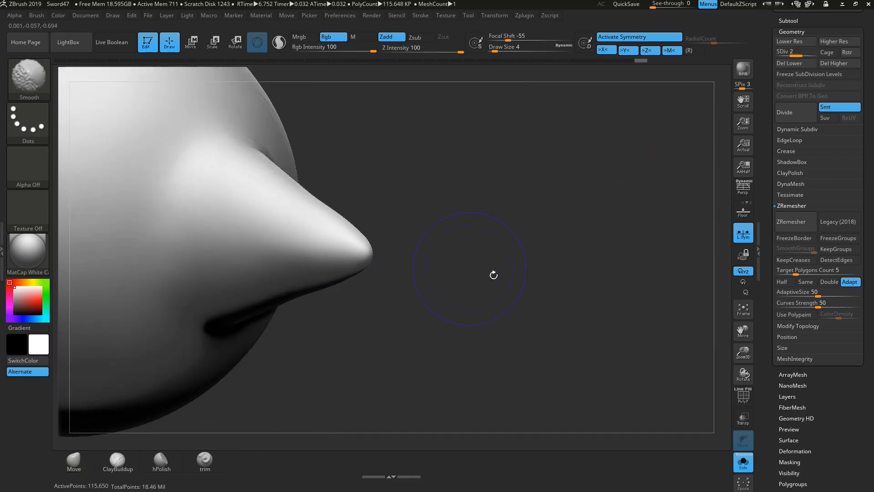
mouse_move(493, 275)
left_mouse_down()
mouse_move(468, 263)
mouse_move(511, 273)
mouse_move(499, 282)
left_mouse_up()
left_click_drag(793, 54, 809, 54)
key("shift")
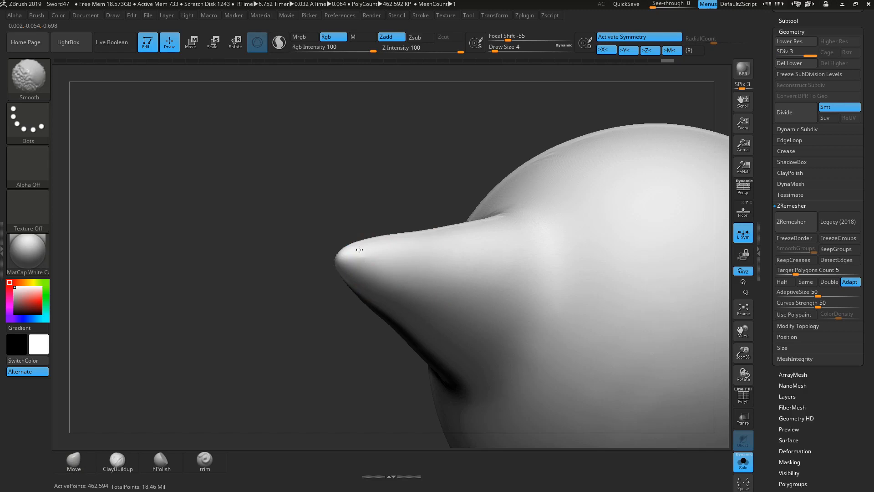
left_click_drag(359, 250, 321, 266, "shift")
left_click_drag(236, 309, 339, 282)
left_click_drag(357, 253, 401, 255, "shift")
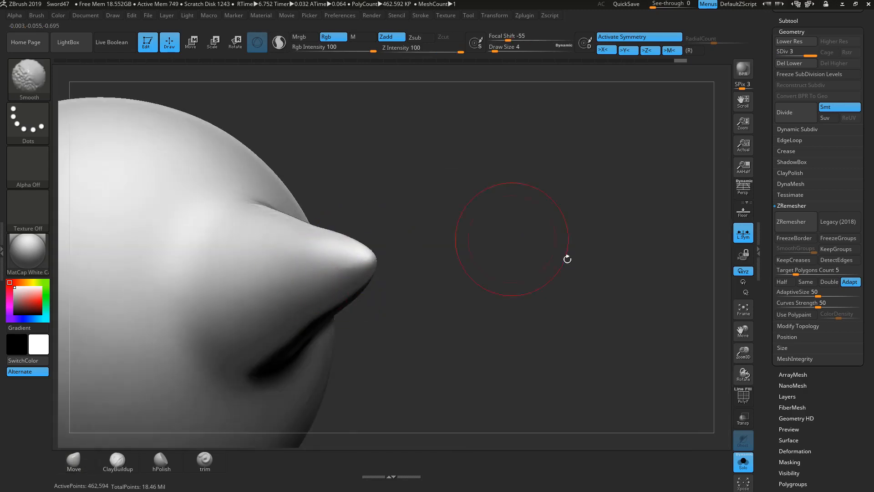
left_click_drag(567, 259, 469, 267)
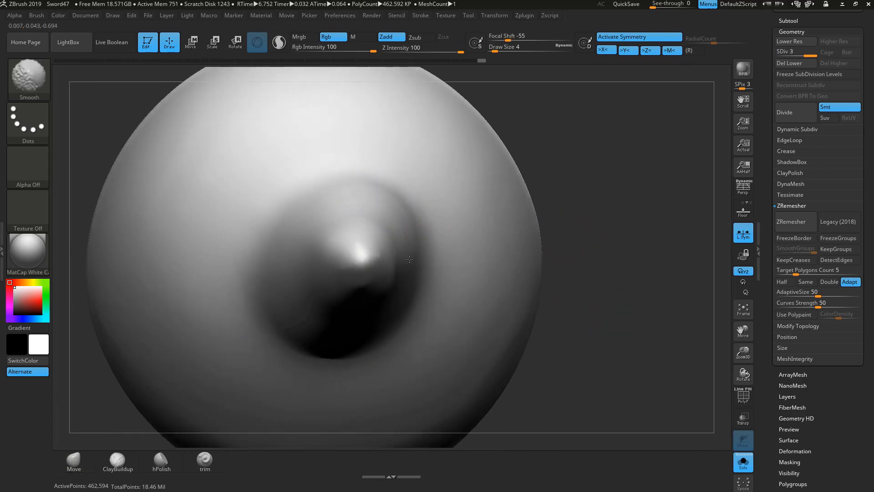
Step: Show the surrounding parts again with transparency on, and set the trim brush to draw size 1
left_click_drag(668, 328, 606, 393)
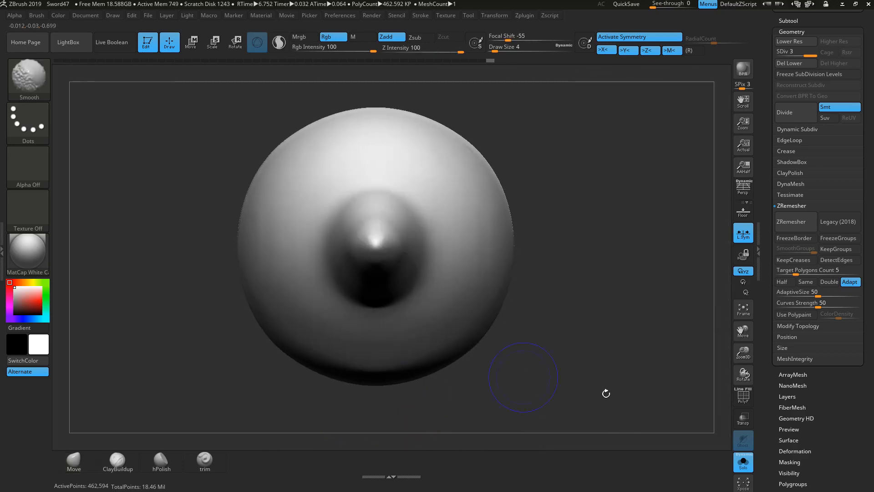
left_click(738, 459)
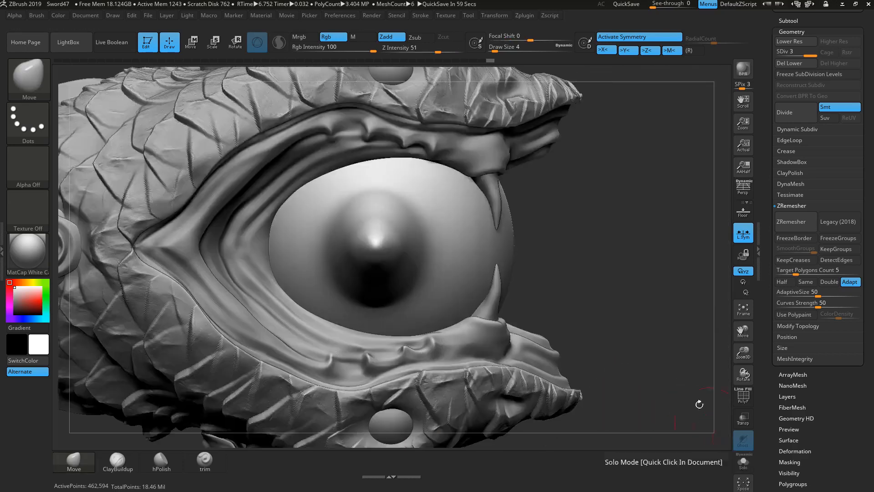
left_click(742, 419)
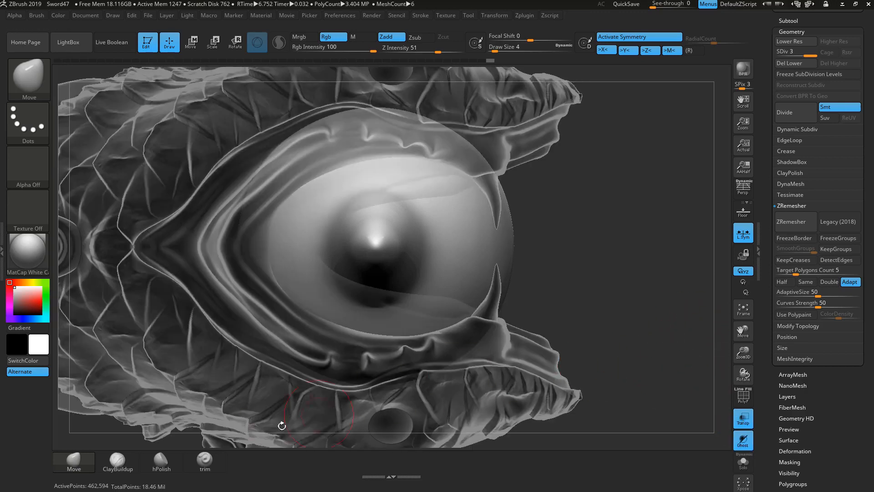
left_click(205, 461)
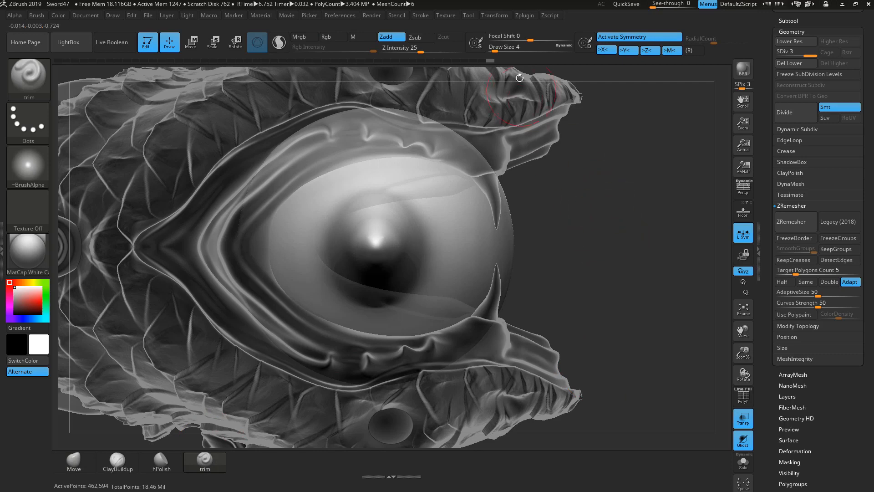
left_click_drag(505, 47, 443, 49)
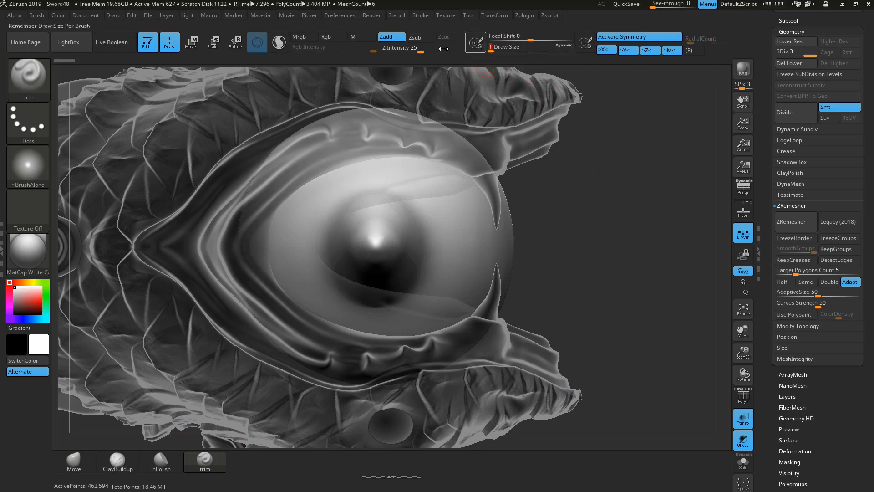
Step: Turn off Z symmetry and subdivide the eyeball to level 4
left_click(650, 50)
left_click(787, 120)
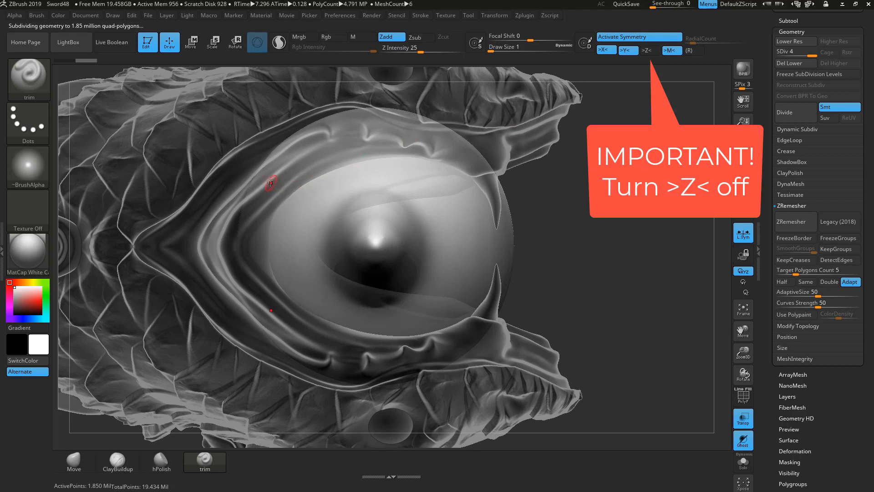
Step: Try a straight trim groove across the eyeball above its cone, and undo the stroke
left_click_drag(272, 182, 461, 184)
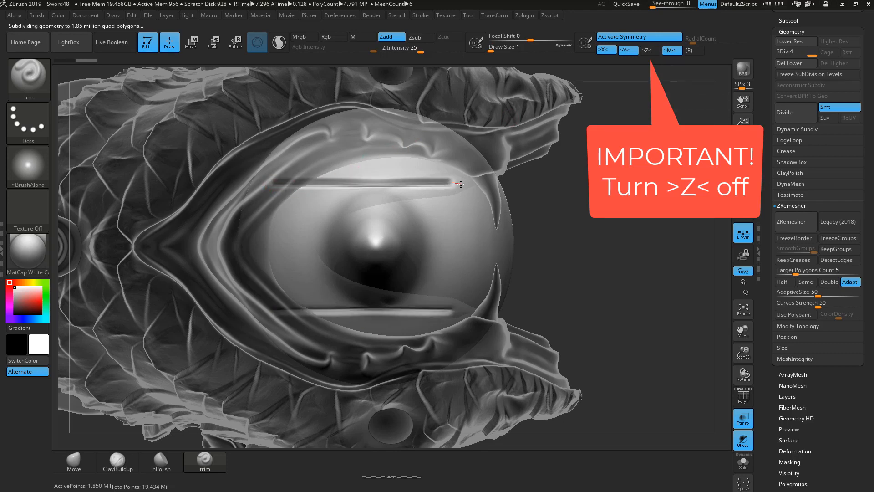
key("ctrl+z")
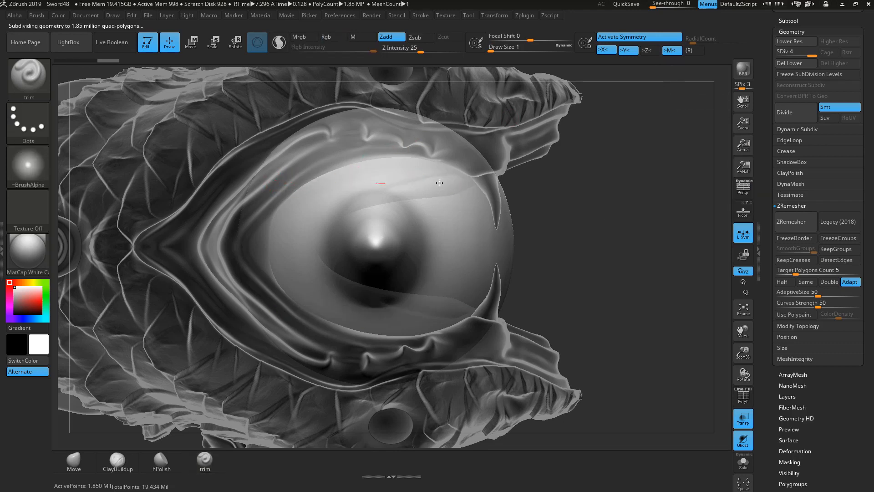
Step: Carve a long stepped groove across the eyeball's side above the cone, and a second stepped groove beneath it toward the front
key("shift")
mouse_move(278, 175)
left_mouse_down()
mouse_move(445, 174)
mouse_move(459, 192)
mouse_move(504, 188)
left_mouse_up()
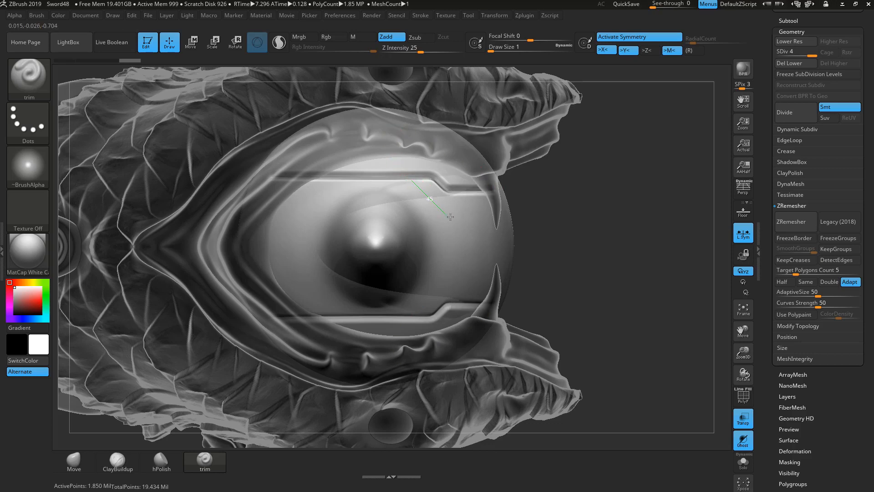
left_click_drag(451, 217, 506, 211)
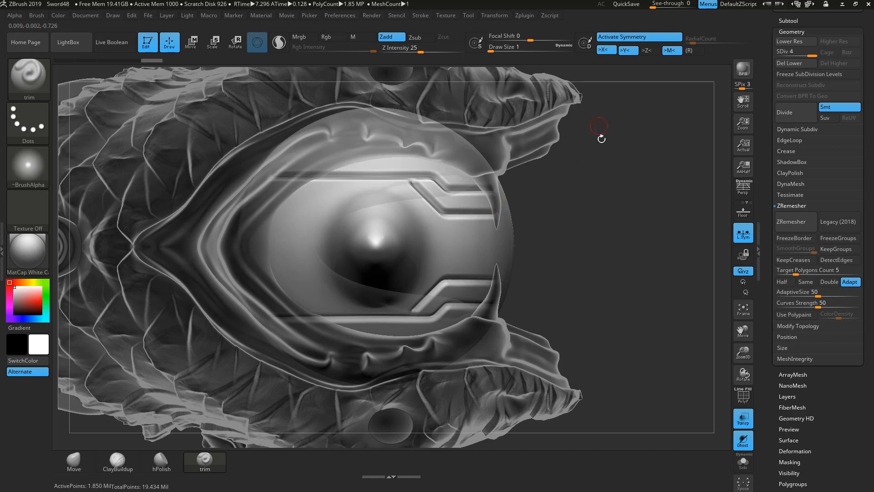
Step: Continue both stepped grooves across the eyeball's front, jogging each outward in a trapezoid shape at the centre
left_click_drag(604, 188, 592, 190)
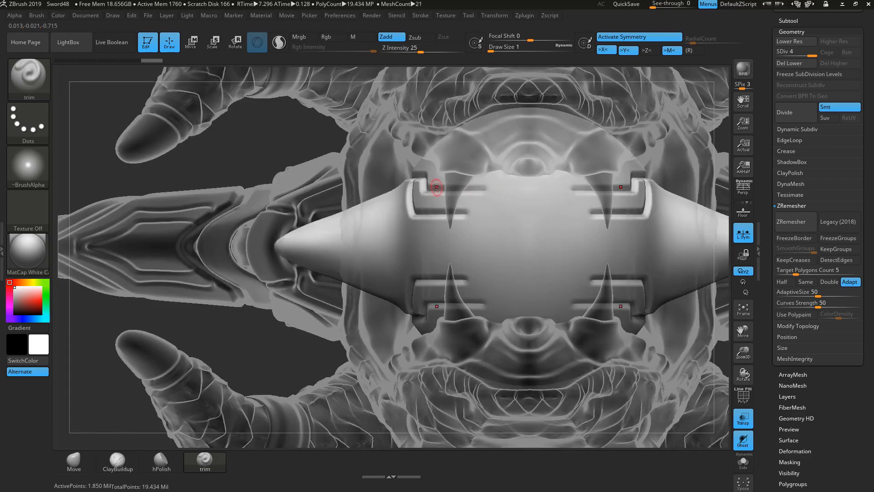
left_click_drag(499, 190, 513, 164)
left_click_drag(515, 168, 540, 169)
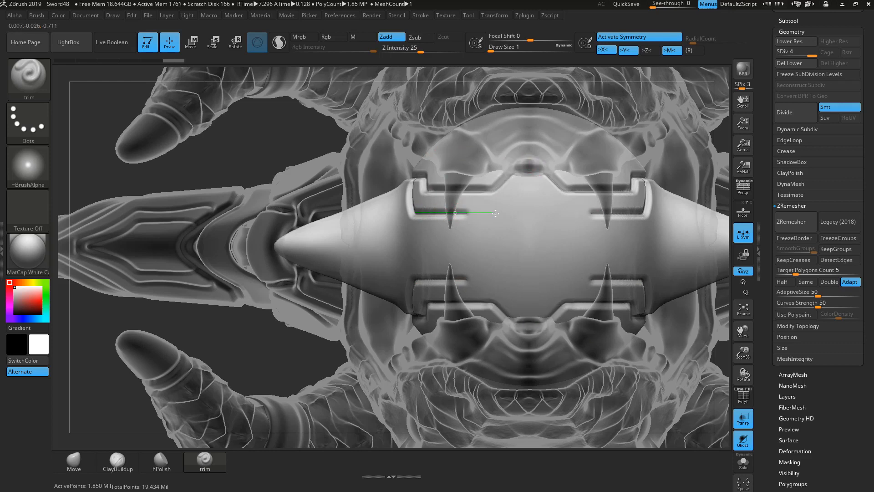
mouse_move(495, 213)
left_mouse_down()
mouse_move(515, 196)
mouse_move(535, 198)
left_mouse_up()
left_click_drag(528, 198, 538, 197)
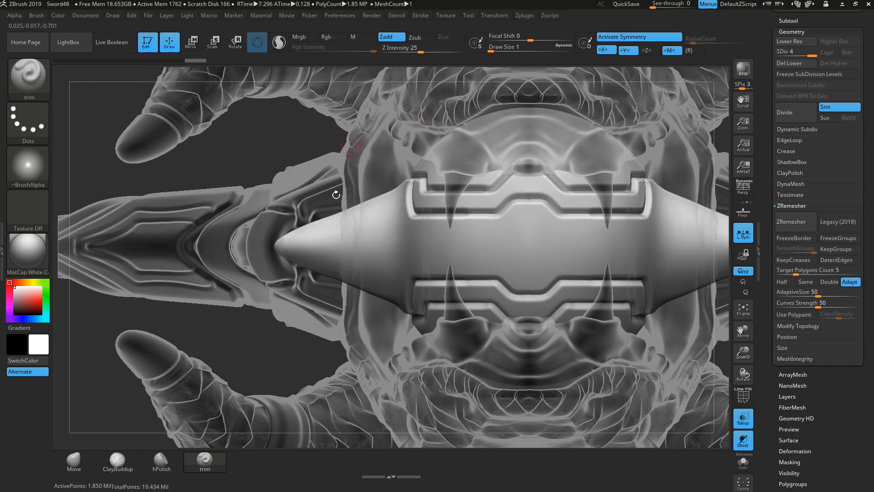
Step: Carve angled grooves running from either side of the cone toward the eyeball's back and its front panel
left_click_drag(226, 330, 274, 334)
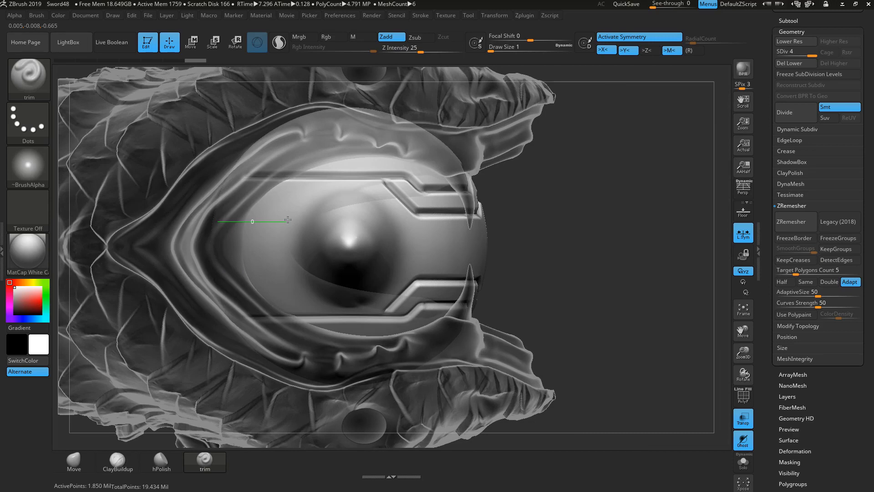
mouse_move(288, 220)
left_mouse_down()
mouse_move(302, 235)
mouse_move(318, 231)
left_mouse_up()
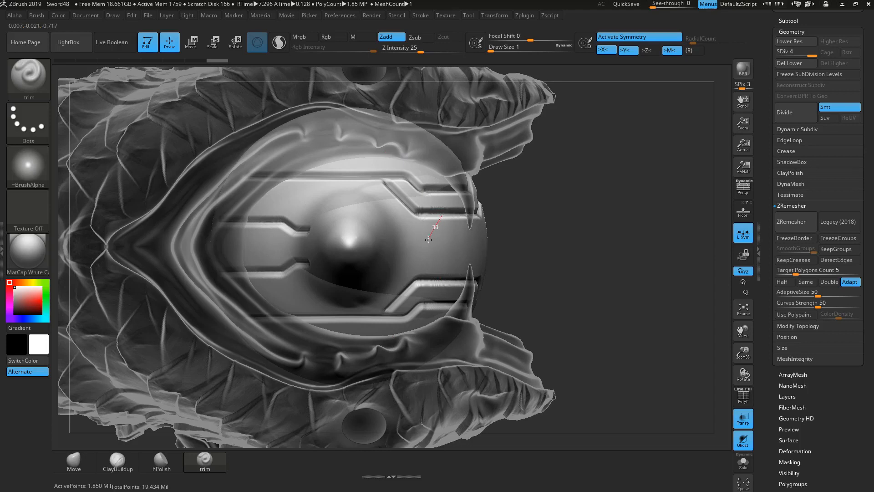
left_click_drag(429, 239, 429, 239)
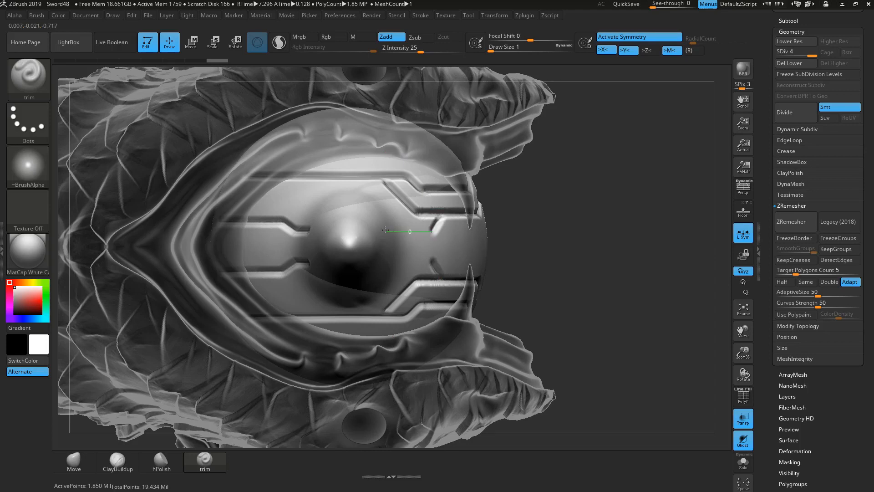
left_click_drag(386, 229, 386, 230)
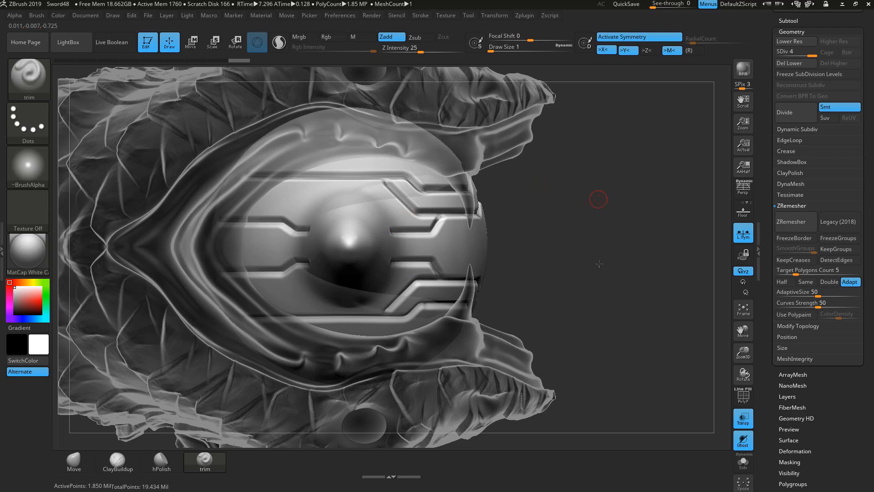
Step: Isolate the eyeball from the surrounding parts and turn on Z symmetry
left_click_drag(599, 263, 595, 382)
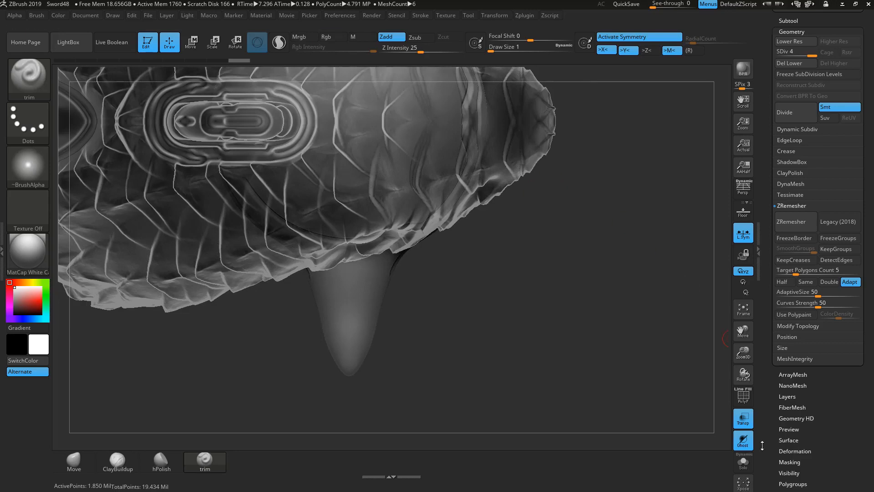
left_click(743, 462)
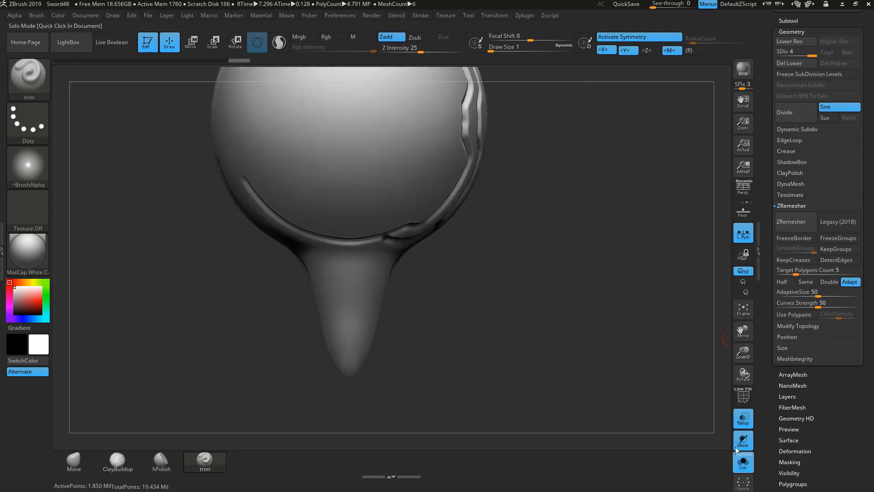
left_click(649, 51)
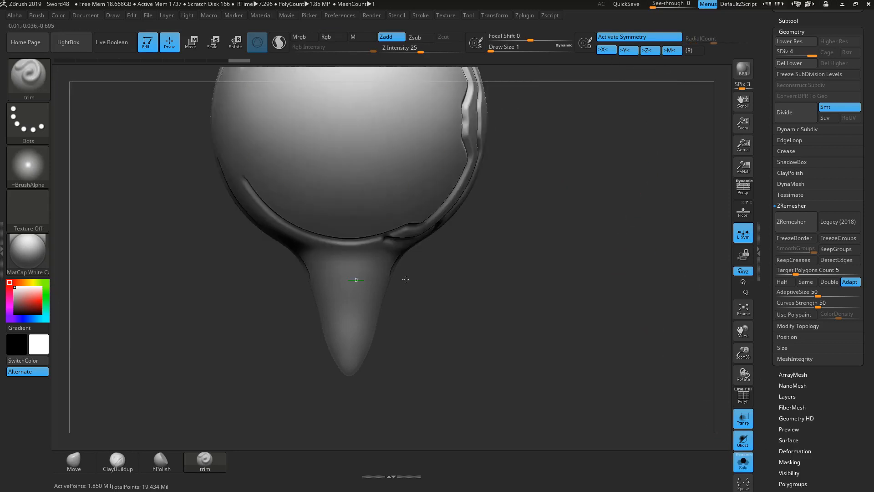
Step: Carve two parallel ring grooves around the base of the cone, cutting them from the front and the side
mouse_move(425, 280)
left_mouse_down()
mouse_move(428, 273)
mouse_move(400, 278)
left_mouse_up()
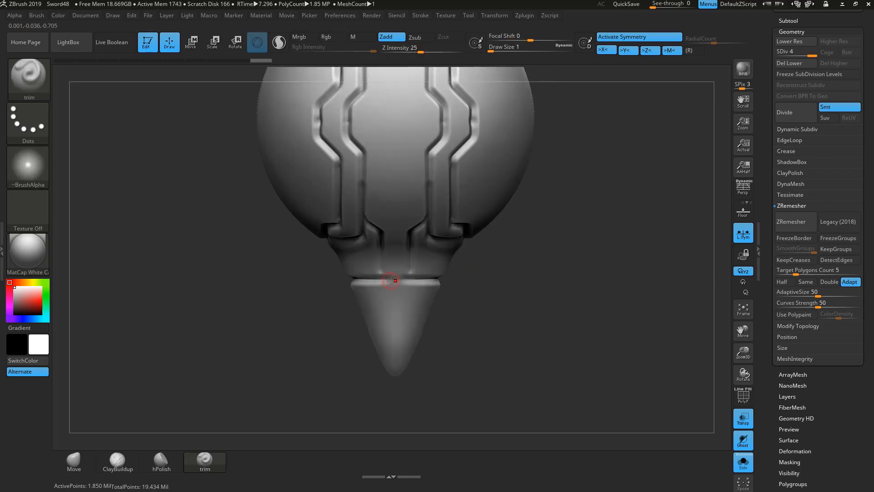
left_click_drag(457, 278, 459, 278)
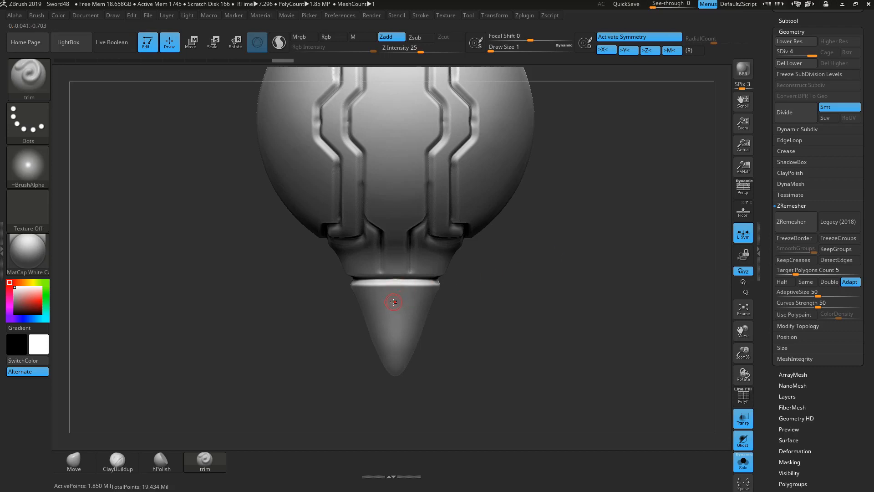
left_click_drag(465, 303, 466, 302)
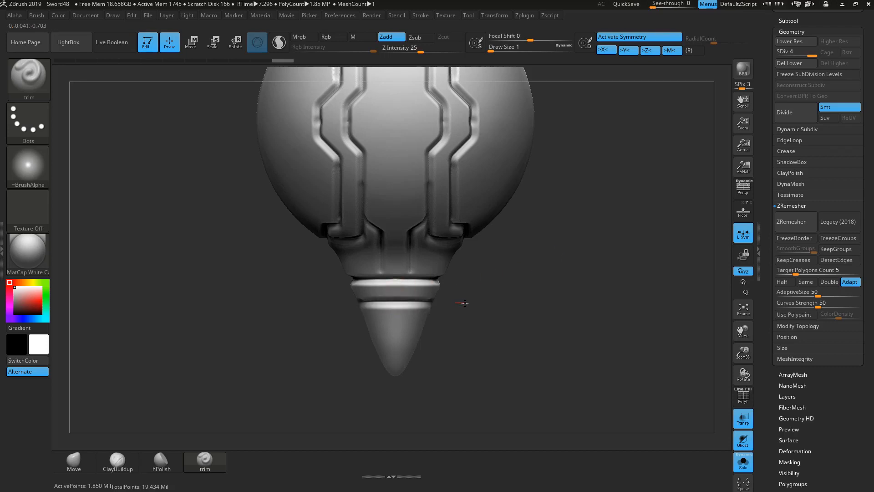
left_click_drag(556, 283, 480, 290)
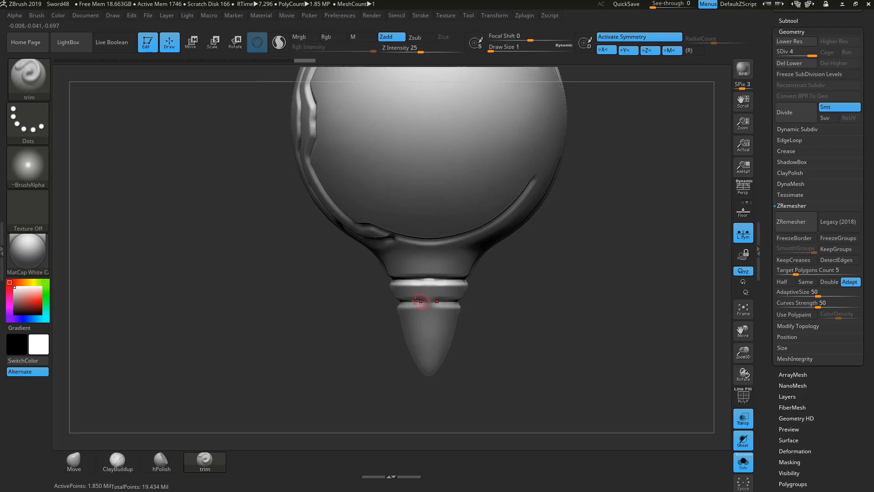
left_click_drag(483, 300, 483, 299)
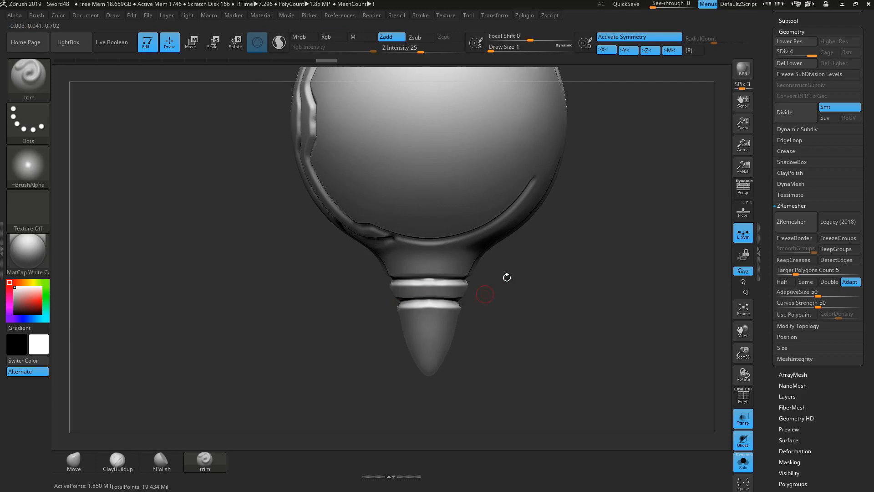
Step: Turn off transparency and Z symmetry, and deepen the short grooves running from the front panel to the cone rings
left_click_drag(626, 221, 595, 220)
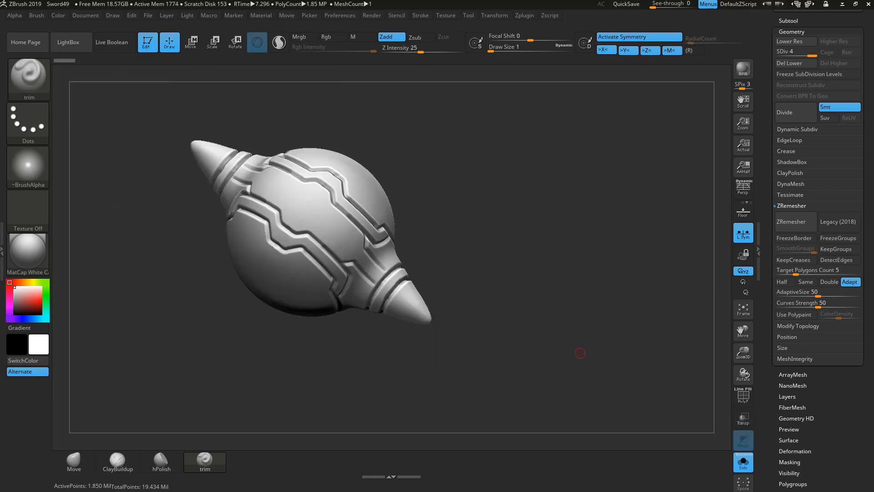
left_click_drag(299, 381, 305, 378)
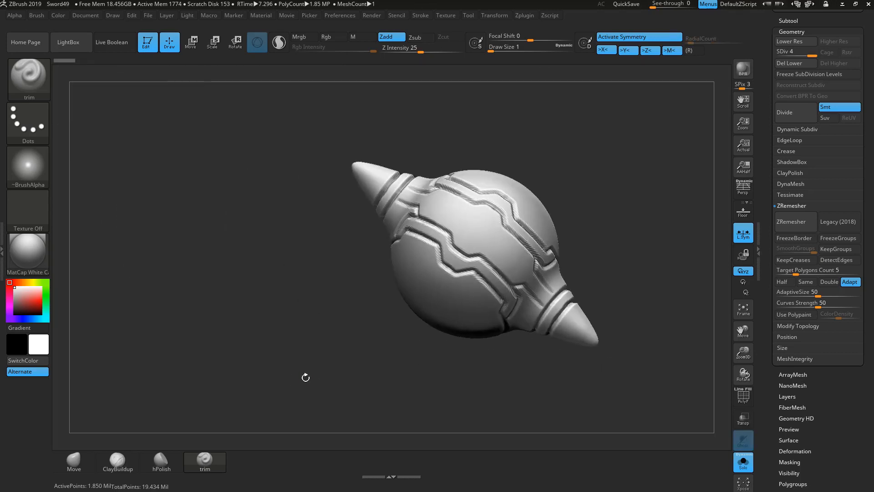
key("f")
key("f")
left_click_drag(640, 237, 616, 246, "shift")
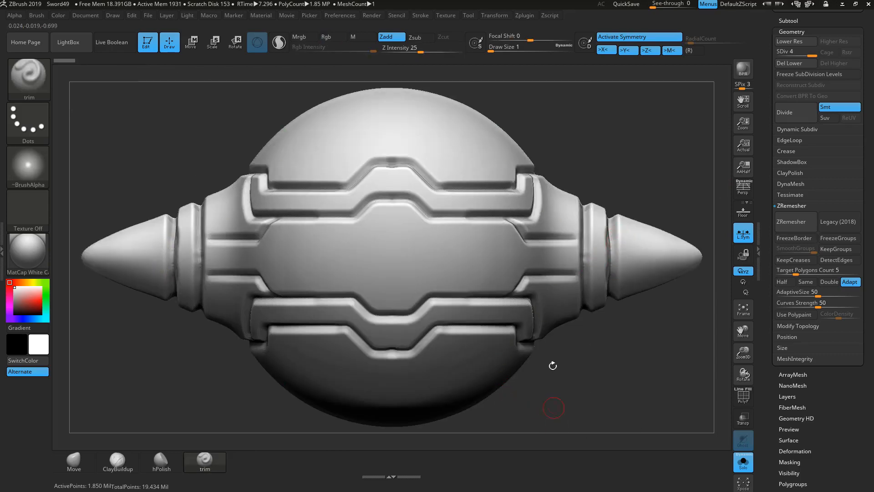
left_click(650, 50)
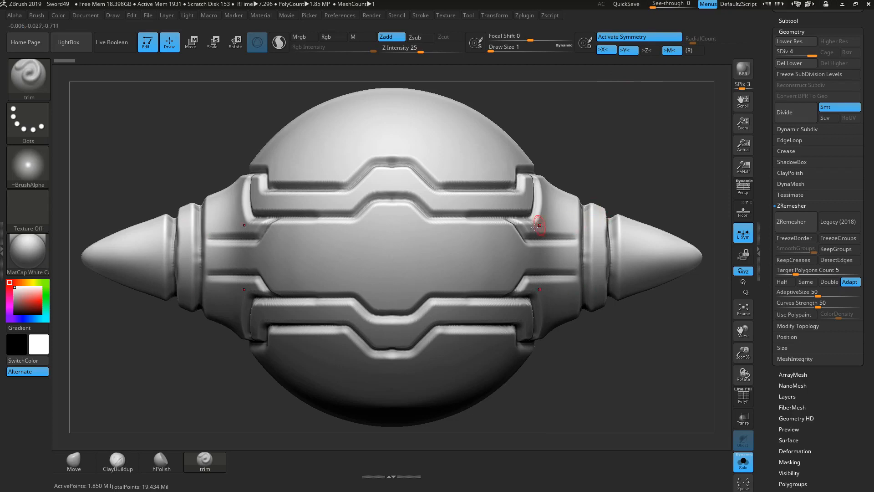
left_click_drag(582, 237, 589, 238)
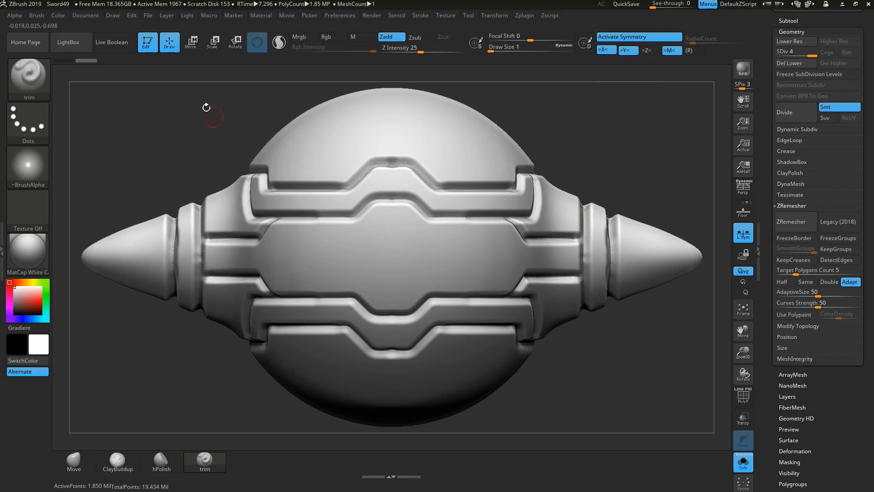
Step: Try to deepen the straight section of the outer stepped groove, and undo the stroke
left_click_drag(214, 108, 238, 133)
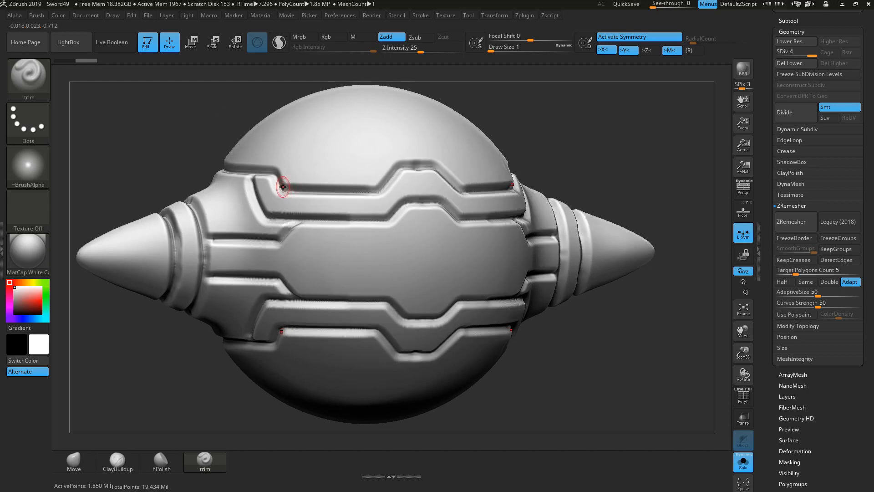
left_click_drag(381, 190, 381, 190)
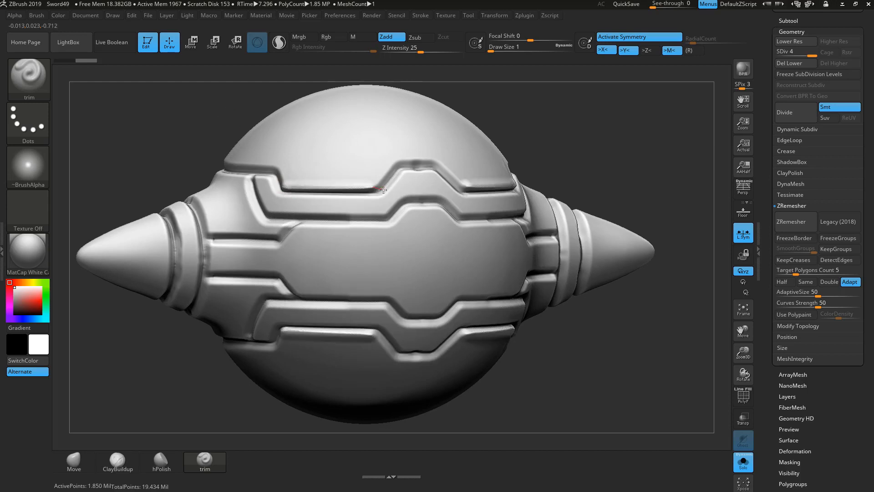
left_click_drag(558, 114, 513, 109, "shift")
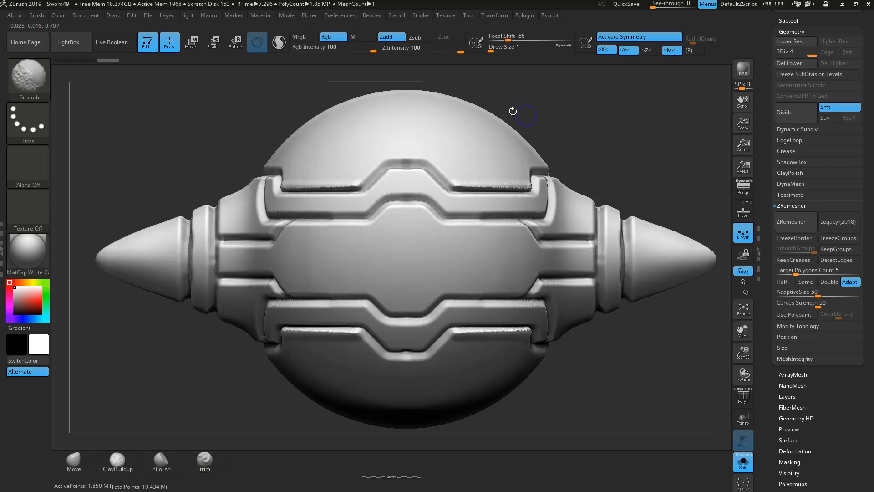
key("ctrl+z")
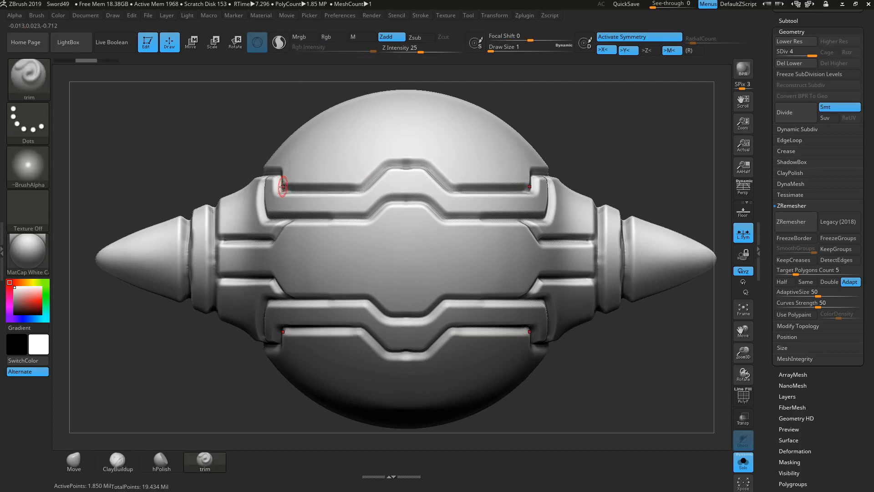
Step: Retrace the outer and inner stepped grooves on the eyeball's front with trim strokes to deepen and sharpen them
mouse_move(366, 187)
left_mouse_down()
mouse_move(384, 162)
mouse_move(414, 163)
left_mouse_up()
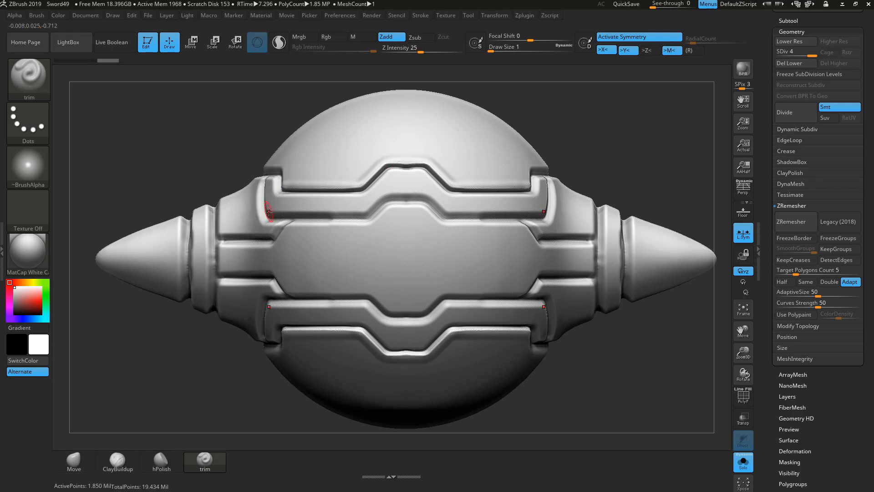
left_click_drag(369, 211, 369, 212)
left_click_drag(368, 211, 388, 194)
left_click_drag(385, 196, 413, 197)
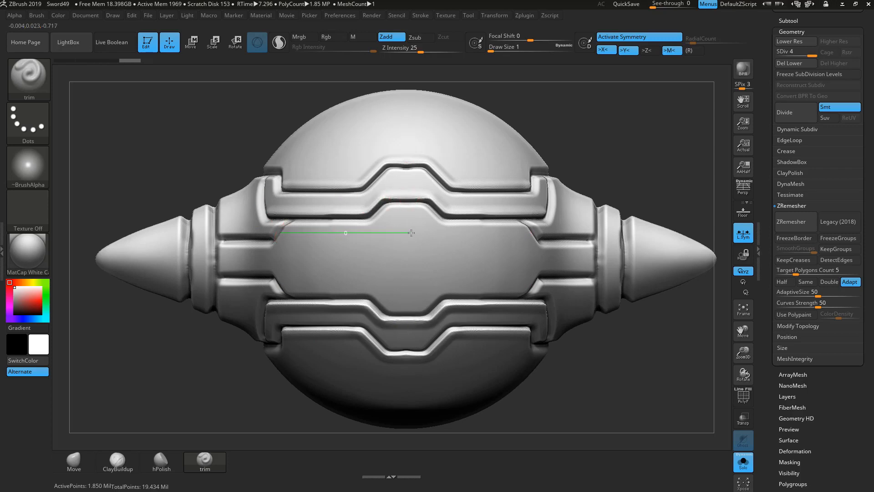
Step: Carve a straight mirrored groove across the central front panel, and add a short recess at its middle
left_click_drag(411, 233, 411, 233)
left_click_drag(406, 232, 417, 232)
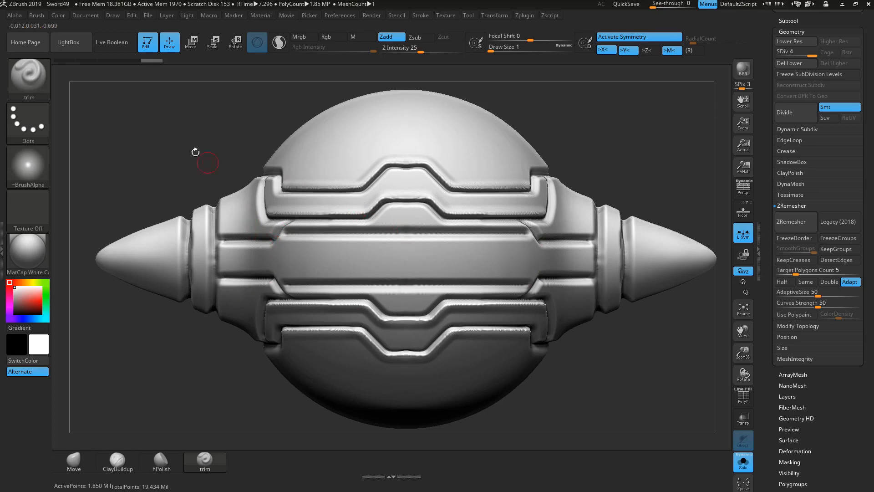
mouse_move(232, 158)
left_mouse_down()
mouse_move(284, 236)
mouse_move(301, 216)
left_mouse_up()
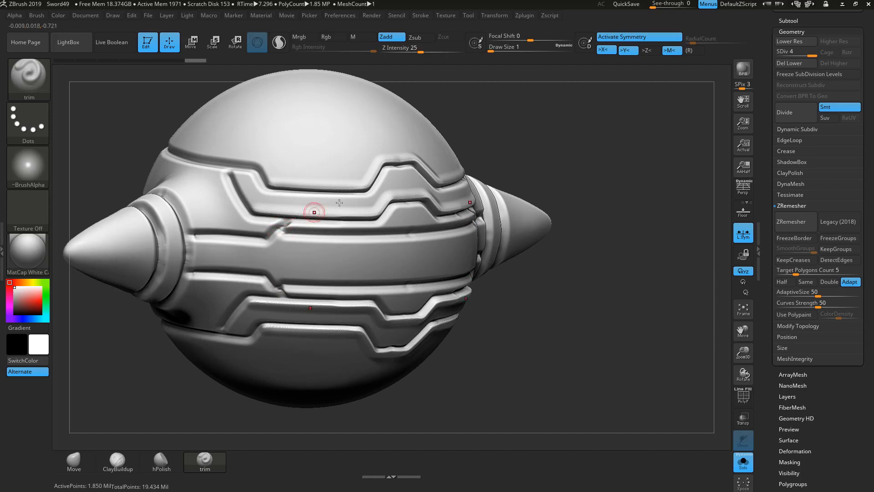
left_click_drag(603, 135, 569, 151, "shift")
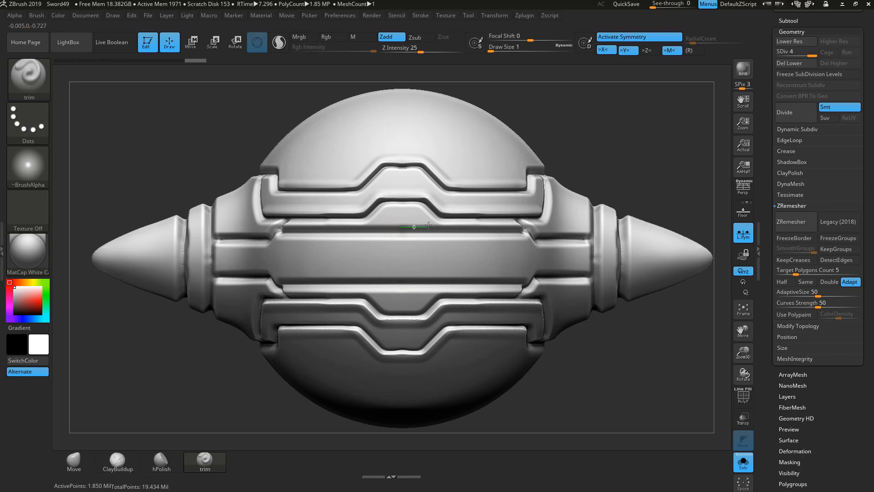
mouse_move(429, 225)
left_mouse_down()
mouse_move(387, 228)
mouse_move(428, 229)
left_mouse_up()
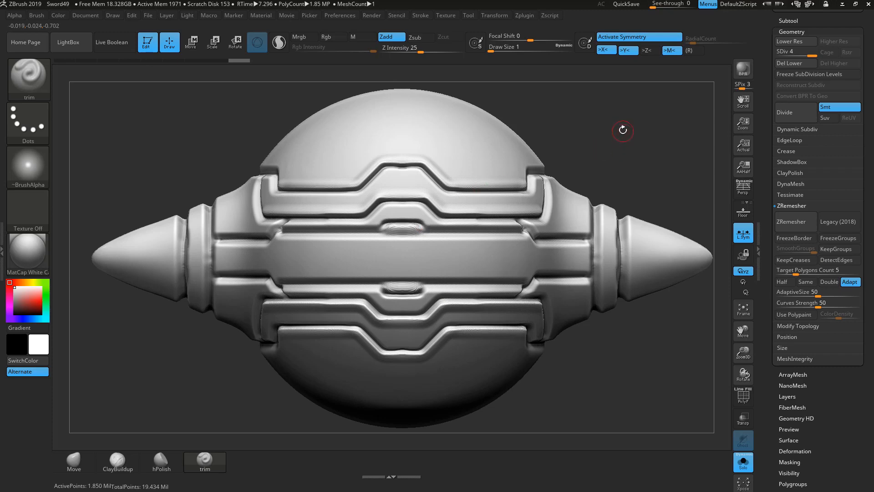
Step: Deepen the diagonal and straight outer grooves on the eyeball's side with mirrored trim strokes, adding a small stepped notch level with the cone
right_click_drag(623, 130, 480, 127, "ctrl")
right_click_drag(559, 136, 597, 146)
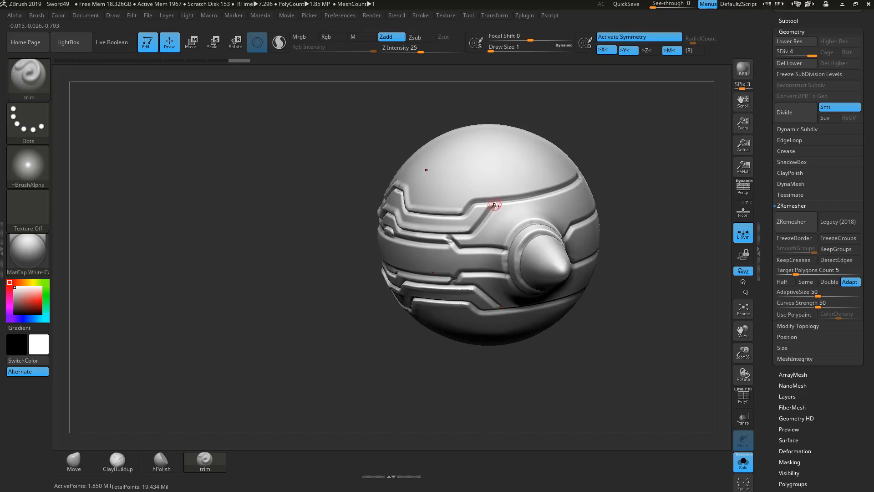
left_click_drag(486, 216, 483, 222)
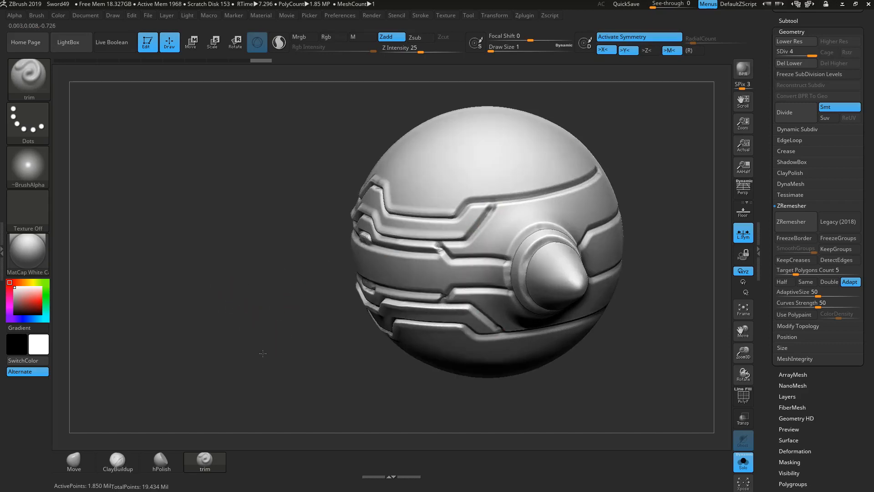
right_click_drag(285, 335, 279, 293, "shift")
mouse_move(455, 210)
left_mouse_down()
mouse_move(475, 195)
mouse_move(553, 199)
left_mouse_up()
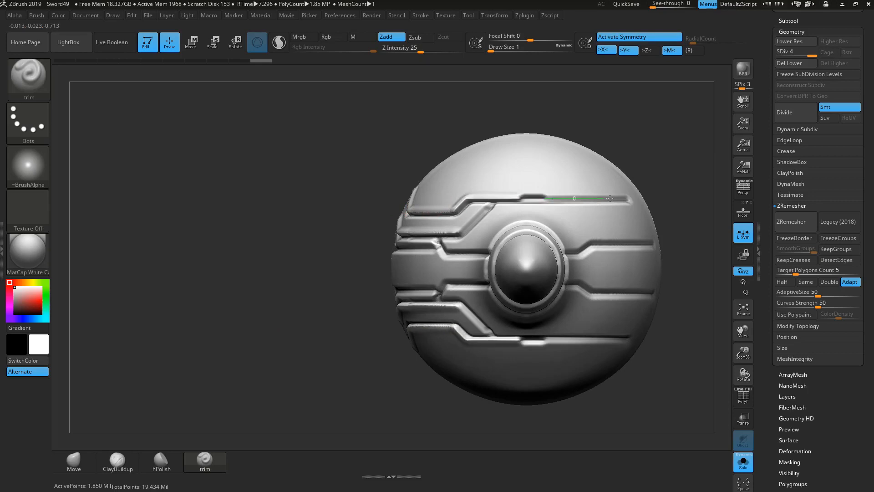
left_click_drag(636, 196, 638, 197)
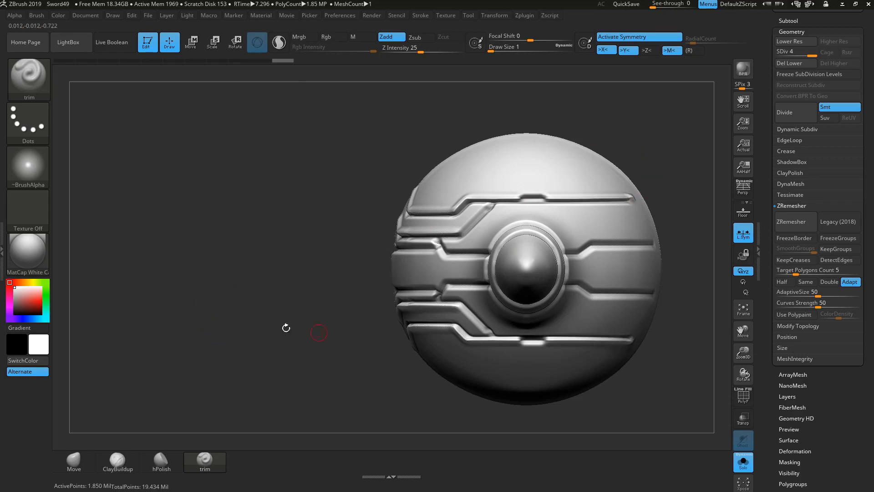
Step: Smooth the rings away along the cones' front centre line, working up from subdivision level 1 to level 4
left_click_drag(267, 326, 352, 308)
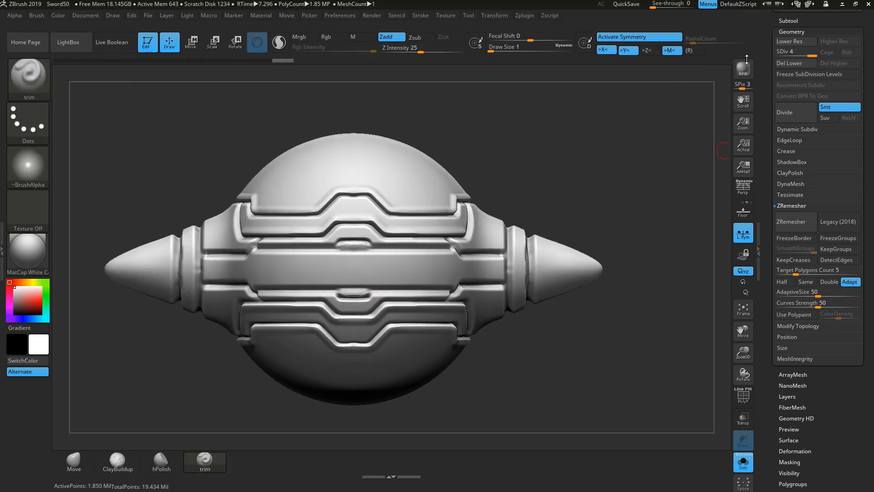
left_click_drag(819, 55, 774, 56)
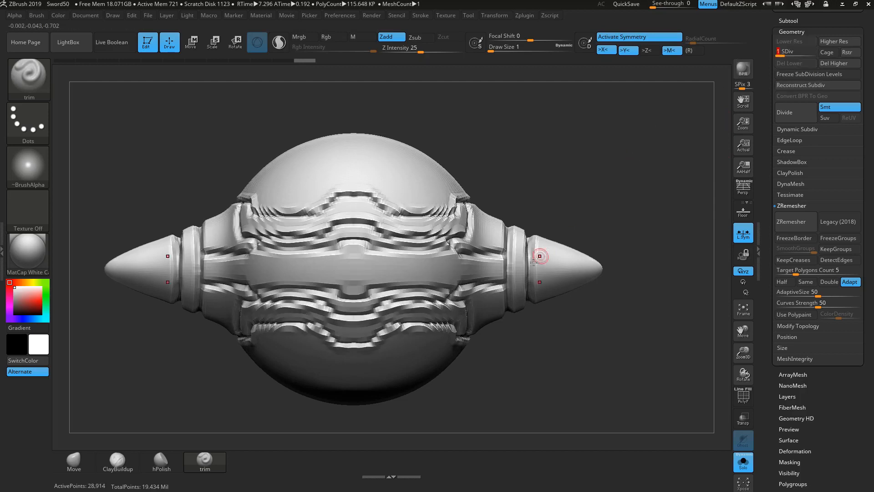
key("shift")
left_click_drag(511, 268, 518, 263, "shift")
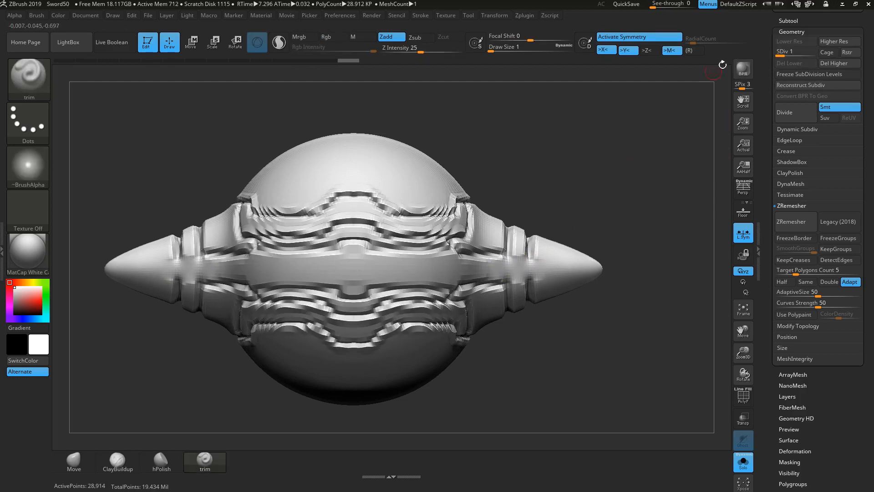
key("d")
key("shift")
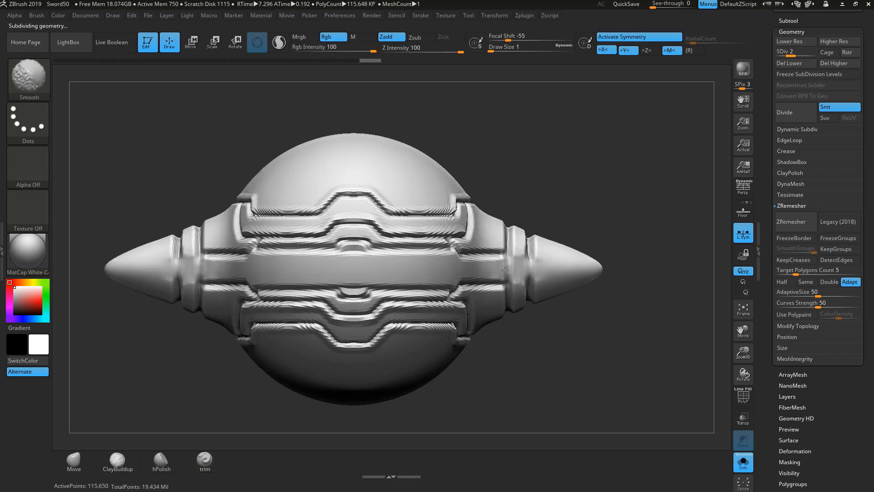
left_click_drag(494, 264, 504, 264, "shift")
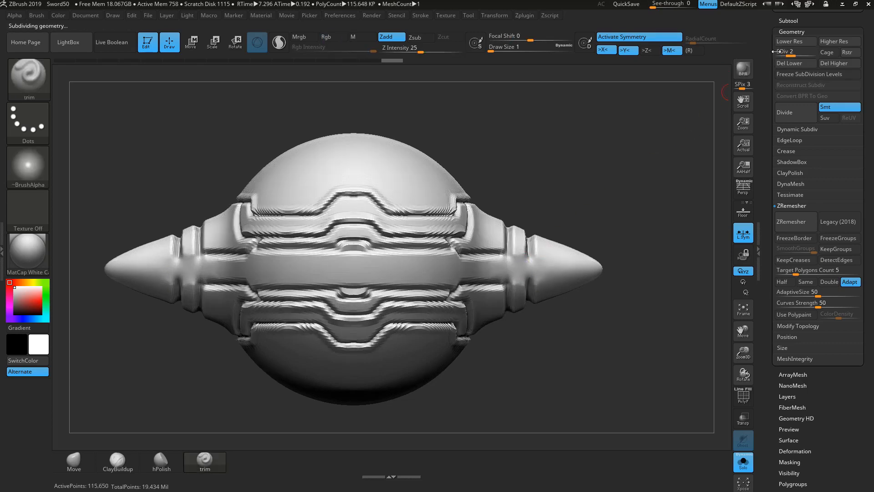
key("d")
key("shift")
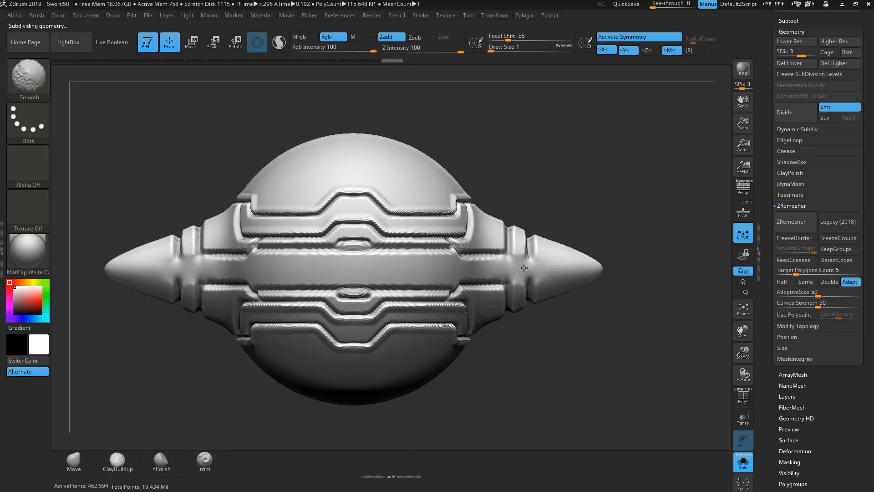
left_click(805, 56)
key("shift")
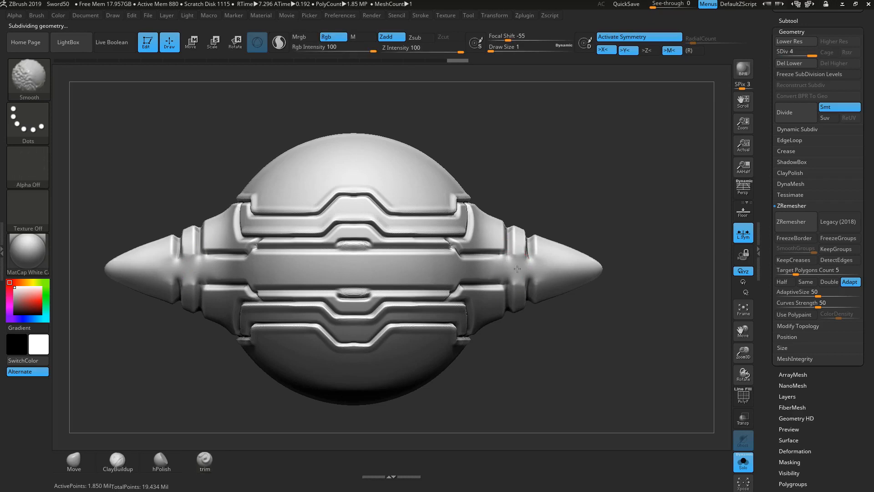
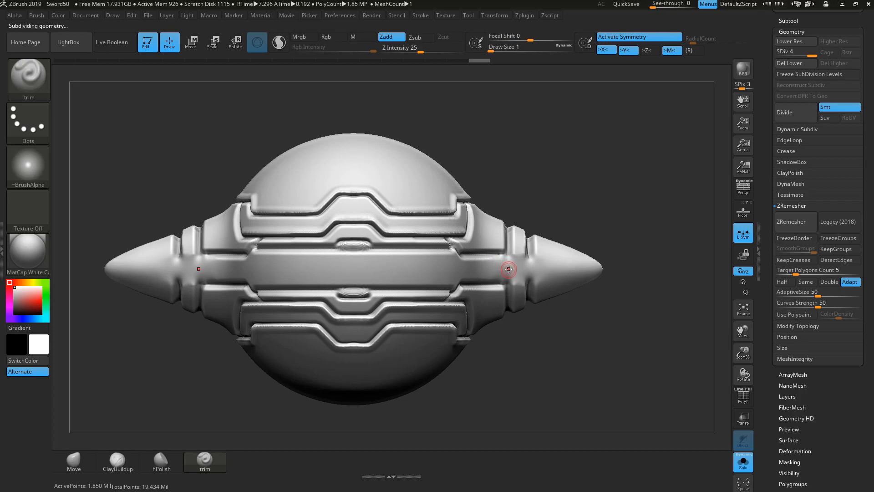
Step: Carve a mirrored keyhole-shaped relief into the cones' fronts, using draw size 2 for the rounded hollow and 1 for the outlines
left_click_drag(550, 269, 552, 269)
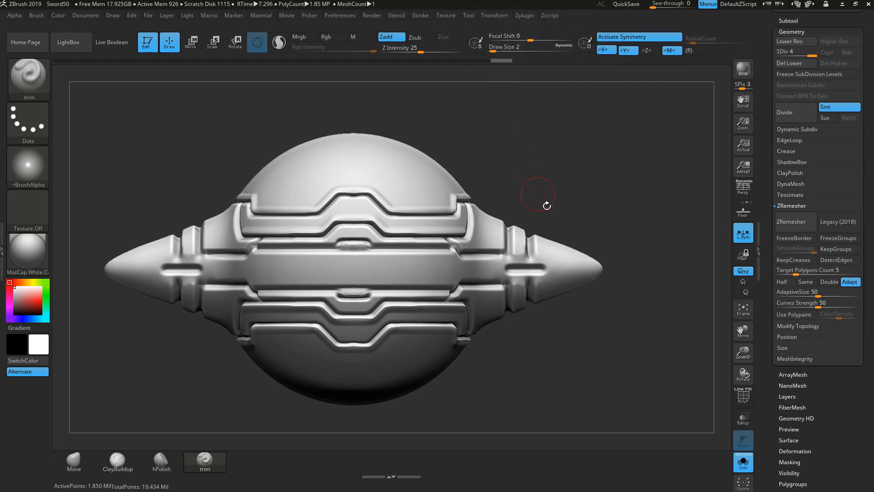
left_click_drag(575, 268, 577, 268)
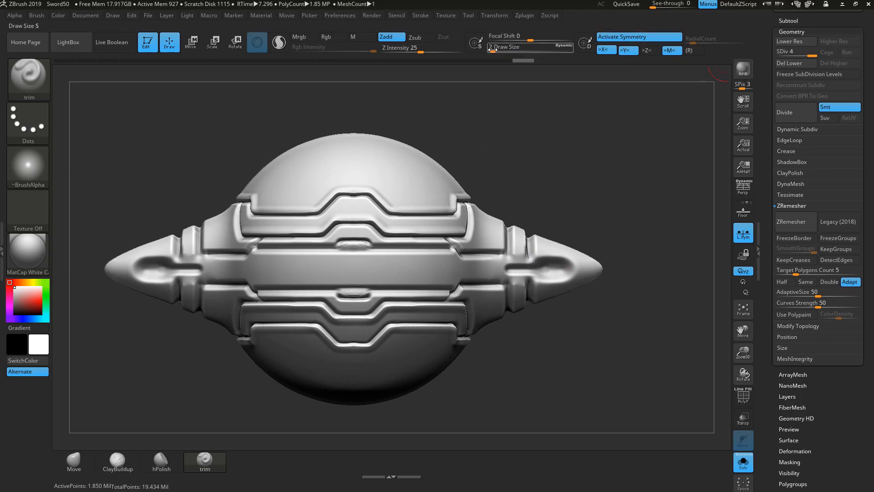
left_click_drag(491, 49, 489, 49)
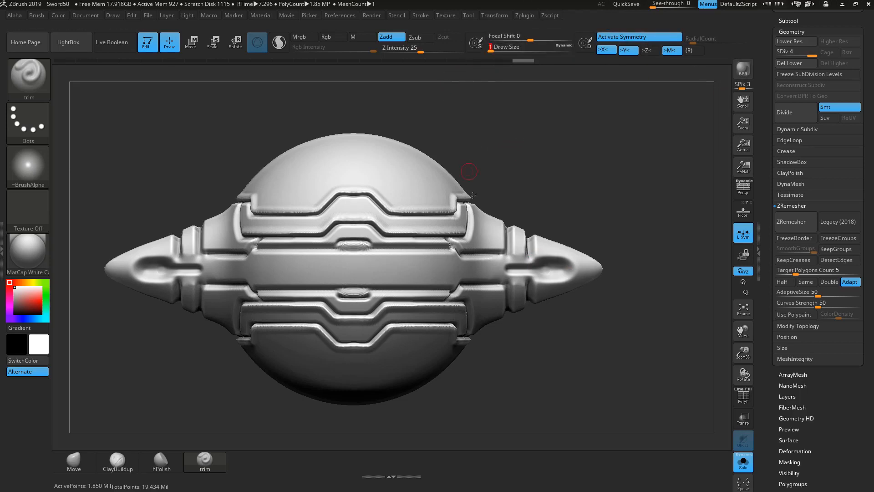
left_click(564, 269)
mouse_move(530, 269)
left_mouse_down()
mouse_move(571, 269)
mouse_move(534, 270)
mouse_move(569, 269)
mouse_move(551, 251)
mouse_move(564, 252)
mouse_move(582, 278)
left_mouse_up()
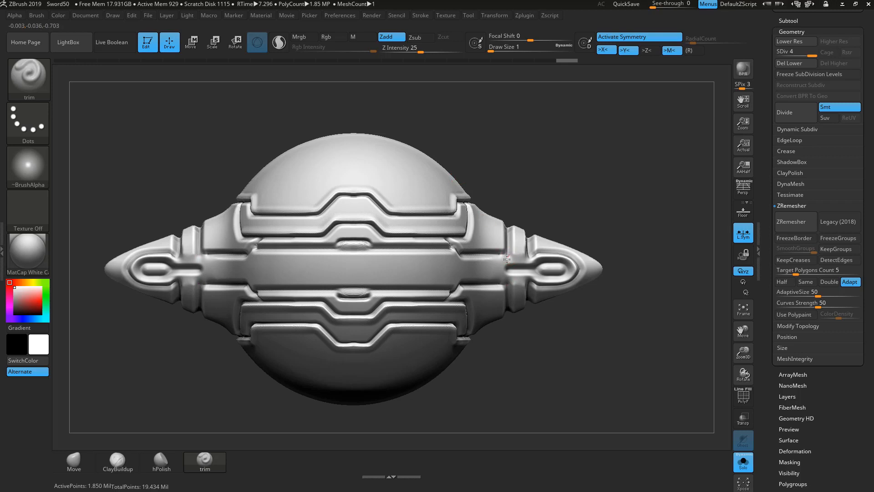
left_click_drag(507, 259, 494, 273)
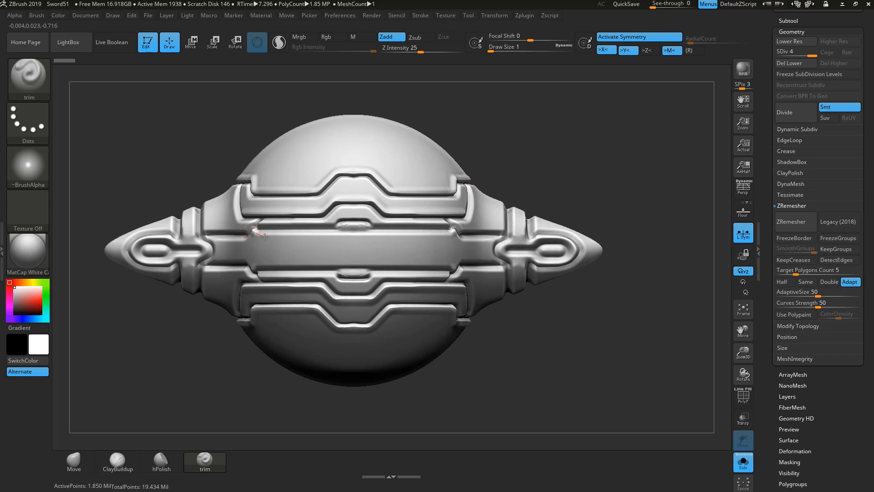
Step: Carve a second mirrored groove along the edges of the central front panel, curving it around the middle recesses
left_click_drag(265, 237, 289, 234)
left_click_drag(348, 232, 365, 234)
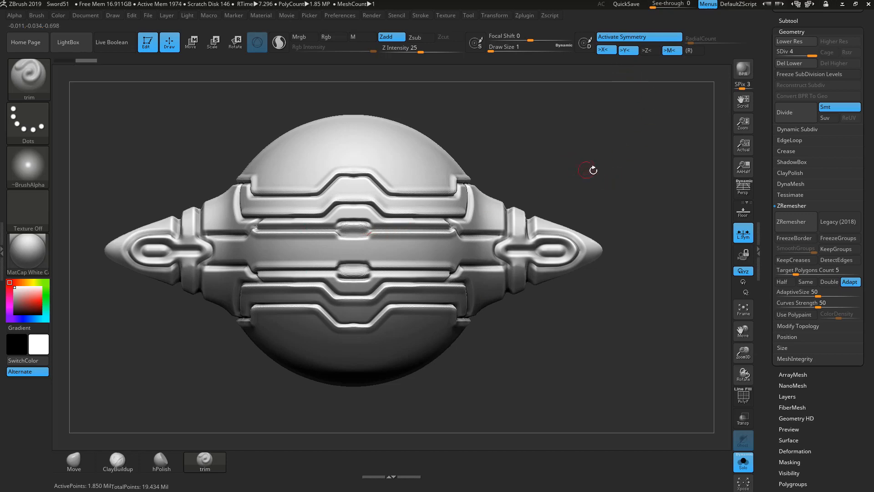
left_click_drag(615, 166, 609, 172)
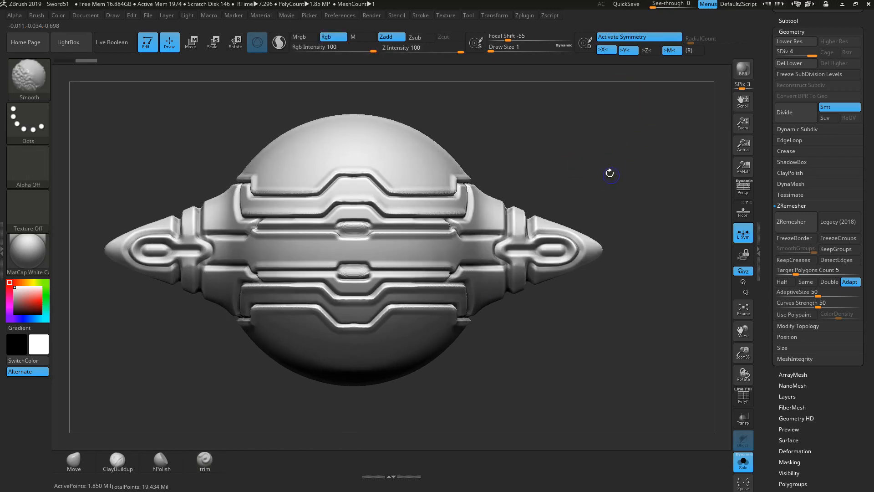
Step: Carve an additional ring groove around the back of the cones, just outside the existing rings
left_click_drag(629, 133, 617, 234)
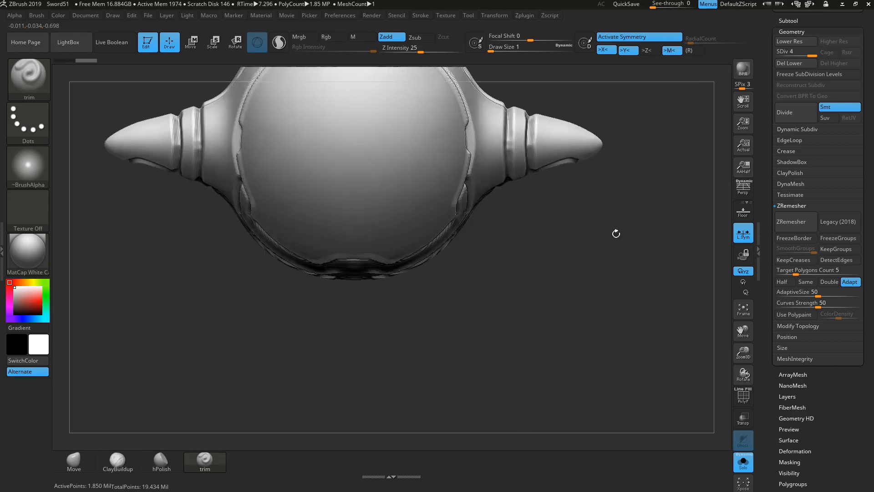
left_click_drag(556, 221, 495, 312)
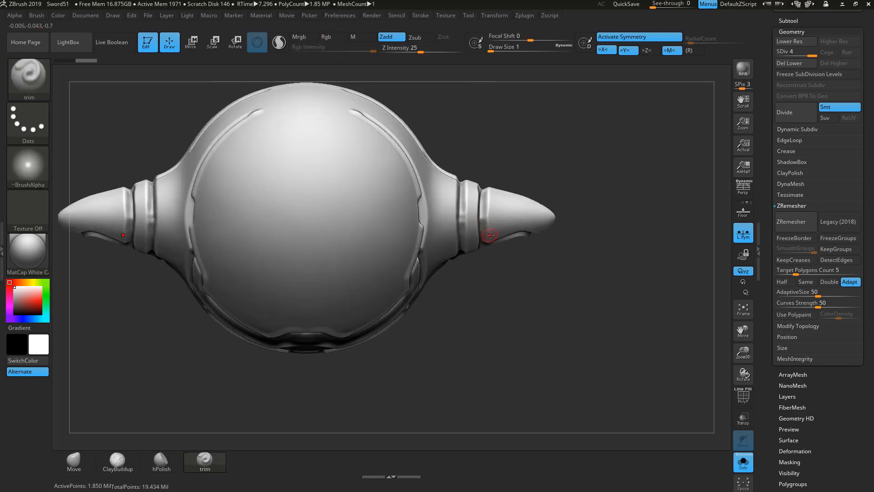
mouse_move(494, 241)
left_mouse_down()
mouse_move(494, 173)
mouse_move(511, 191)
mouse_move(508, 226)
left_mouse_up()
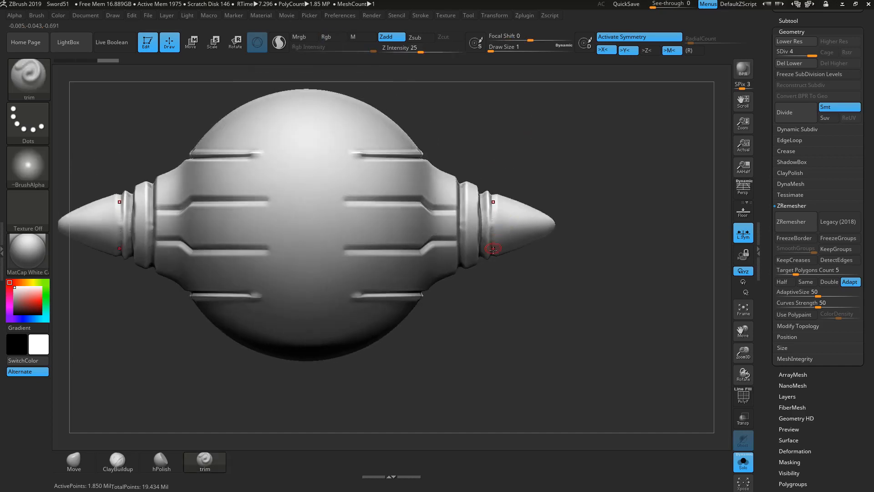
left_click_drag(492, 178, 492, 173)
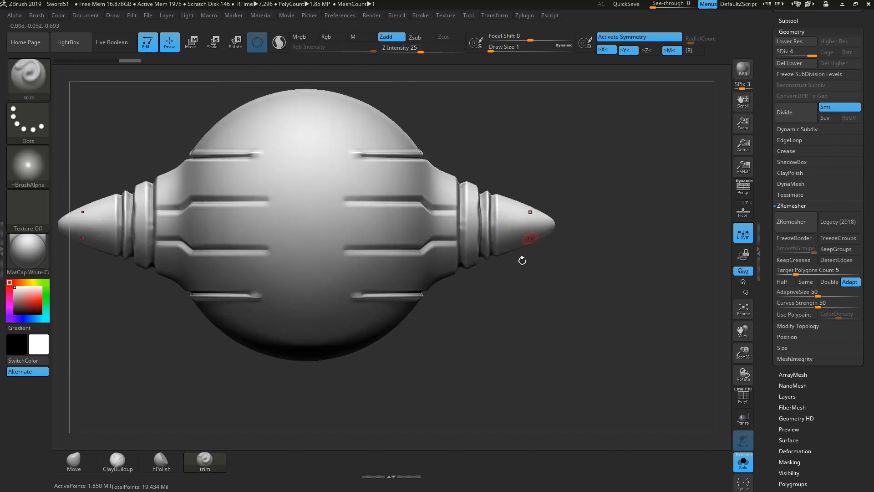
Step: Carve an outer groove around the rounded end of the keyhole relief near the cone's tip
mouse_move(496, 358)
left_mouse_down()
mouse_move(498, 203)
mouse_move(617, 189)
mouse_move(563, 196)
mouse_move(614, 186)
mouse_move(607, 183)
mouse_move(616, 191)
mouse_move(582, 184)
left_mouse_up()
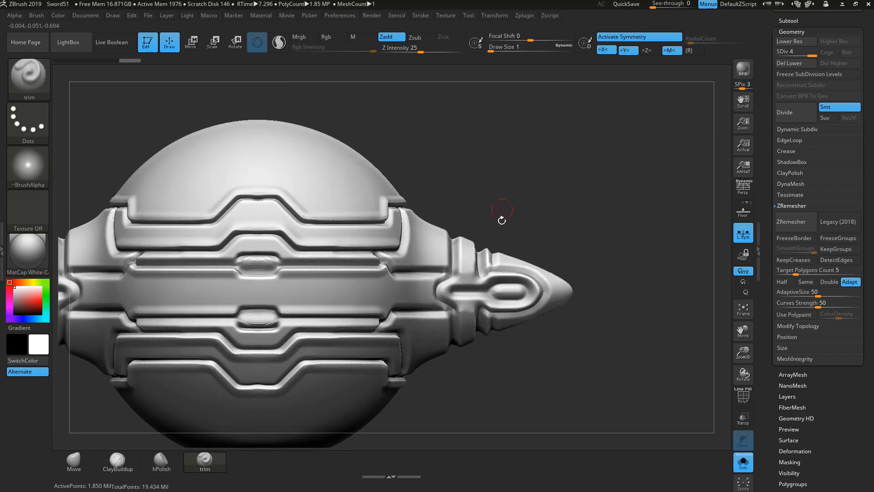
left_click_drag(546, 234, 558, 231)
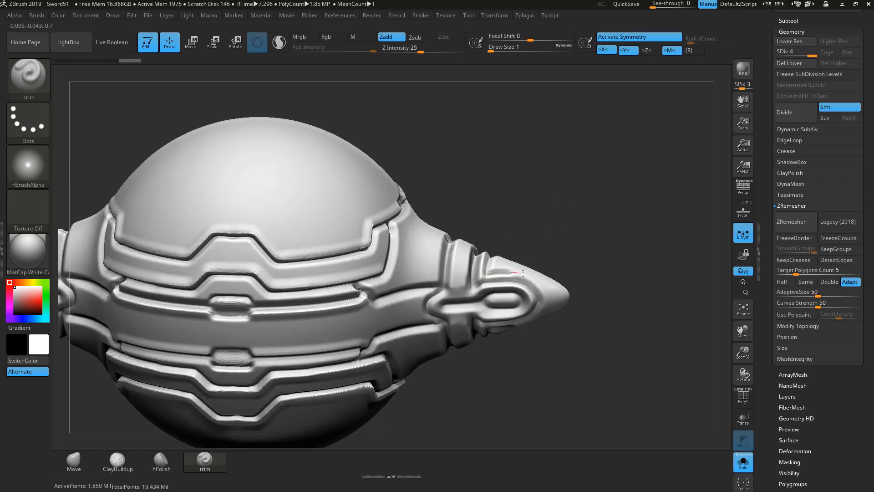
left_click_drag(524, 273, 550, 306)
Step: Deepen the stepped grooves running from both sides of the cone rings, including the short link to the front panel's corner
mouse_move(635, 267)
left_mouse_down()
mouse_move(592, 246)
mouse_move(546, 201)
mouse_move(545, 221)
mouse_move(638, 211)
mouse_move(619, 206)
left_mouse_up()
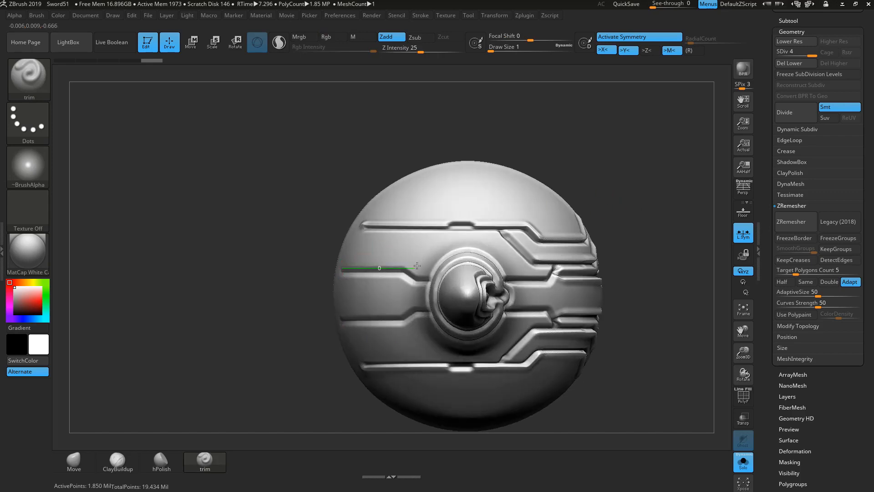
left_click_drag(411, 266, 423, 280)
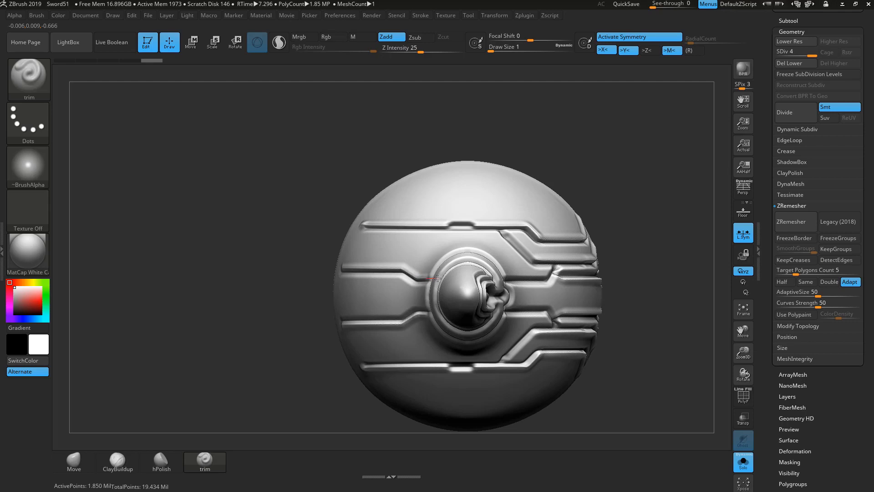
left_click_drag(631, 175, 634, 205)
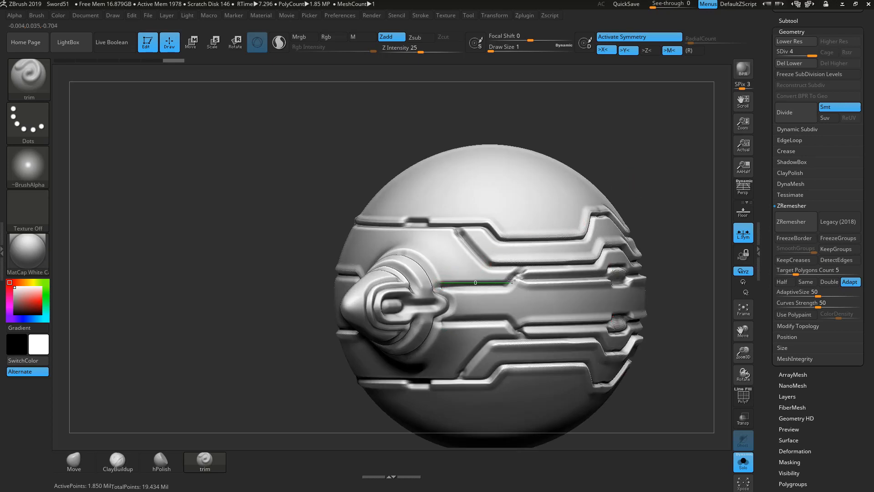
left_click_drag(512, 281, 521, 264)
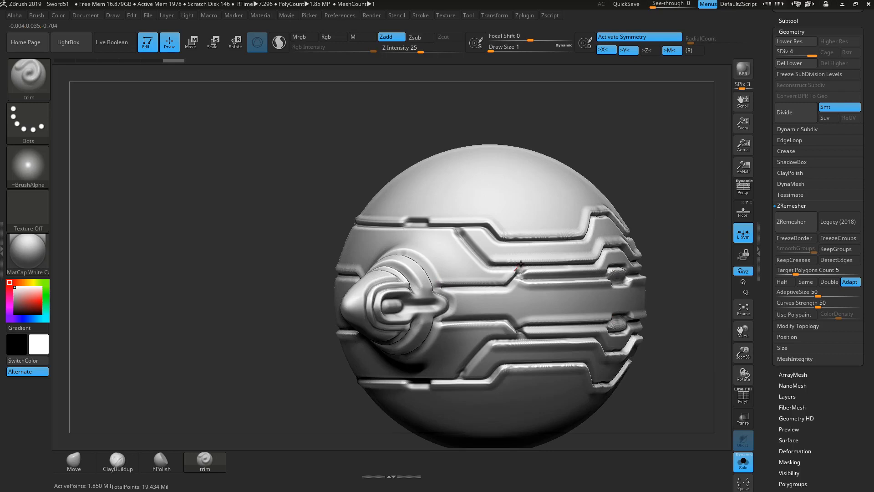
Step: Deepen and sharpen the diagonal groove between the outer side groove and the inner stepped panel groove
mouse_move(572, 146)
left_mouse_down()
mouse_move(615, 129)
mouse_move(581, 143)
left_mouse_up()
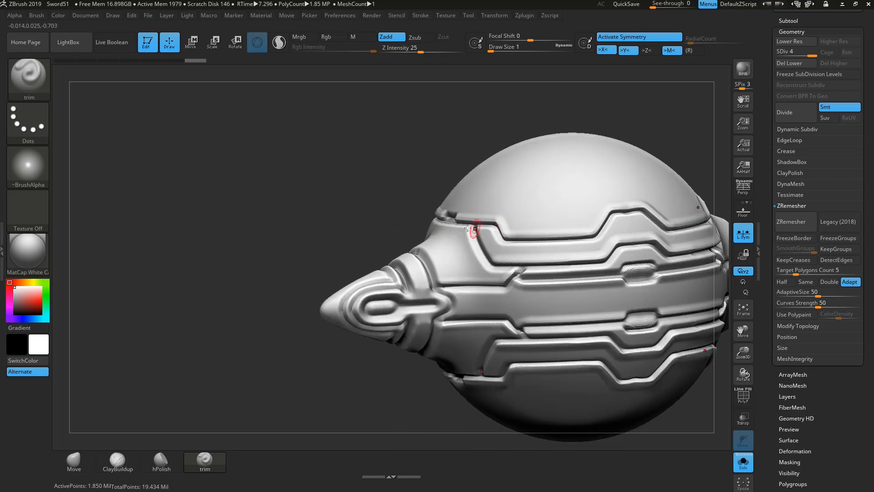
right_click_drag(474, 229, 453, 231)
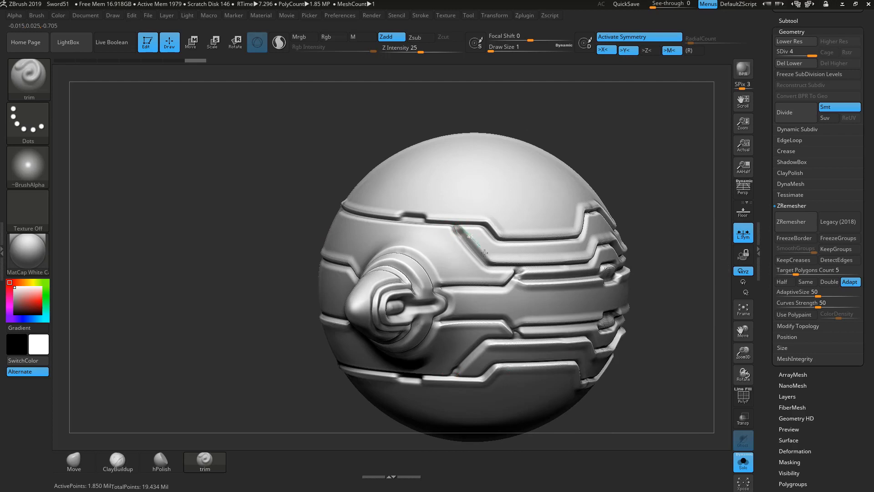
left_click_drag(493, 264, 495, 266)
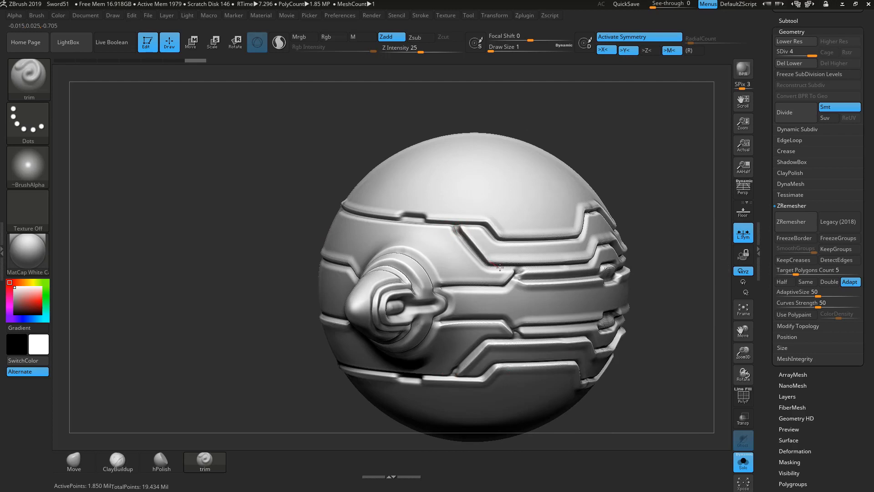
Step: Carve a curved groove around the inner end of the keyhole relief where the cone meets the eyeball
right_click_drag(669, 129, 637, 131)
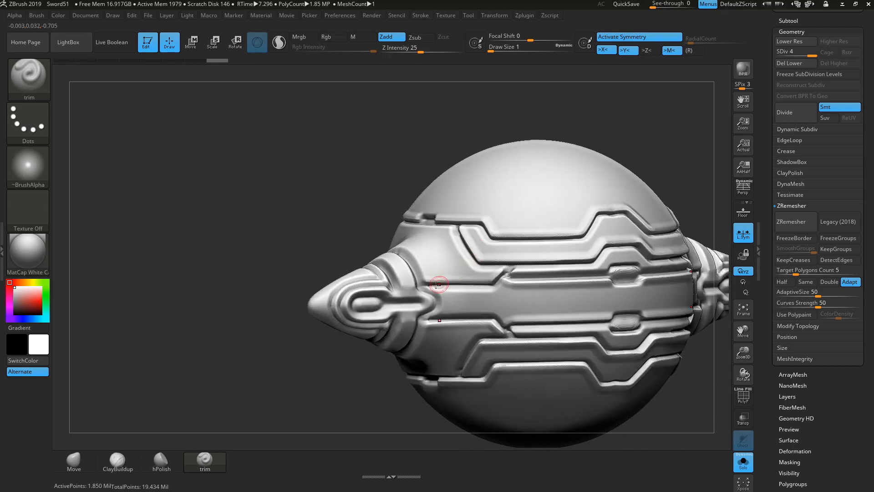
left_click_drag(424, 288, 439, 311)
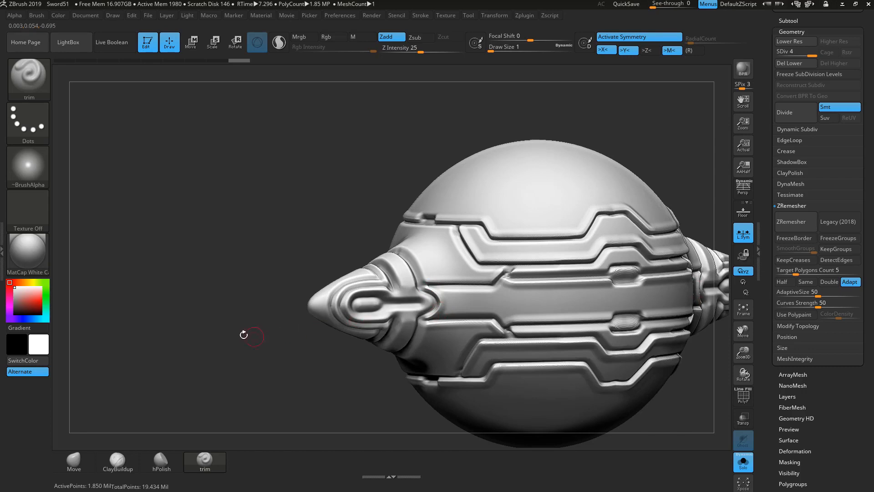
right_click_drag(244, 335, 206, 380)
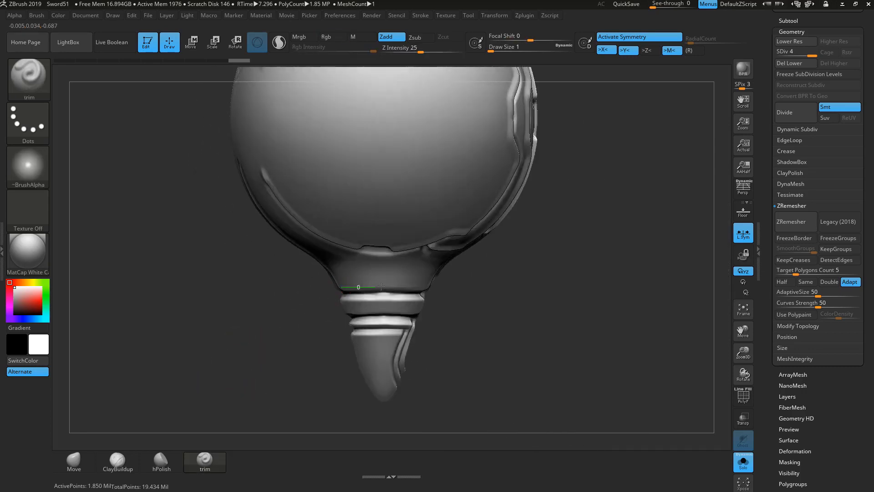
Step: Carve a straight groove across the base of the cone, just inside its rings, at draw size 1
left_click_drag(437, 287, 437, 287)
mouse_move(483, 285)
right_mouse_down()
mouse_move(503, 296)
mouse_move(513, 287)
mouse_move(525, 271)
mouse_move(530, 232)
mouse_move(333, 295)
right_mouse_up()
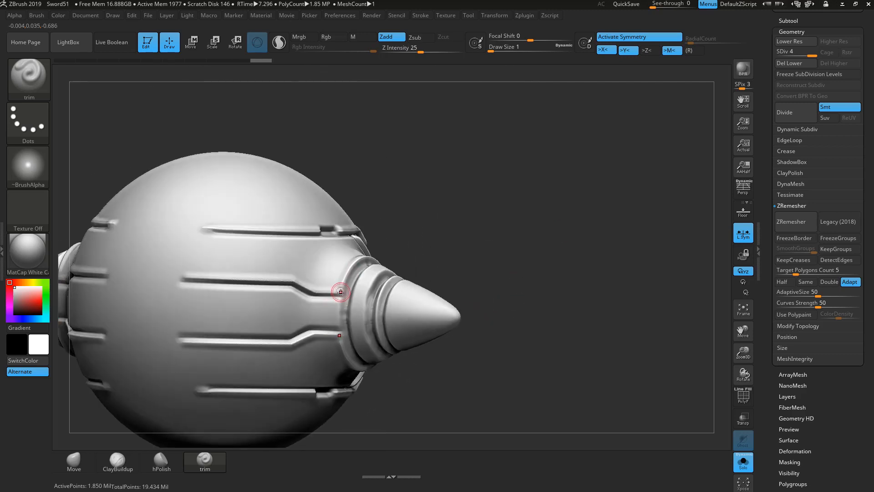
left_click(342, 280)
left_click_drag(554, 220, 539, 227)
Step: Make the surrounding model transparent and carve a wide rounded slot into the panel behind the cone at draw size 3
left_click(504, 47)
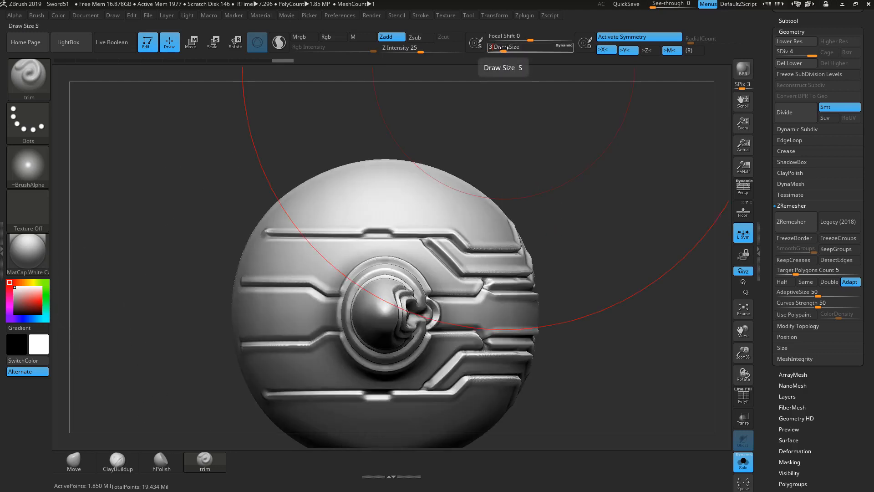
left_click(735, 457)
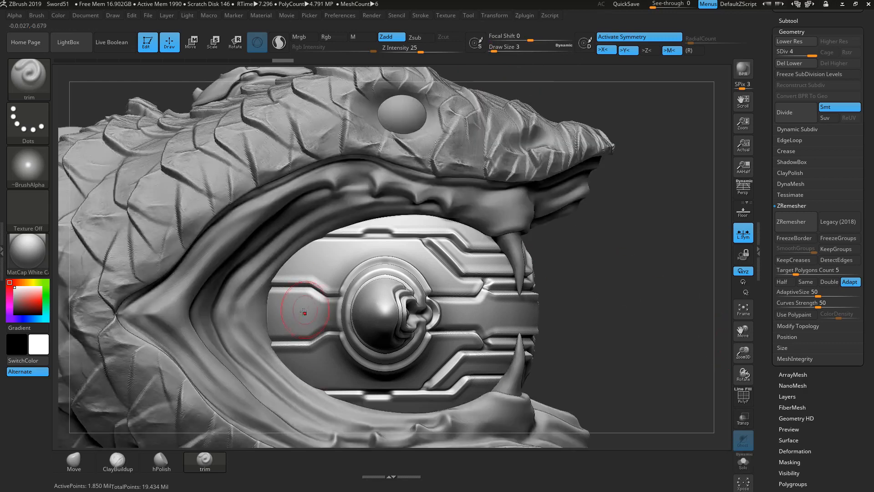
left_click(743, 417)
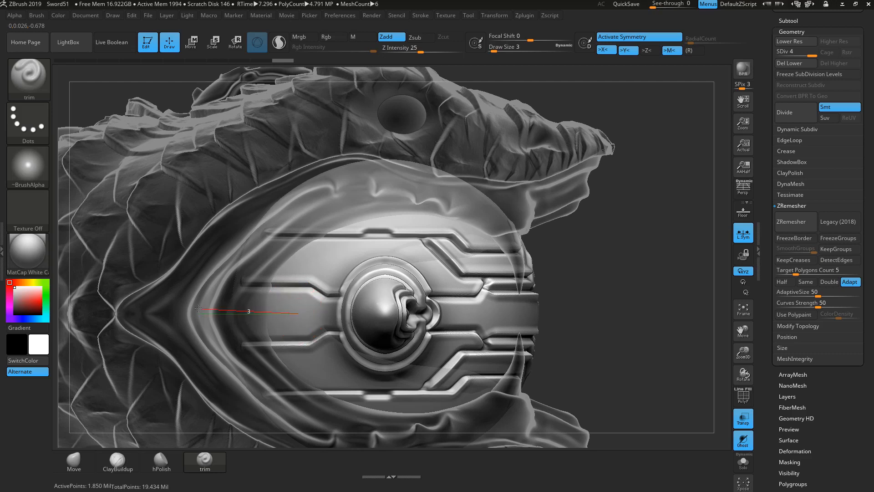
left_click_drag(197, 309, 174, 315)
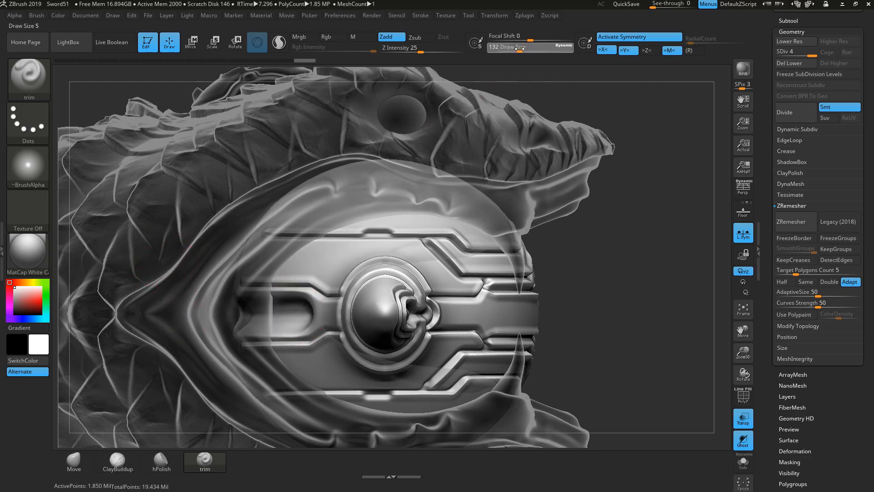
Step: Raise a rounded bar inside the slot behind the cone at draw size 2 and sharpen its end at draw size 1
key("bracketleft")
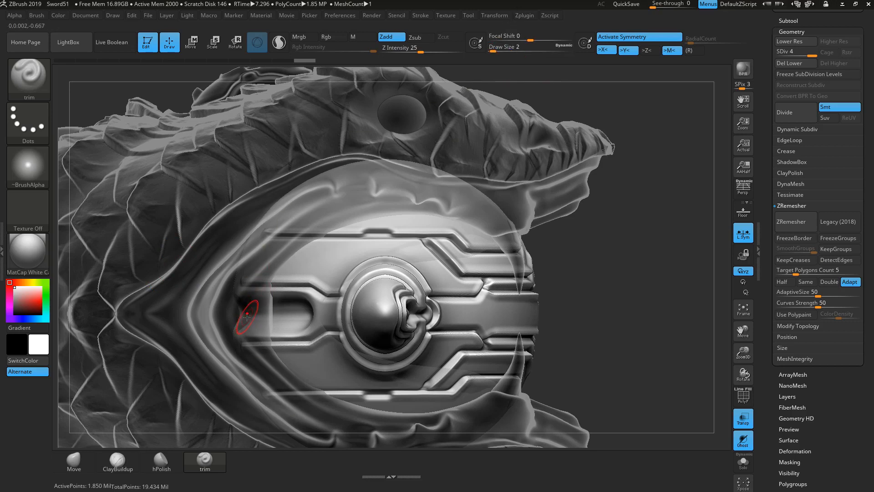
left_click_drag(245, 318, 305, 314)
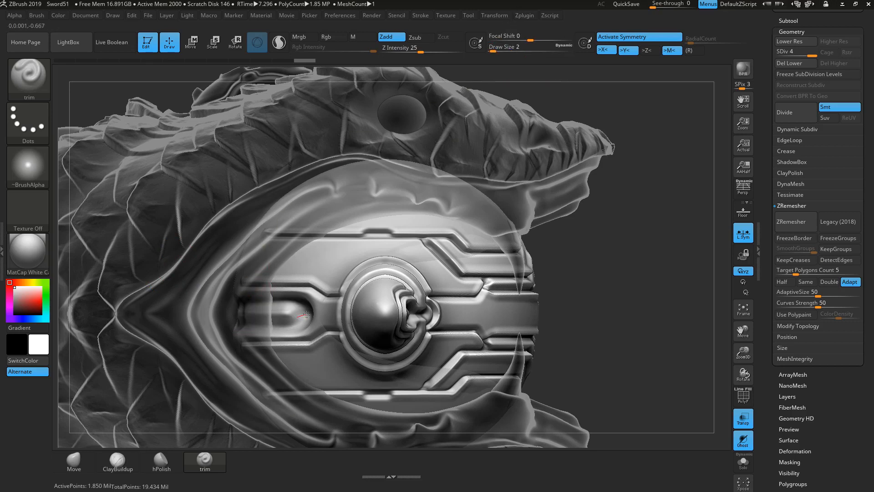
left_click_drag(214, 314, 216, 314)
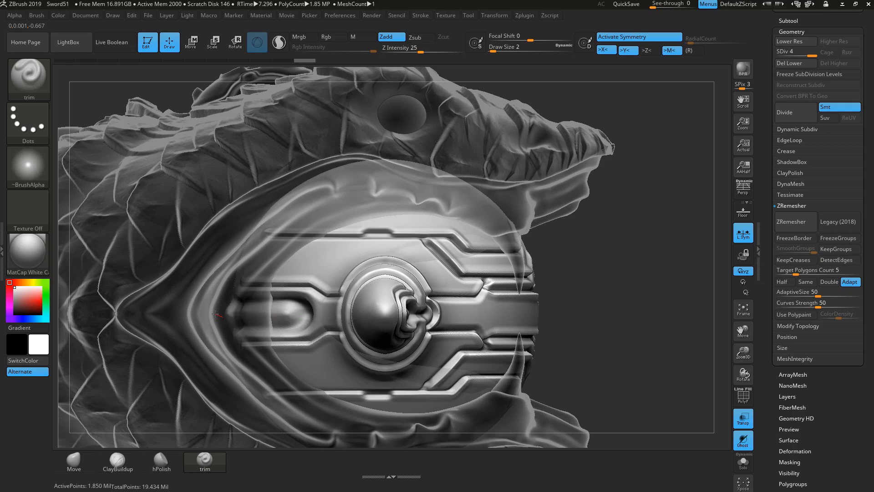
left_click(491, 51)
left_click_drag(297, 299, 299, 300)
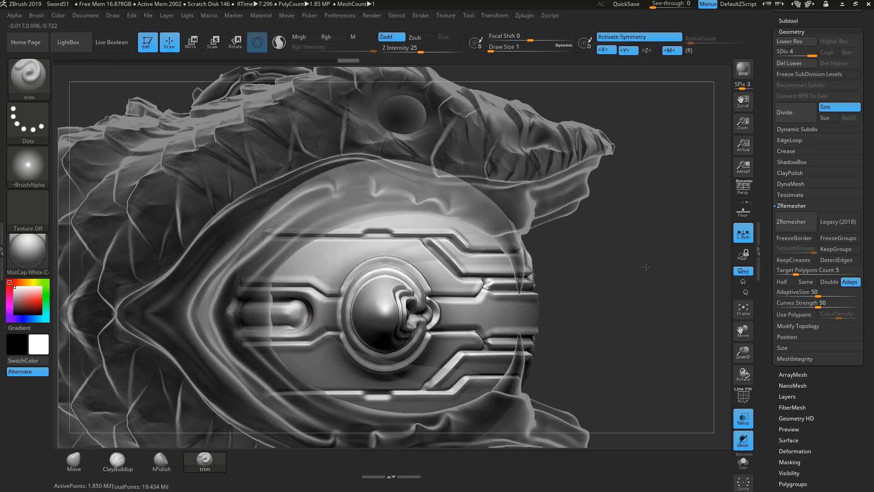
Step: Carve mirrored elongated recesses into the eyeball's front middle panel at draw size 2, and raise narrow bars inside them at draw size 1
left_click_drag(646, 267, 564, 231)
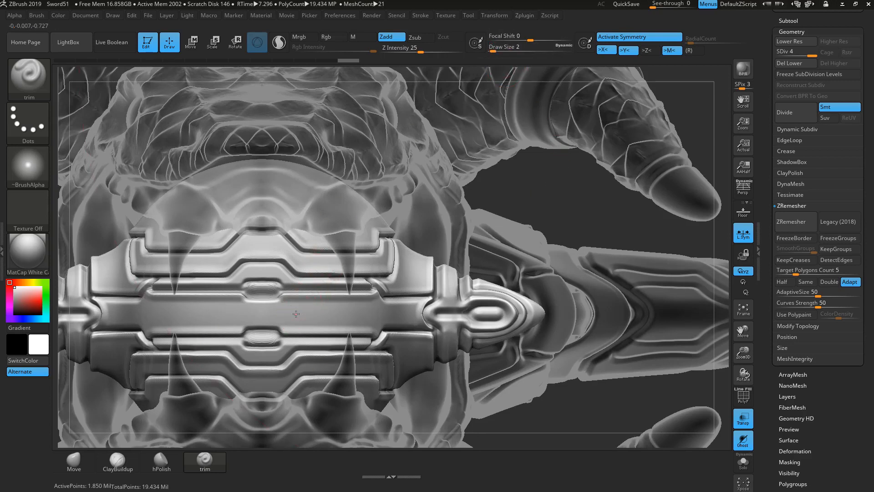
left_click_drag(376, 313, 376, 313)
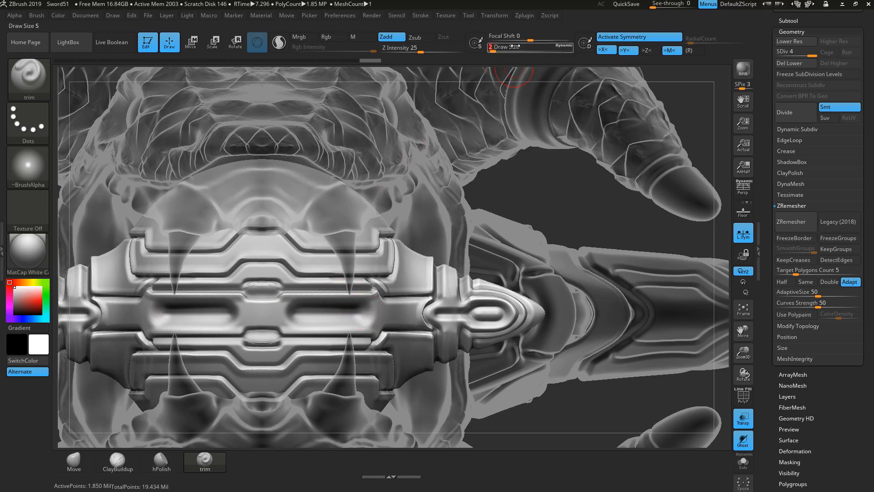
type("1")
key("Return")
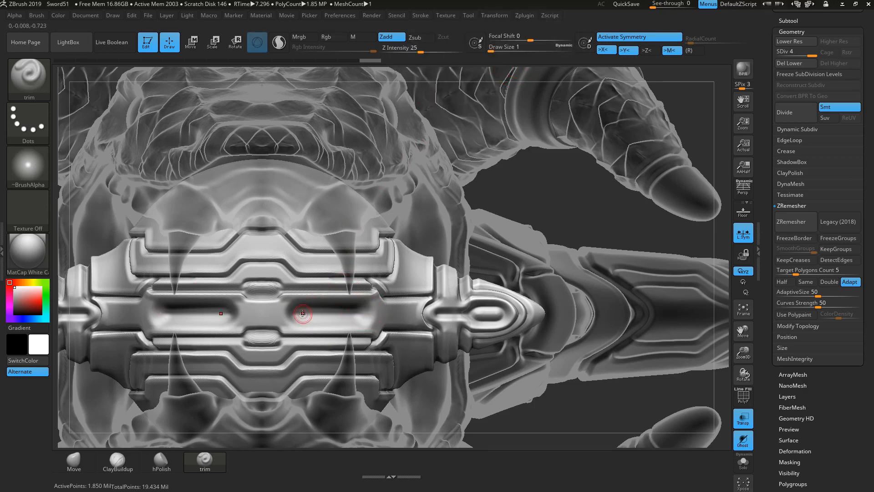
left_click_drag(360, 314, 361, 313)
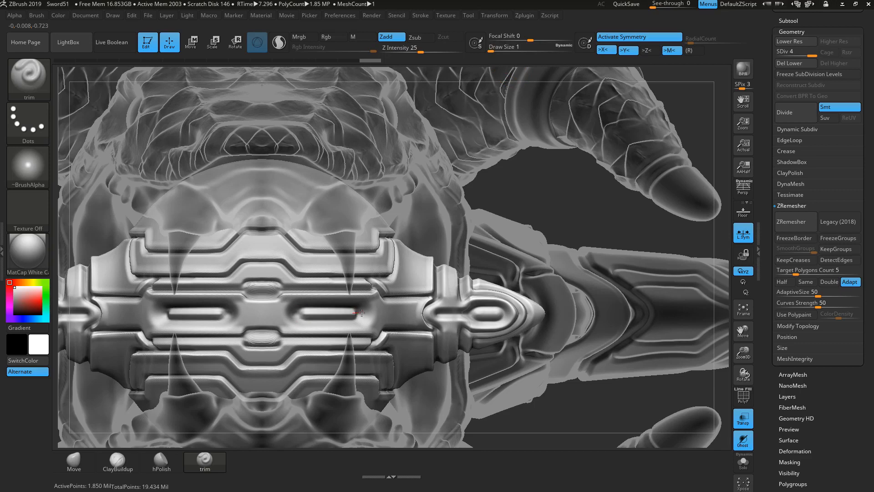
left_click_drag(299, 313, 298, 313)
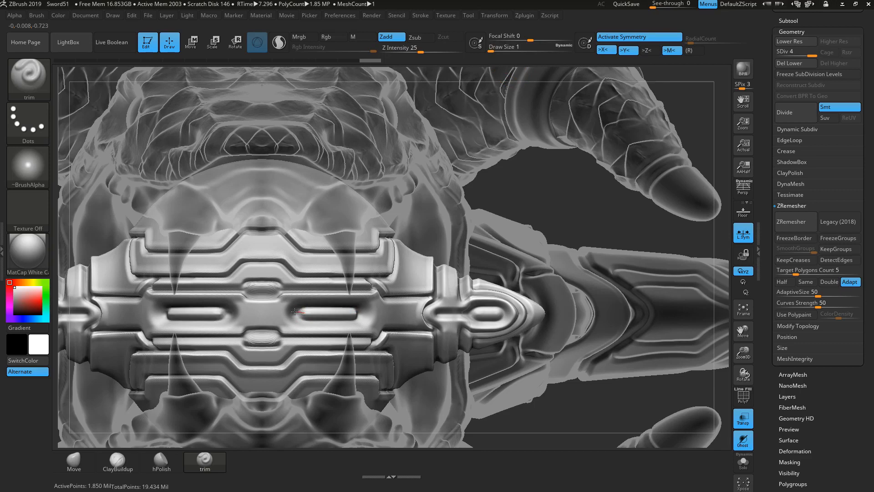
left_click_drag(359, 313, 357, 314)
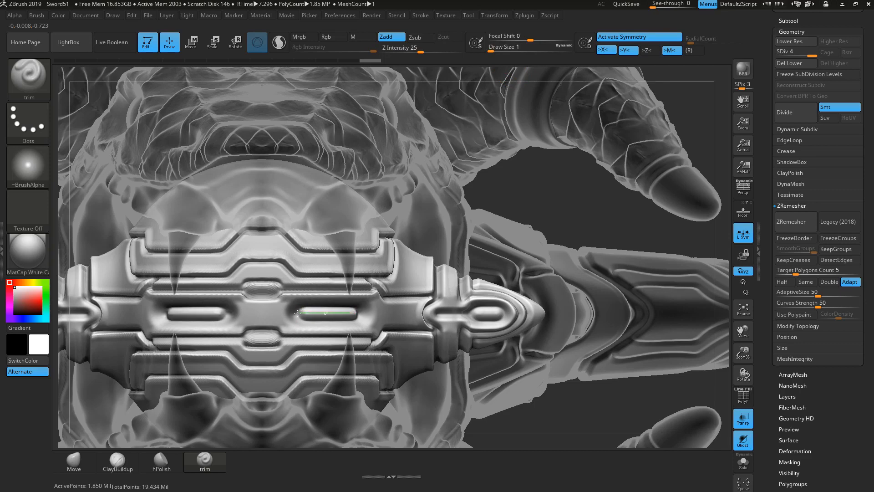
left_click_drag(298, 313, 294, 312)
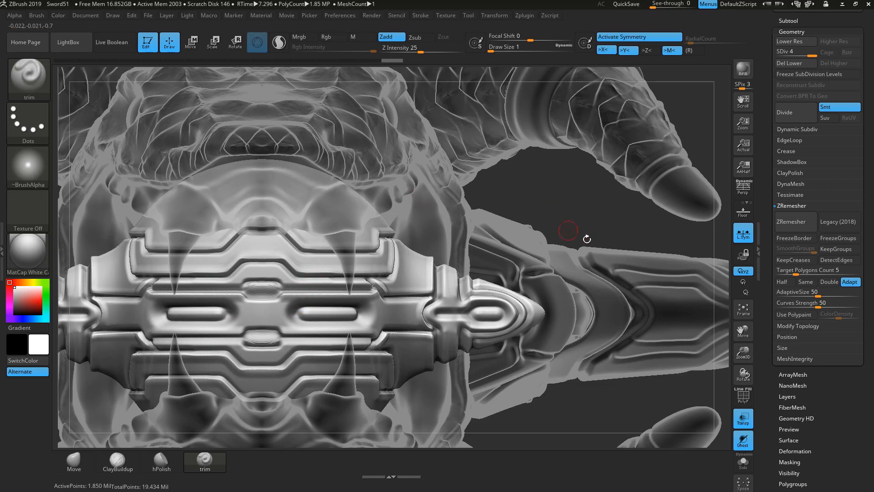
Step: Examine the carved eyeball from the front and side, both between the jaws and isolated
left_click(744, 418)
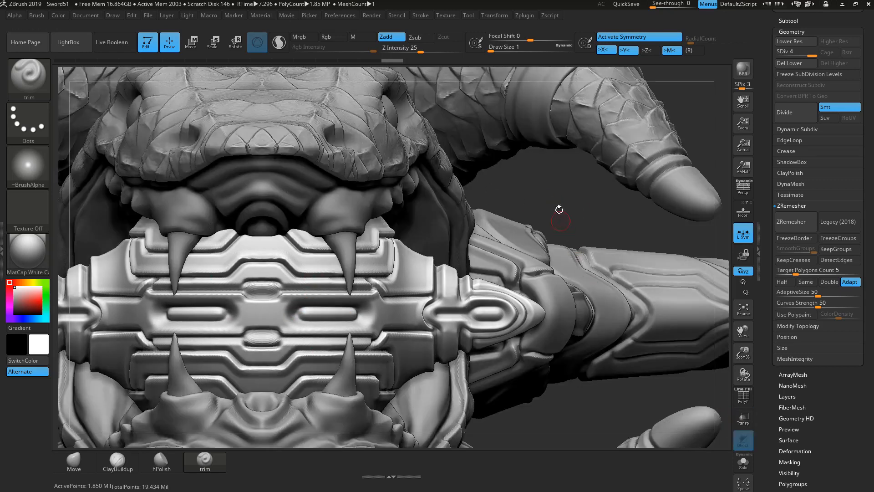
mouse_move(539, 188)
right_mouse_down("ctrl")
mouse_move(529, 190)
mouse_move(624, 197)
mouse_move(598, 197)
right_mouse_up("ctrl")
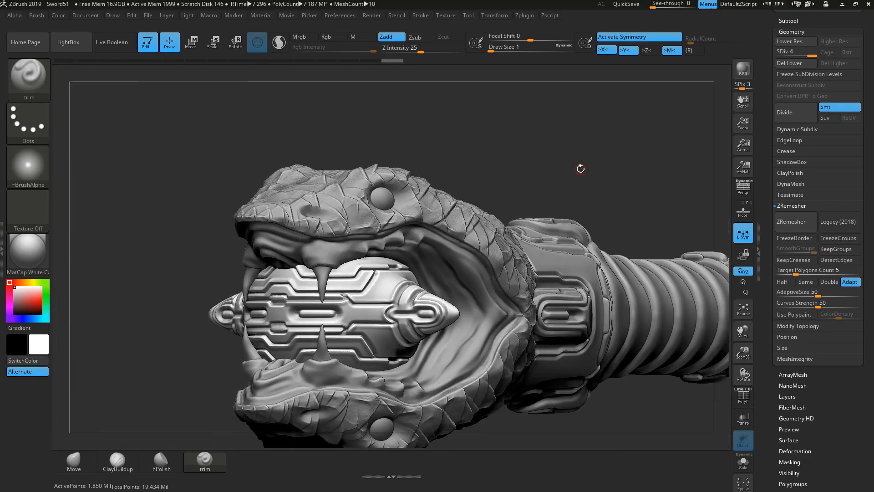
right_click_drag(572, 157, 727, 411)
left_click(743, 462)
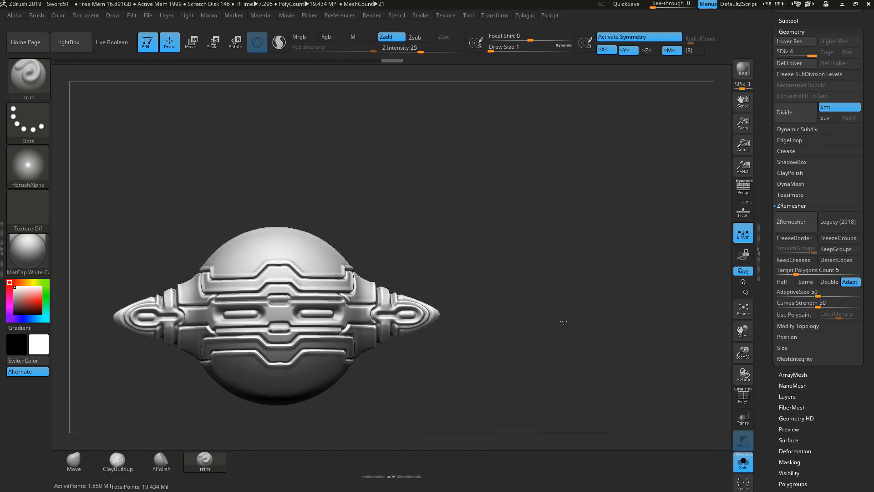
mouse_move(564, 321)
left_mouse_down()
mouse_move(616, 321)
mouse_move(560, 326)
mouse_move(560, 316)
left_mouse_up()
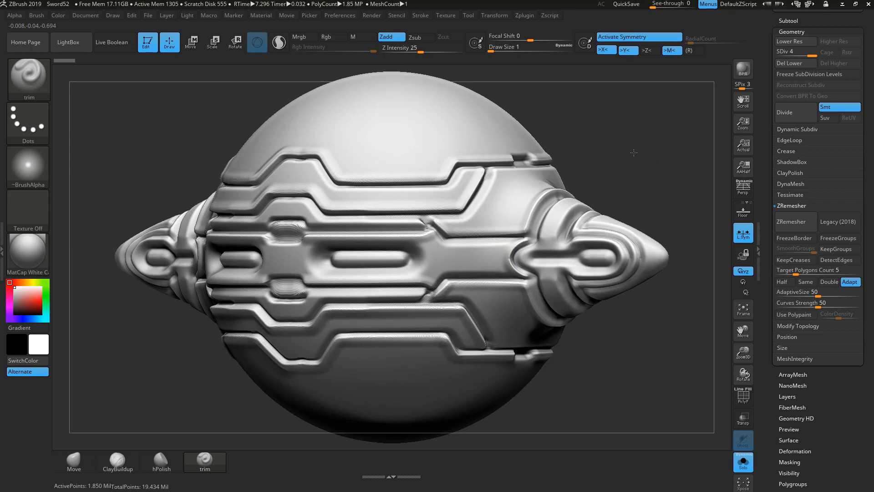
mouse_move(633, 153)
left_mouse_down("shift")
mouse_move(619, 156)
mouse_move(623, 194)
left_mouse_up("shift")
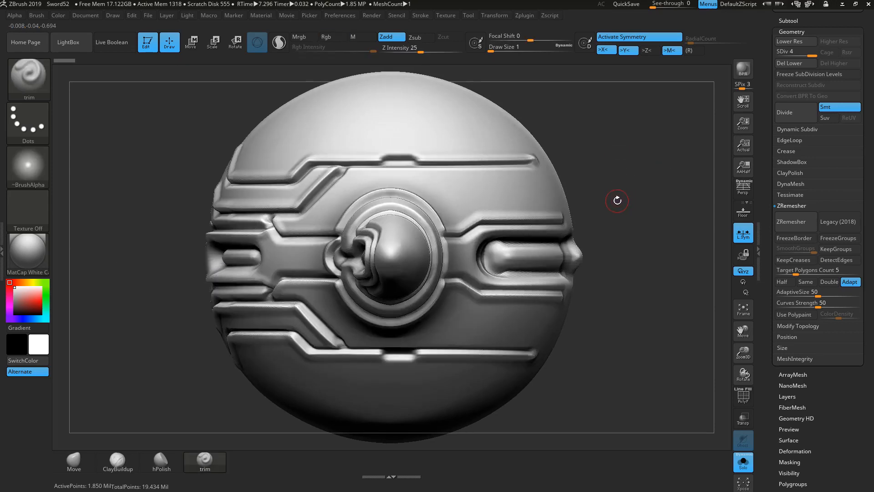
left_click(743, 462)
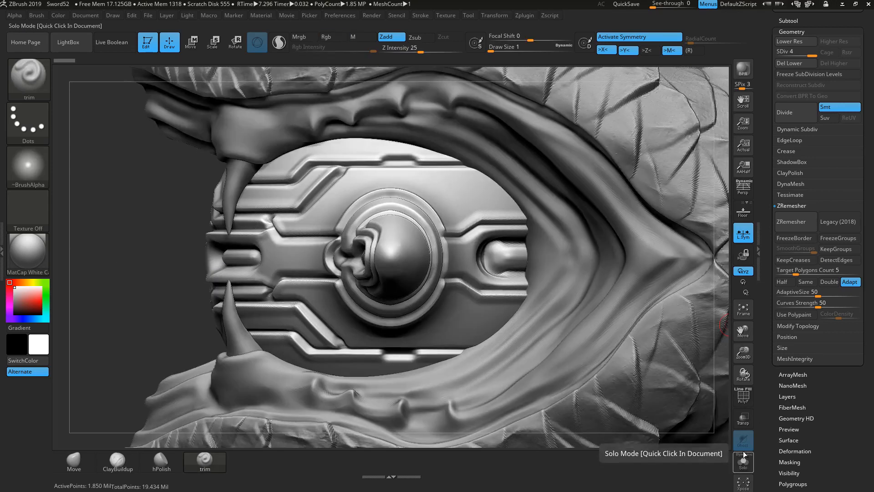
Step: Carve a stepped groove parallel to the side panel's outer groove with the jaws transparent, and close the small notch into a rounded slot
left_click(744, 419)
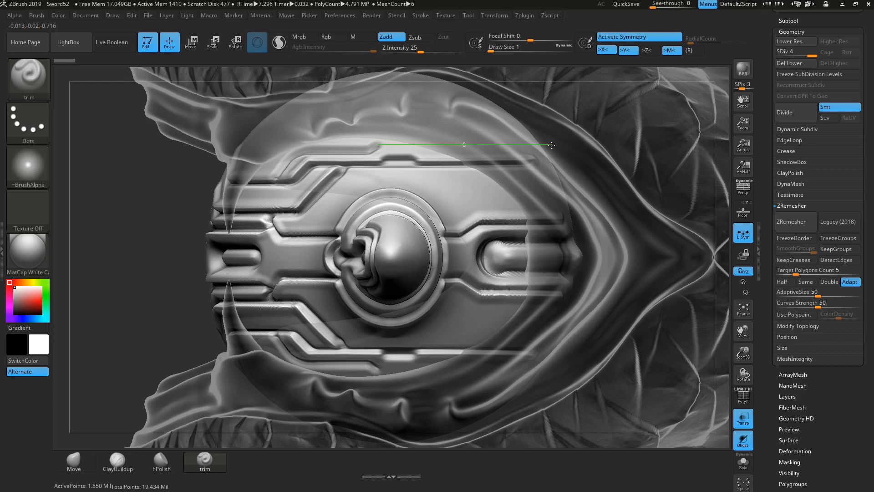
left_click_drag(378, 144, 553, 145)
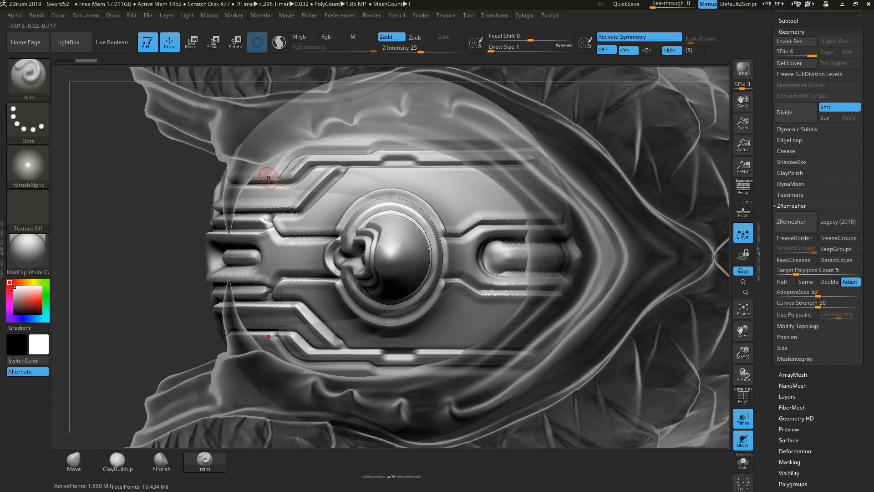
left_click_drag(287, 150, 318, 144)
key("ctrl+z")
mouse_move(272, 180)
left_mouse_down()
mouse_move(292, 155)
mouse_move(318, 148)
mouse_move(563, 139)
left_mouse_up()
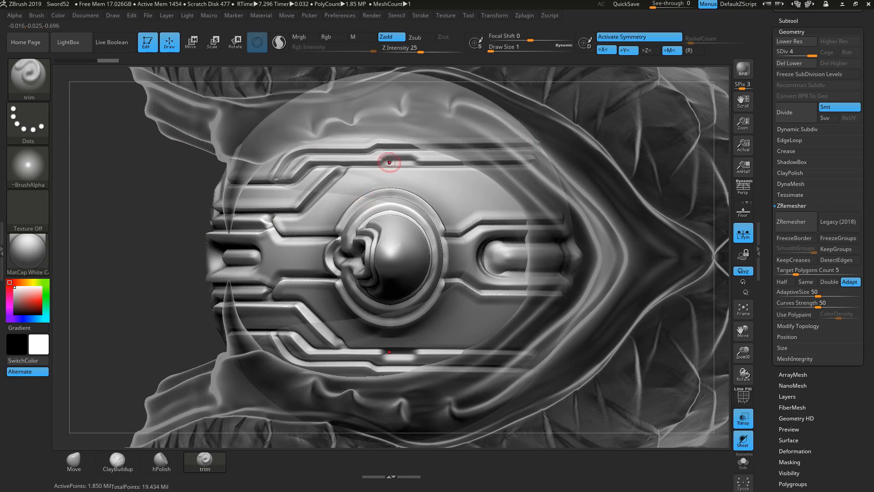
mouse_move(385, 161)
left_mouse_down()
mouse_move(419, 163)
mouse_move(381, 163)
mouse_move(405, 156)
mouse_move(418, 167)
mouse_move(416, 159)
left_mouse_up()
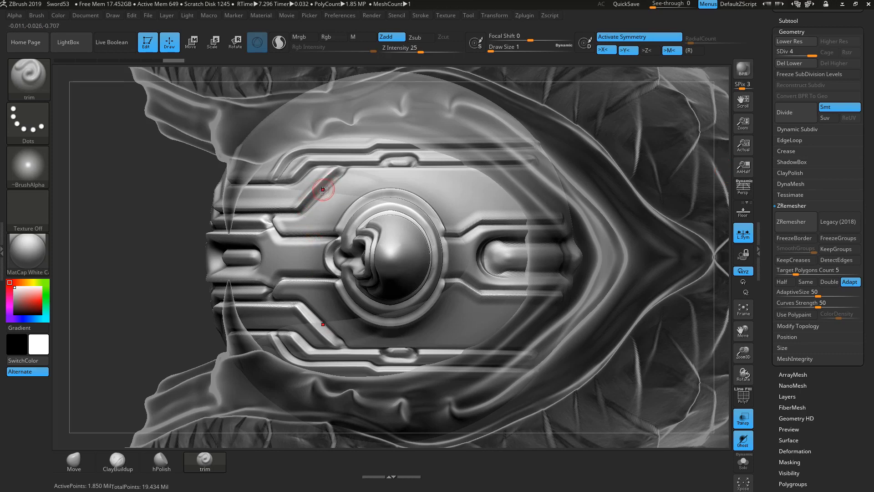
Step: Carve a mirrored groove curving around the cone's rings from the diagonal groove, and extend it straight towards the back of the eyeball
mouse_move(323, 189)
left_mouse_down()
mouse_move(339, 205)
mouse_move(335, 199)
mouse_move(360, 182)
mouse_move(405, 177)
mouse_move(458, 208)
mouse_move(479, 194)
left_mouse_up()
key("ctrl+z")
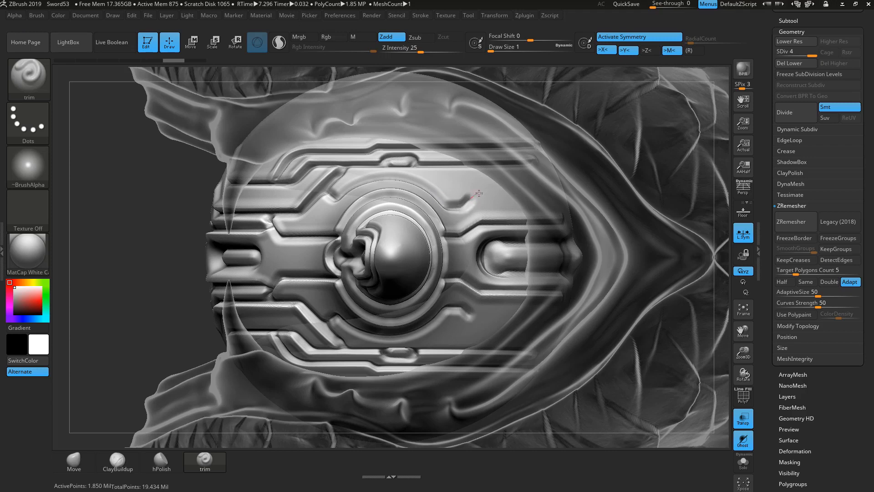
left_click_drag(580, 195, 587, 195)
mouse_move(336, 193)
left_mouse_down()
mouse_move(329, 187)
mouse_move(343, 200)
mouse_move(347, 188)
mouse_move(377, 175)
mouse_move(414, 179)
mouse_move(455, 211)
mouse_move(477, 192)
left_mouse_up()
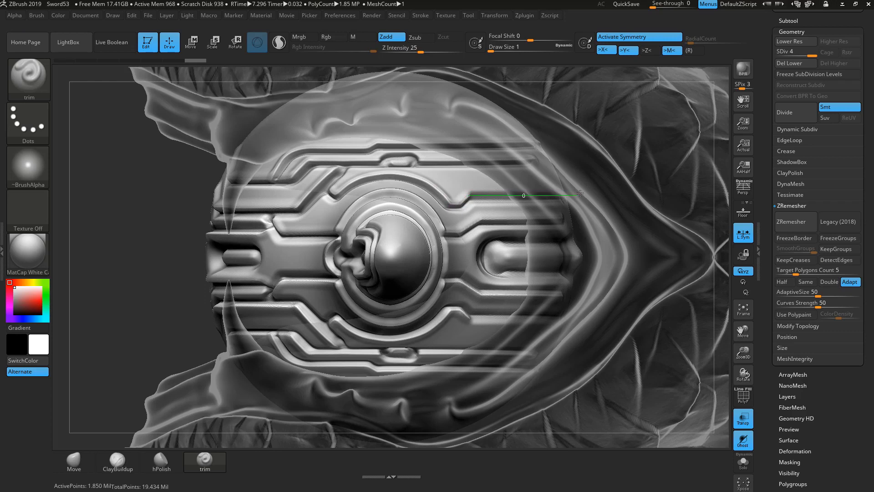
left_click_drag(580, 194, 580, 194)
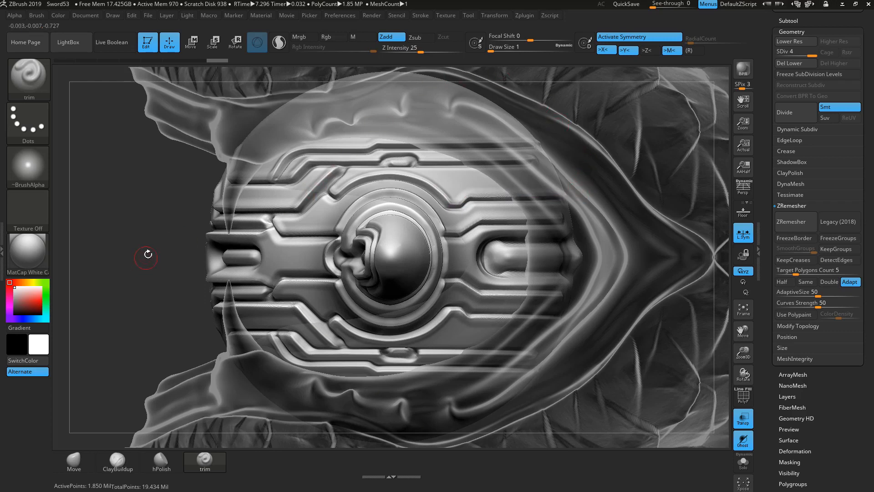
Step: Examine the new grooves on the whole sword and on the isolated eyeball from different angles
left_click(743, 418)
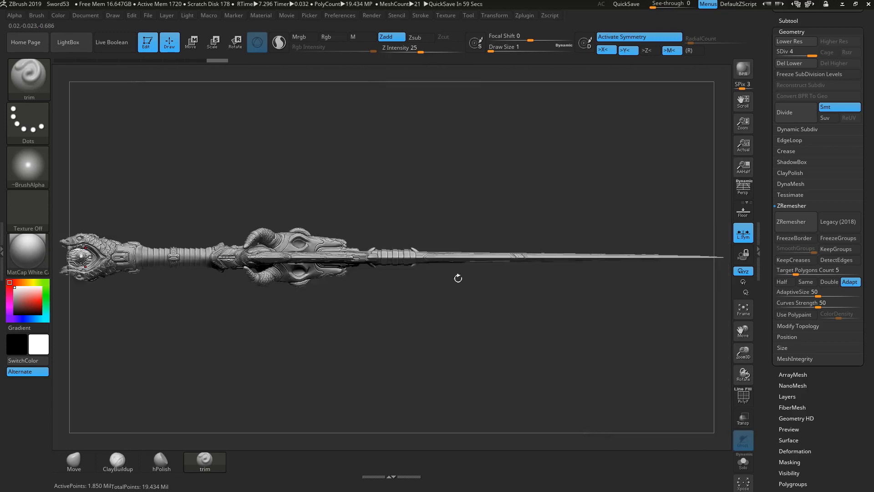
left_click_drag(228, 178, 572, 183, "alt")
left_click_drag(410, 152, 596, 135)
left_click(749, 463)
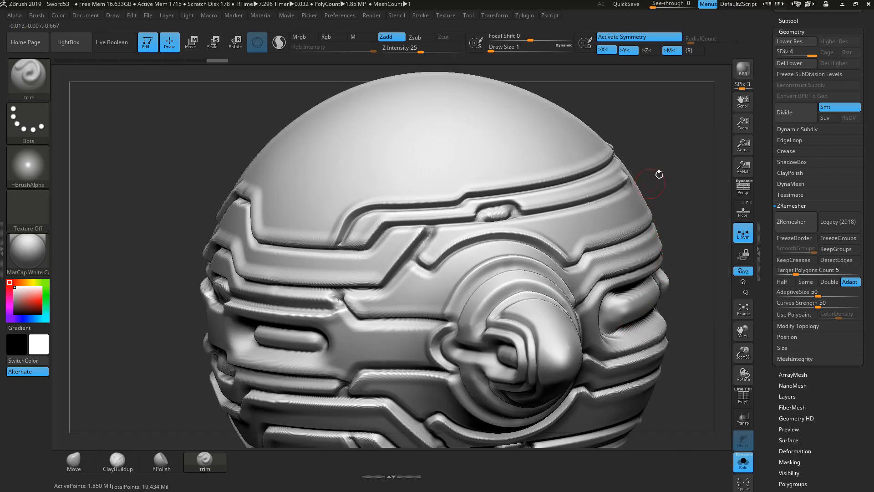
left_click_drag(658, 172, 586, 210)
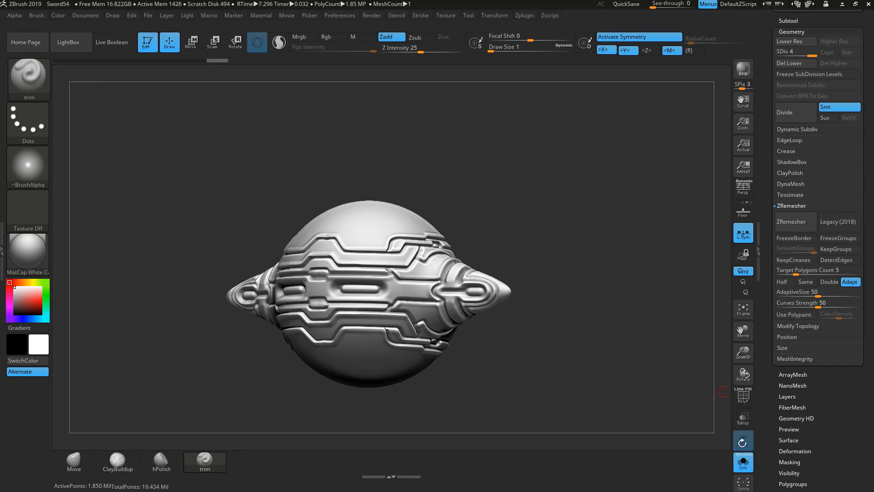
Step: Show the full model again, switch to the serpent head subtool Merged_Extract9 and isolate it
left_click(742, 461)
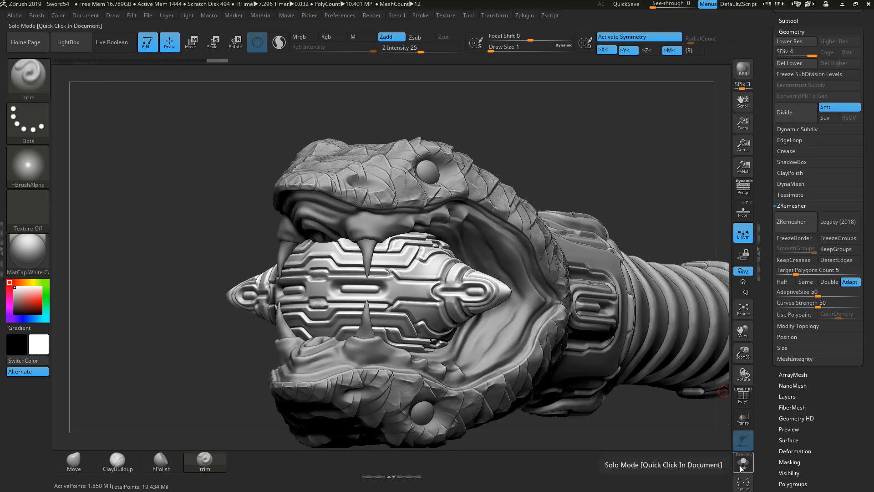
left_click(378, 226, "alt")
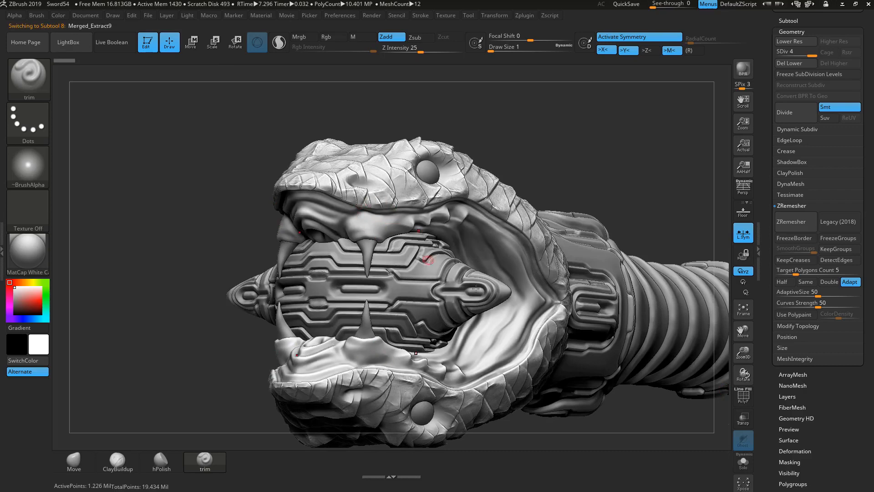
left_click(749, 457)
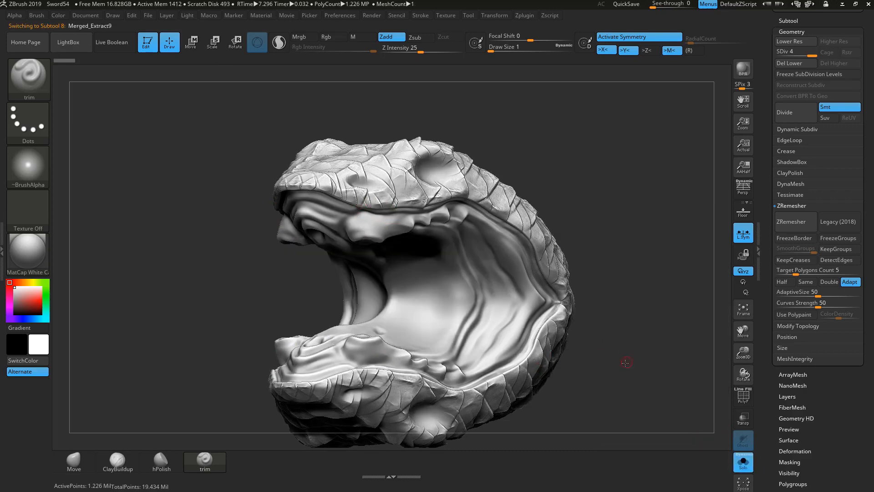
Step: Trim the lower edges of the small tooth bumps along the upper jaw's inner gum and smooth the area behind the last bump
left_click_drag(626, 362, 353, 306)
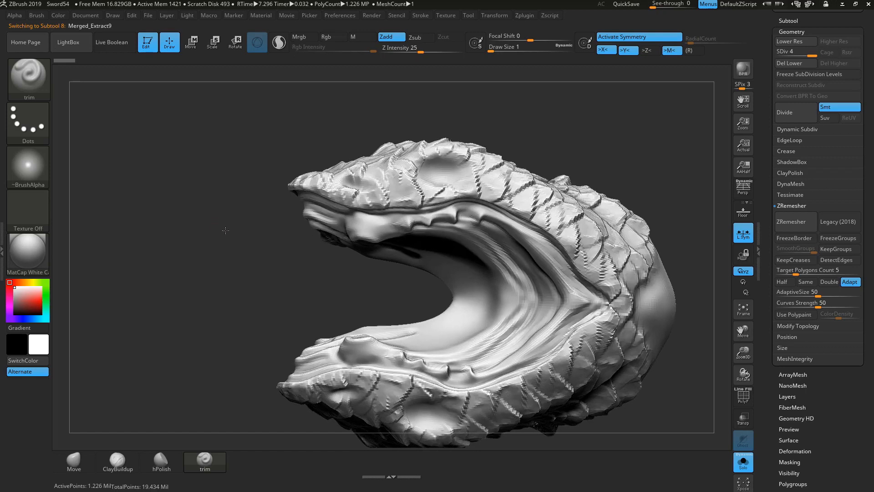
left_click_drag(225, 230, 273, 268, "alt")
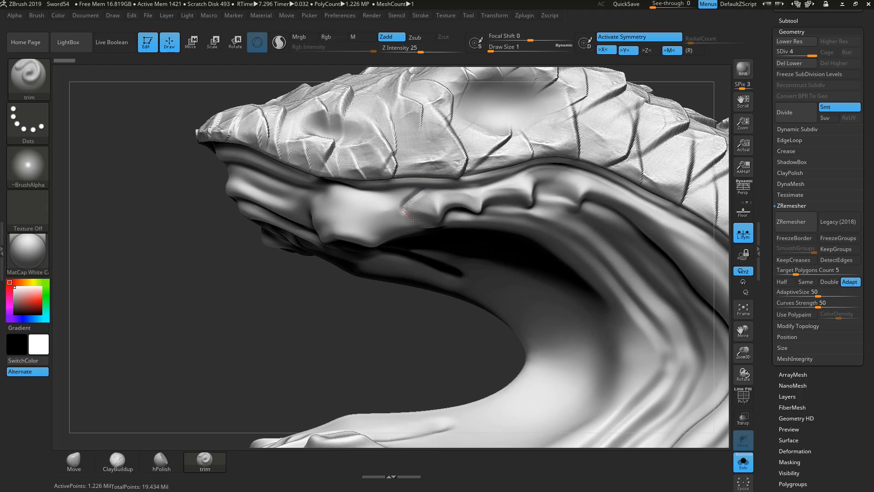
right_click_drag(445, 226, 449, 214)
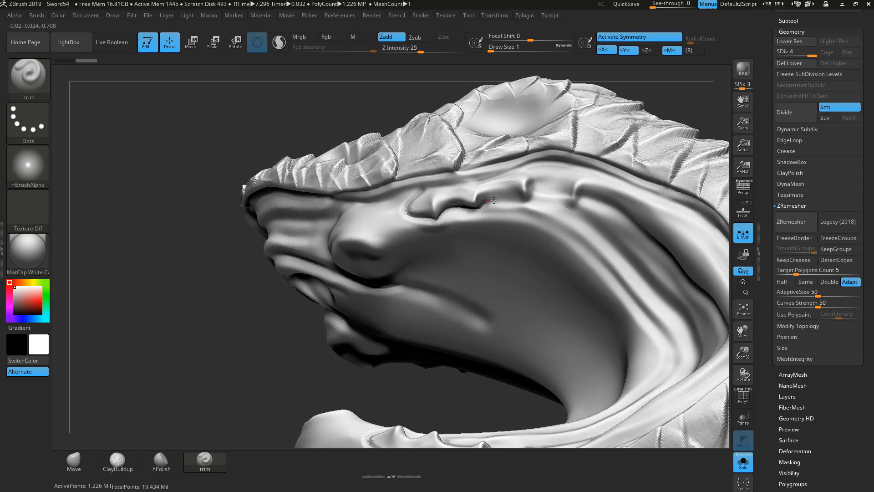
left_click_drag(494, 200, 528, 202)
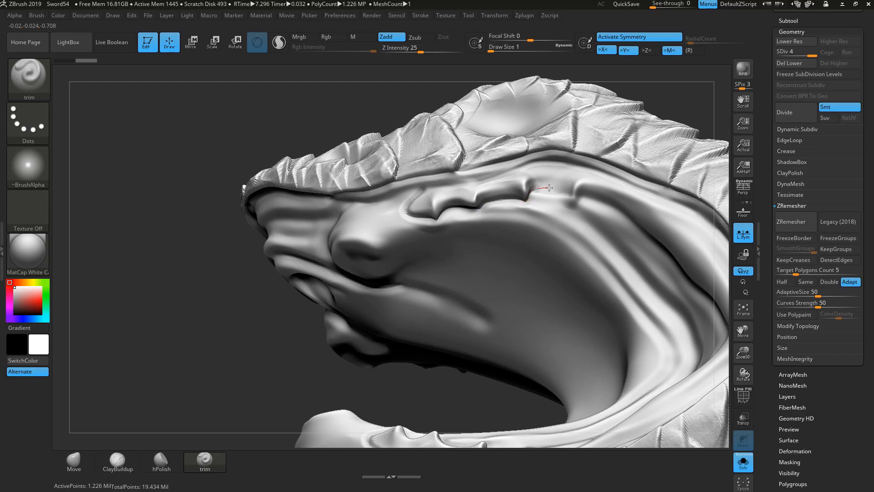
left_click_drag(572, 202, 575, 209)
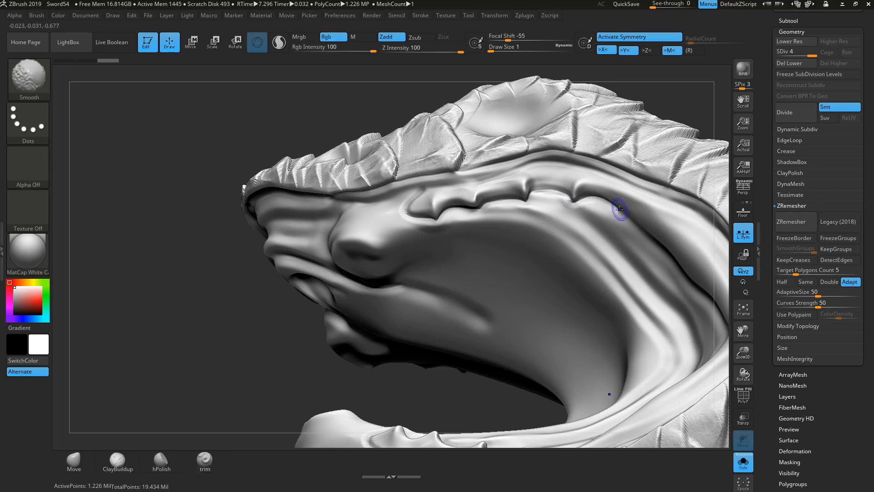
left_click_drag(612, 209, 602, 226, "shift")
Step: Carve the upper outlines of the four tooth bumps with the trim brush to separate them from the gum
left_click_drag(169, 294, 288, 205)
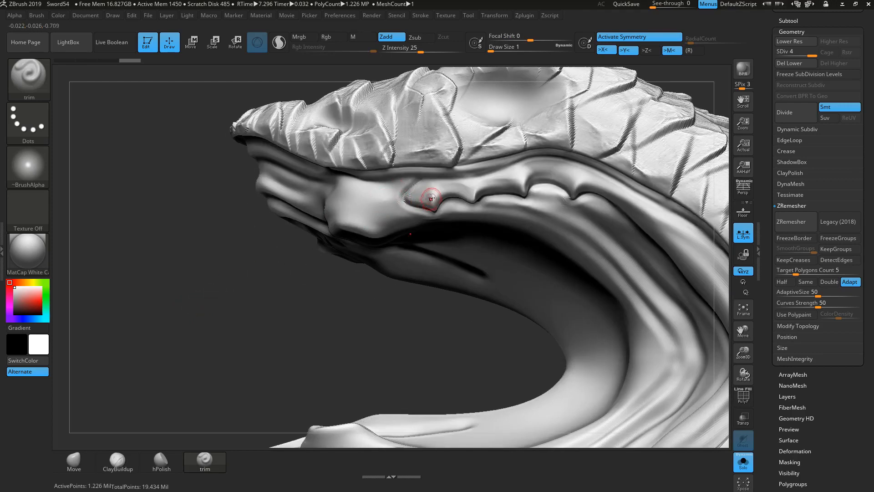
left_click_drag(410, 189, 414, 194, "shift")
mouse_move(441, 182)
left_mouse_down()
mouse_move(476, 184)
mouse_move(491, 163)
left_mouse_up()
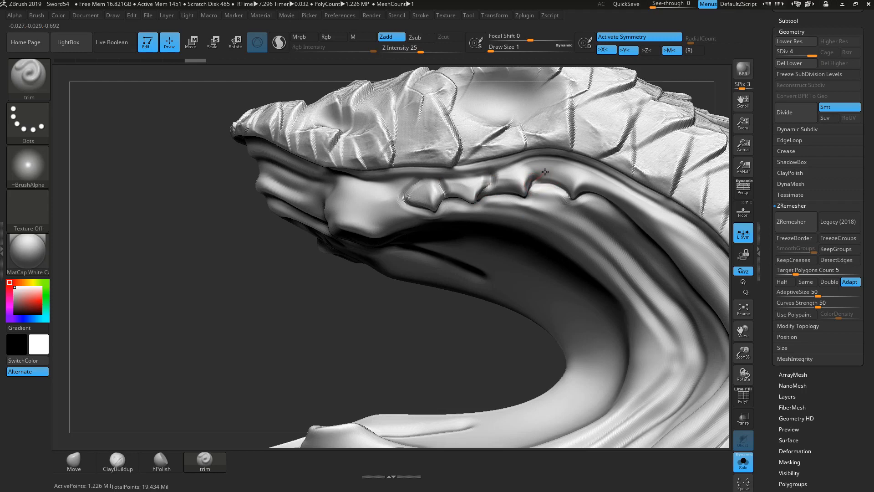
left_click_drag(545, 172, 521, 154)
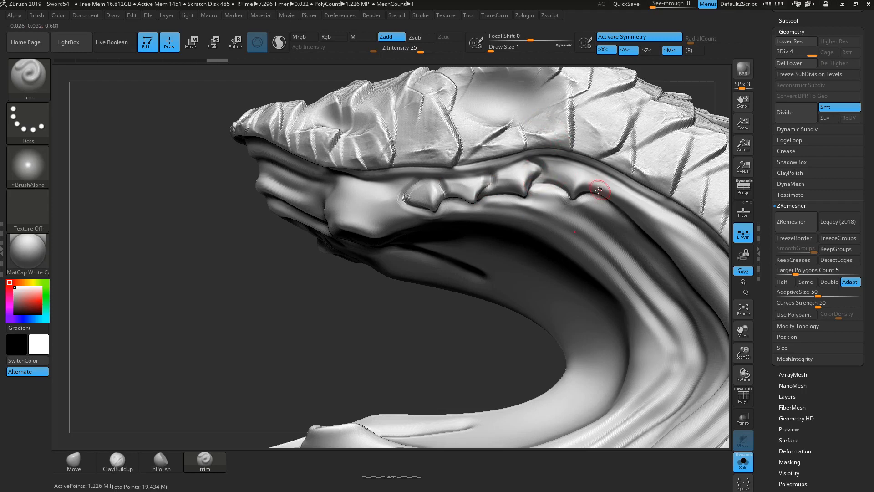
mouse_move(582, 195)
left_mouse_down()
mouse_move(606, 176)
mouse_move(597, 161)
left_mouse_up()
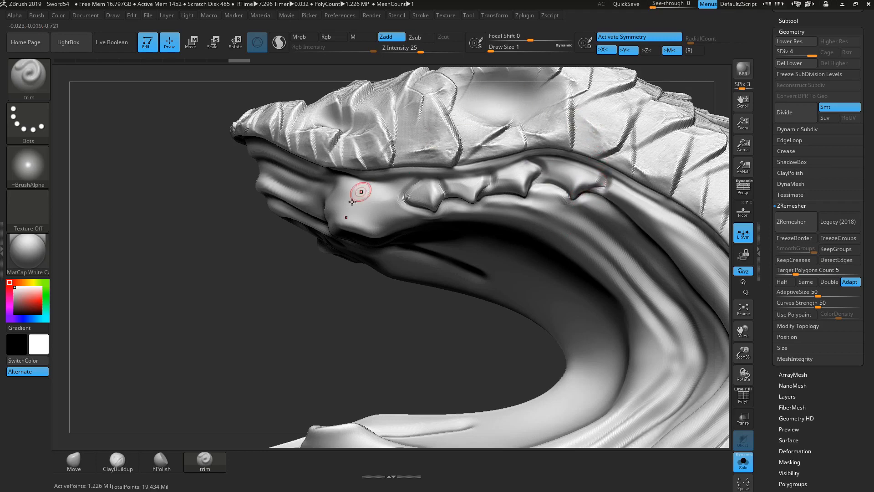
Step: Sharpen the creases under the tips of the first three tooth bumps, and undo the stroke across the rear bump
mouse_move(306, 328)
left_mouse_down()
mouse_move(305, 309)
mouse_move(293, 320)
mouse_move(363, 195)
left_mouse_up()
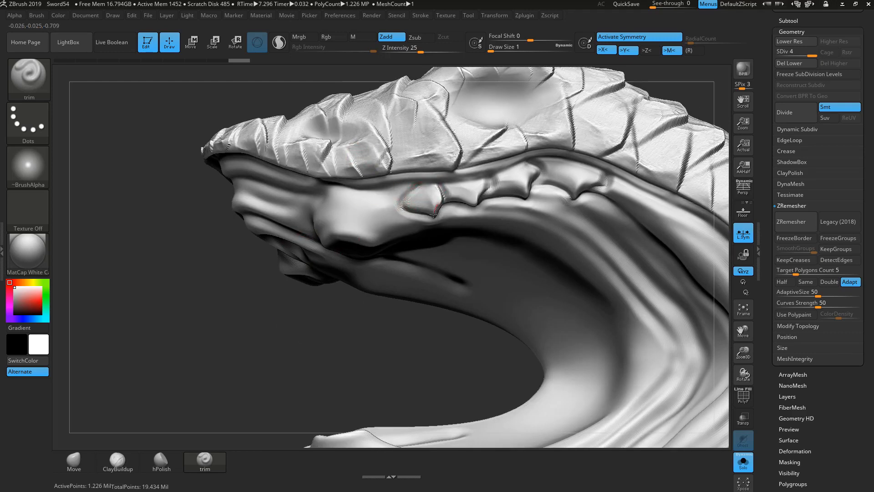
left_click_drag(432, 220, 444, 208)
left_click_drag(472, 210, 496, 199)
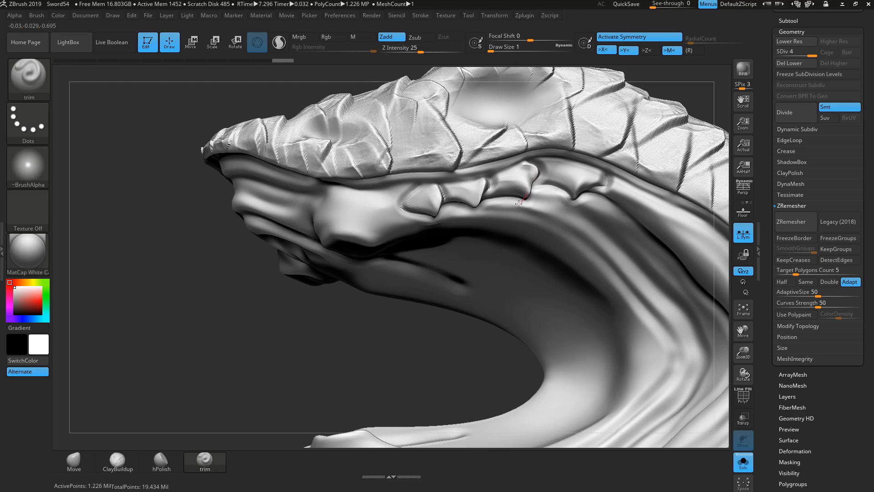
left_click_drag(519, 203, 528, 199)
left_click_drag(592, 183, 591, 182)
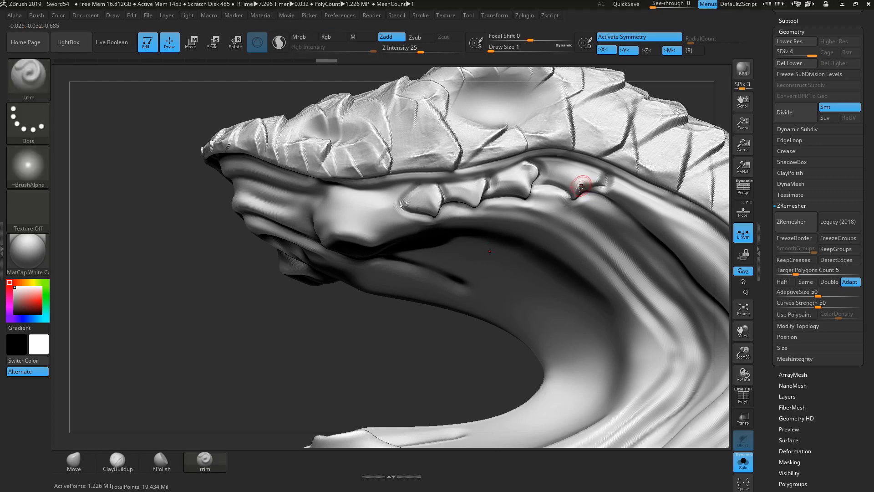
key("ctrl+z")
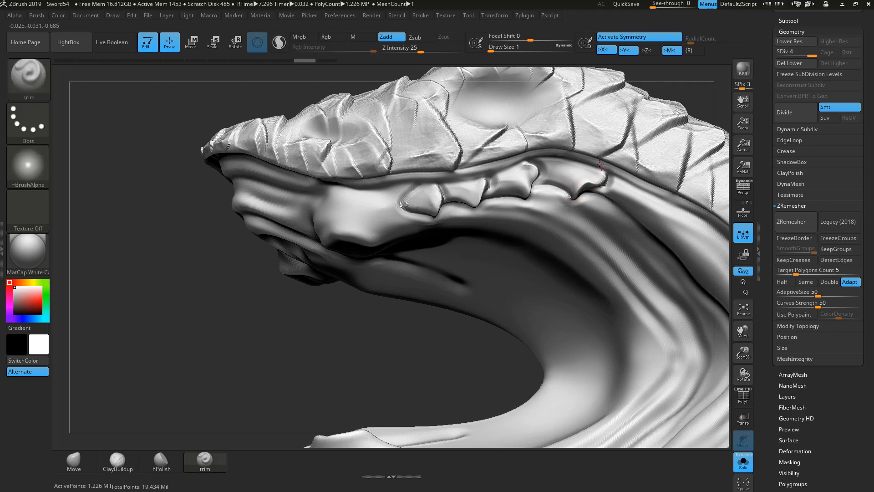
Step: Define and smooth the rear tooth bump, and deepen the groove running above the whole row of bumps
left_click_drag(600, 164, 542, 151)
left_click_drag(591, 178, 558, 168, "shift")
left_click_drag(240, 276, 319, 195)
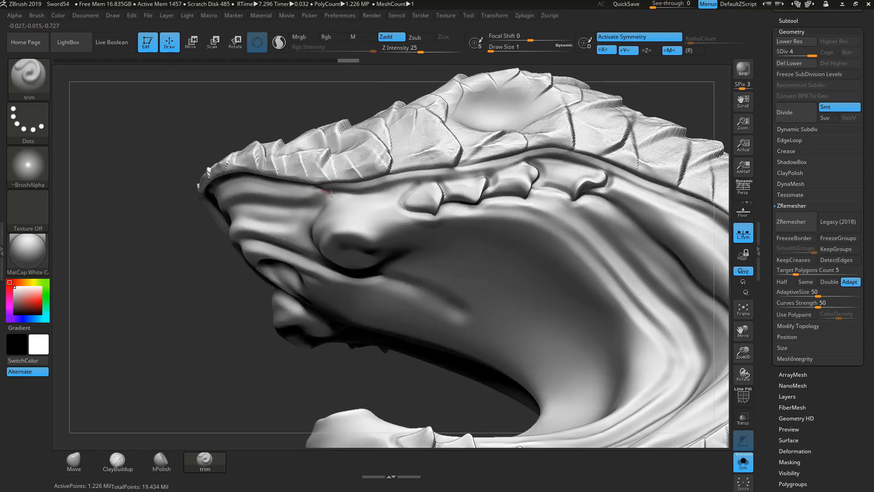
left_click_drag(391, 187, 544, 158)
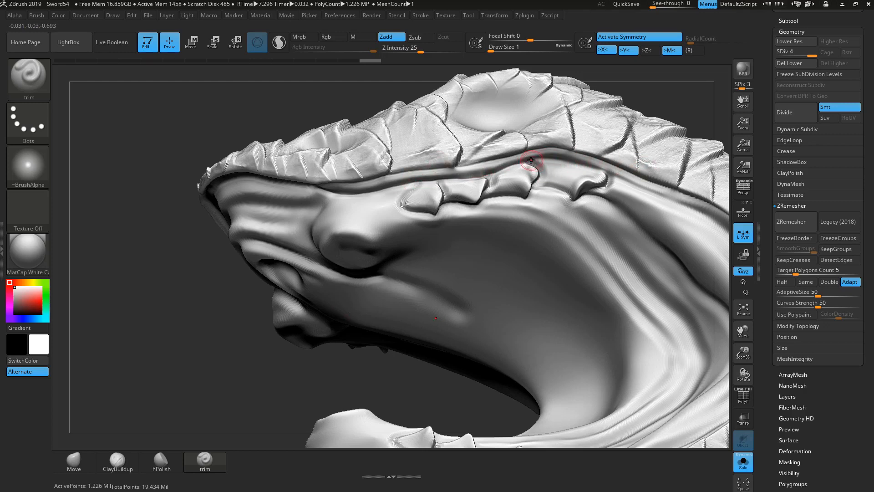
left_click_drag(578, 161, 611, 183)
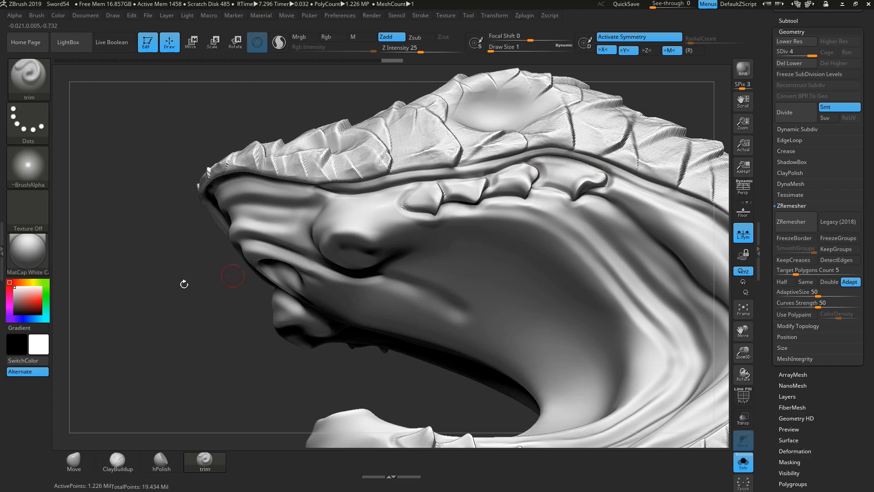
Step: Trim the face of the front tooth bump and smooth out the rough strokes on it
mouse_move(126, 302)
left_mouse_down()
mouse_move(410, 195)
mouse_move(404, 210)
mouse_move(428, 220)
left_mouse_up()
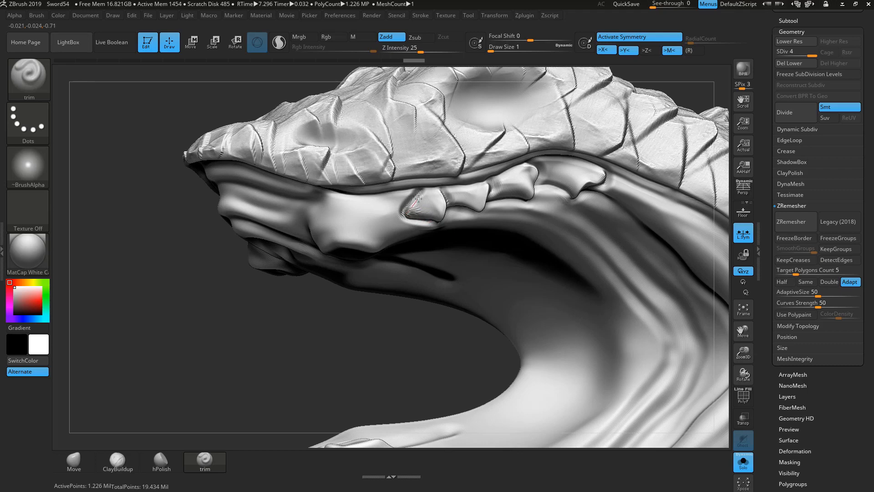
left_click_drag(418, 199, 431, 180)
mouse_move(223, 291)
left_mouse_down("alt")
mouse_move(279, 250)
mouse_move(295, 319)
mouse_move(294, 372)
left_mouse_up("alt")
left_click_drag(428, 200, 412, 214, "shift")
mouse_move(422, 201)
left_mouse_down("shift")
mouse_move(411, 213)
mouse_move(424, 197)
left_mouse_up("shift")
left_click_drag(424, 198, 414, 205, "shift")
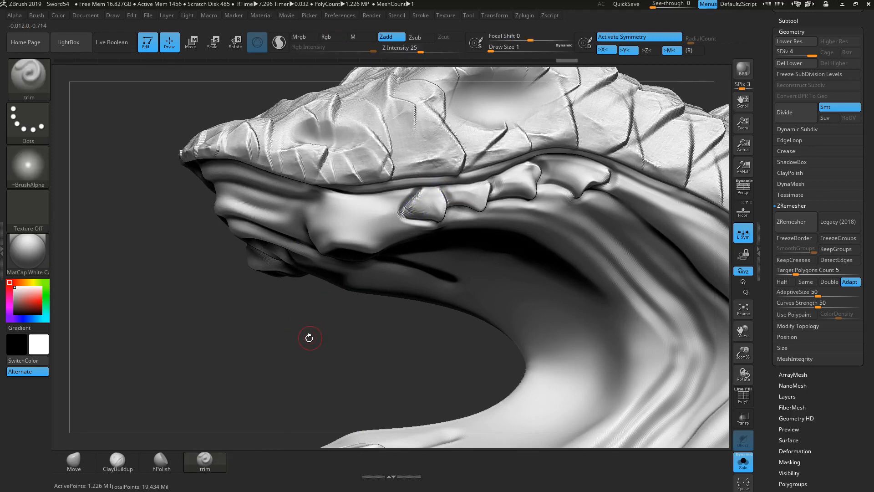
Step: Sharpen the curved folds at the front of the upper jaw's palate, between the fang socket and the snout tip
left_click_drag(309, 338, 249, 290, "alt")
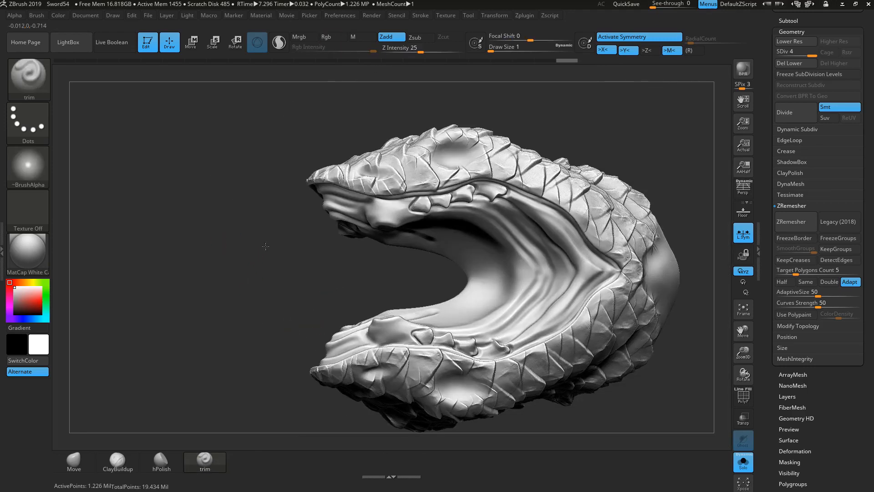
left_click_drag(267, 247, 536, 205)
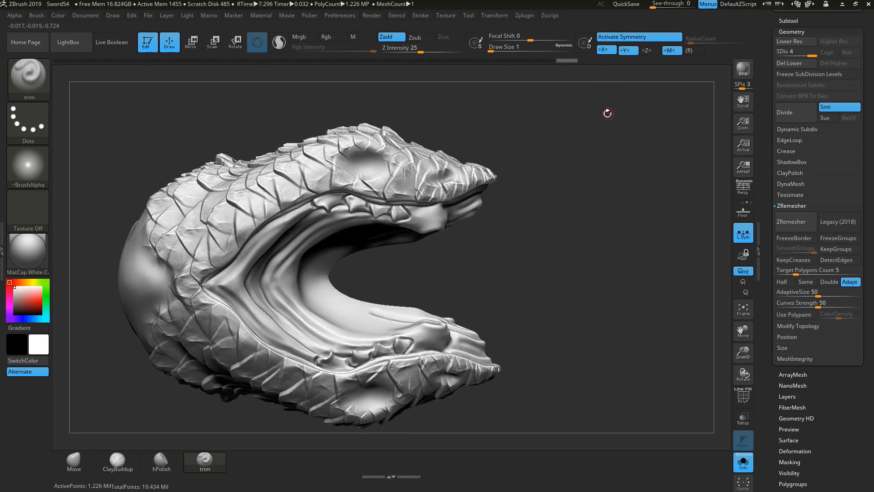
left_click_drag(577, 230, 572, 178)
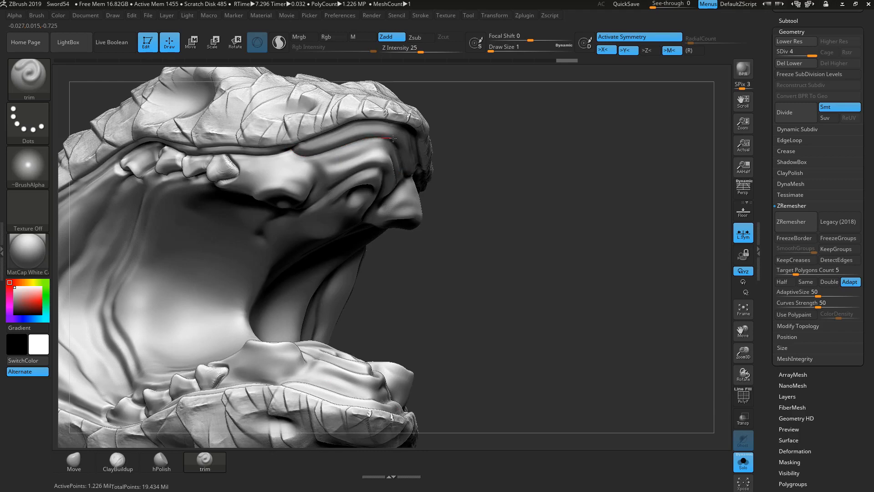
left_click_drag(395, 143, 394, 155, "alt")
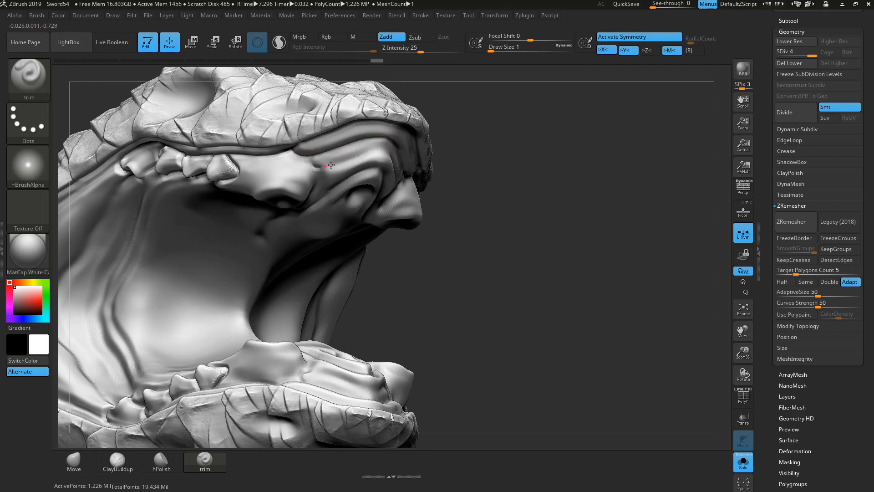
left_click_drag(351, 155, 394, 149)
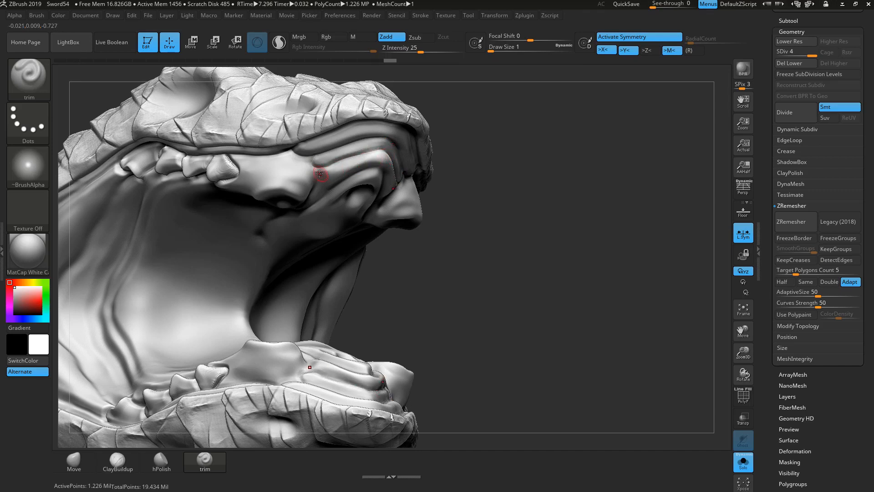
right_click_drag(333, 167, 319, 170)
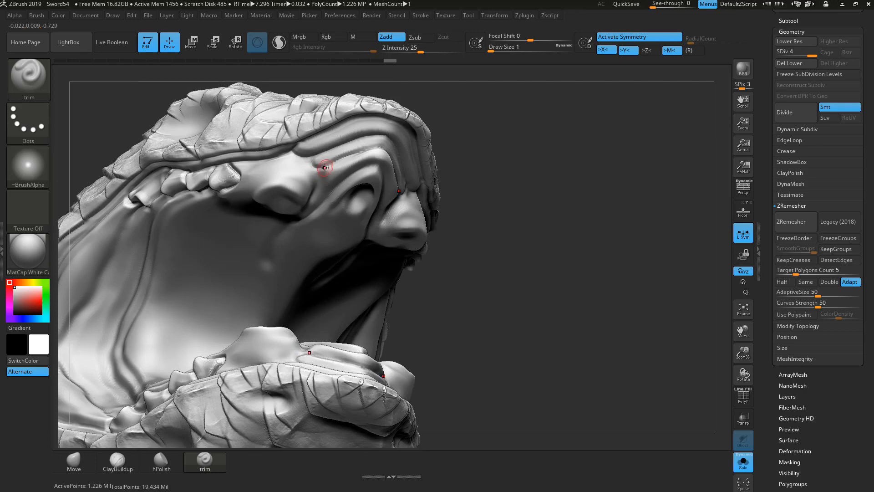
Step: Carve creases beside and beneath the upper fang socket and refine the arched fold between the two sockets
left_click_drag(310, 179, 310, 202)
left_click_drag(501, 145, 398, 176)
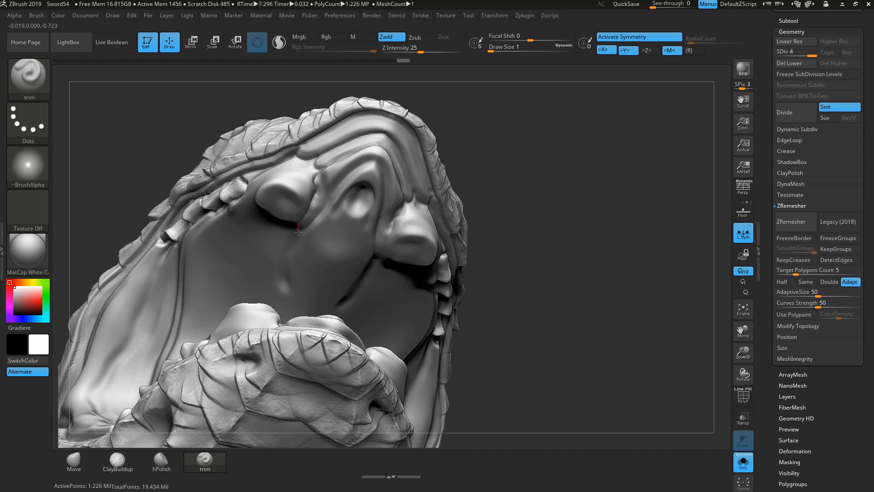
left_click_drag(310, 232, 303, 228)
left_click_drag(347, 174, 388, 159)
mouse_move(553, 145)
left_mouse_down()
mouse_move(528, 131)
mouse_move(550, 150)
mouse_move(490, 173)
left_mouse_up()
mouse_move(585, 156)
left_mouse_down()
mouse_move(602, 154)
mouse_move(600, 199)
mouse_move(589, 175)
left_mouse_up()
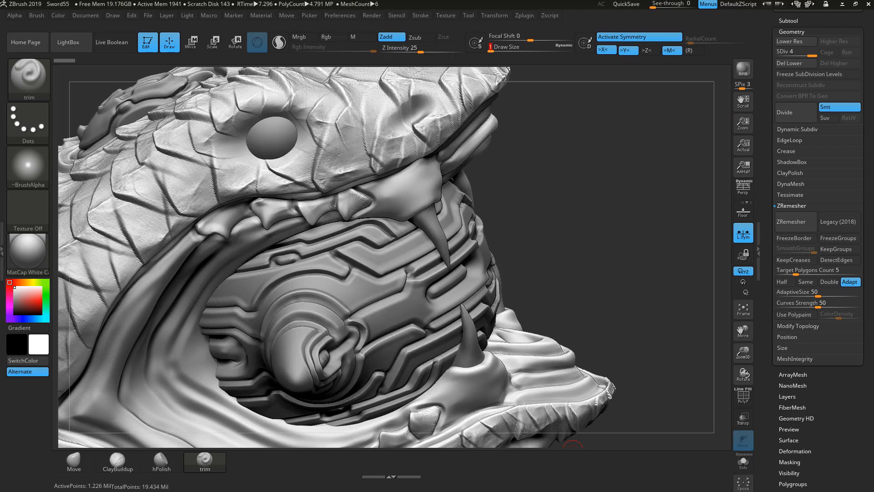
Step: With the full sword shown from above, lower the serpent head to subdivision level 2 and set the Move brush's draw size to 7
key("Return")
left_click_drag(578, 275, 576, 288, "alt")
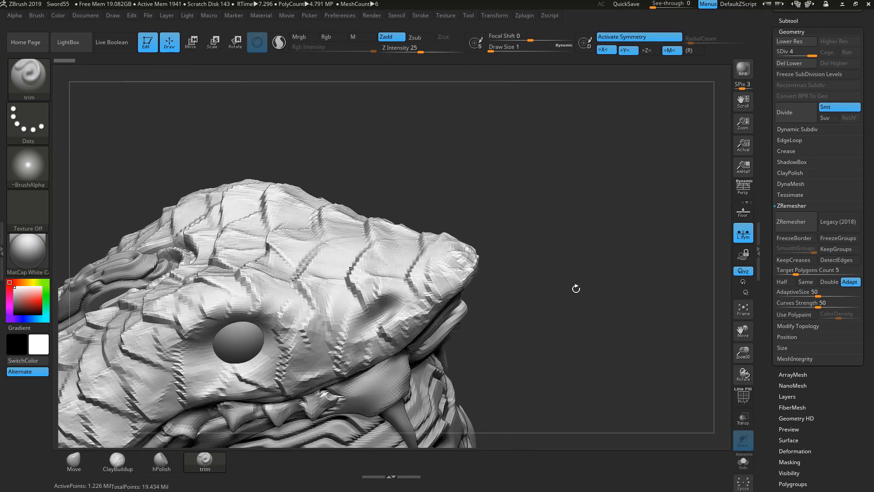
key("f")
left_click_drag(616, 308, 605, 361, "shift")
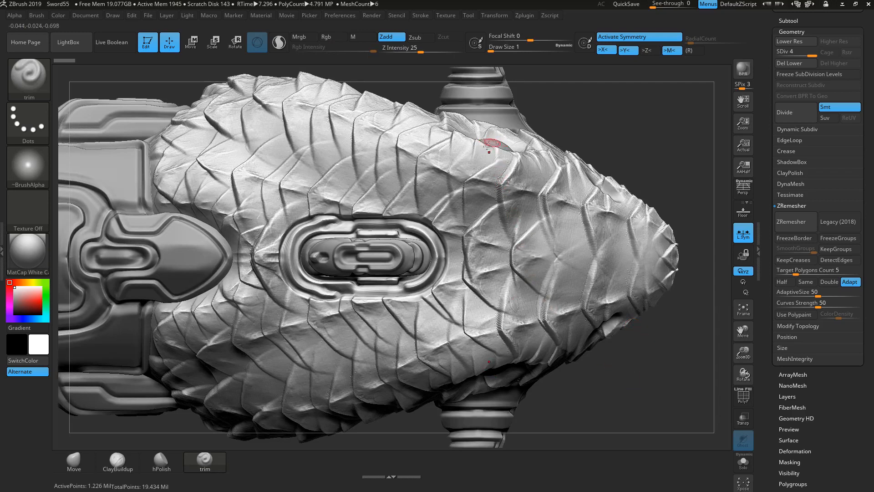
mouse_move(632, 134)
left_mouse_down("alt")
mouse_move(599, 130)
mouse_move(613, 130)
left_mouse_up("alt")
left_click_drag(812, 53, 790, 53)
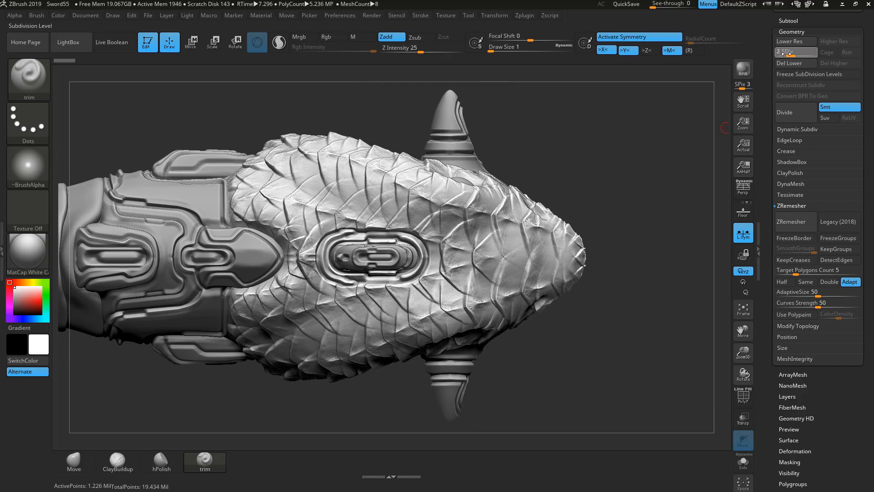
left_click(74, 460)
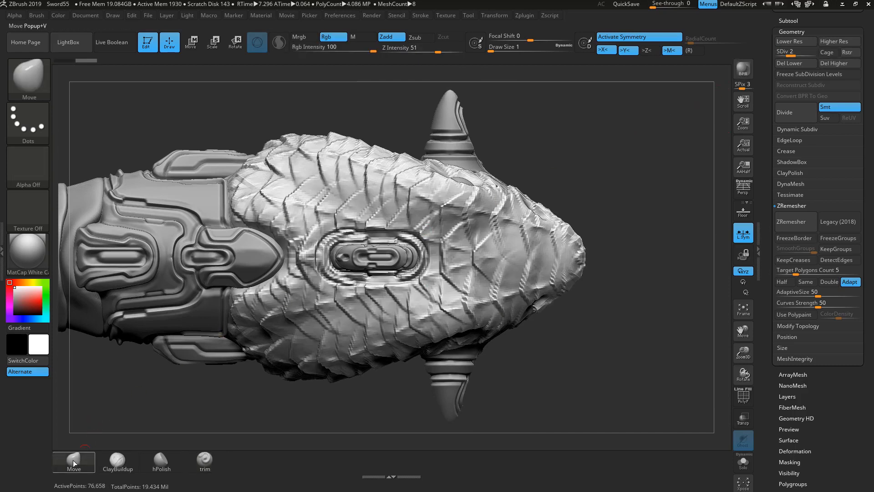
key("space")
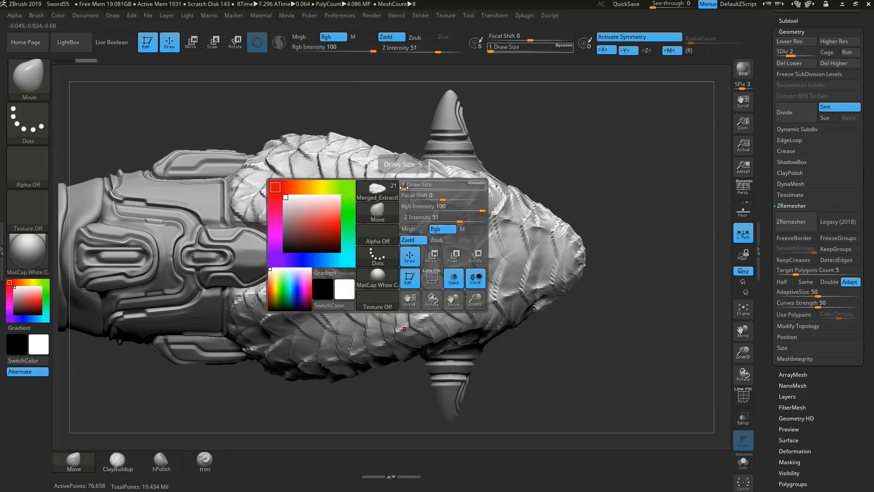
mouse_move(404, 187)
left_mouse_down()
mouse_move(450, 188)
mouse_move(453, 200)
mouse_move(435, 199)
mouse_move(449, 202)
left_mouse_up()
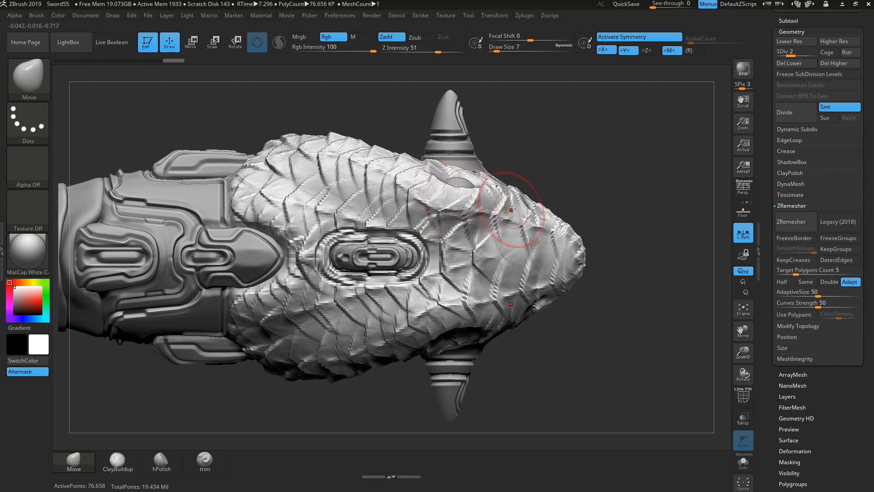
Step: Push the head's surface outward symmetrically around the eye sockets with the Move brush, enlarging its draw size to 9
left_click_drag(504, 203, 504, 190)
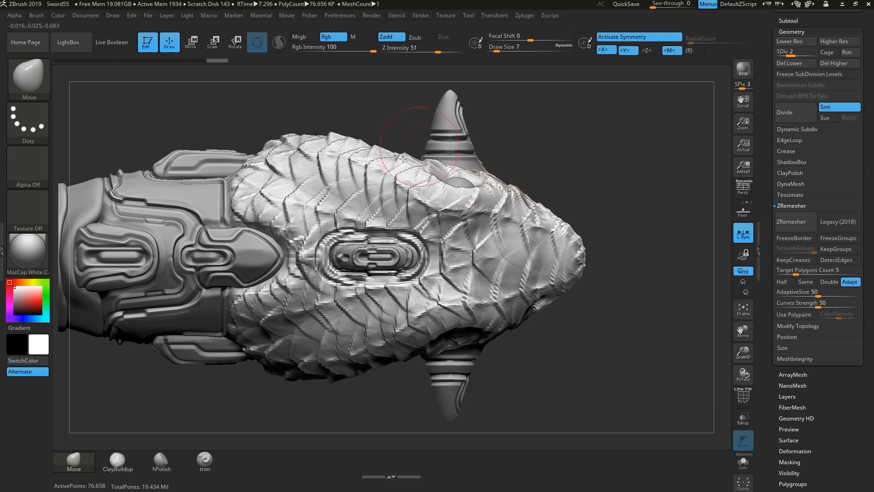
key("space")
left_click_drag(418, 193, 430, 178)
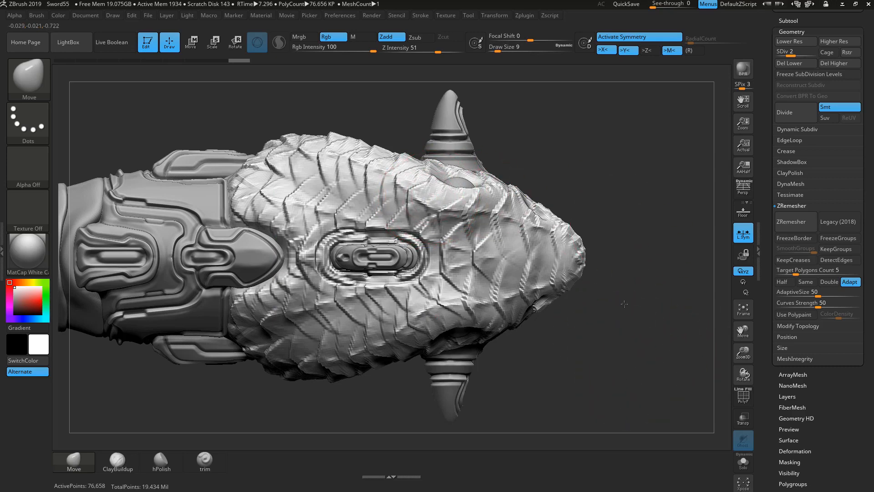
left_click_drag(624, 304, 622, 256)
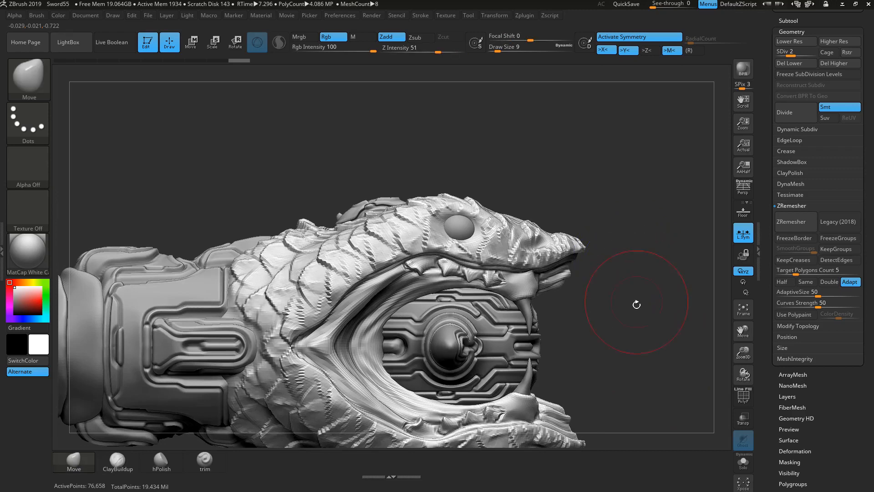
Step: Choose the Magnify brush at draw size 3 and raise the serpent head to subdivision level 4
mouse_move(636, 304)
left_mouse_down()
mouse_move(601, 317)
mouse_move(629, 313)
mouse_move(637, 301)
left_mouse_up()
mouse_move(625, 148)
left_mouse_down()
mouse_move(651, 161)
mouse_move(634, 146)
left_mouse_up()
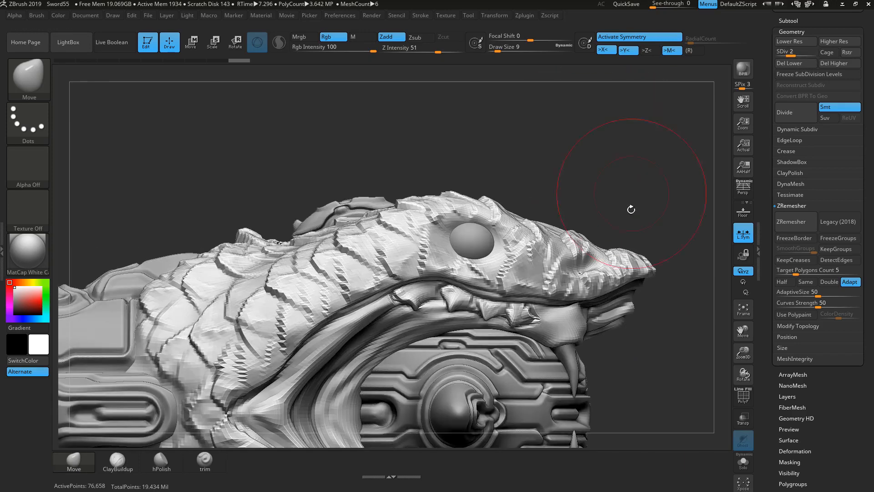
key("space")
left_click_drag(509, 246, 504, 246)
key("b")
key("m")
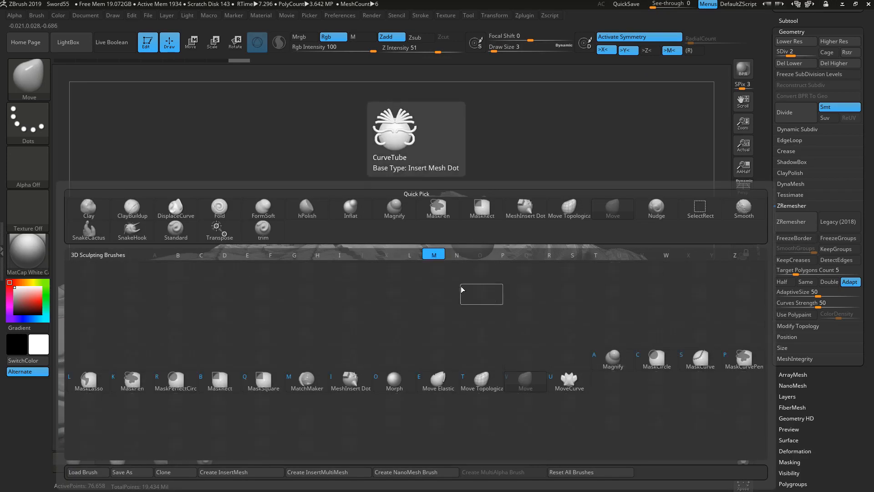
left_click(614, 361)
left_click(801, 54)
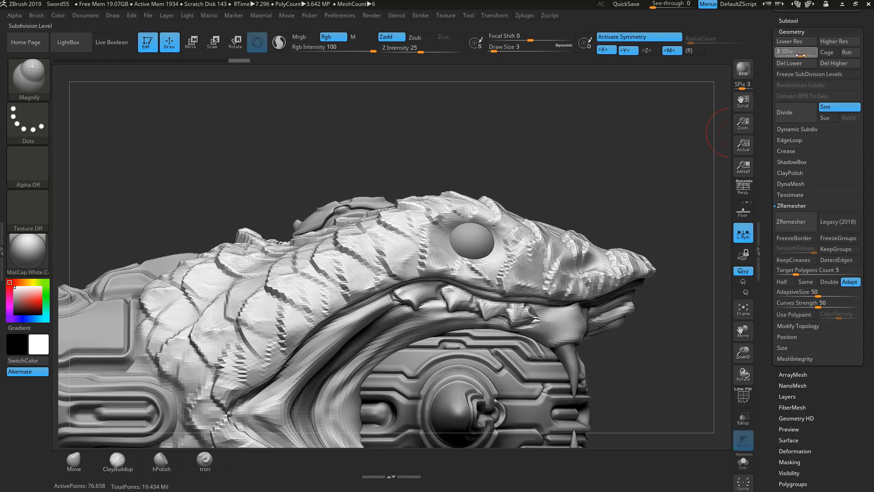
key("d")
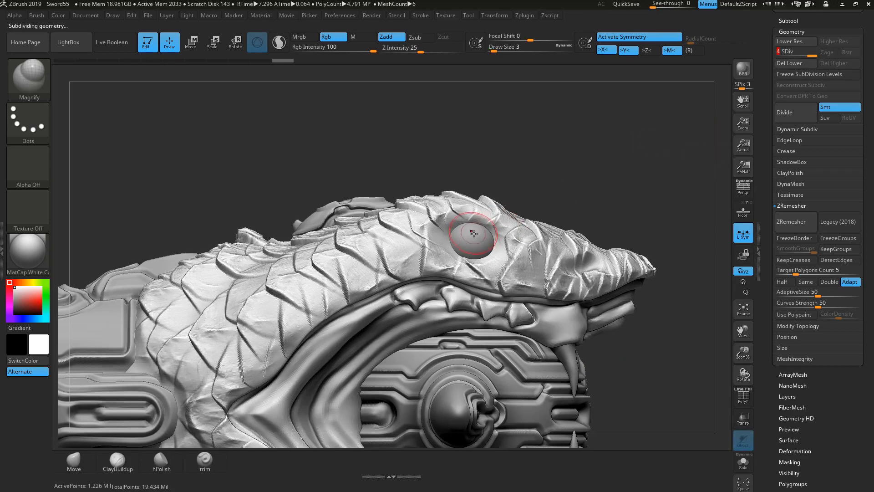
Step: With transparency temporarily on, widen the eye socket opening around the eyeball using the Magnify brush at draw size 2
left_click(744, 420)
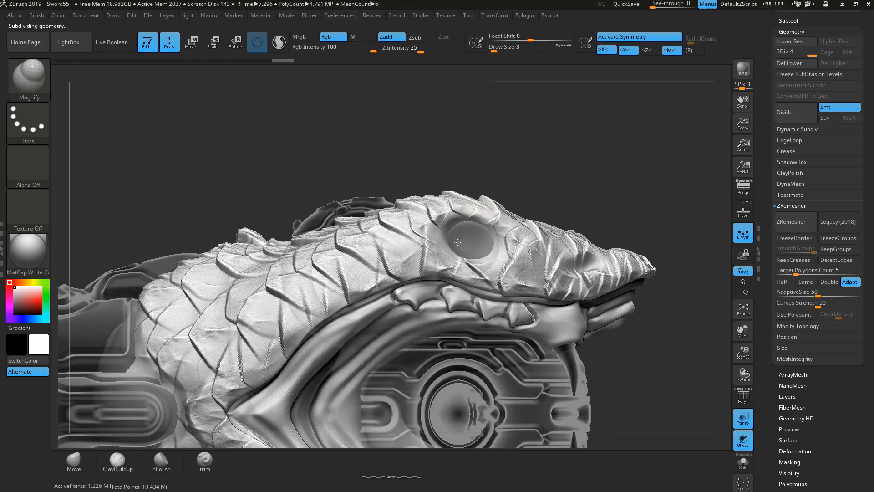
key("ctrl")
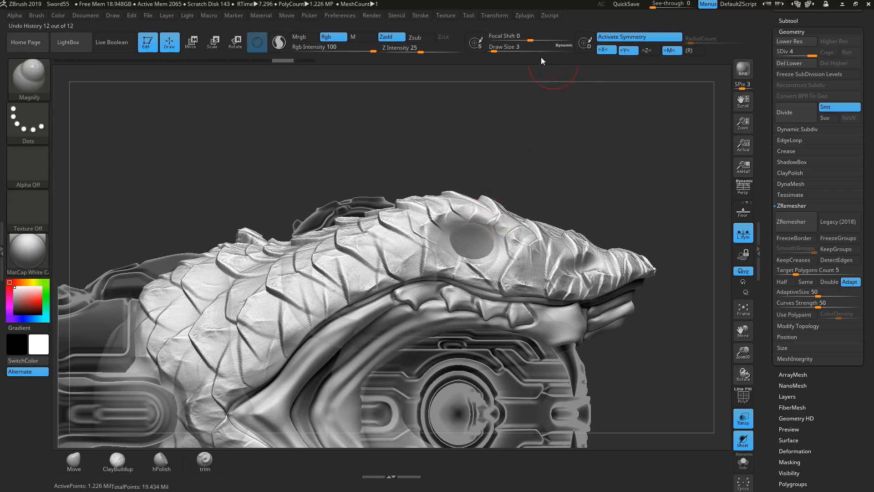
left_click_drag(492, 51, 495, 50)
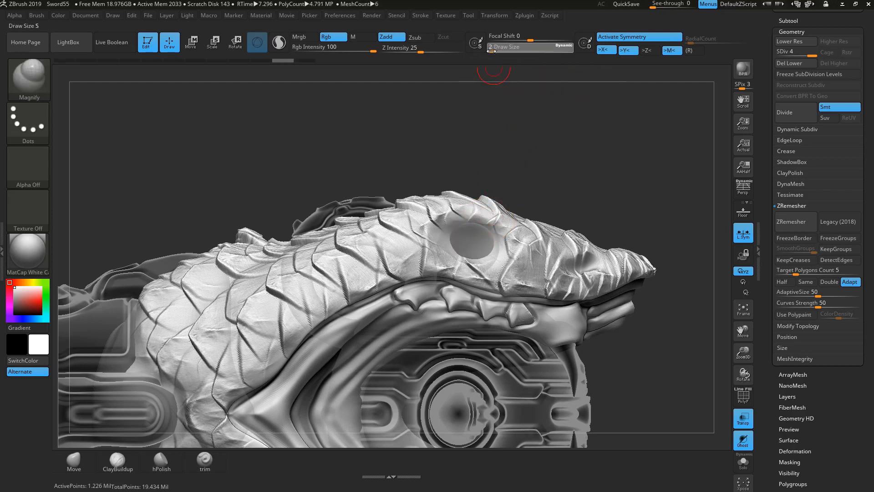
mouse_move(466, 231)
left_mouse_down()
mouse_move(456, 244)
mouse_move(440, 236)
left_mouse_up()
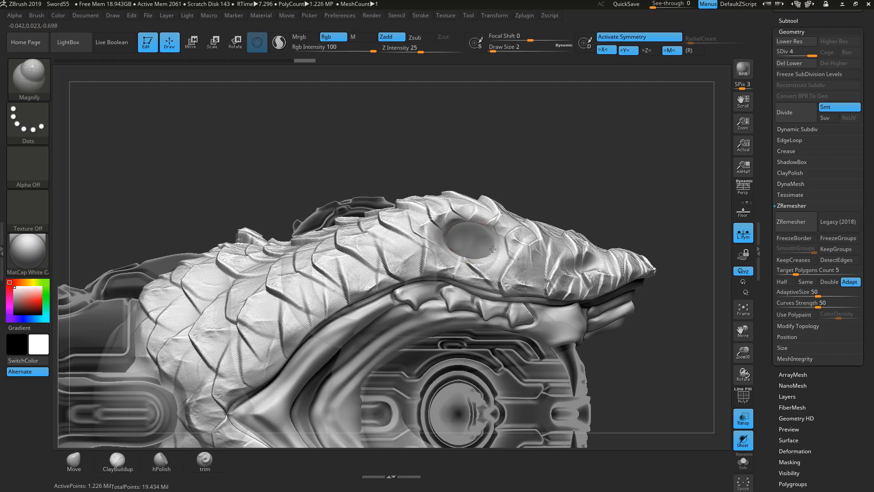
left_click_drag(493, 249, 490, 240)
left_click(742, 417)
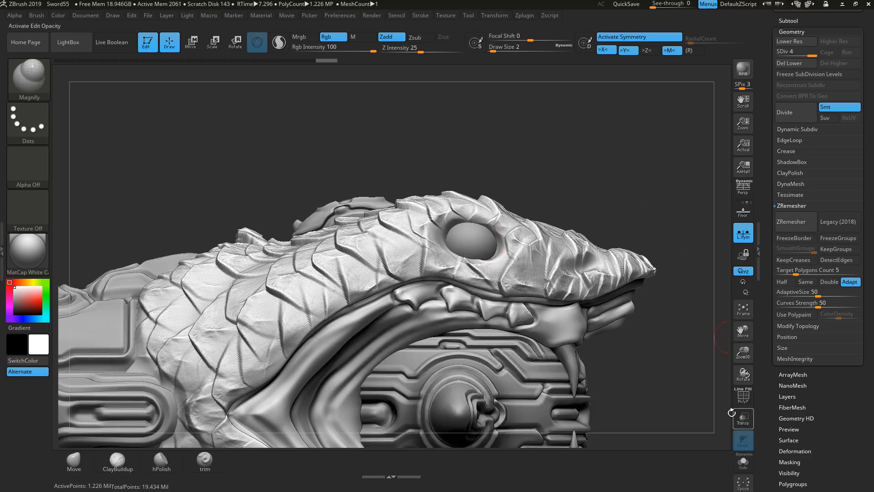
Step: Reshape the rim of the eye socket around the eyeball with the Move brush at draw size 4
left_click(73, 460)
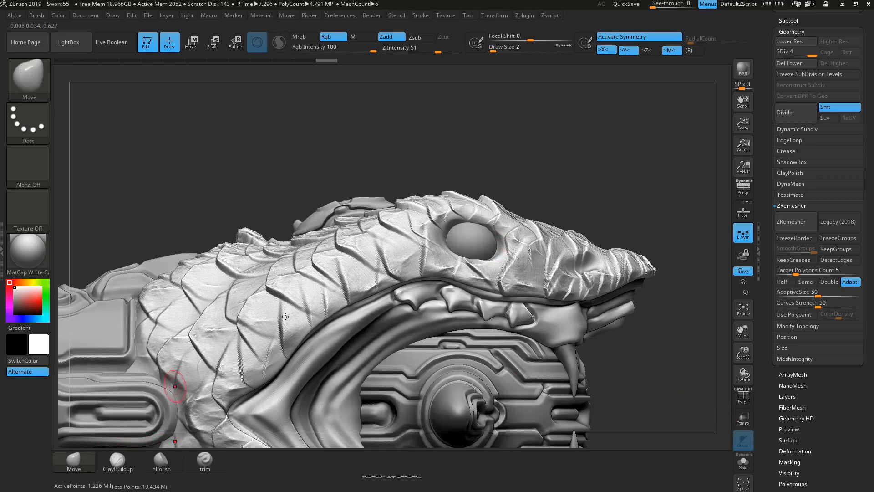
key("space")
left_click_drag(515, 230, 505, 249)
key("space")
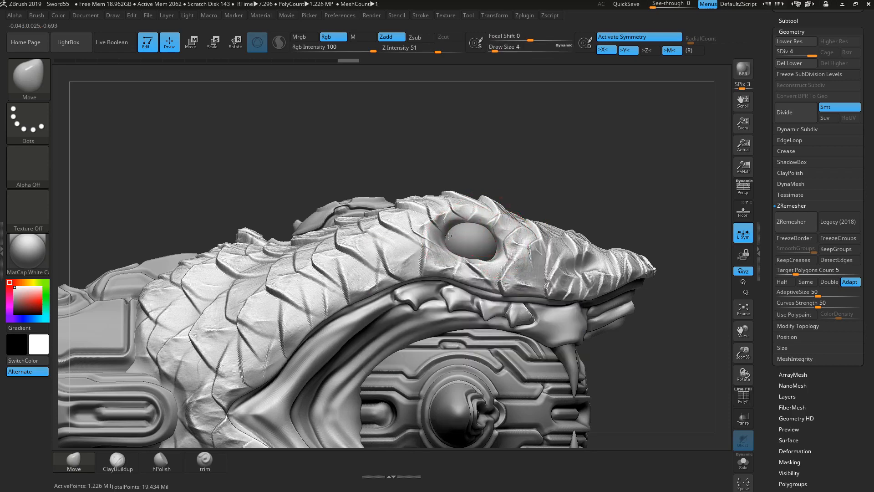
mouse_move(444, 227)
left_mouse_down()
mouse_move(449, 200)
mouse_move(447, 222)
mouse_move(428, 241)
mouse_move(444, 251)
left_mouse_up()
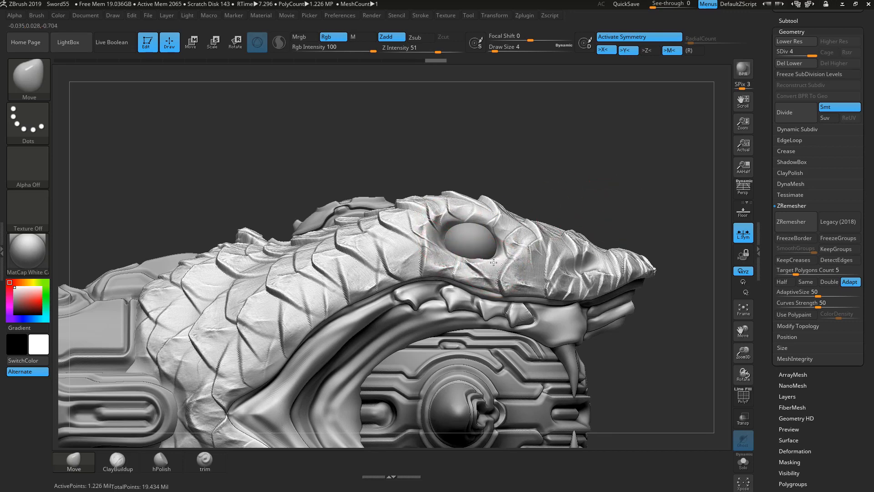
left_click_drag(494, 264, 492, 273)
mouse_move(573, 235)
left_mouse_down()
mouse_move(533, 149)
mouse_move(595, 166)
mouse_move(574, 172)
left_mouse_up()
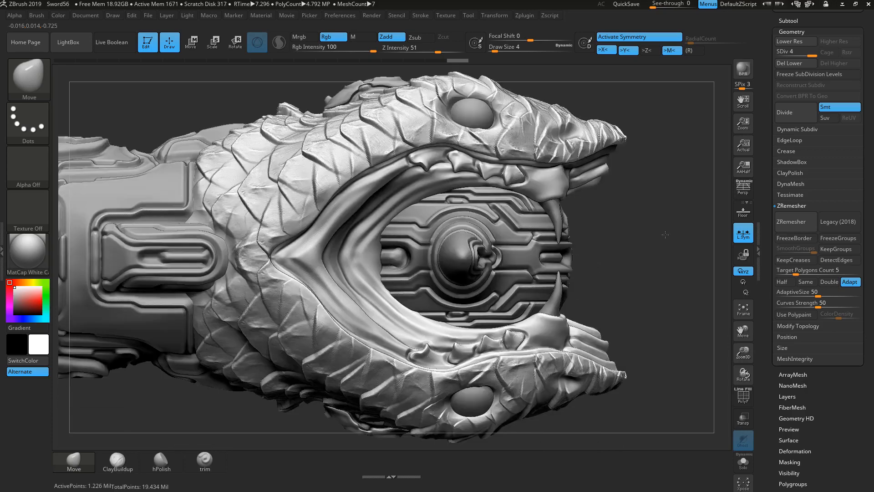
Step: Carve a slanted nostril opening into the side of the snout with the trim brush at draw size 1
mouse_move(665, 234)
left_mouse_down()
mouse_move(620, 342)
mouse_move(567, 214)
left_mouse_up()
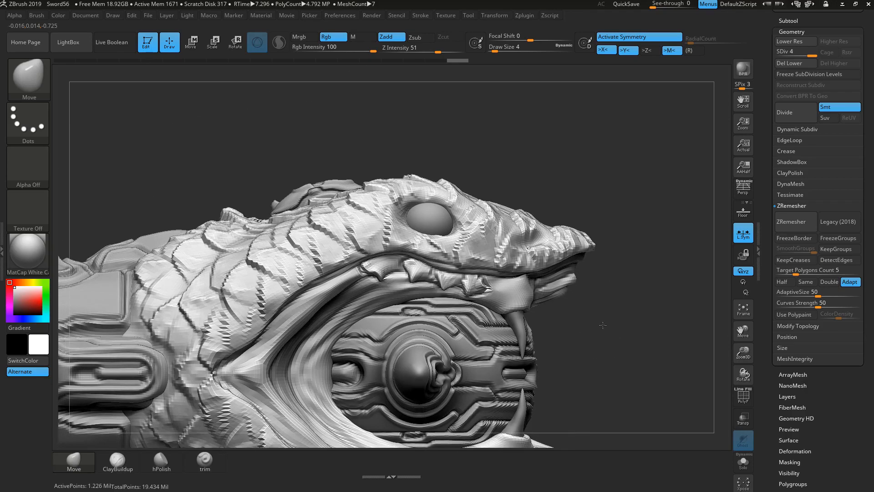
left_click(210, 461)
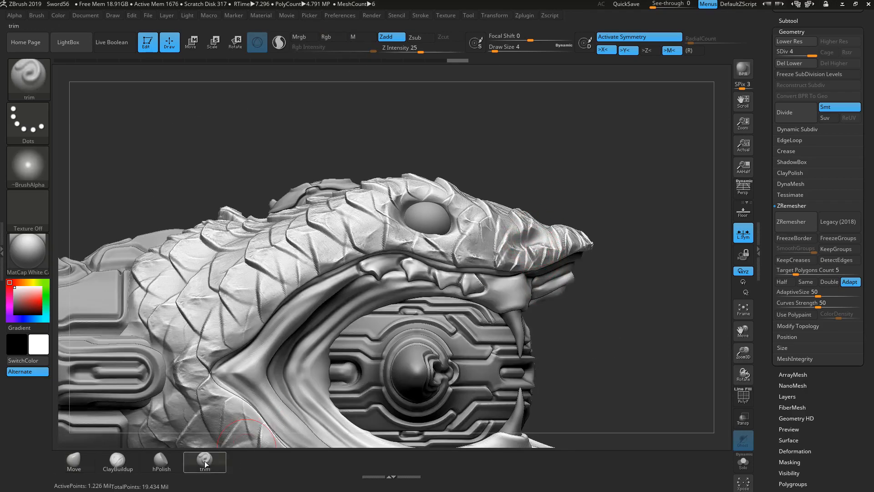
left_click_drag(495, 51, 487, 51)
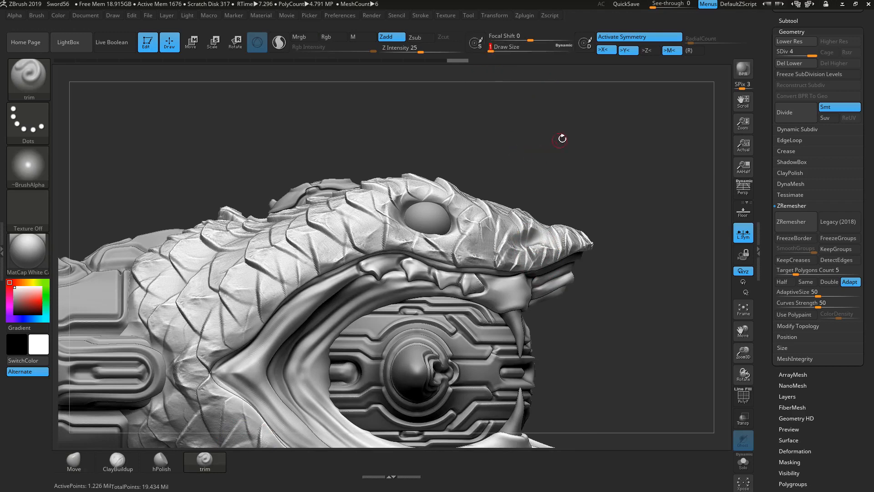
left_click_drag(563, 138, 531, 250)
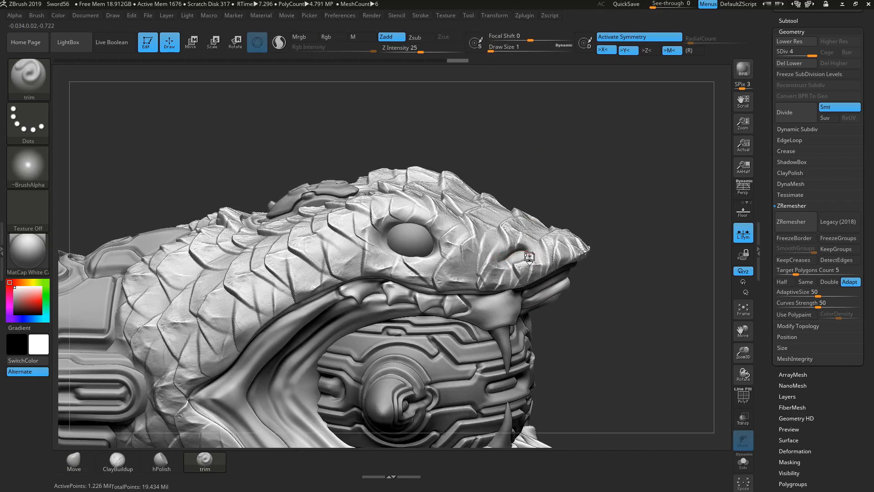
left_click_drag(625, 183, 670, 173)
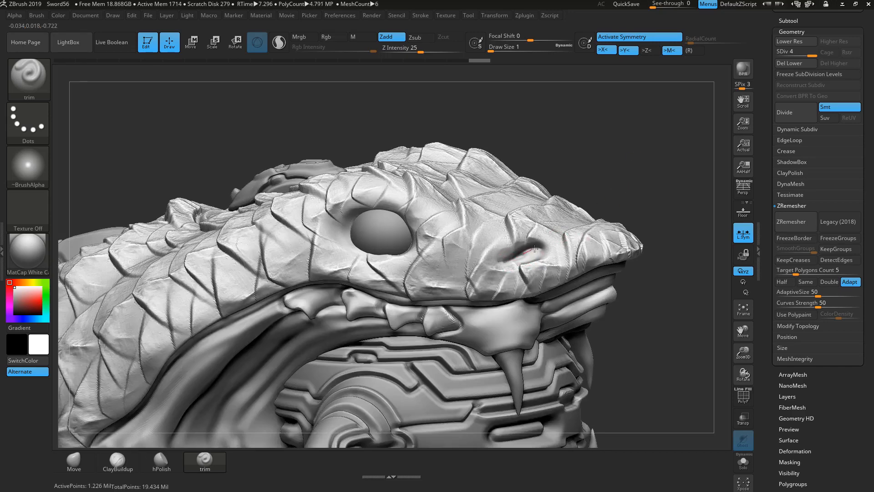
left_click_drag(549, 254, 509, 260)
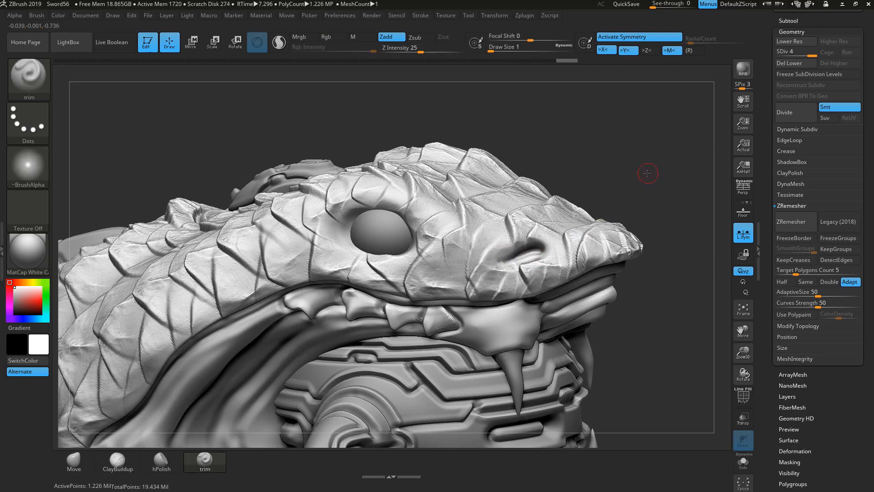
mouse_move(647, 173)
left_mouse_down()
mouse_move(578, 166)
mouse_move(631, 165)
left_mouse_up()
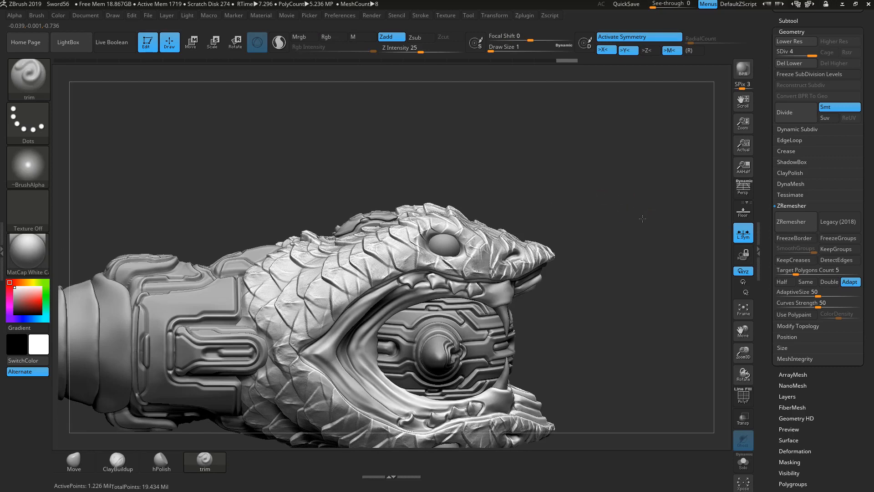
Step: Refine the nostril's upper and lower edges with short trim strokes
mouse_move(643, 219)
left_mouse_down()
mouse_move(638, 190)
mouse_move(596, 195)
left_mouse_up()
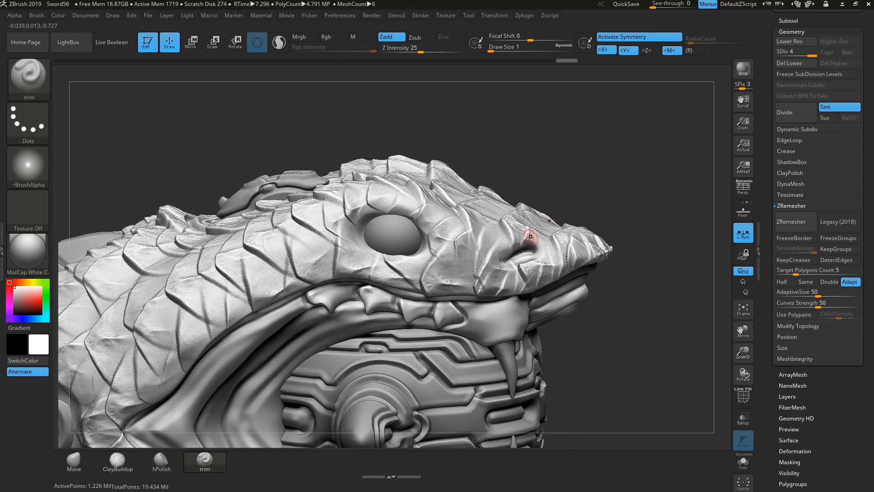
left_click_drag(530, 235, 525, 240)
left_click_drag(516, 264, 513, 262)
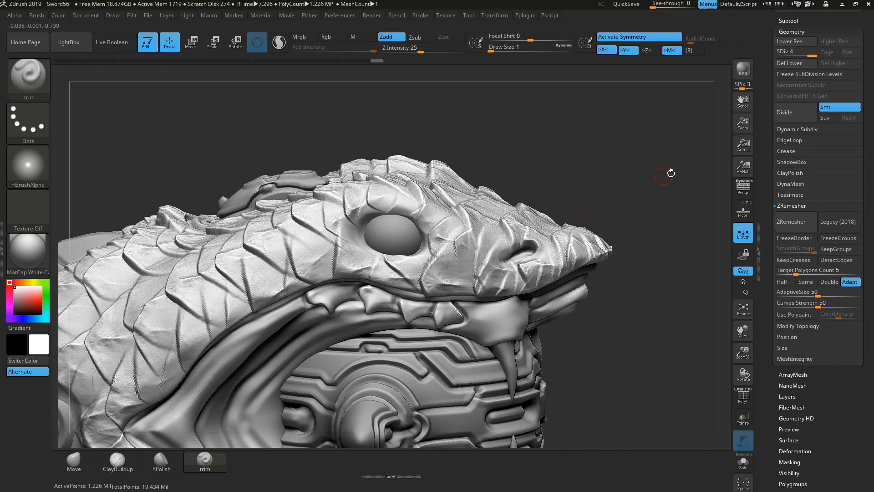
left_click_drag(622, 163, 724, 175)
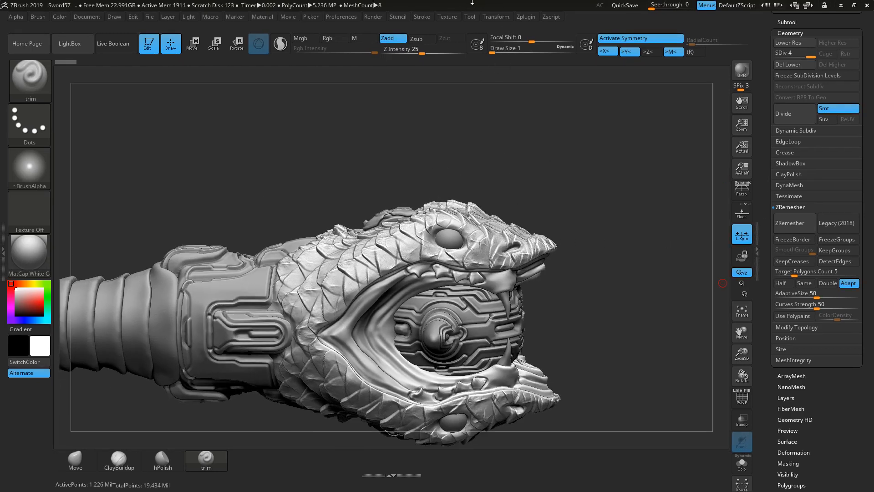
Step: Select the panelled collar subtool behind the serpent head and isolate it in a close, framed view
left_click(252, 287, "alt")
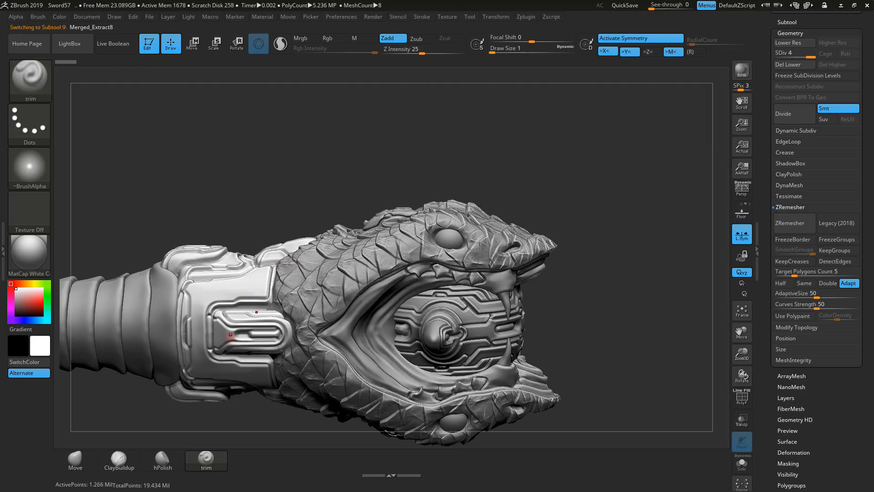
left_click(742, 463)
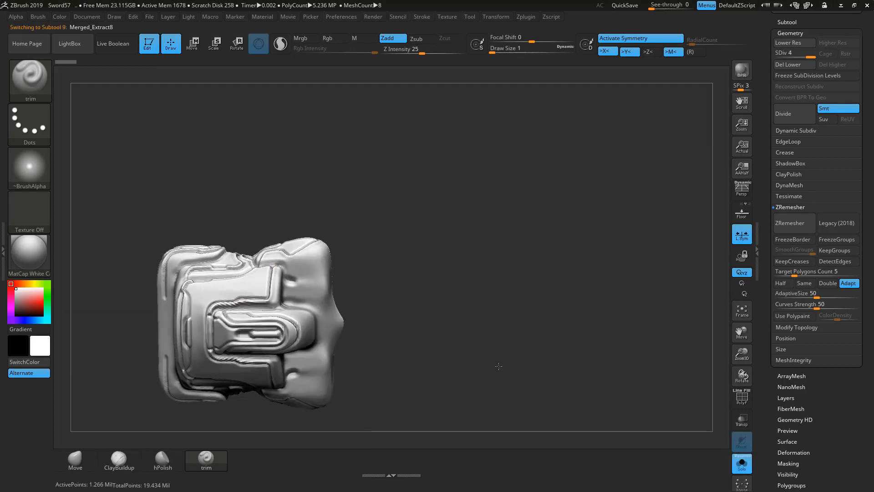
left_click_drag(425, 332, 596, 273)
key("f")
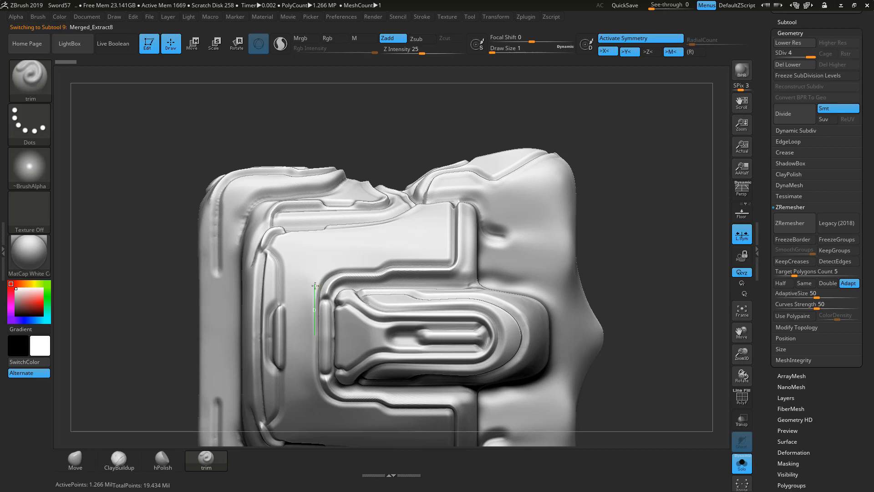
Step: Sharpen the stepped groove bordering the collar's side panel, up to the panel's upper corner, with the trim brush
mouse_move(314, 286)
left_mouse_down()
mouse_move(344, 265)
mouse_move(457, 257)
left_mouse_up()
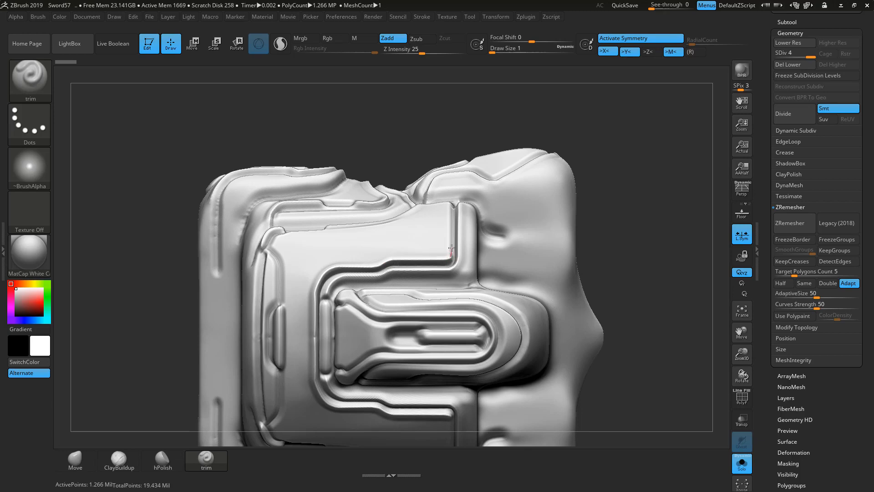
left_click_drag(452, 194, 454, 193)
left_click_drag(617, 141, 598, 213)
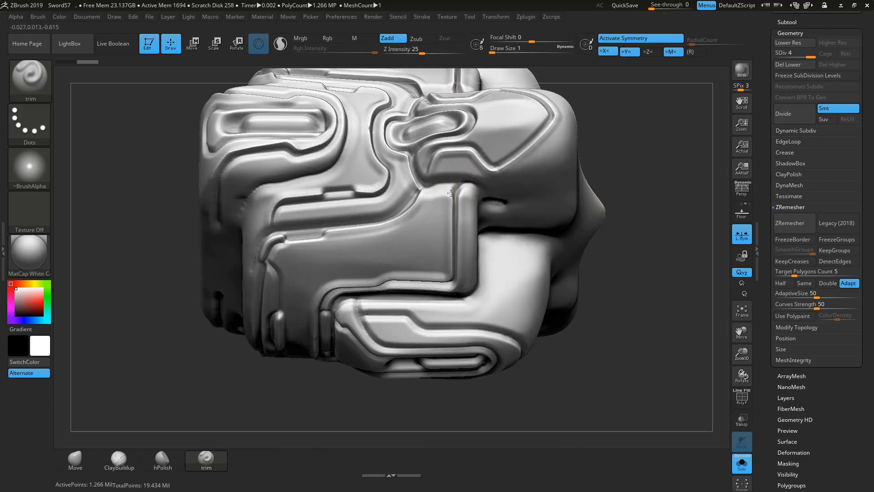
left_click_drag(463, 177, 464, 177)
Step: Carve a crisp crease beneath the raised band wrapping the collar's upper end, from its outer corner to the inner tip
left_click_drag(654, 242, 646, 202)
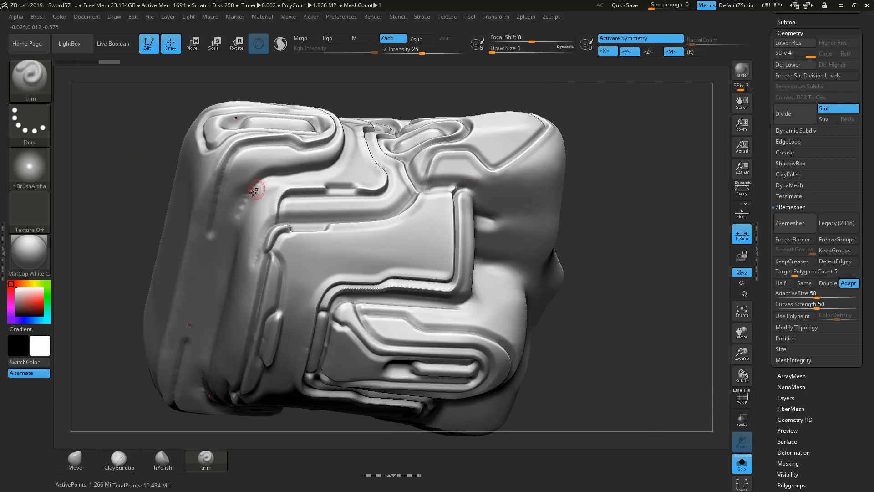
left_click_drag(132, 178, 211, 226, "alt")
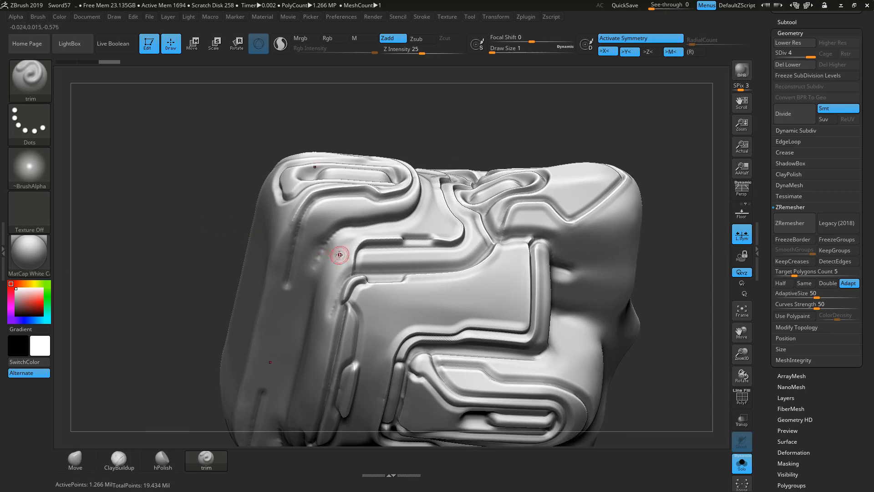
key("shift")
mouse_move(187, 259)
left_mouse_down()
mouse_move(228, 250)
mouse_move(265, 259)
left_mouse_up()
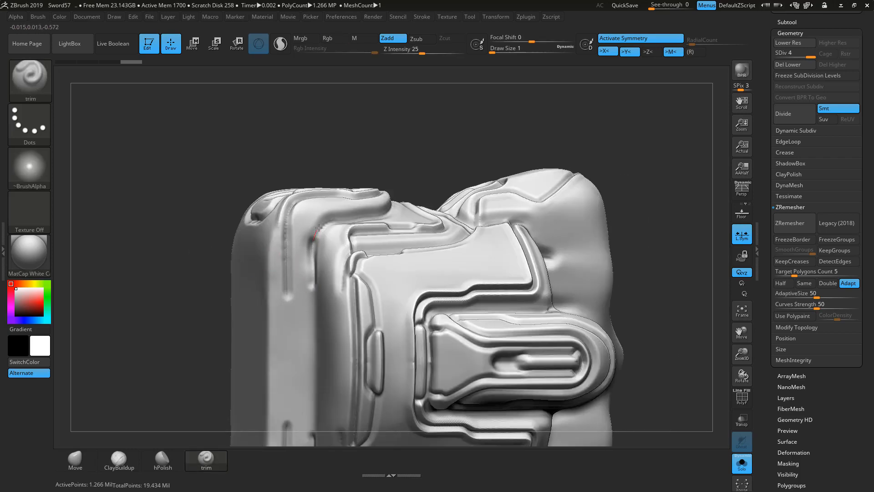
left_click_drag(343, 128, 319, 135)
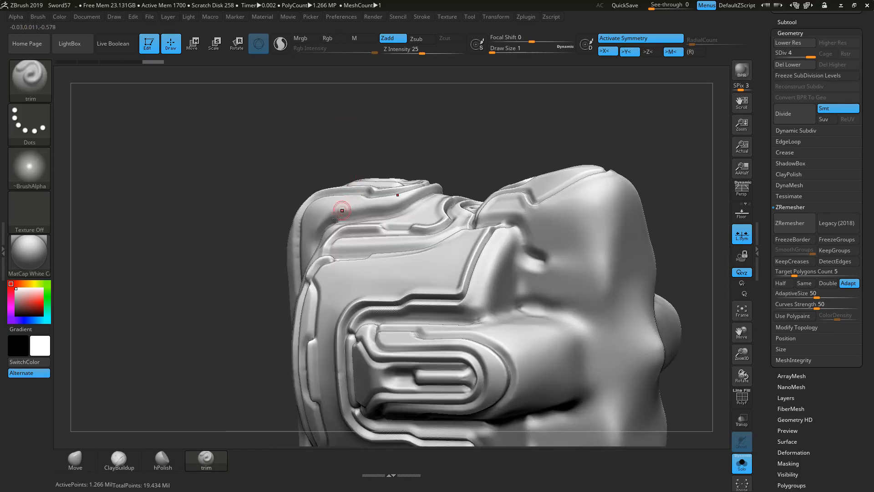
left_click_drag(393, 215, 400, 213)
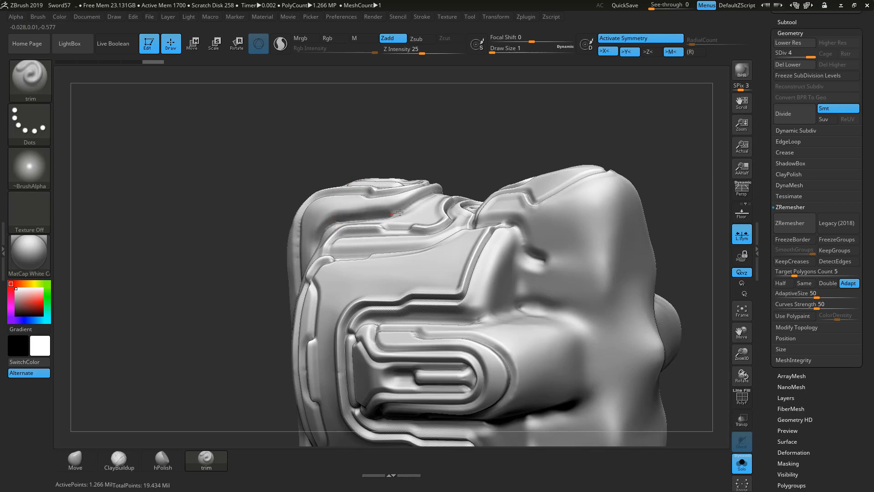
right_click_drag(412, 206, 403, 216)
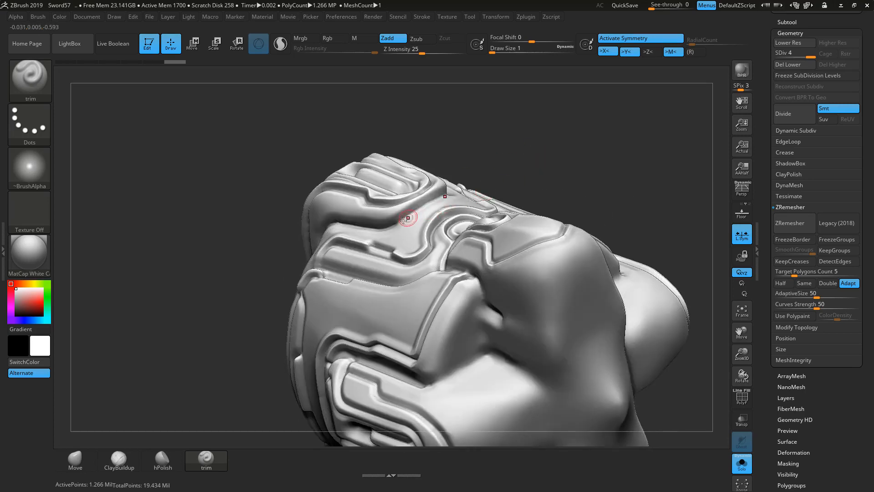
left_click_drag(414, 211, 435, 200)
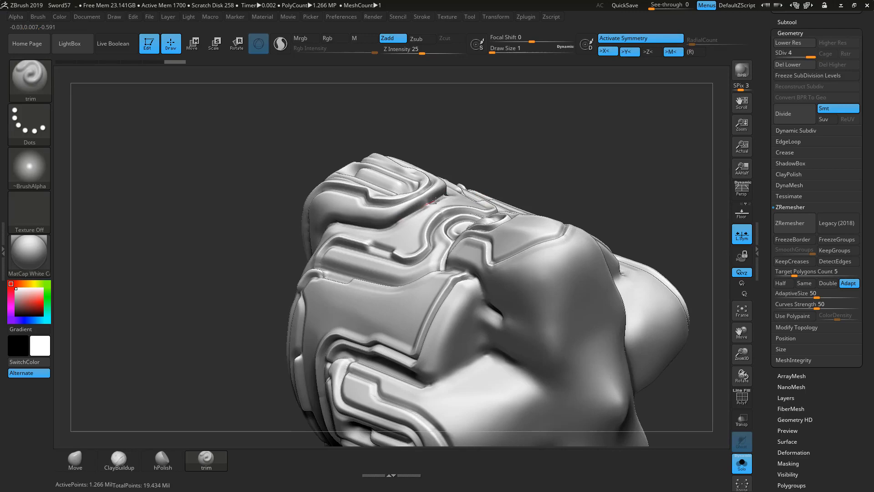
Step: Deepen the crease along the inner side of the collar's raised corner band and out to the band's tip with the trim brush
left_click_drag(523, 150, 570, 123)
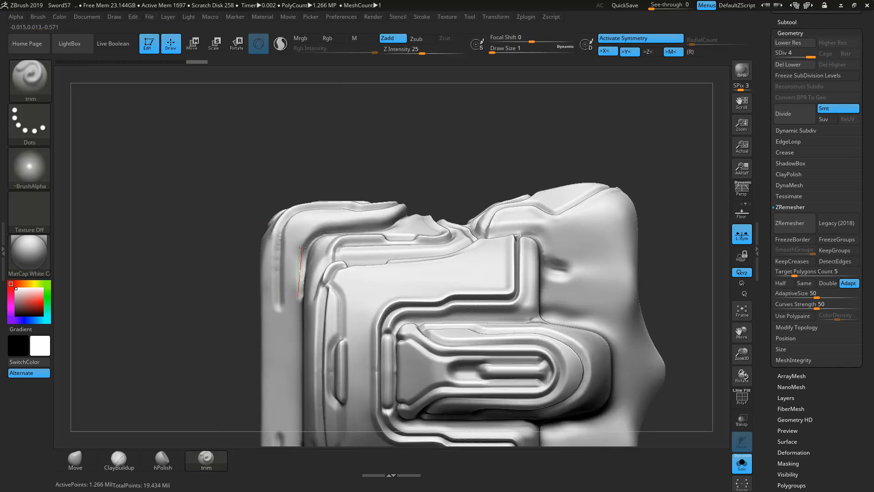
left_click_drag(298, 253, 304, 240)
left_click_drag(388, 222, 393, 221)
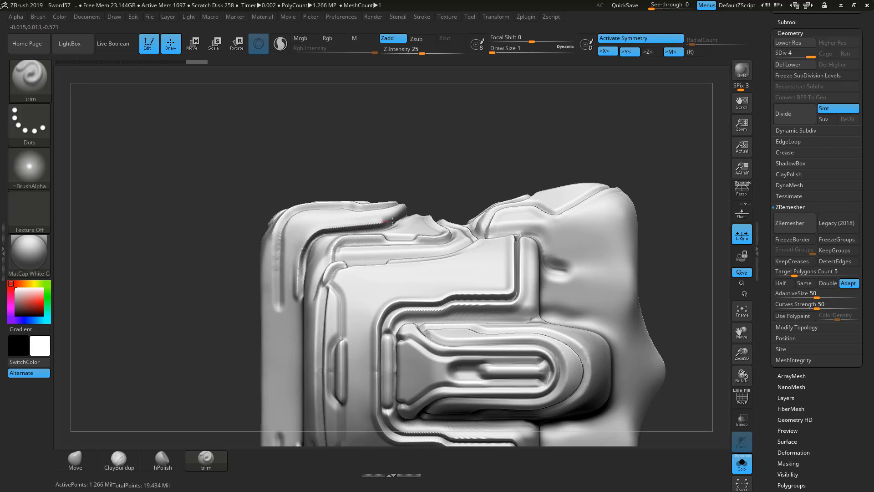
right_click_drag(399, 215, 376, 231)
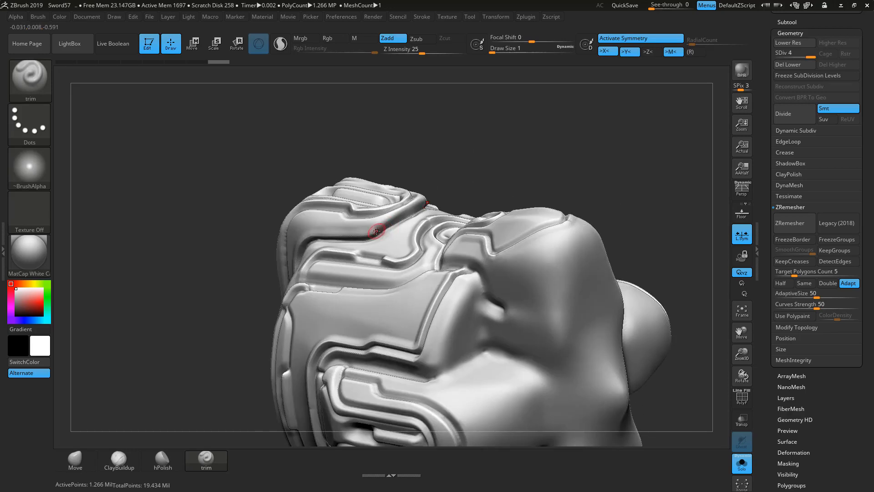
left_click_drag(395, 219, 426, 203)
mouse_move(466, 185)
right_mouse_down()
mouse_move(522, 142)
mouse_move(566, 135)
right_mouse_up()
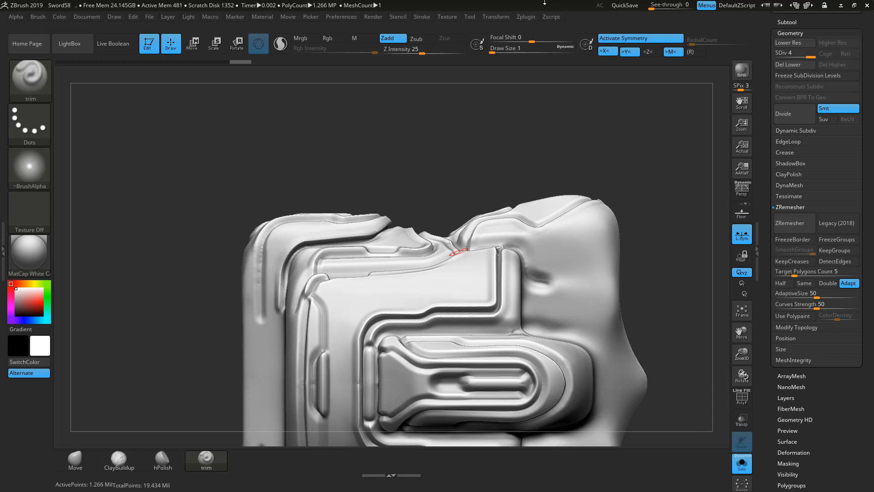
Step: Check the collar against the surrounding handle and serpent head, turning on transparency before isolating the collar again
right_click_drag(663, 271, 610, 301, "alt")
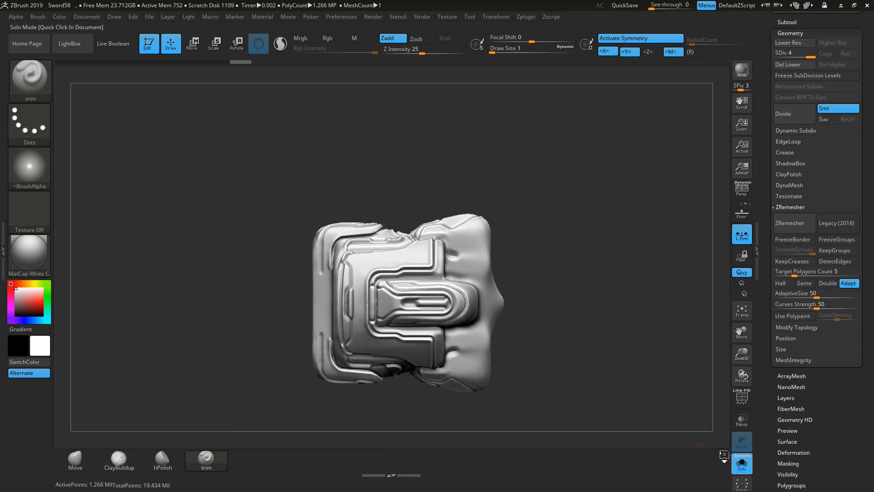
left_click(738, 461)
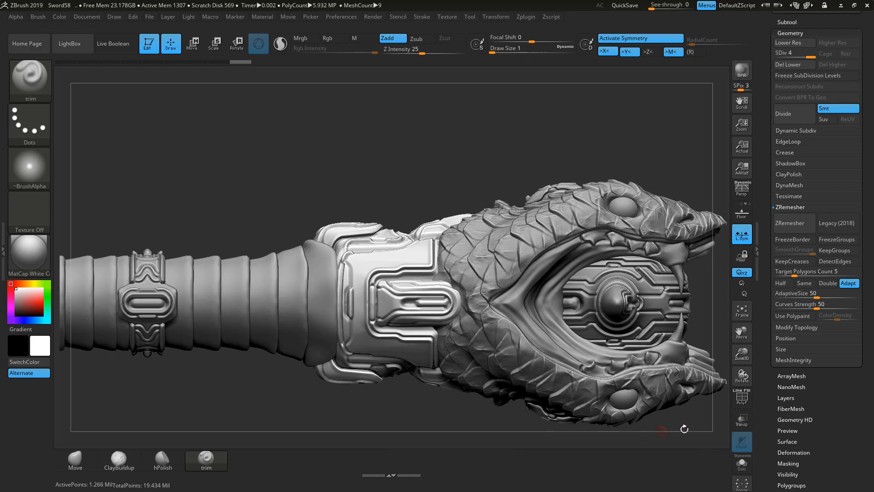
left_click(742, 420)
left_click_drag(417, 128, 417, 255)
left_click(746, 467)
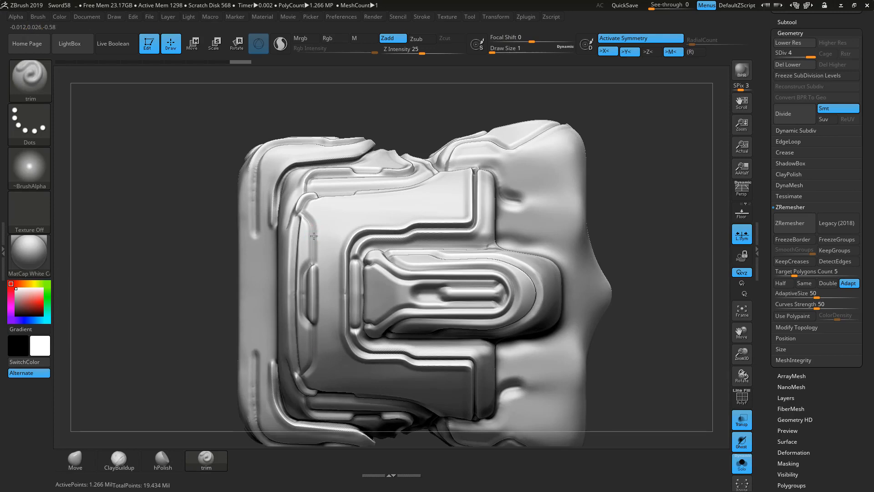
Step: Carve a stepped groove across the collar's side panel, parallel to its inner border, and cut around the small raised bar at the panel's end
mouse_move(315, 231)
left_mouse_down()
mouse_move(346, 213)
mouse_move(459, 208)
mouse_move(471, 196)
left_mouse_up()
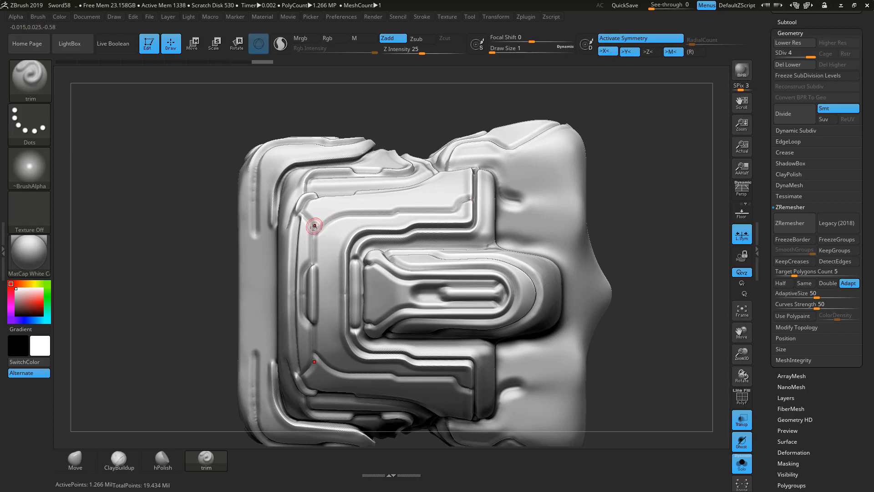
mouse_move(307, 229)
left_mouse_down()
mouse_move(302, 205)
mouse_move(319, 236)
mouse_move(332, 215)
mouse_move(462, 205)
mouse_move(476, 191)
left_mouse_up()
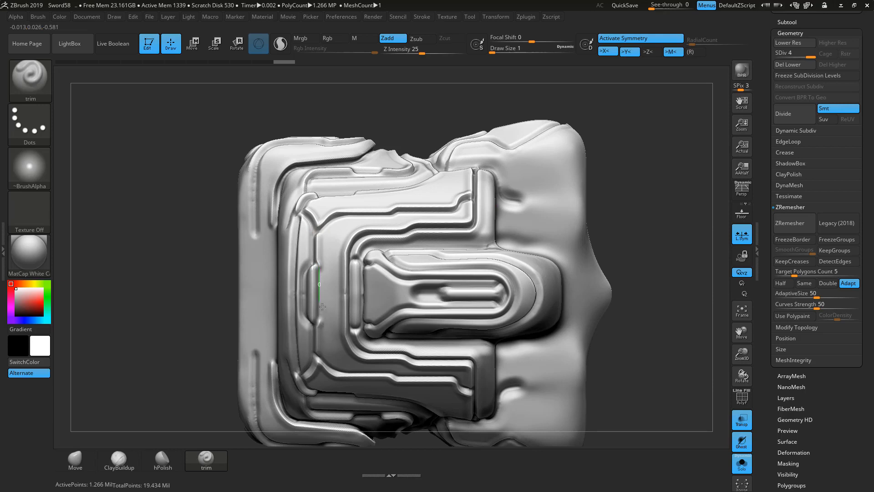
left_click_drag(322, 319, 311, 332)
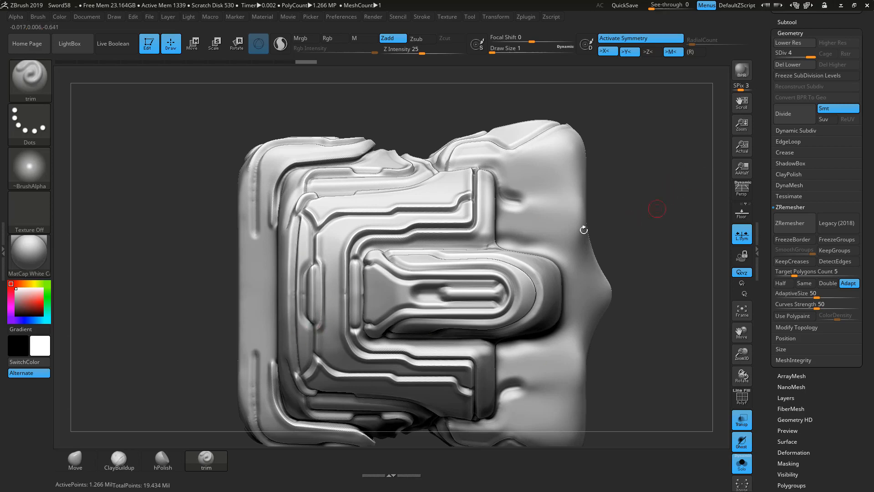
left_click_drag(318, 279, 311, 330)
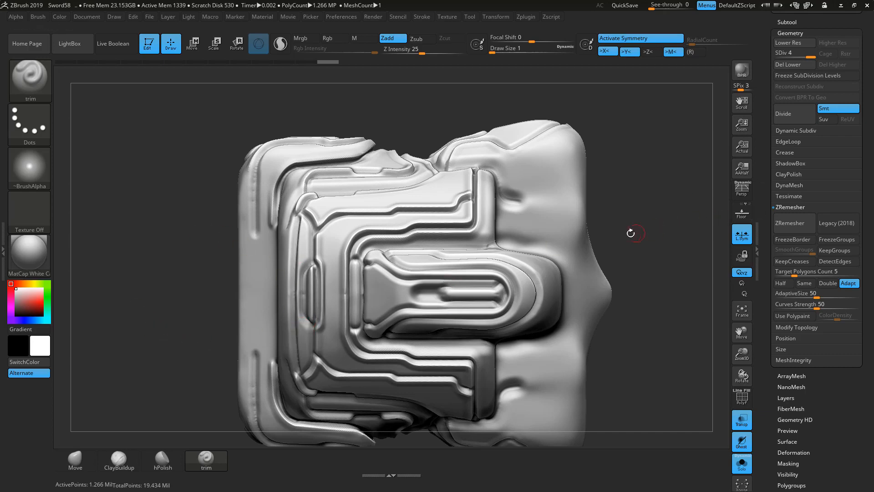
Step: Carve a short narrow slot just below the stepped groove on the collar's side panel and refine its recess
mouse_move(631, 233)
left_mouse_down()
mouse_move(629, 211)
mouse_move(649, 219)
mouse_move(646, 238)
mouse_move(585, 220)
left_mouse_up()
left_click_drag(342, 217, 397, 218)
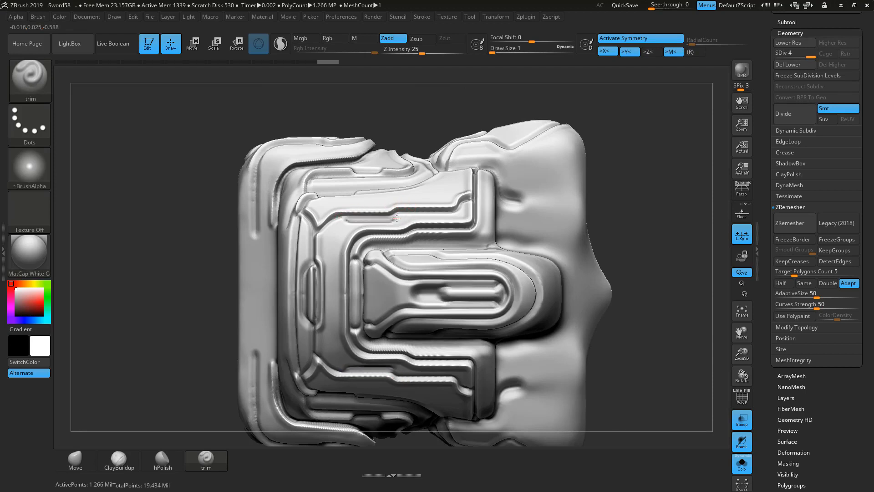
mouse_move(339, 219)
left_mouse_down()
mouse_move(399, 218)
mouse_move(392, 214)
mouse_move(399, 226)
left_mouse_up()
left_click_drag(644, 209, 458, 195, "alt")
mouse_move(543, 246)
left_mouse_down()
mouse_move(519, 280)
mouse_move(530, 248)
mouse_move(505, 286)
mouse_move(501, 278)
mouse_move(576, 260)
mouse_move(531, 267)
left_mouse_up()
left_click_drag(371, 187, 454, 187)
left_click_drag(475, 180, 494, 154)
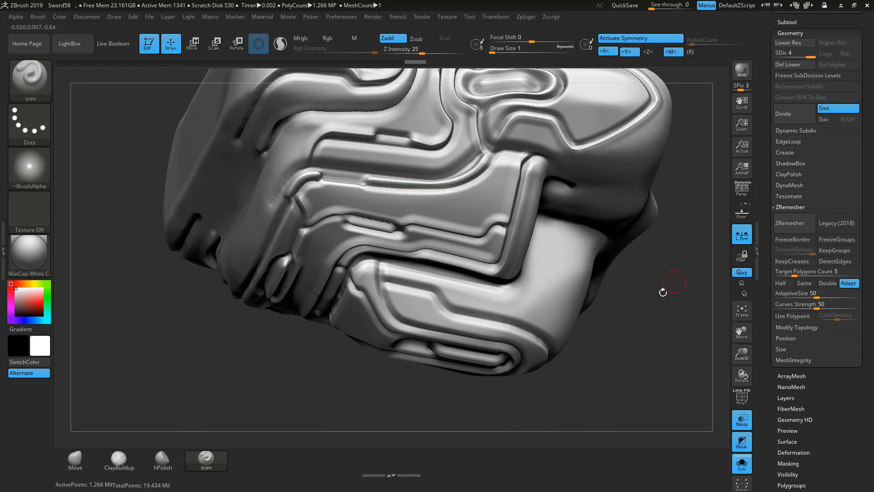
left_click_drag(663, 289, 183, 302)
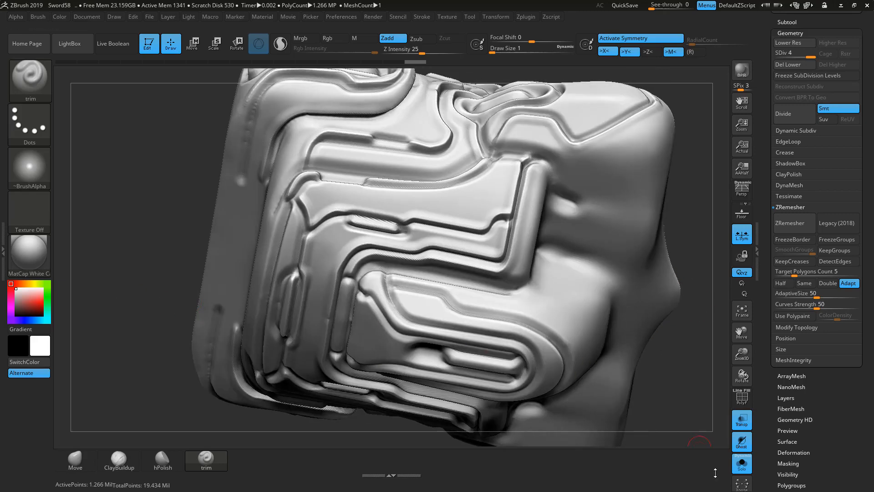
Step: Show the whole sword with transparency off and examine the collar, handle and horned guard from several angles
left_click(742, 462)
key("f")
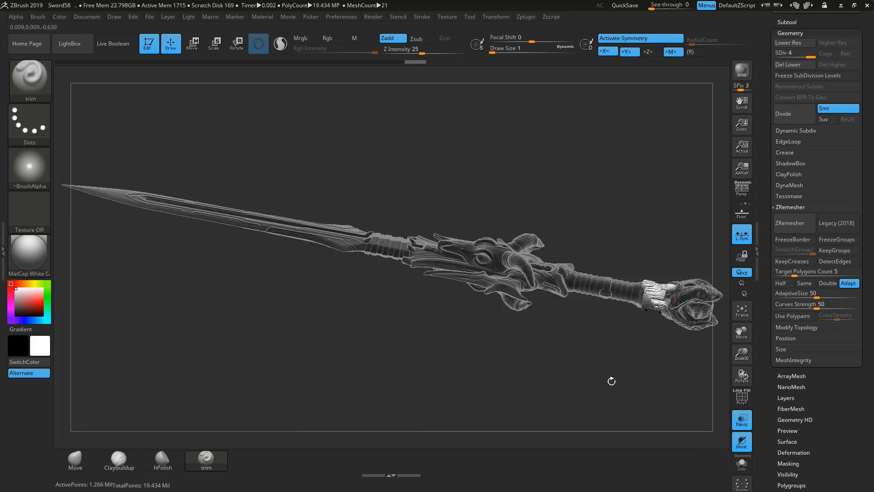
left_click_drag(650, 374, 696, 358)
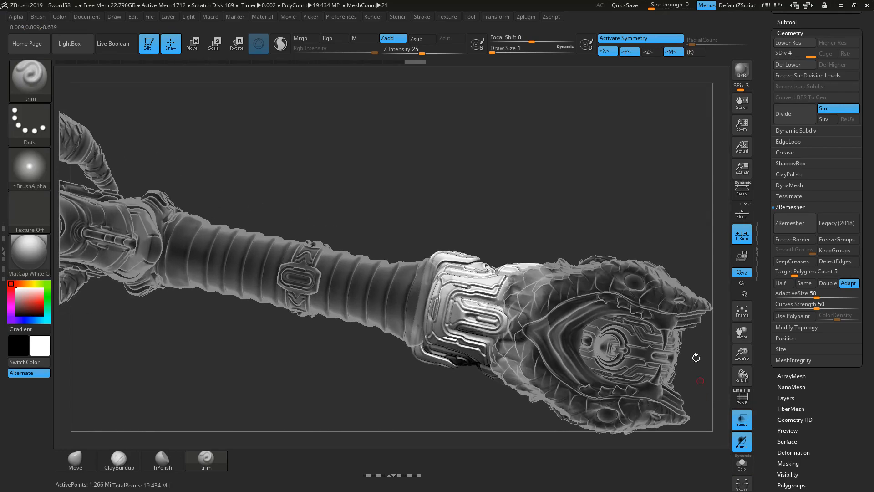
left_click(742, 419)
left_click_drag(406, 408, 606, 239)
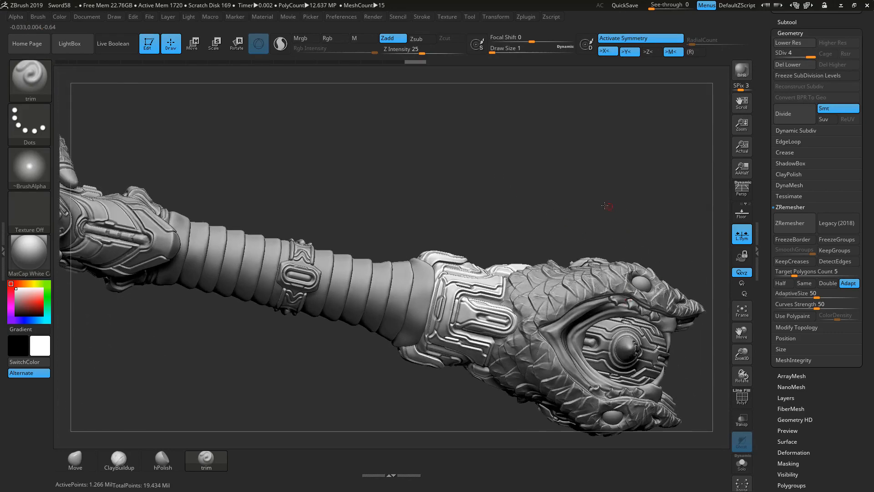
left_click_drag(605, 205, 511, 267, "shift")
left_click_drag(252, 401, 180, 393)
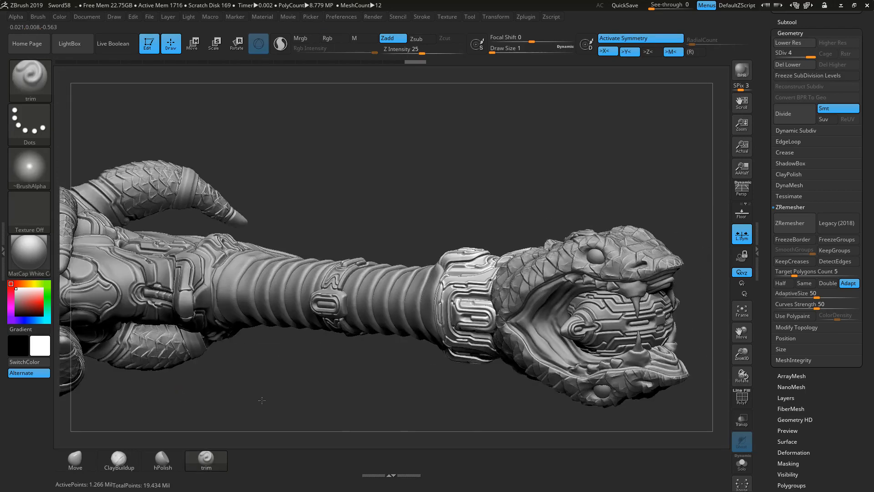
left_click_drag(262, 400, 336, 277)
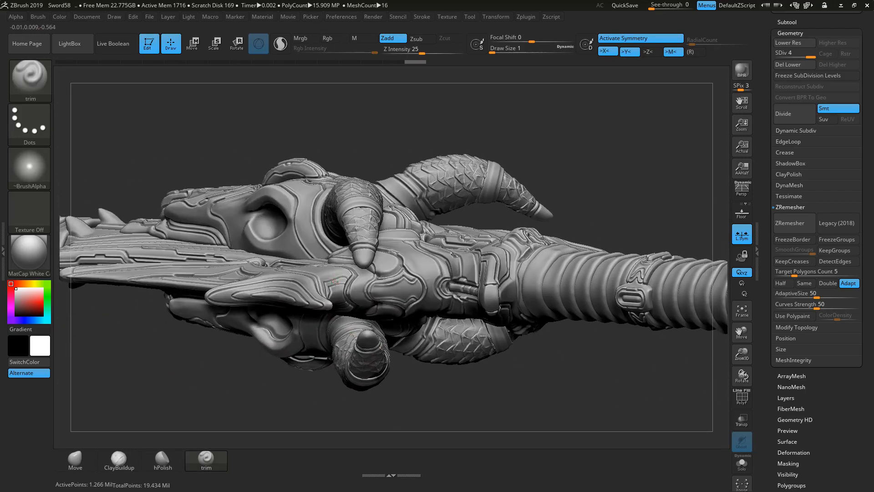
Step: Select the pronged plate subtool on the horned guard and isolate it in a close view
left_click(334, 282, "alt")
left_click(742, 462)
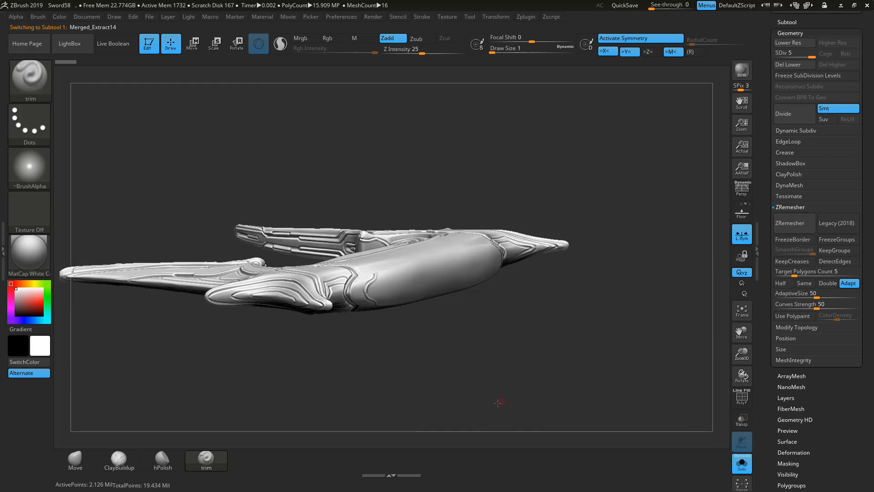
left_click_drag(499, 379, 396, 410)
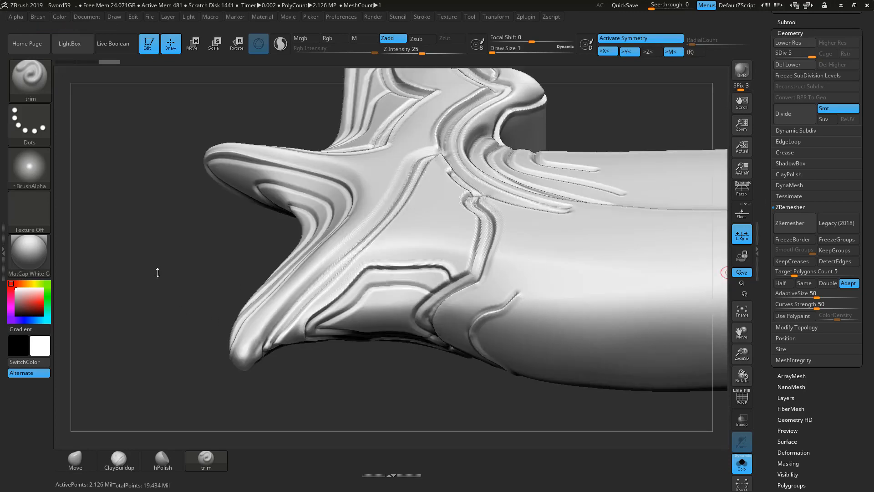
Step: Sharpen the second contour groove along the plate's pointed prong, out towards its tip
left_click_drag(157, 282, 612, 203)
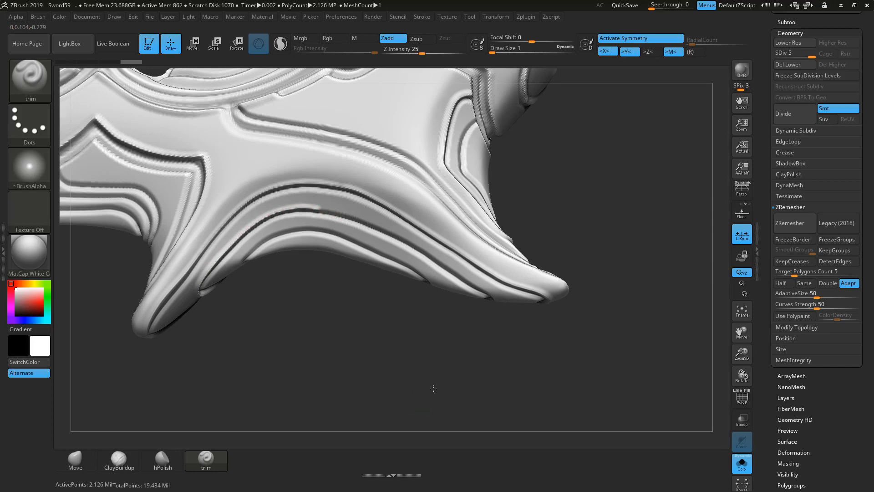
left_click_drag(424, 397, 381, 331)
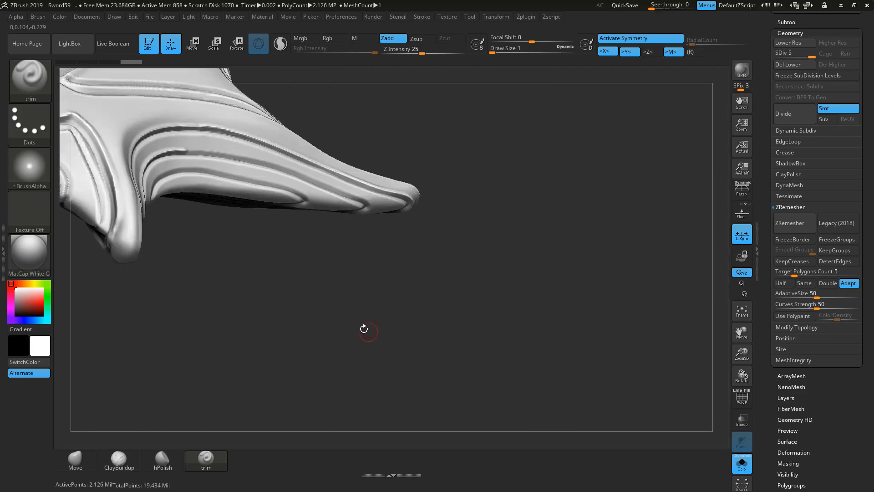
mouse_move(306, 309)
left_mouse_down()
mouse_move(294, 326)
mouse_move(340, 293)
mouse_move(308, 316)
left_mouse_up()
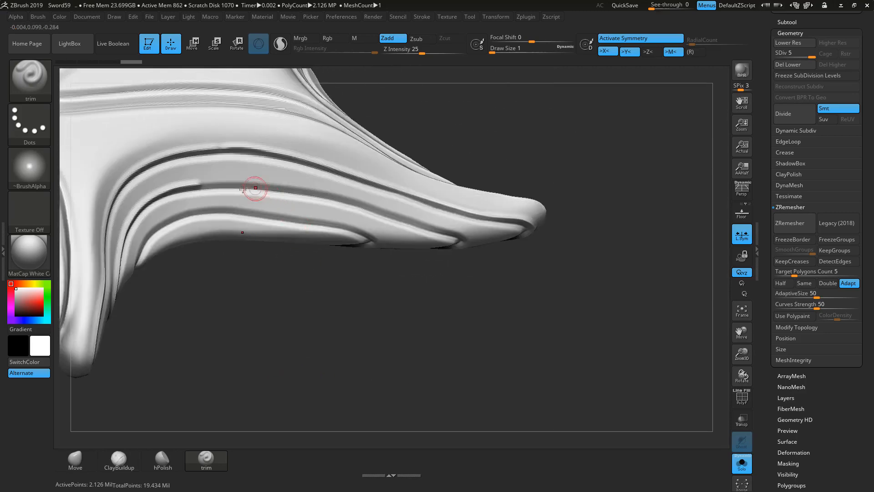
mouse_move(222, 184)
left_mouse_down()
mouse_move(352, 201)
mouse_move(451, 232)
left_mouse_up()
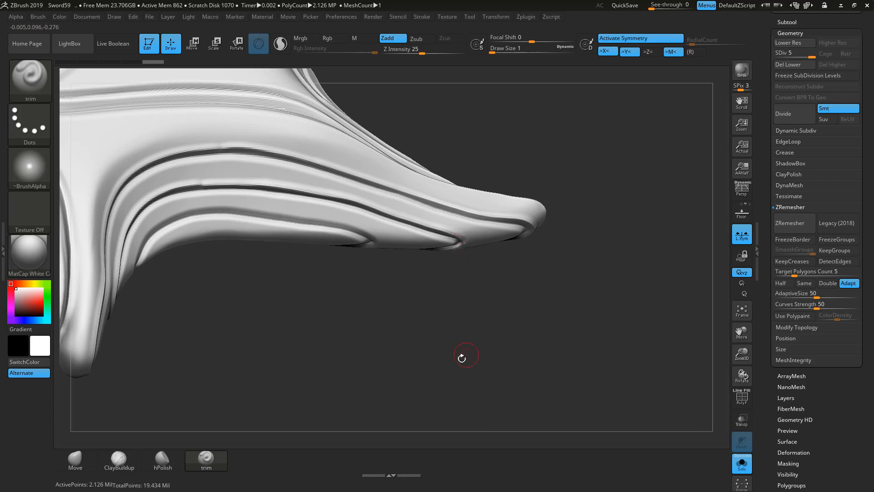
left_click_drag(462, 358, 353, 169)
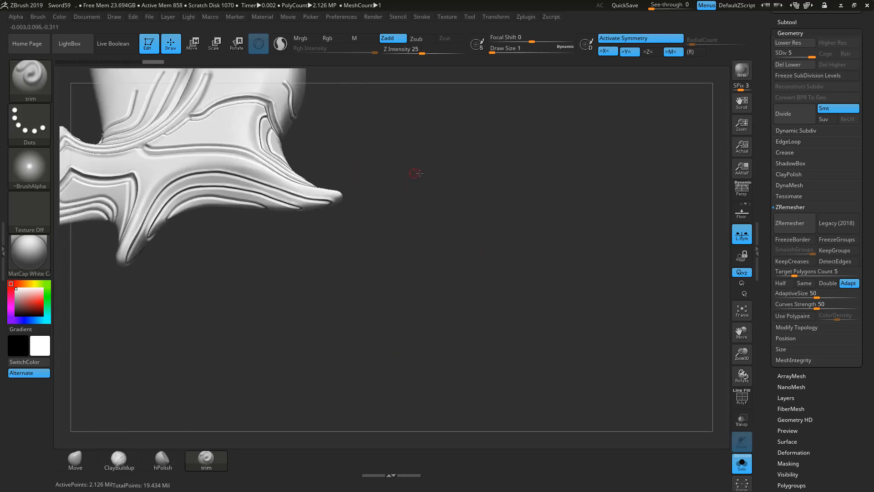
Step: Carve the lowest contour groove along the underside of the plate's long arm, following its curve down into the prong
mouse_move(416, 173)
left_mouse_down()
mouse_move(566, 241)
mouse_move(572, 275)
mouse_move(595, 271)
left_mouse_up()
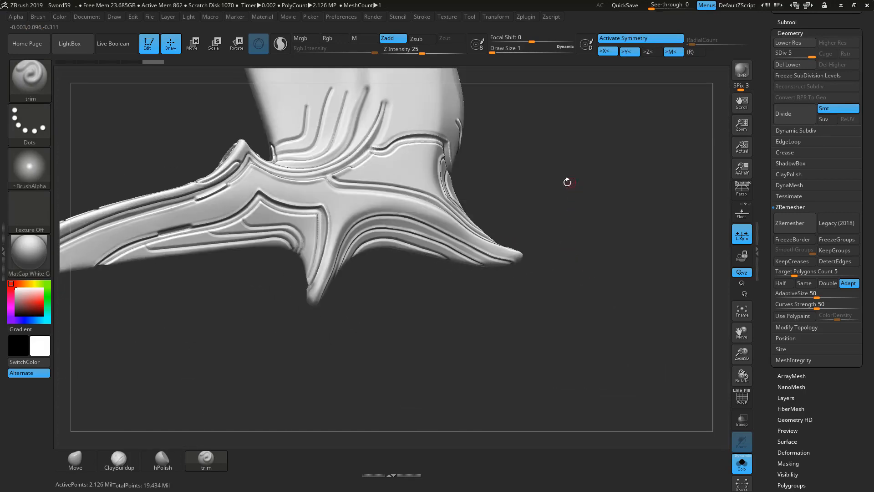
mouse_move(338, 308)
left_mouse_down()
mouse_move(138, 255)
mouse_move(248, 191)
mouse_move(257, 202)
left_mouse_up()
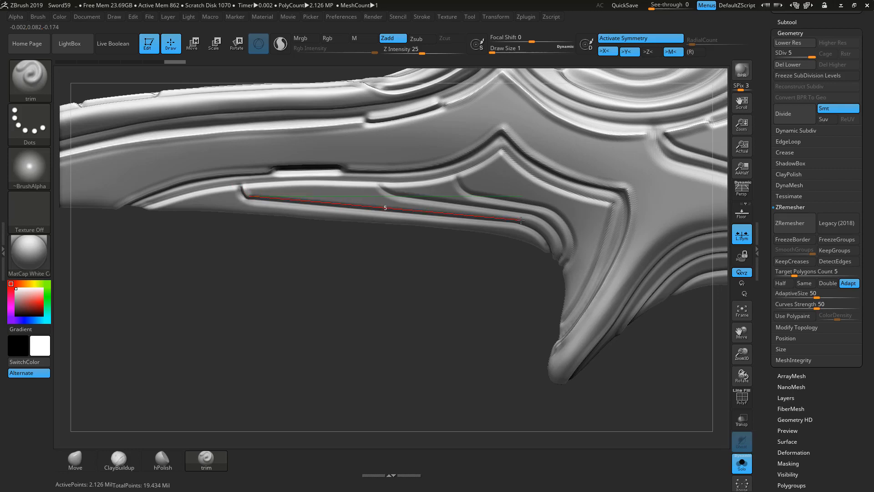
left_click_drag(521, 220, 526, 220, "alt")
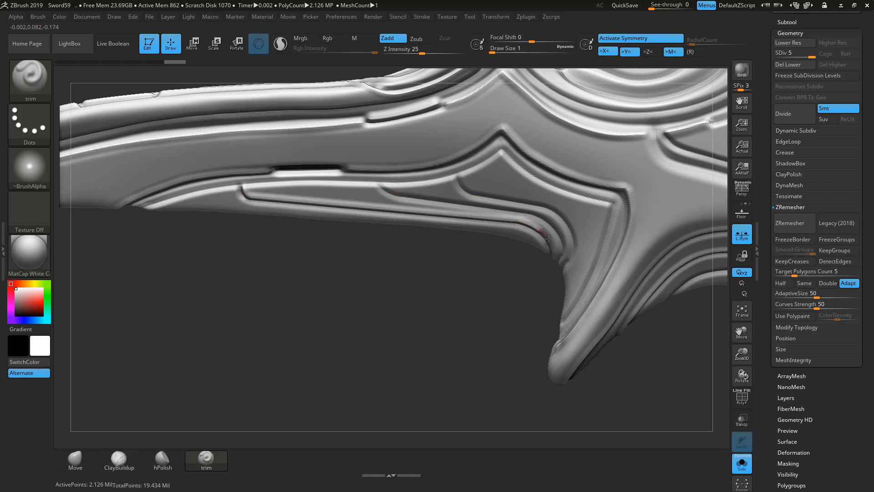
left_click_drag(560, 267, 560, 265, "alt")
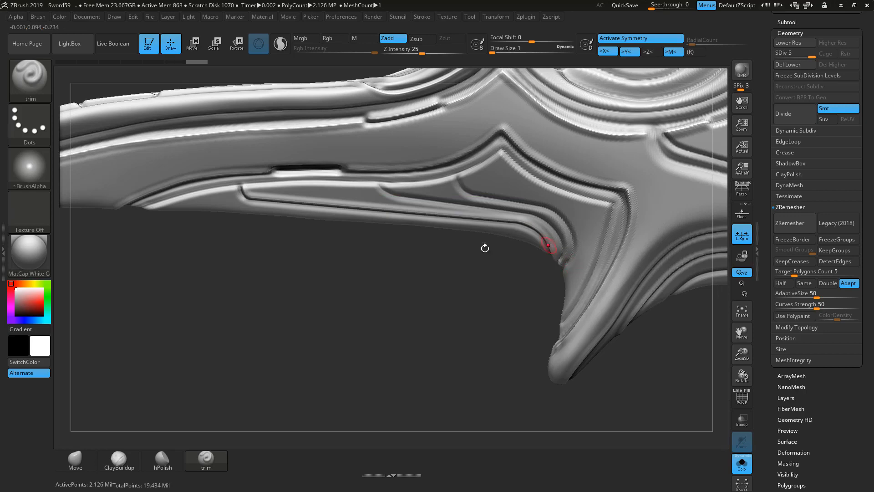
Step: Sharpen the middle contour groove on the long arm's underside and carry it around the bend to the prong
mouse_move(414, 275)
left_mouse_down()
mouse_move(416, 283)
mouse_move(394, 188)
mouse_move(399, 196)
left_mouse_up()
right_click_drag(400, 196, 272, 201, "alt")
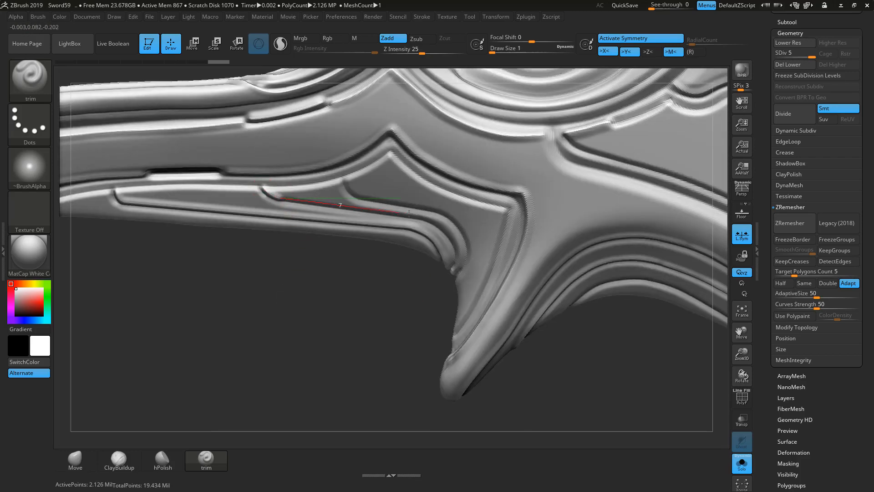
left_click_drag(429, 217, 433, 220, "alt")
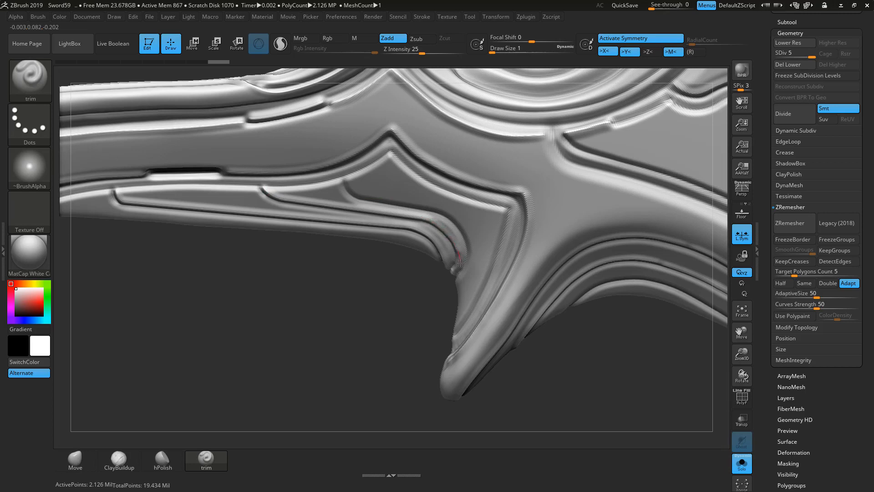
left_click_drag(438, 283, 438, 282)
Step: Sharpen the shortest, uppermost inner contour groove from its hooked start around the bend, and save the project
left_click_drag(345, 191, 359, 187)
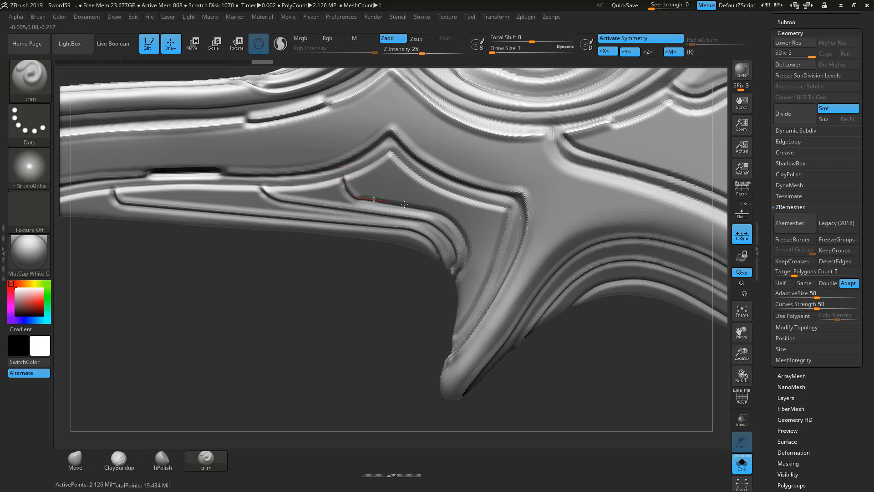
left_click_drag(442, 210, 448, 212)
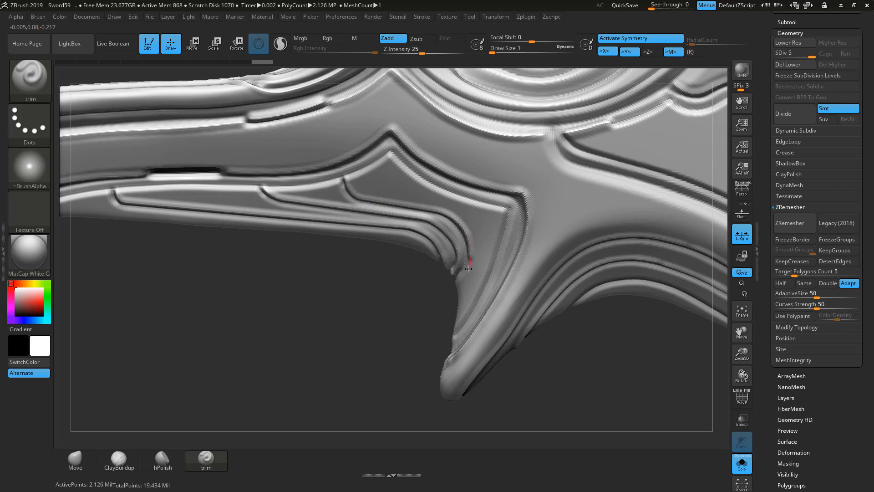
mouse_move(437, 289)
left_mouse_down()
mouse_move(355, 319)
mouse_move(383, 296)
mouse_move(408, 300)
mouse_move(231, 342)
mouse_move(215, 322)
mouse_move(310, 308)
mouse_move(120, 279)
left_mouse_up()
key("ctrl+s")
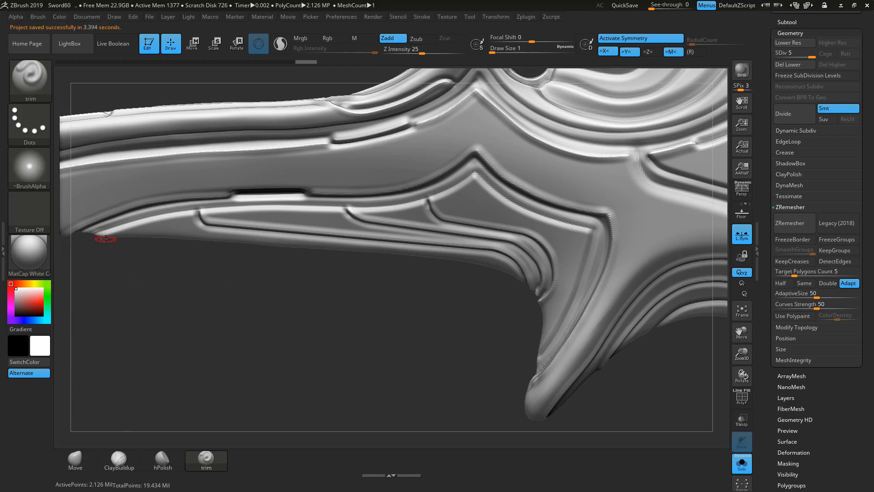
Step: Sharpen the raised contour ridge along the long arm's underside, over the central peak and down to the prong corner, and save the project
left_click_drag(97, 234, 205, 212)
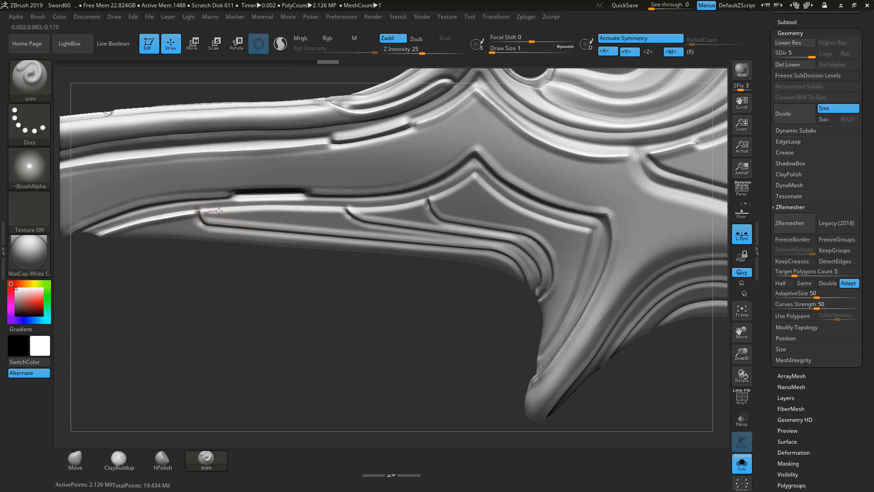
left_click_drag(260, 210, 257, 209)
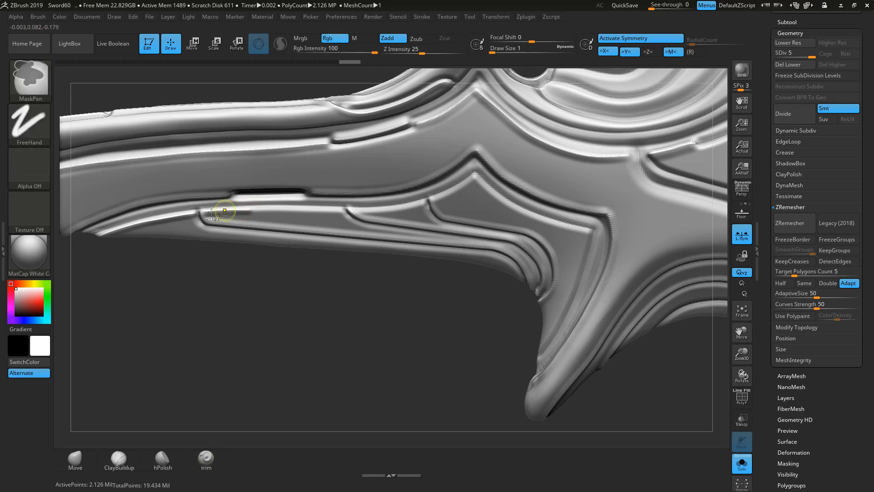
mouse_move(203, 211)
left_mouse_down()
mouse_move(381, 211)
mouse_move(490, 176)
left_mouse_up()
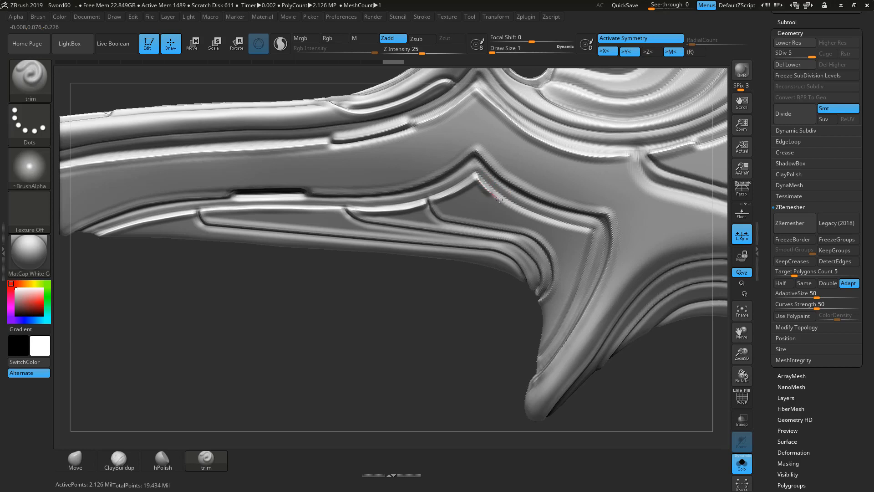
left_click_drag(537, 219, 596, 234)
key("ctrl+s")
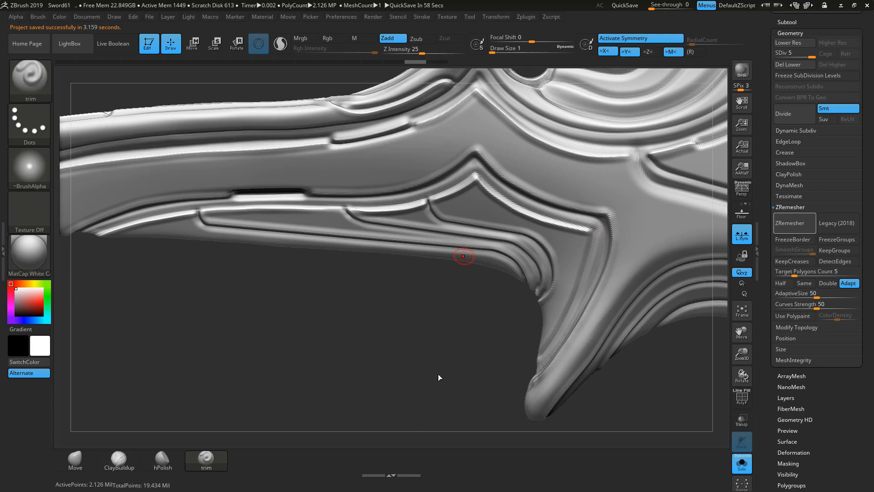
Step: Sharpen the inner contour ridge from the underside of the pointed prong up to its corner
left_click_drag(441, 372, 314, 284)
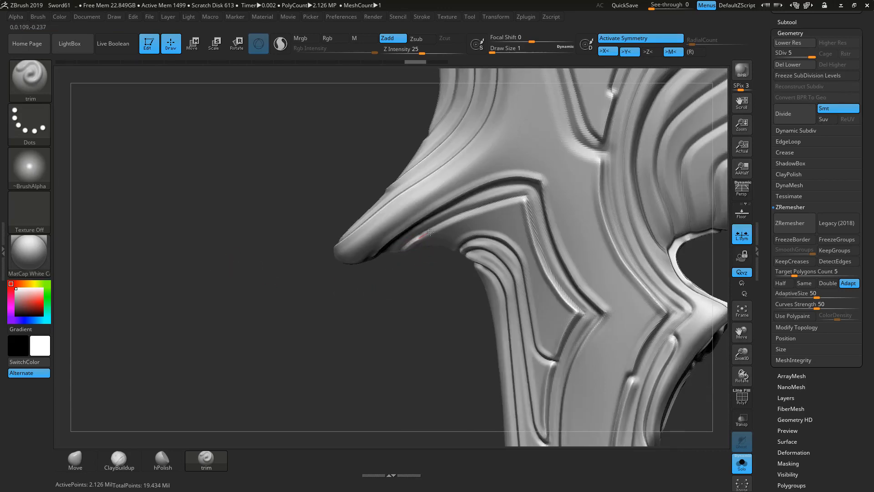
left_click_drag(430, 232, 521, 200)
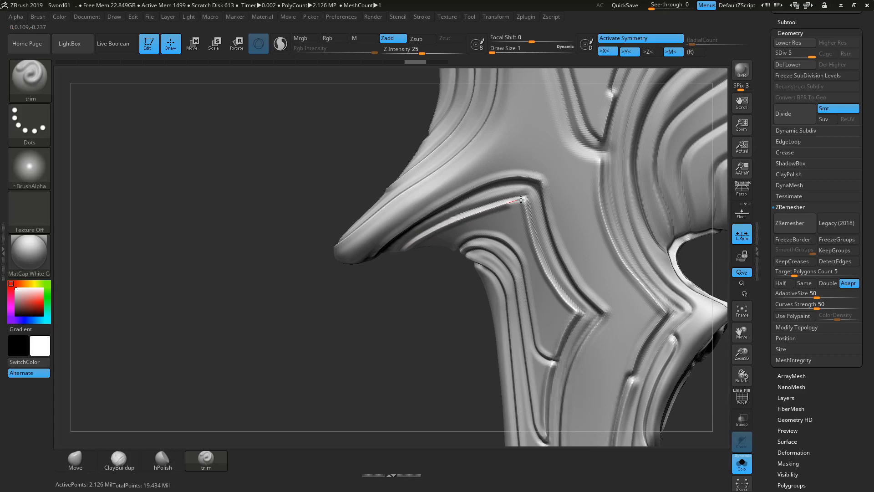
left_click_drag(314, 374, 326, 277)
Step: Carve the outer contour groove around the prong's rounded tip and deepen its inner edge back to the corner
mouse_move(333, 343)
left_mouse_down()
mouse_move(410, 287)
mouse_move(385, 282)
left_mouse_up()
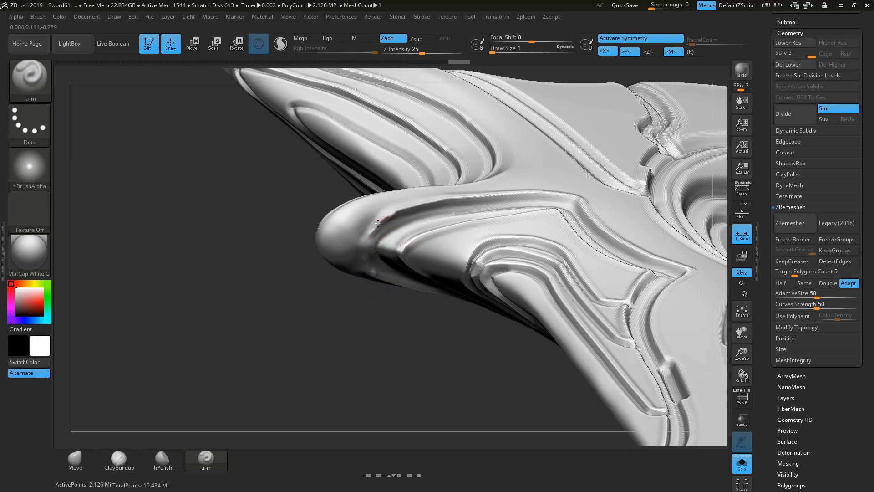
left_click_drag(378, 223, 360, 271)
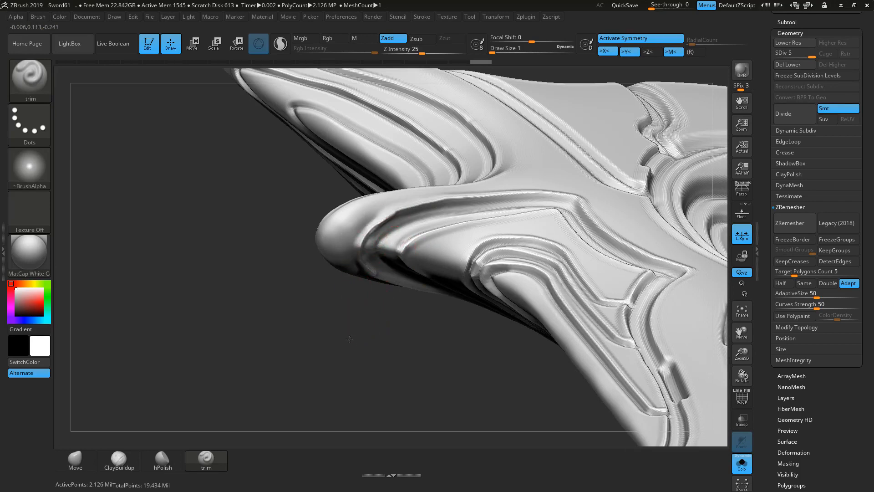
mouse_move(350, 339)
left_mouse_down()
mouse_move(347, 377)
mouse_move(360, 291)
left_mouse_up()
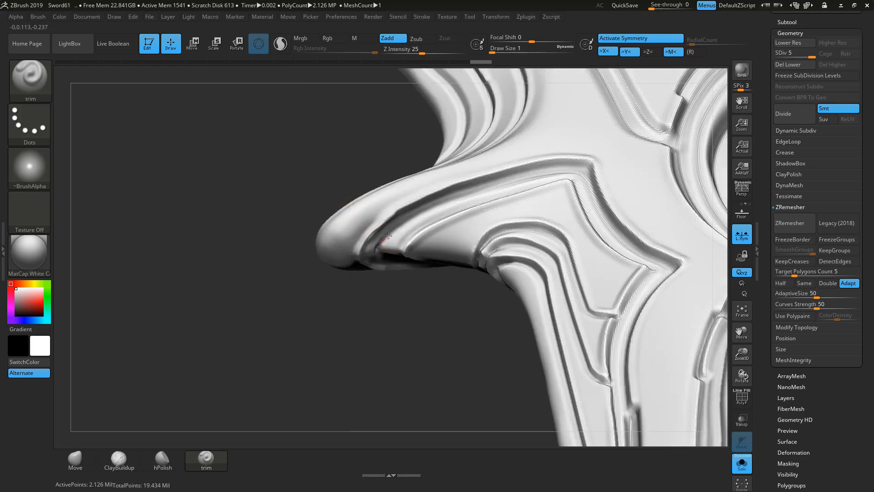
mouse_move(389, 235)
left_mouse_down()
mouse_move(491, 188)
mouse_move(564, 169)
mouse_move(595, 176)
left_mouse_up()
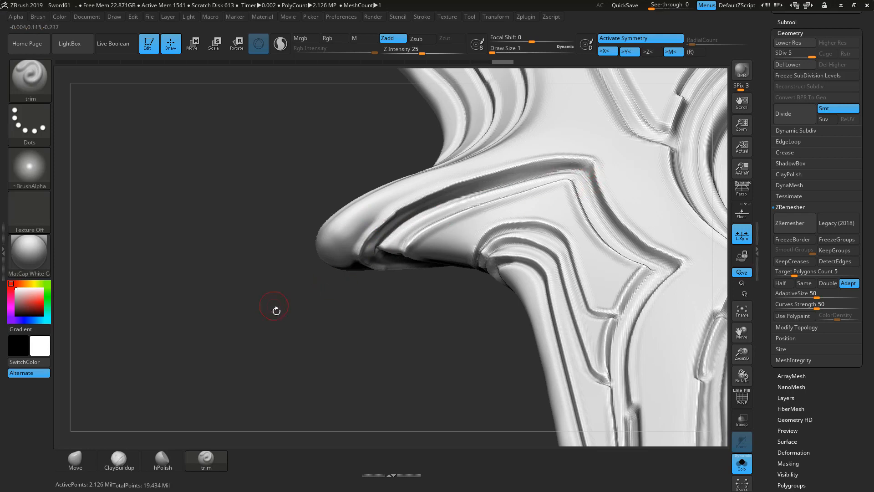
Step: Carve the outermost fan groove on the guard's central band, following its arch between the lower end and the notch
mouse_move(277, 311)
left_mouse_down()
mouse_move(304, 367)
mouse_move(340, 387)
mouse_move(464, 339)
mouse_move(468, 287)
mouse_move(498, 189)
mouse_move(508, 237)
mouse_move(534, 191)
mouse_move(476, 251)
left_mouse_up()
mouse_move(495, 305)
left_mouse_down()
mouse_move(498, 326)
mouse_move(497, 236)
left_mouse_up()
key("f")
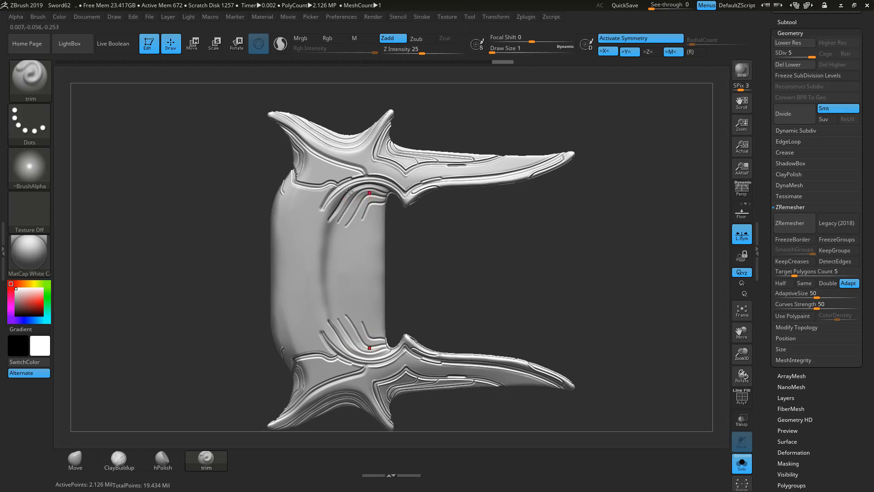
left_click_drag(445, 261, 574, 365, "alt")
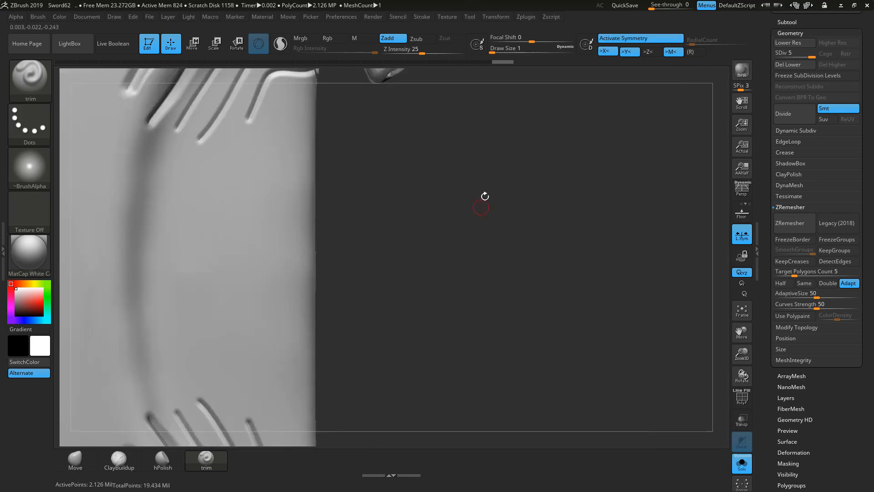
left_click_drag(485, 201, 528, 436, "alt")
mouse_move(449, 322)
left_mouse_down()
mouse_move(454, 331)
mouse_move(445, 305)
mouse_move(435, 312)
left_mouse_up()
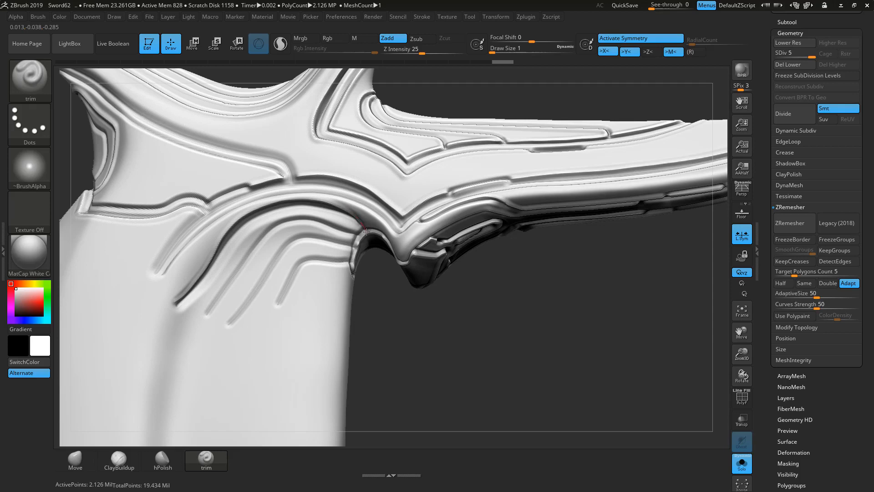
mouse_move(366, 233)
left_mouse_down()
mouse_move(342, 221)
mouse_move(214, 231)
mouse_move(180, 299)
left_mouse_up()
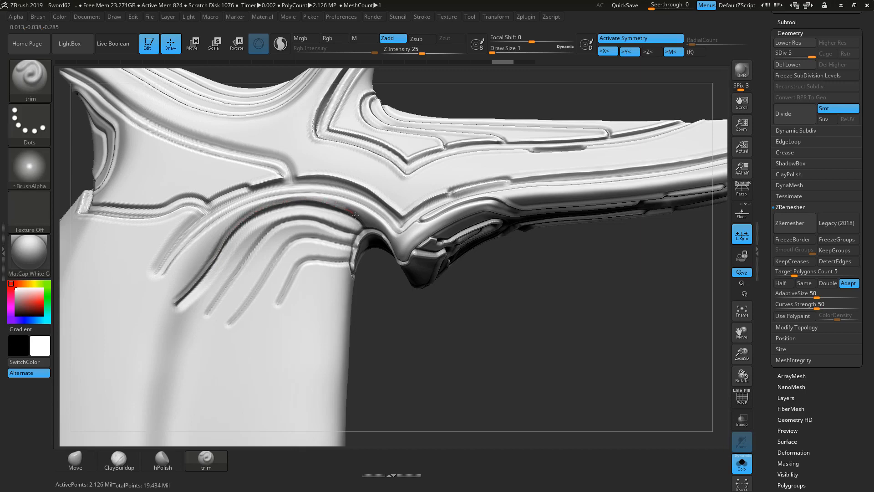
key("ctrl+z")
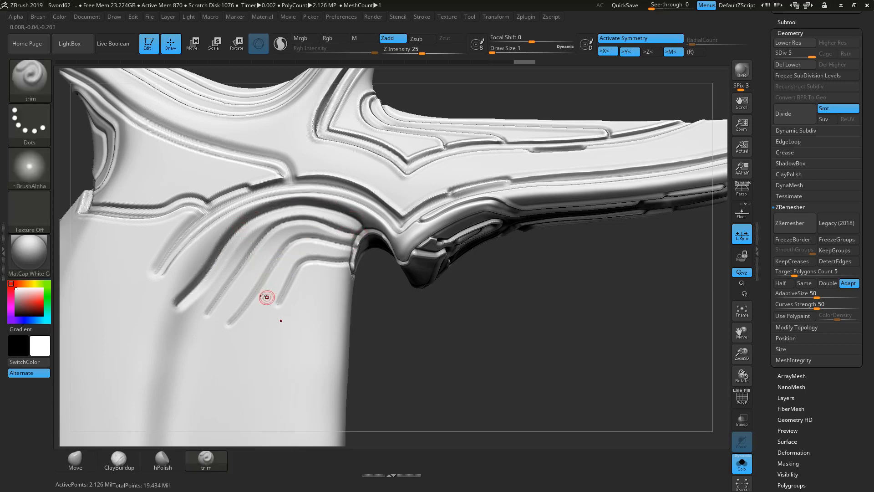
mouse_move(177, 302)
left_mouse_down()
mouse_move(192, 297)
mouse_move(236, 236)
mouse_move(271, 217)
mouse_move(315, 207)
mouse_move(366, 235)
left_mouse_up()
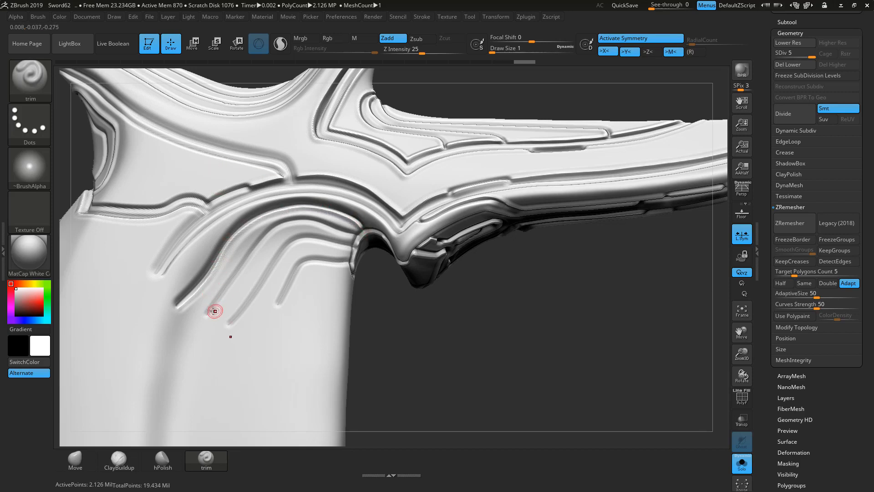
Step: Sharpen the second fan groove from its lower end over the arch to the rim of the notch
left_click_drag(371, 302, 416, 362)
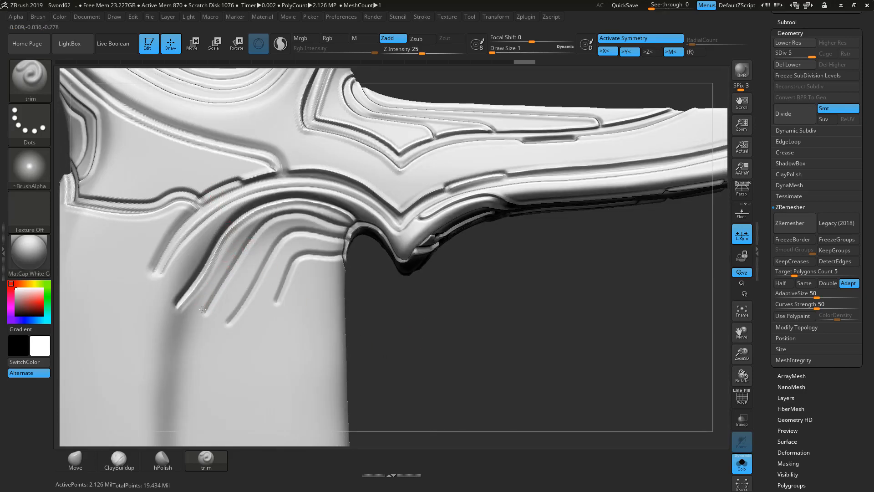
left_click_drag(251, 231, 253, 227)
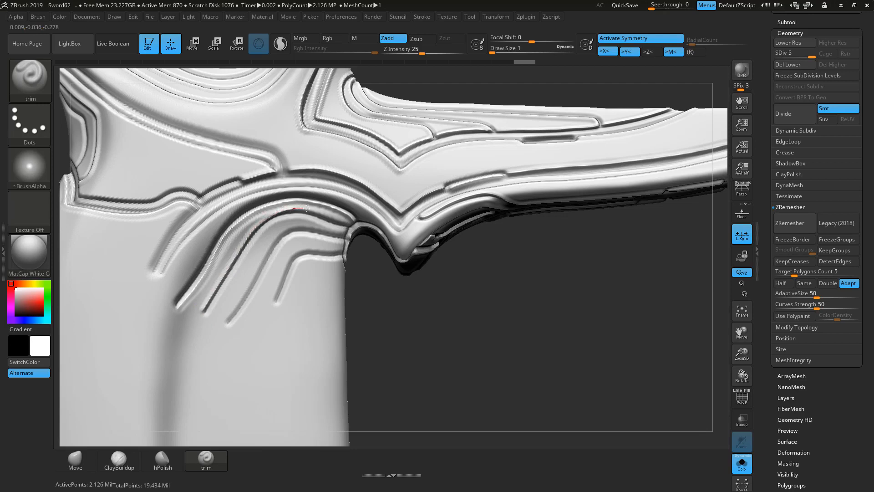
left_click_drag(320, 216, 357, 226)
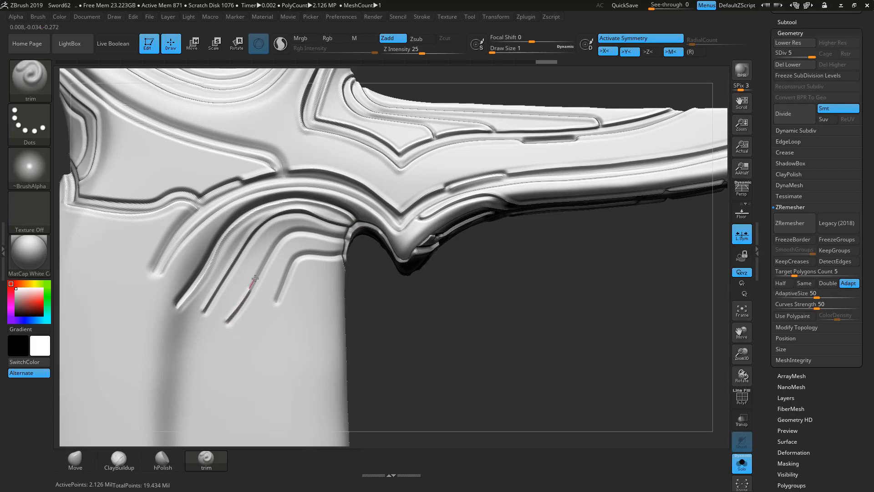
Step: Sharpen the third and the shortest fan grooves up to the notch rim, and define the rim's edge
left_click_drag(275, 238, 280, 234)
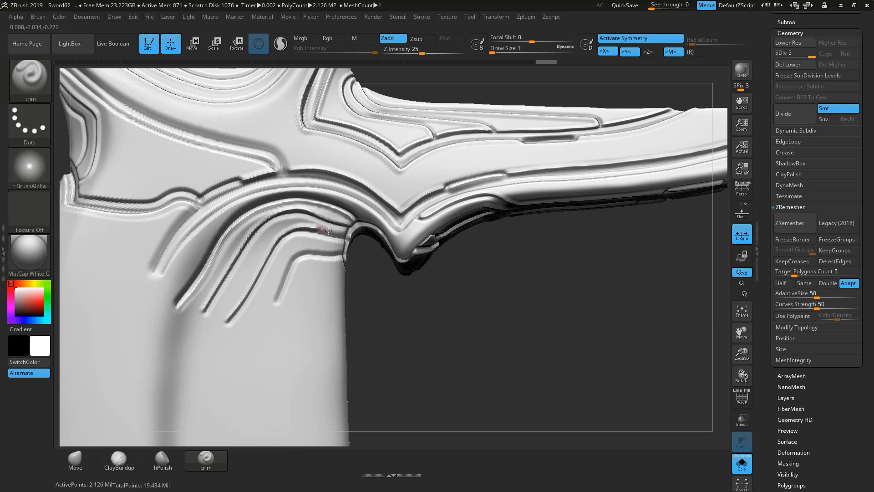
left_click_drag(352, 237, 350, 241)
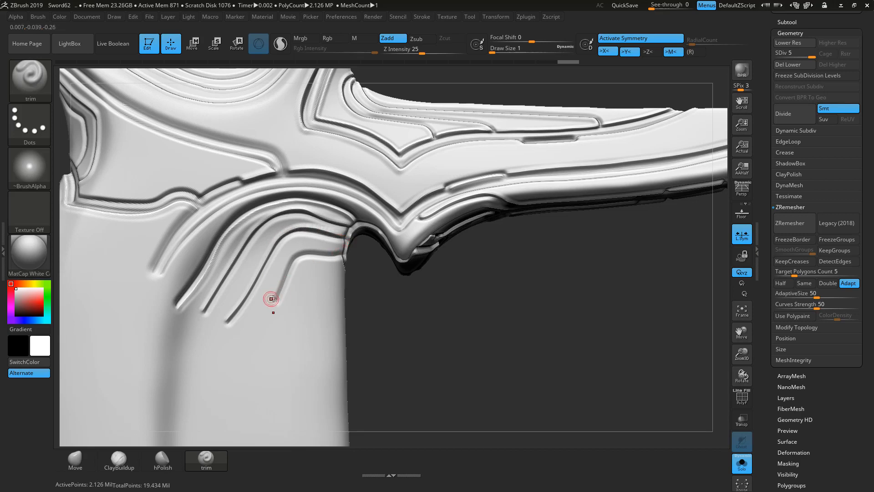
mouse_move(293, 255)
left_mouse_down()
mouse_move(343, 252)
mouse_move(387, 286)
mouse_move(415, 328)
mouse_move(380, 271)
left_mouse_up()
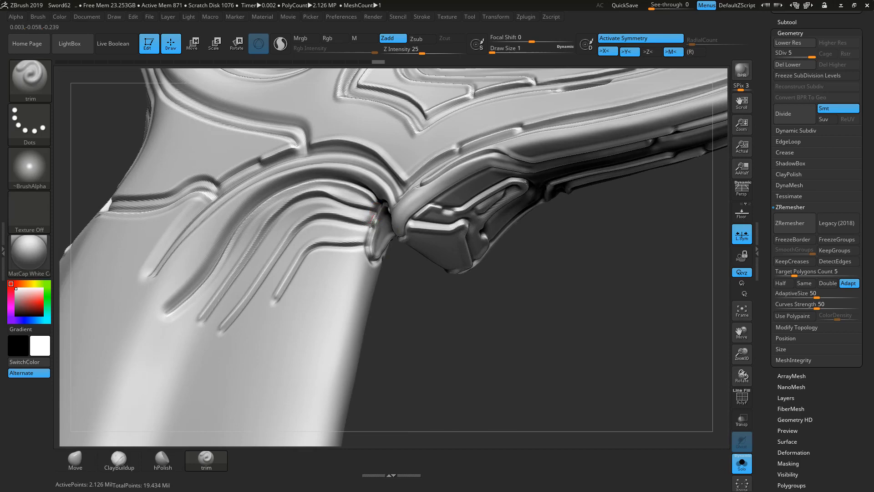
left_click_drag(366, 248, 379, 264)
Step: Carve a groove with a short stepped segment along the plate's diagonal ridge, down to the junction above the fan
left_click_drag(520, 350, 546, 362)
key("f")
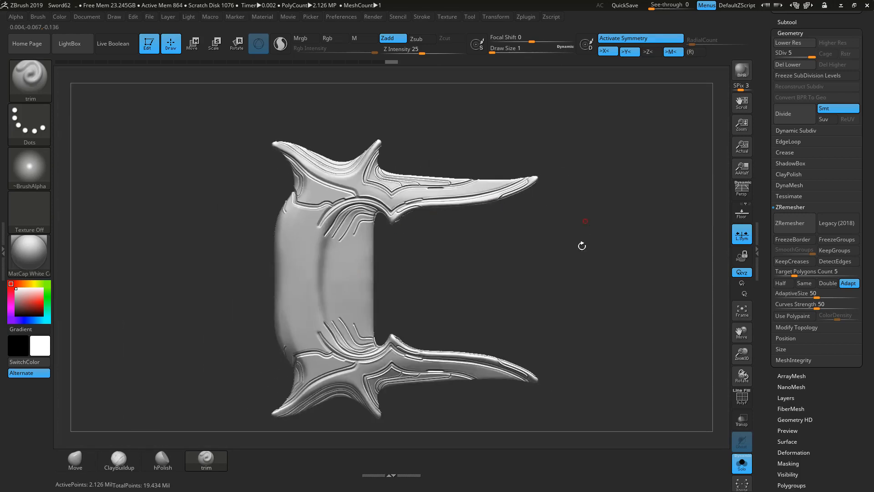
left_click_drag(571, 255, 605, 420, "alt")
left_click_drag(148, 184, 303, 208)
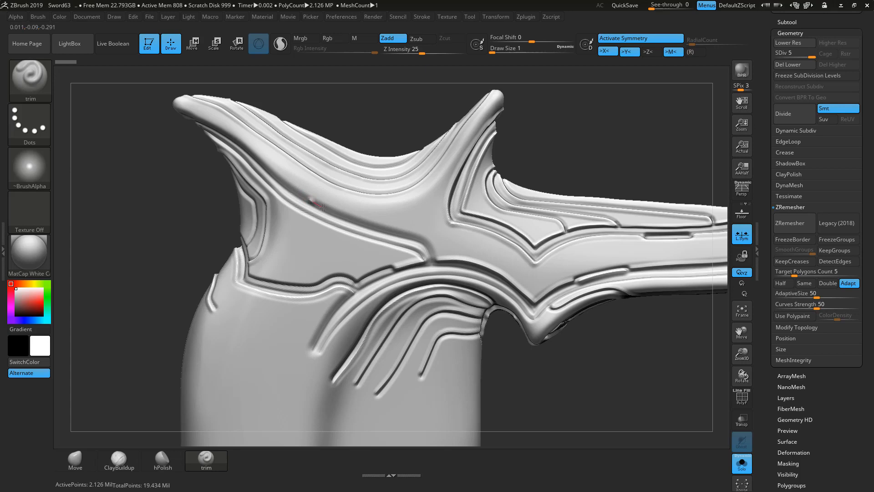
key("ctrl+z")
left_click_drag(313, 201, 329, 210)
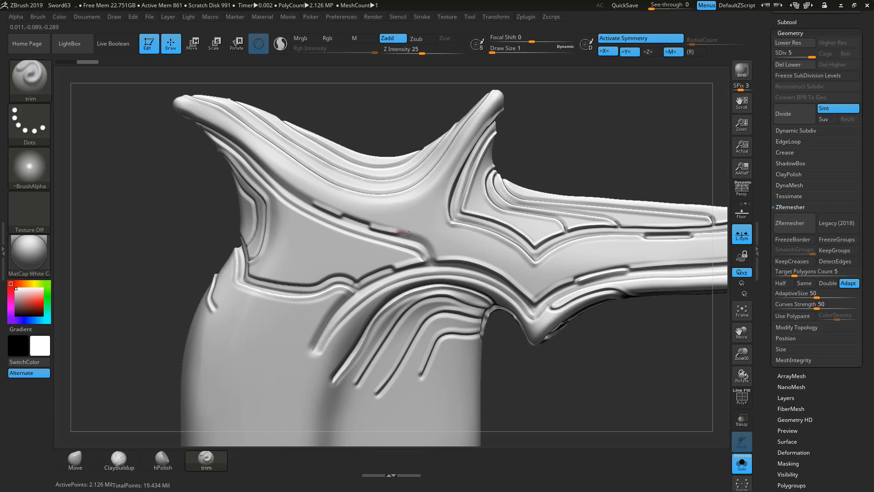
left_click_drag(421, 237, 431, 246)
Step: Sharpen the diagonal groove's upper stretch along the long horn, out towards its tip
left_click_drag(129, 218, 466, 211)
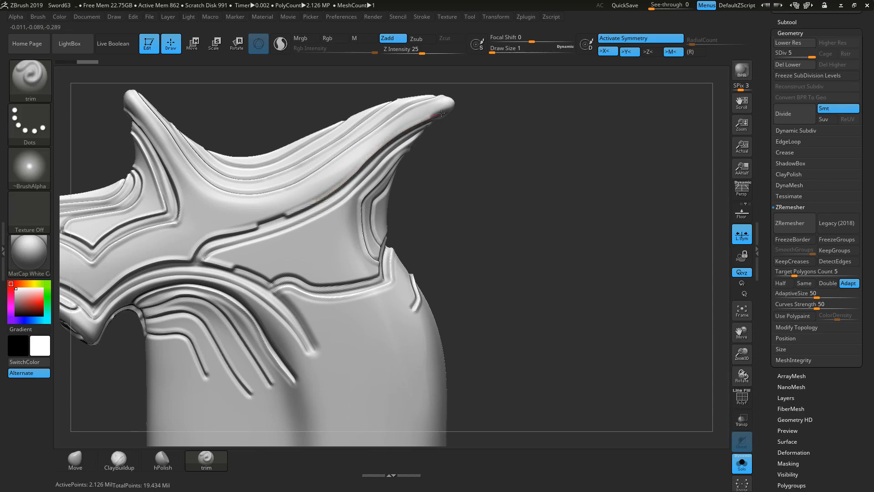
mouse_move(473, 115)
left_mouse_down()
mouse_move(541, 121)
mouse_move(490, 110)
mouse_move(450, 156)
left_mouse_up()
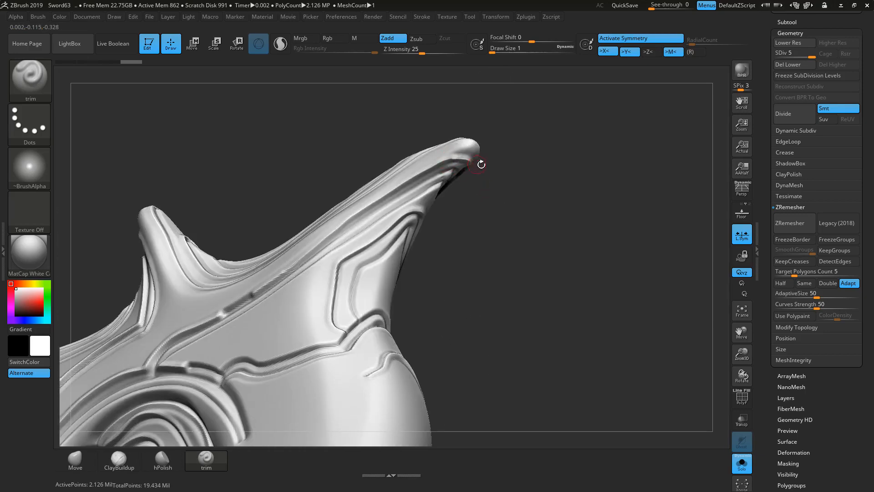
left_click_drag(518, 175, 460, 172)
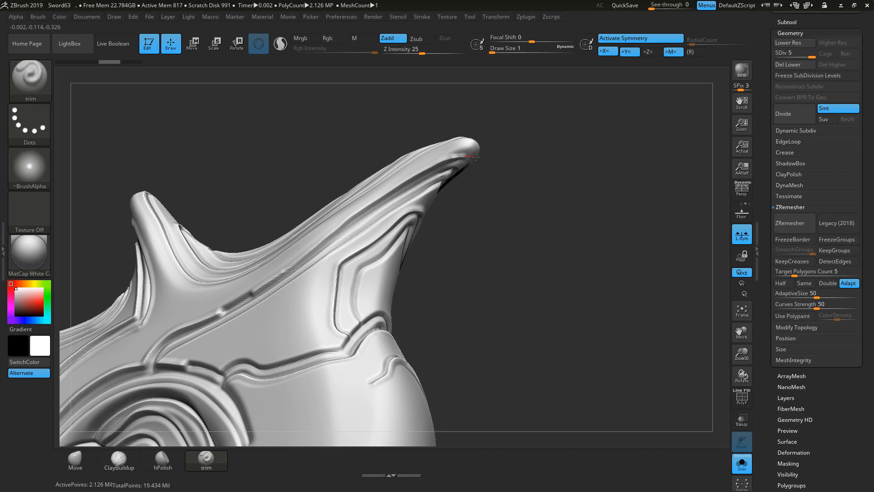
left_click_drag(486, 166, 507, 210)
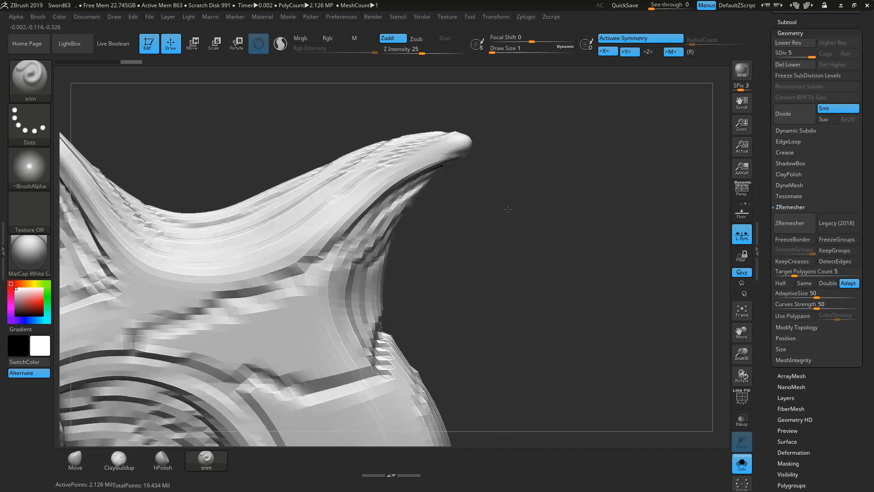
left_click_drag(536, 263, 287, 288)
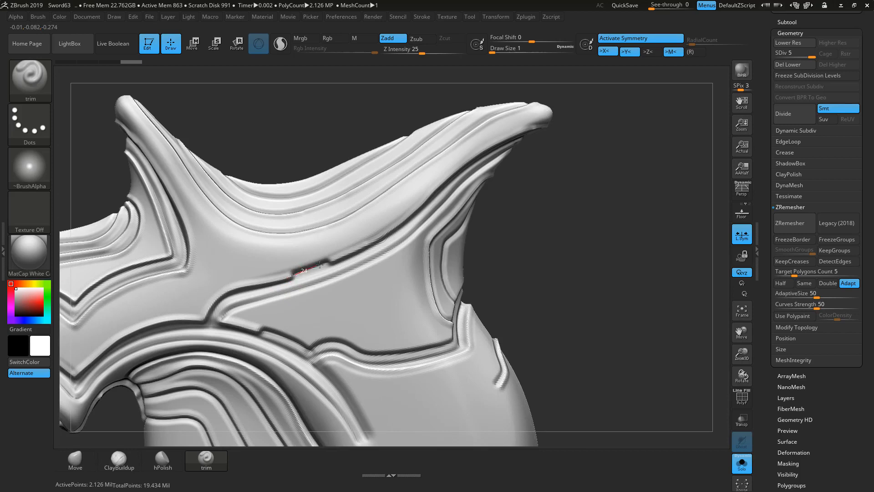
Step: Outline a small rounded capsule in the stepped segment of the diagonal groove
left_click_drag(331, 261, 327, 259)
left_click_drag(331, 265, 302, 274)
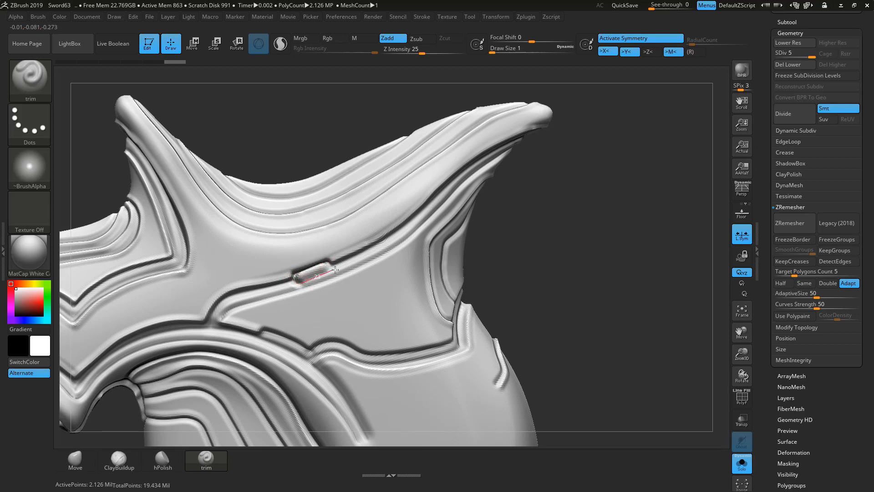
left_click_drag(335, 269, 332, 261)
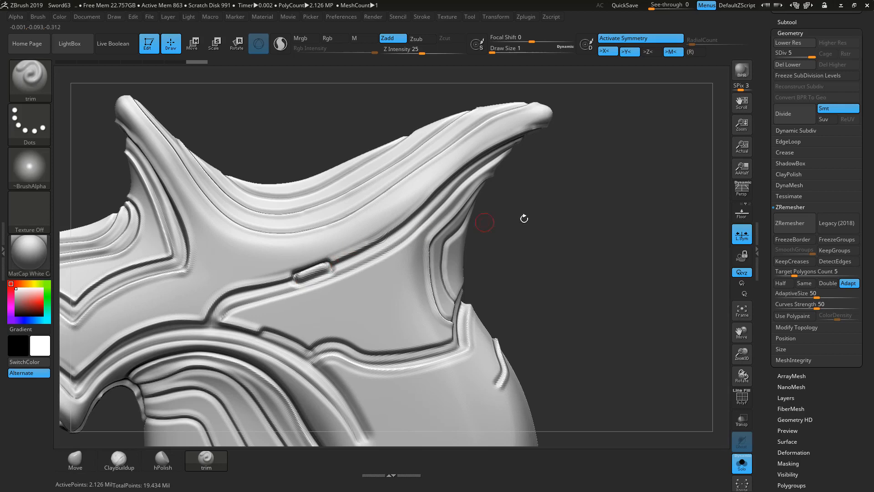
Step: Turn the guard to a frontal view and switch off Solo mode to show the whole sword
mouse_move(603, 254)
left_mouse_down()
mouse_move(554, 269)
mouse_move(587, 261)
mouse_move(540, 252)
mouse_move(513, 273)
left_mouse_up()
mouse_move(547, 307)
left_mouse_down()
mouse_move(524, 343)
mouse_move(498, 352)
mouse_move(509, 167)
mouse_move(577, 174)
left_mouse_up()
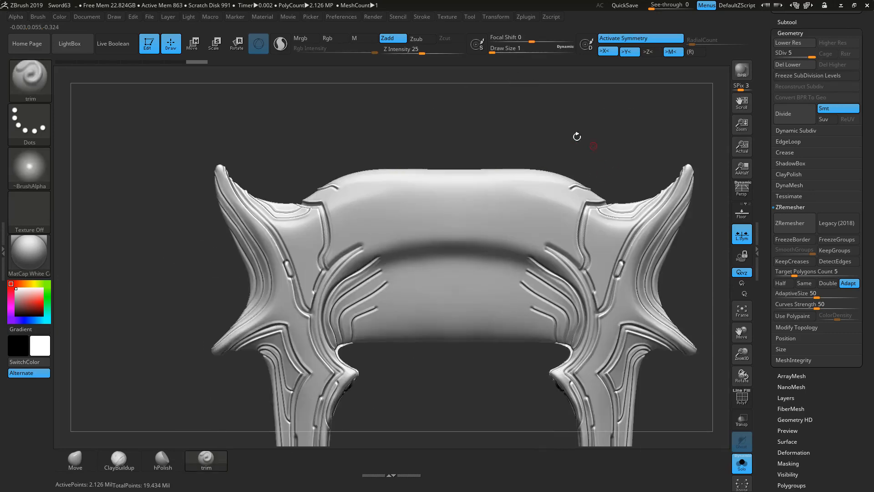
left_click_drag(464, 133, 463, 135)
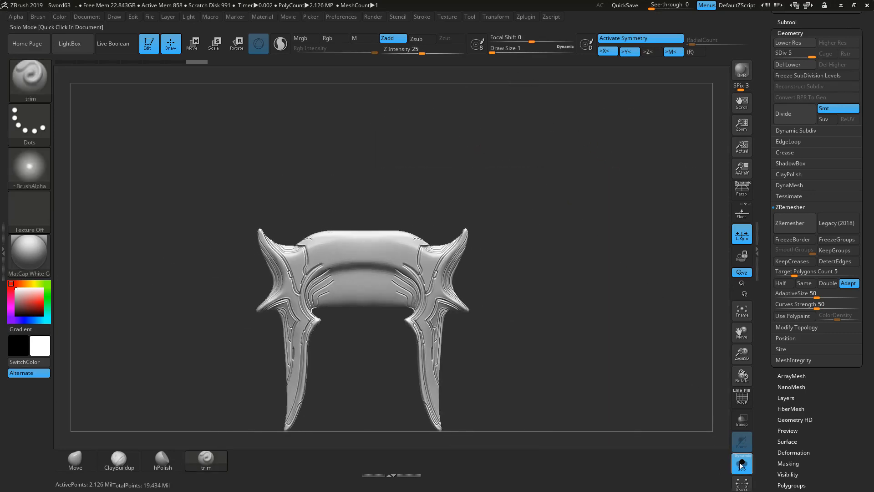
left_click(687, 412)
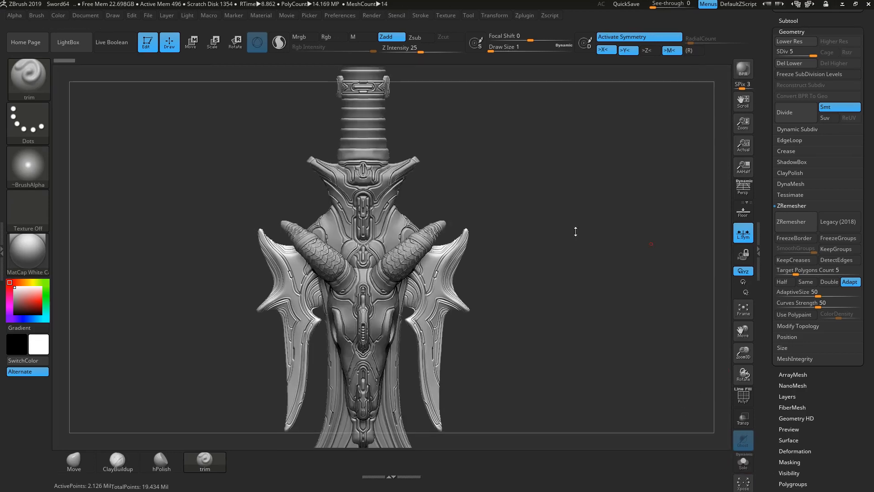
Step: Select the rounded boss between the horns, lower it to subdivision level 4, turn on transparency and carve stepped grooves down its sides
left_click(366, 262, "alt")
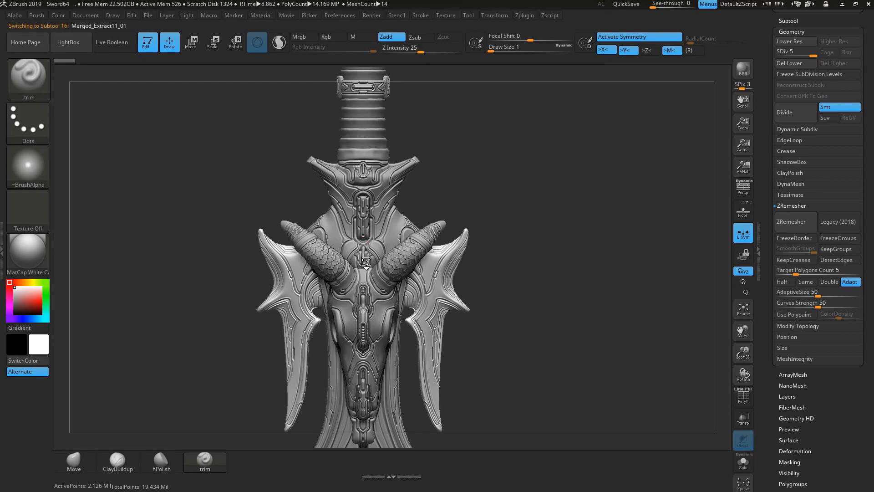
key("shift+d")
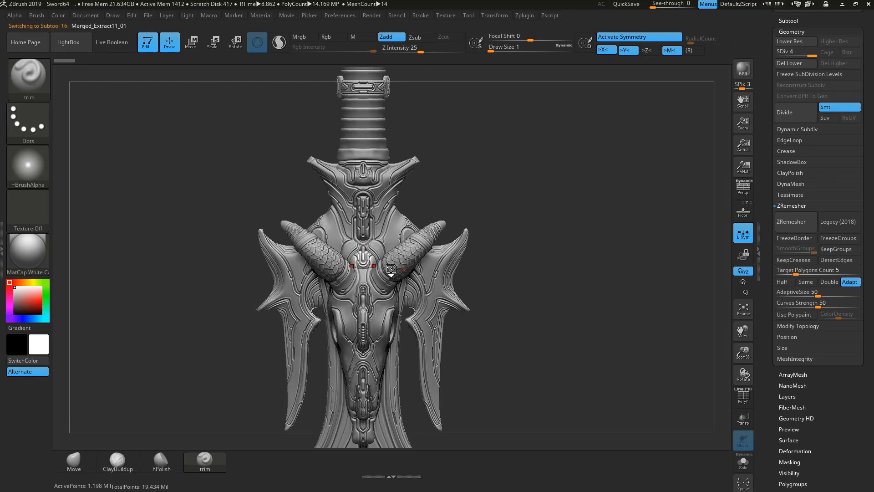
key("f")
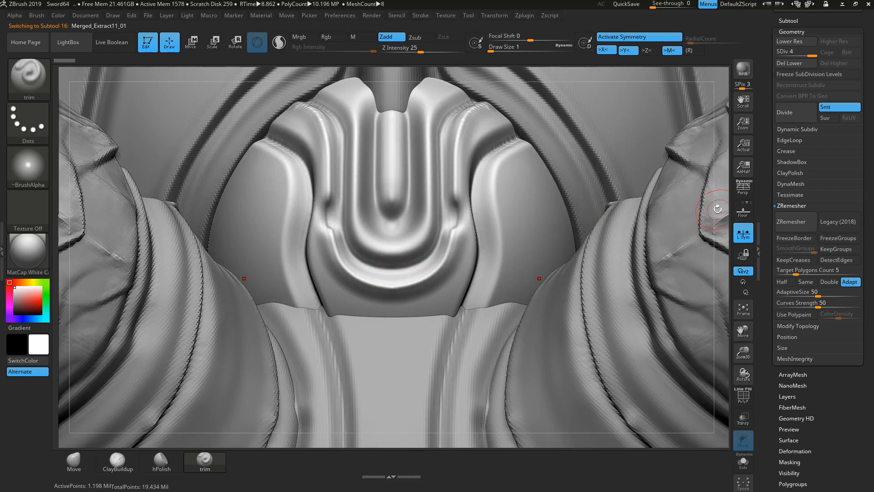
right_click_drag(717, 209, 607, 183, "ctrl")
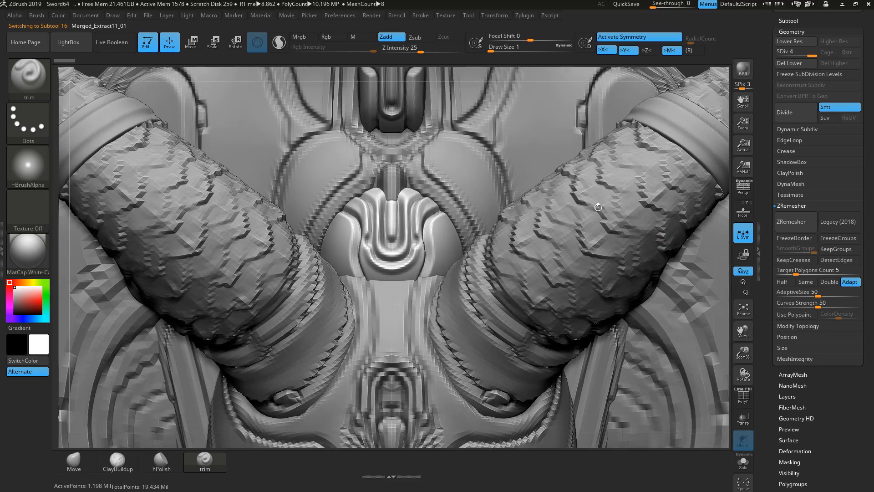
left_click(743, 418)
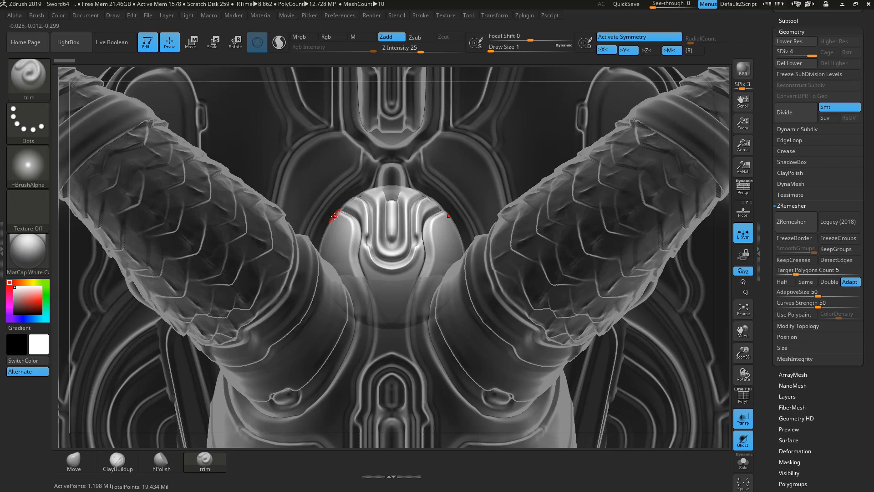
left_click_drag(336, 215, 355, 258)
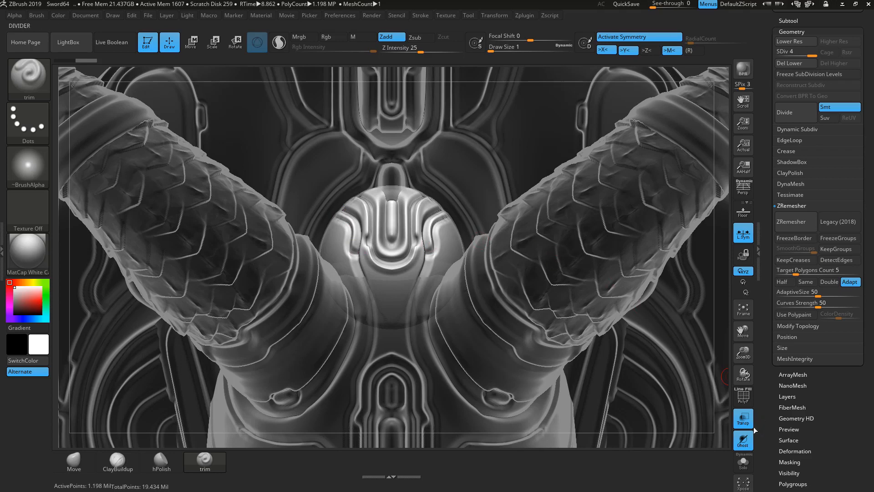
Step: Isolate the boss and deepen the groove around the ends of its central capsule, then show the whole sword again
left_click(743, 461)
left_click_drag(566, 303, 535, 318)
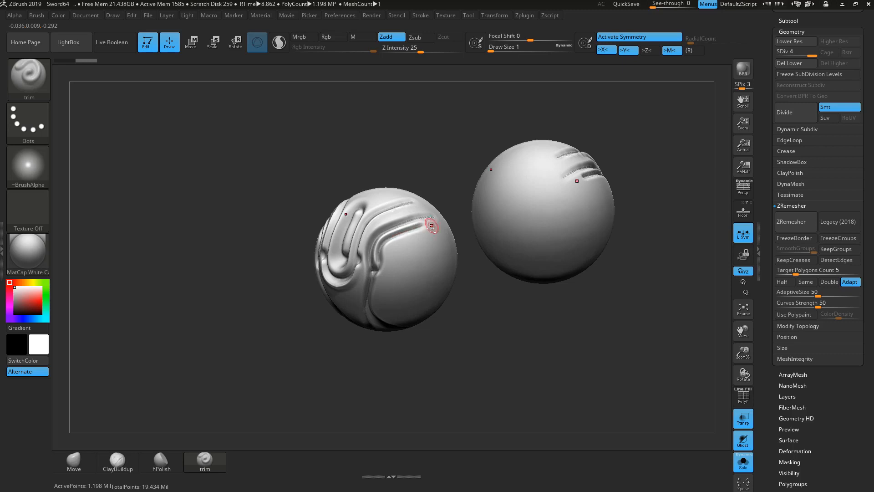
left_click_drag(500, 393, 529, 361)
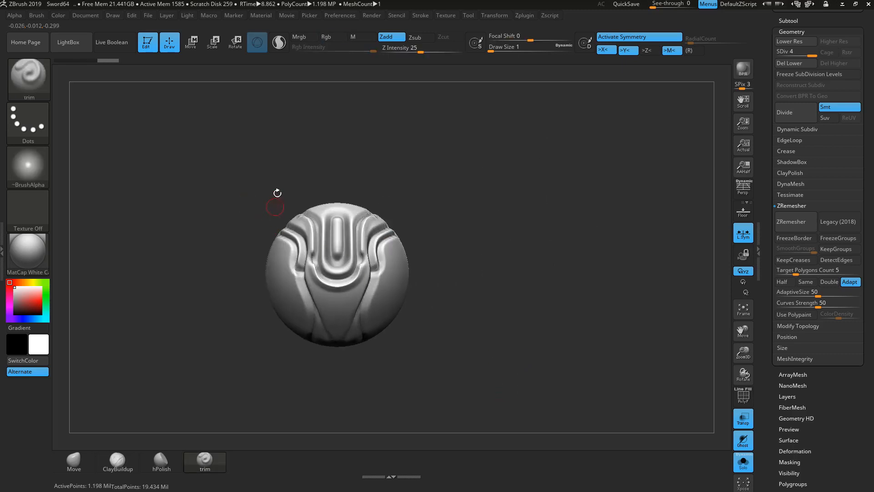
left_click_drag(487, 195, 443, 185, "alt")
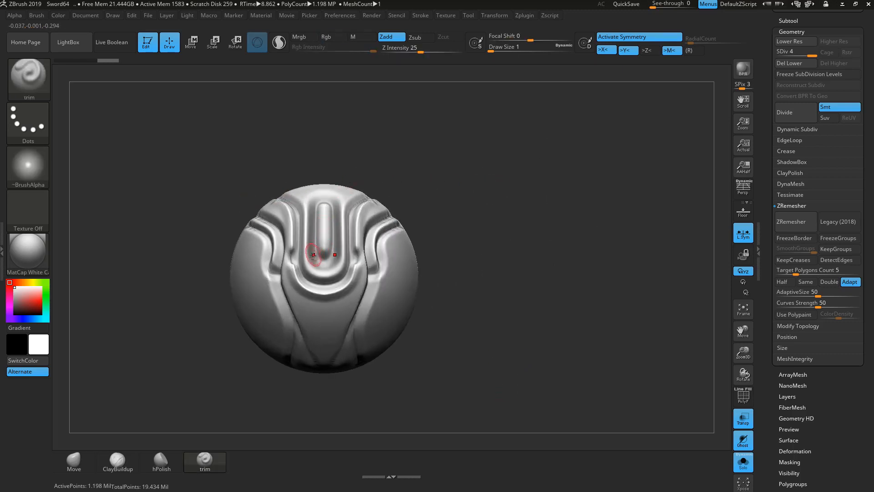
mouse_move(308, 215)
left_mouse_down()
mouse_move(315, 196)
mouse_move(329, 196)
left_mouse_up()
mouse_move(316, 249)
left_mouse_down()
mouse_move(321, 263)
mouse_move(336, 259)
left_mouse_up()
left_click(743, 461)
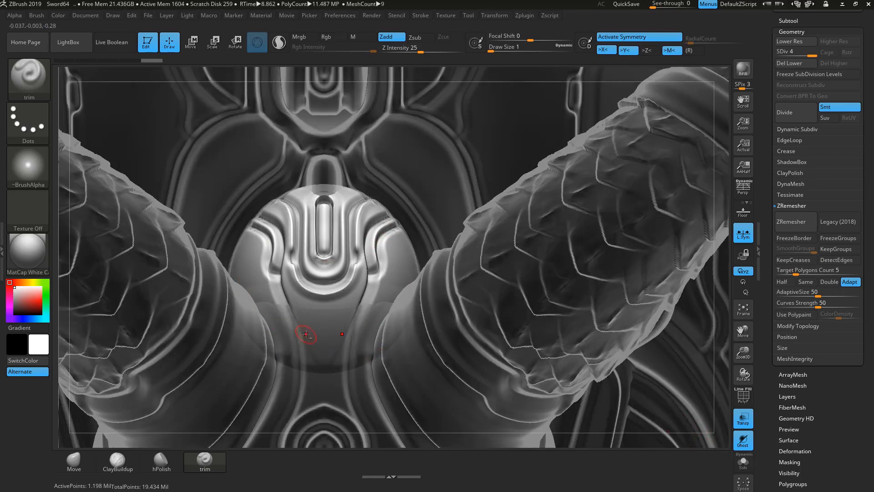
Step: Select the skull and carve a horizontal slot with a V-shaped notch on the forehead just below the boss
left_click(304, 335, "alt")
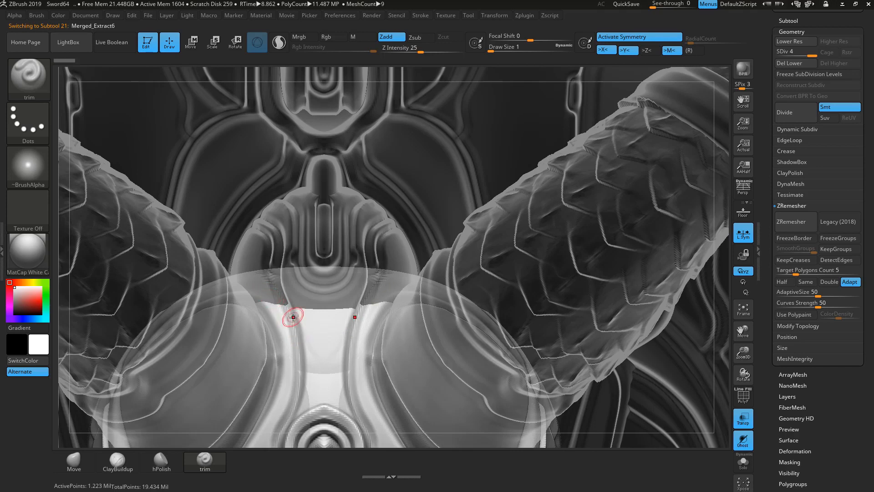
left_click_drag(293, 314, 333, 319)
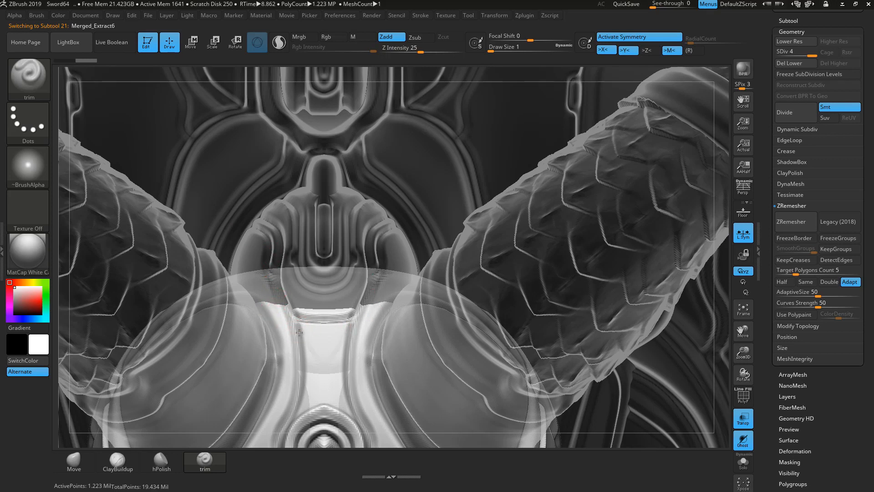
left_click_drag(299, 332, 334, 348)
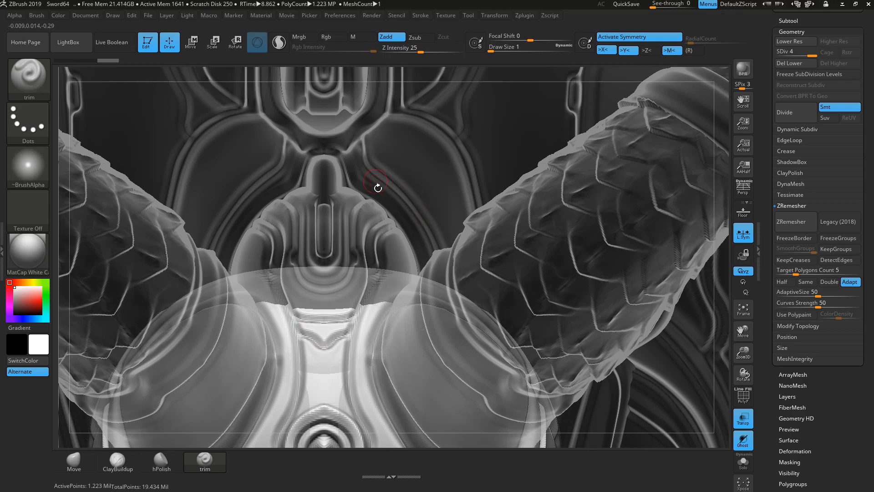
left_click(743, 419)
left_click(745, 420)
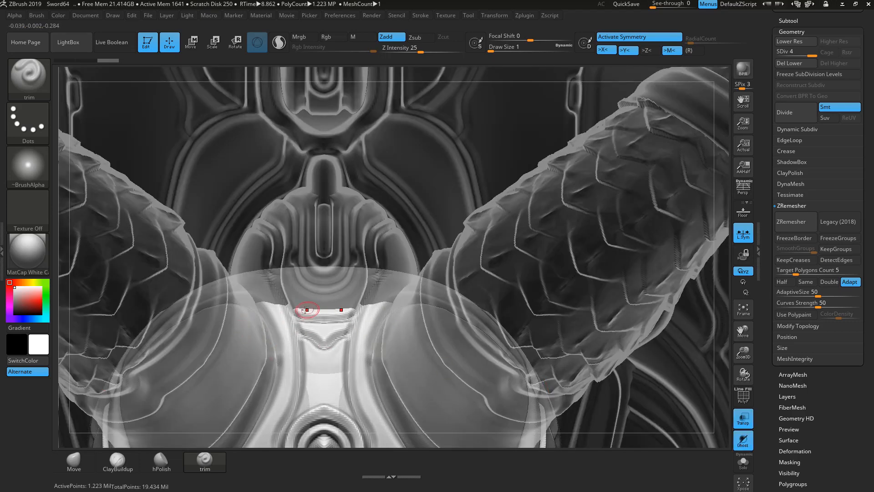
left_click_drag(296, 314, 336, 314)
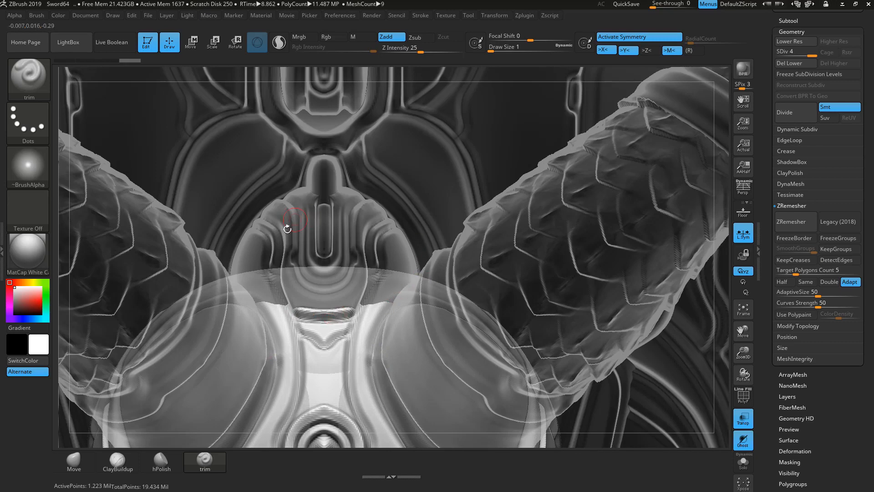
Step: Select the boss again, redo the horizontal groove across its lower edge above the forehead slot, and turn off transparency
left_click(296, 299, "alt")
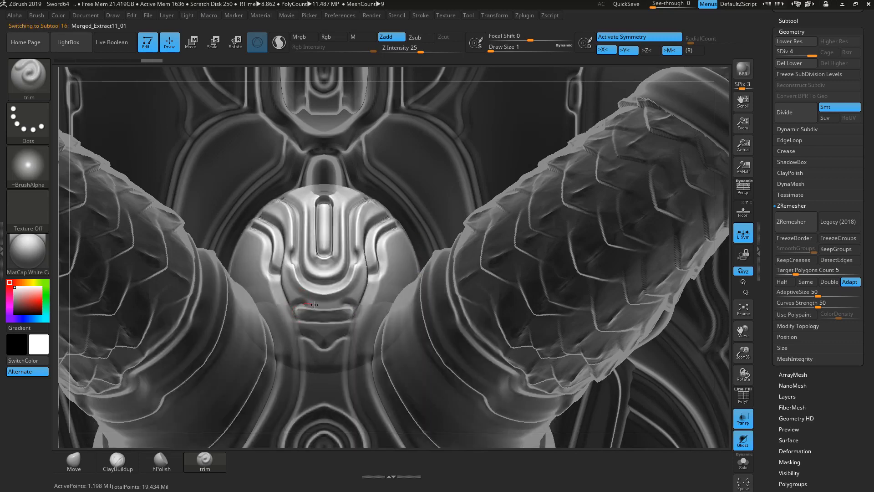
left_click_drag(304, 304, 322, 306)
key("shift")
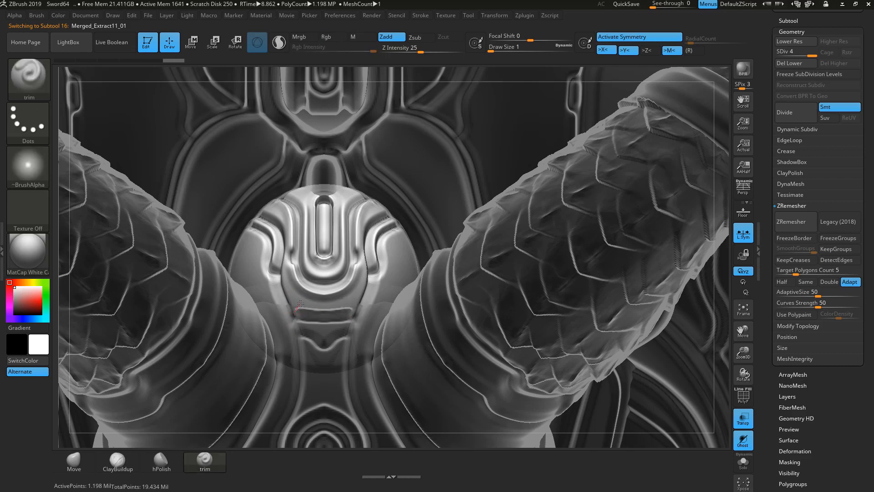
key("ctrl+z")
left_click_drag(302, 301, 334, 308)
left_click(743, 418)
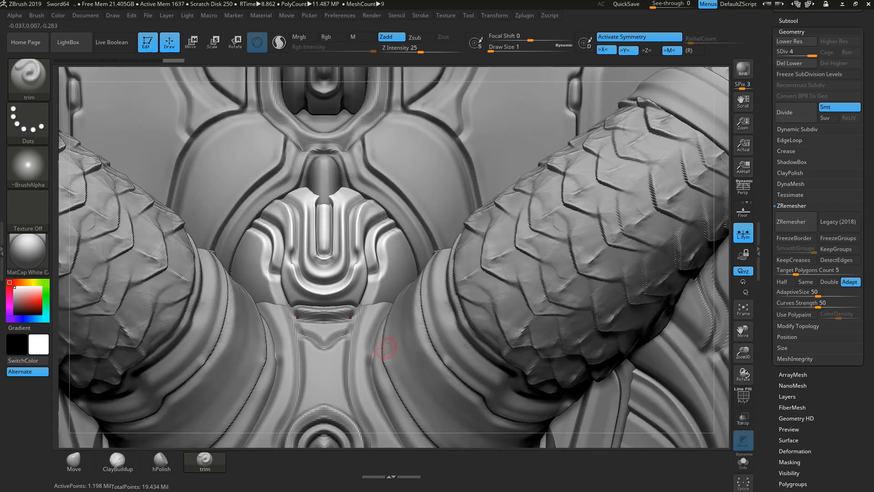
Step: Select the skull, isolate it, and turn it sideways for a close view of the forehead ornament and round horn sockets
left_click_drag(734, 362, 640, 314)
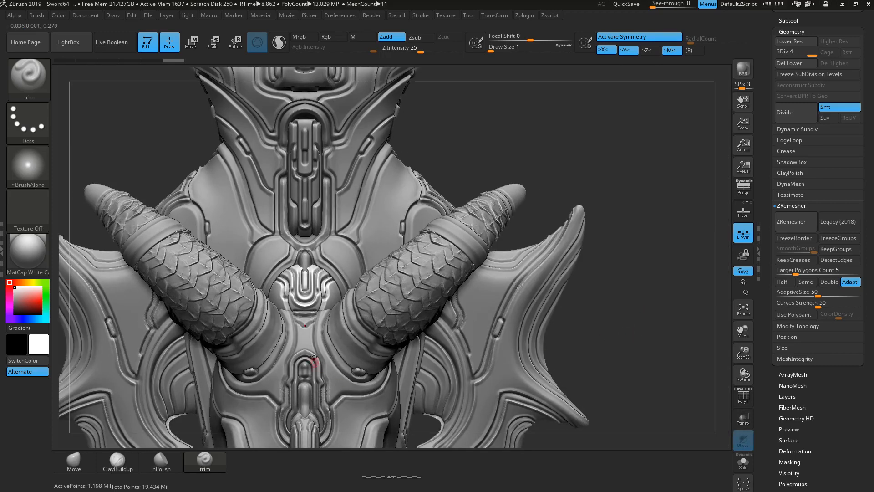
left_click(305, 341, "alt")
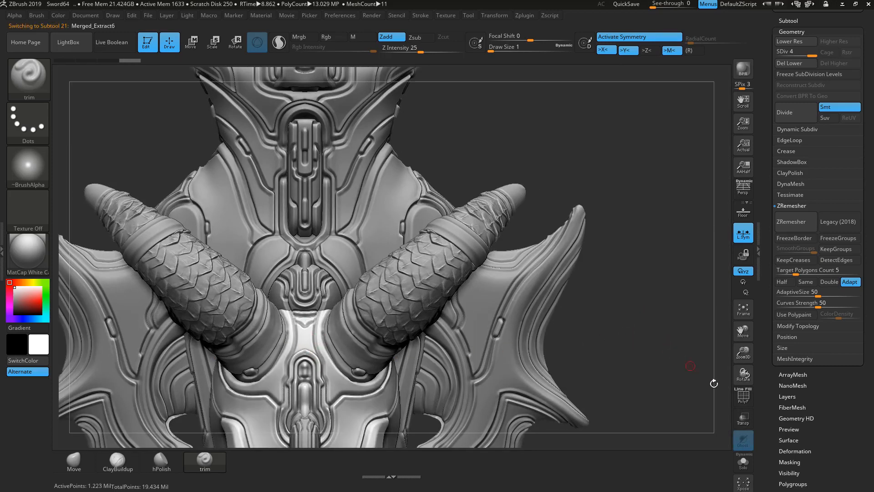
left_click(744, 462)
mouse_move(510, 388)
left_mouse_down("alt")
mouse_move(493, 315)
mouse_move(541, 354)
mouse_move(510, 316)
left_mouse_up("alt")
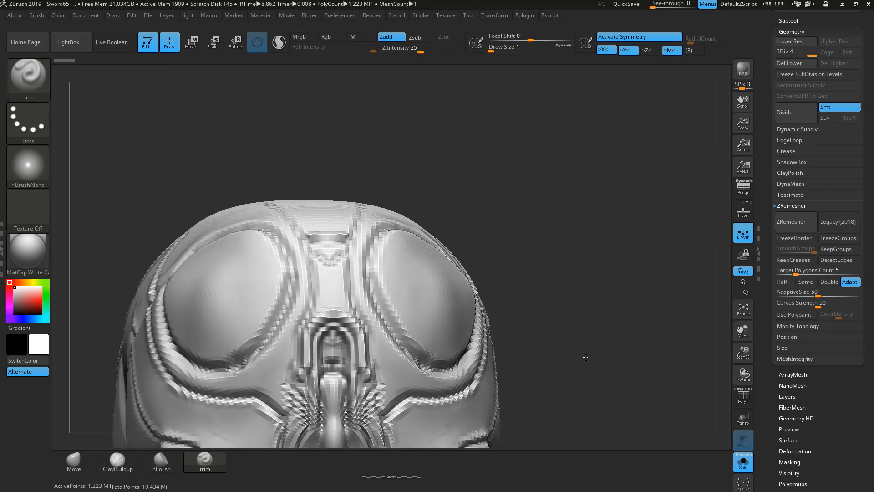
key("f")
mouse_move(482, 334)
left_mouse_down()
mouse_move(448, 360)
mouse_move(497, 335)
mouse_move(453, 345)
left_mouse_up()
mouse_move(482, 316)
left_mouse_down()
mouse_move(451, 319)
mouse_move(453, 268)
mouse_move(430, 273)
left_mouse_up()
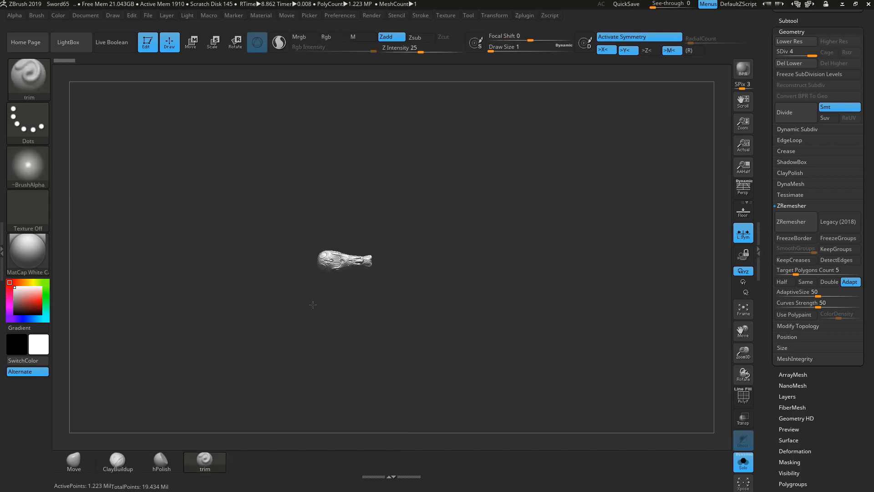
key("f")
left_click_drag(362, 402, 625, 393, "alt")
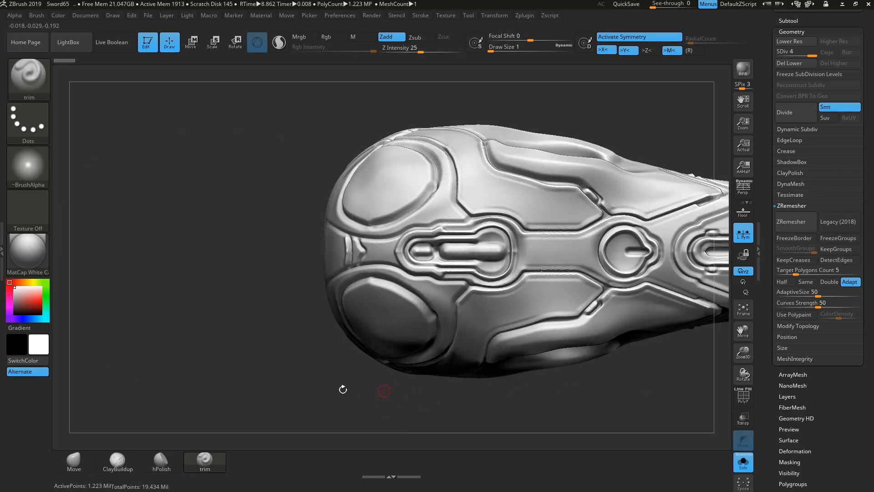
left_click_drag(306, 393, 343, 404, "alt")
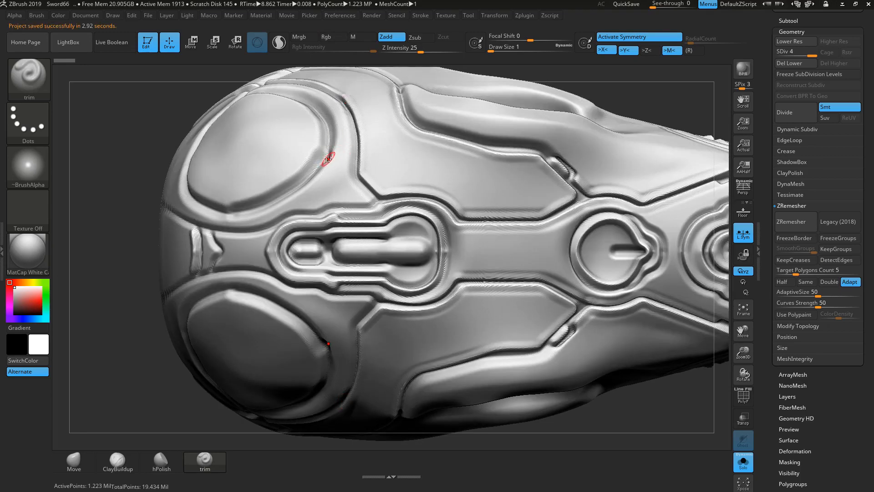
Step: Carve a stepped groove from the round socket's rim to the forehead ornament and outline a small capsule at its inner end
mouse_move(331, 160)
left_mouse_down()
mouse_move(342, 191)
mouse_move(371, 212)
left_mouse_up()
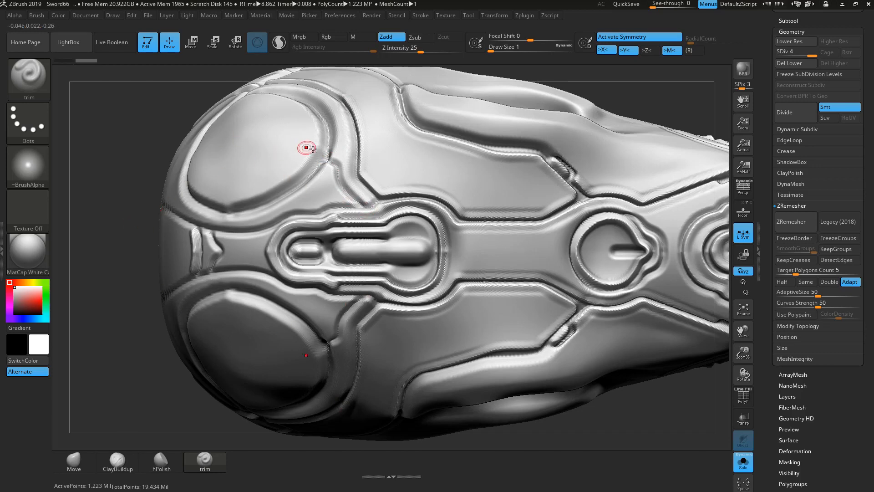
mouse_move(330, 157)
left_mouse_down()
mouse_move(344, 160)
mouse_move(348, 186)
mouse_move(373, 209)
left_mouse_up()
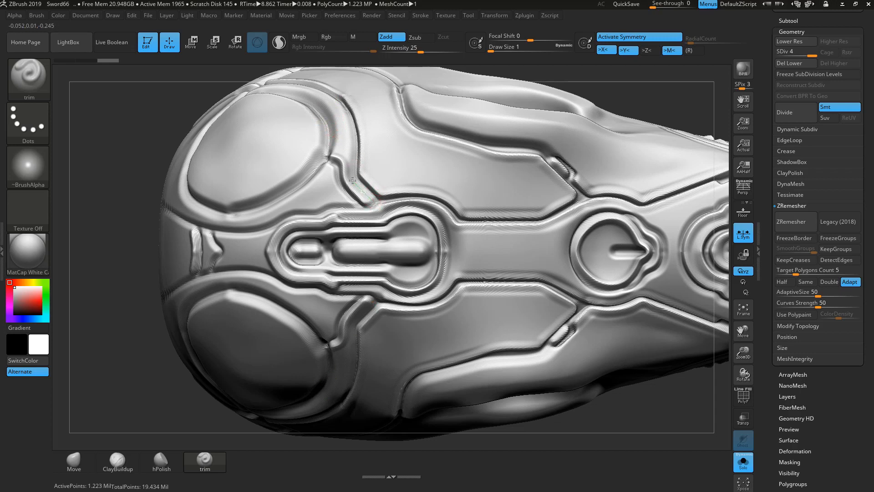
left_click_drag(352, 179, 350, 177)
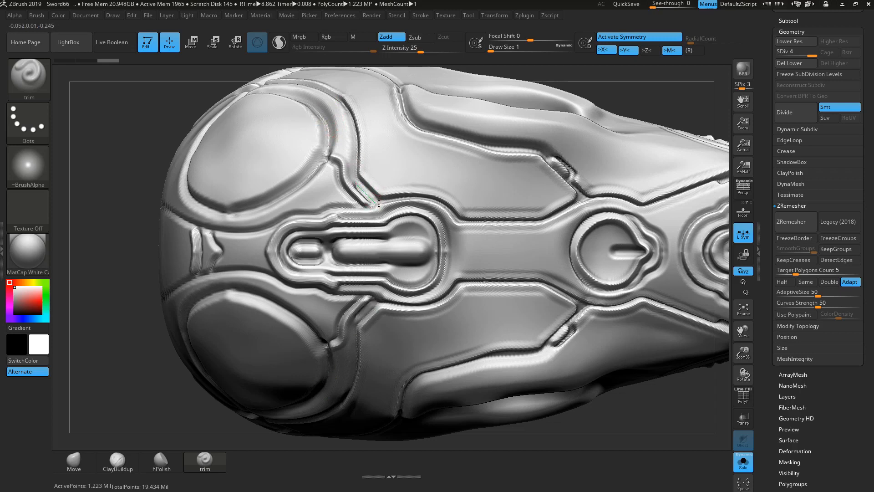
mouse_move(379, 204)
left_mouse_down()
mouse_move(351, 181)
mouse_move(361, 185)
left_mouse_up()
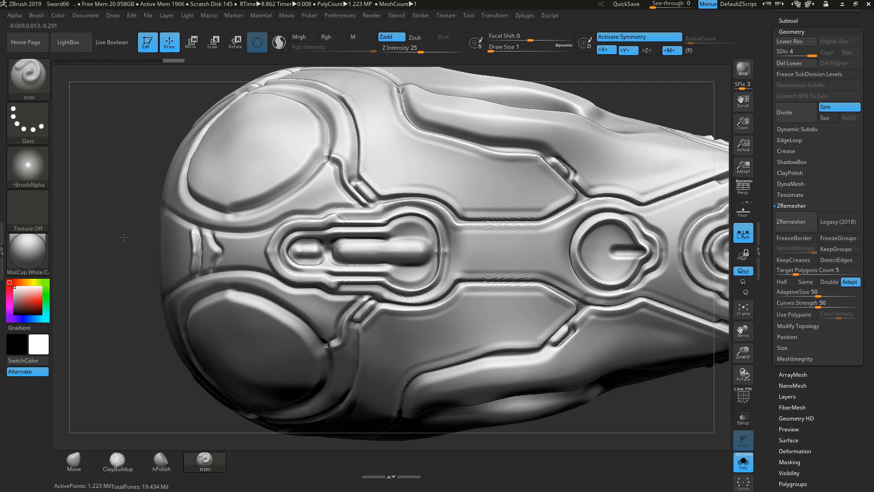
Step: Carve a contour groove from the skull's crown past the round socket, stepping it alongside the forehead ornament to the capsule
left_click_drag(124, 237, 143, 240)
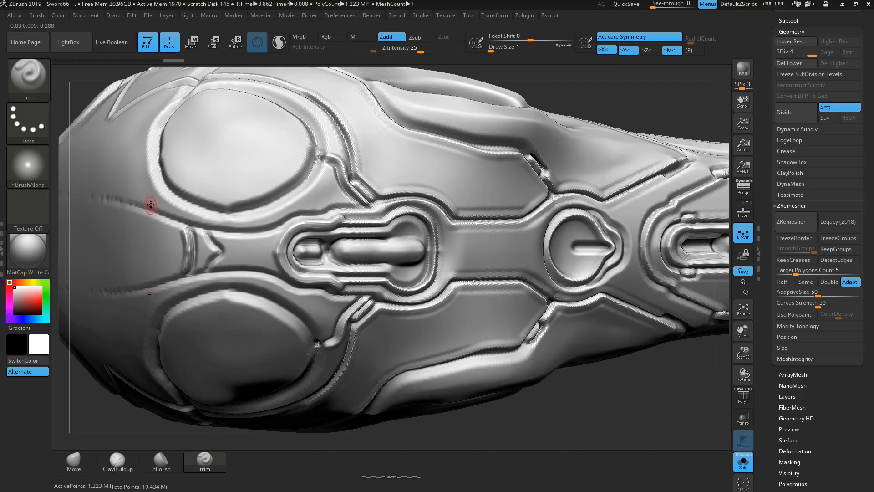
mouse_move(161, 201)
left_mouse_down()
mouse_move(250, 225)
mouse_move(302, 204)
mouse_move(329, 206)
left_mouse_up()
mouse_move(609, 115)
left_mouse_down()
mouse_move(605, 105)
mouse_move(417, 91)
left_mouse_up()
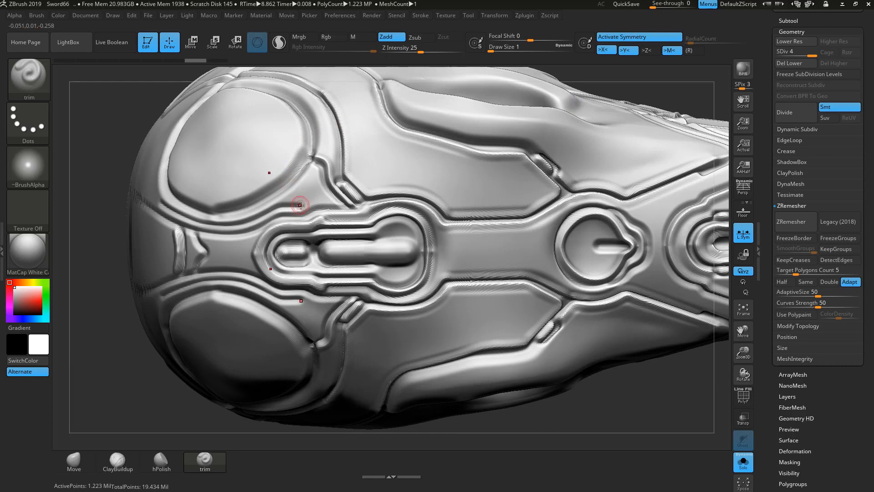
left_click_drag(300, 206, 349, 197)
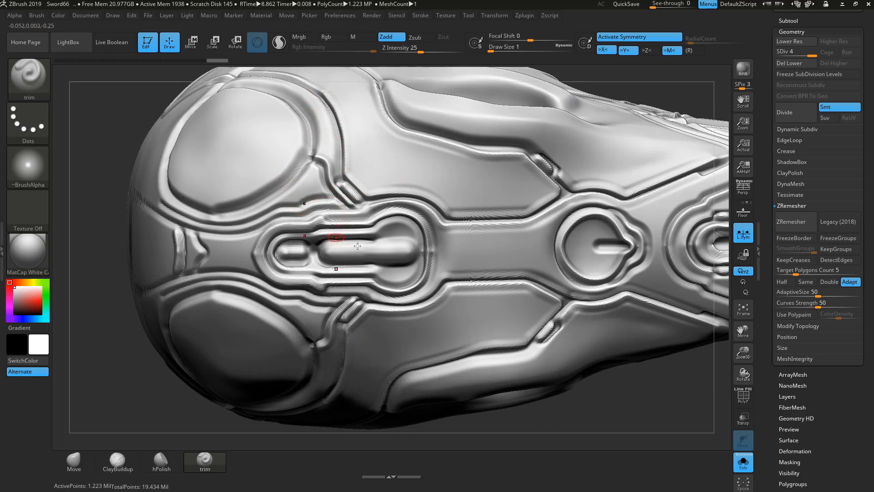
Step: Show the hidden parts, make them transparent to divide the forehead slot's long bar into rounded segments with a thin pin, and turn off transparency
left_click(743, 463)
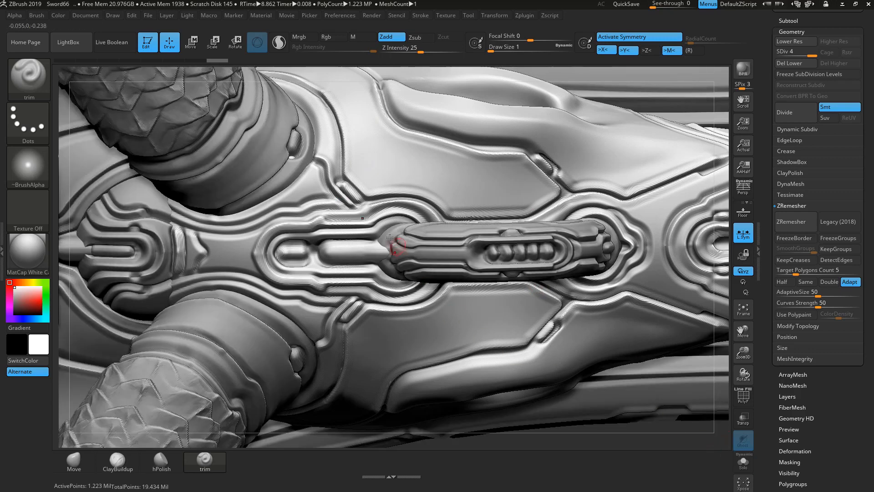
left_click(743, 420)
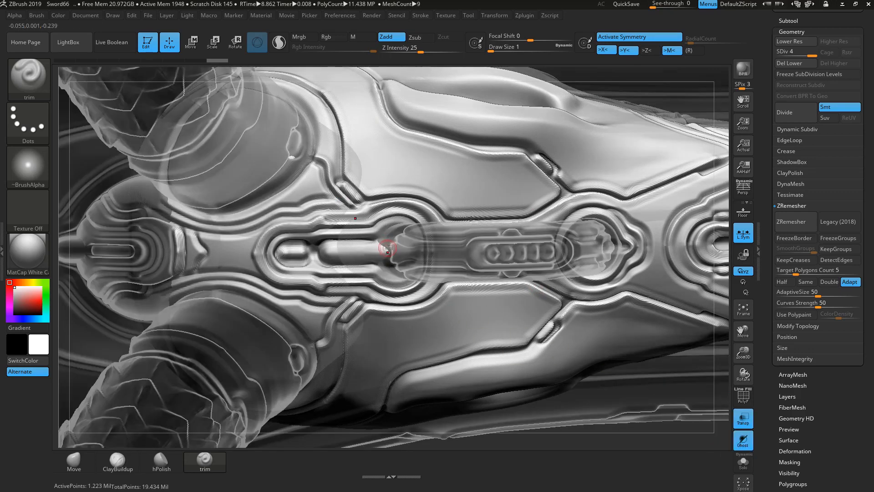
left_click_drag(354, 252, 350, 252, "shift")
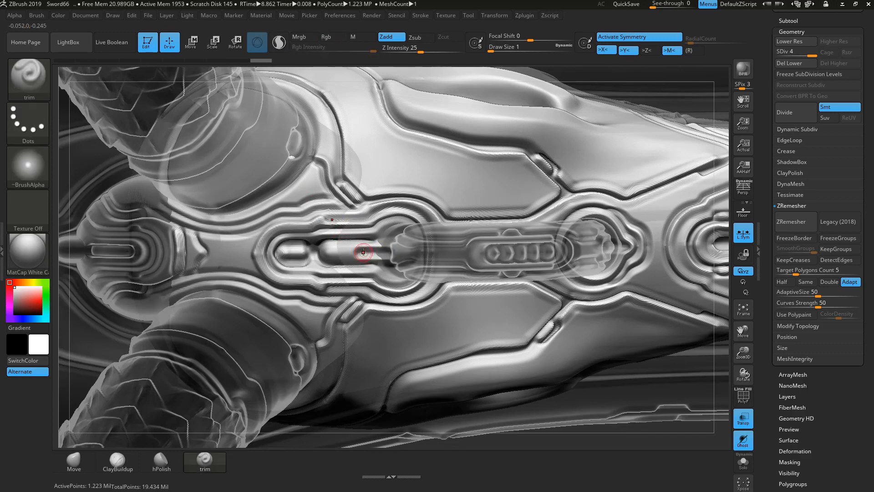
key("ctrl+z")
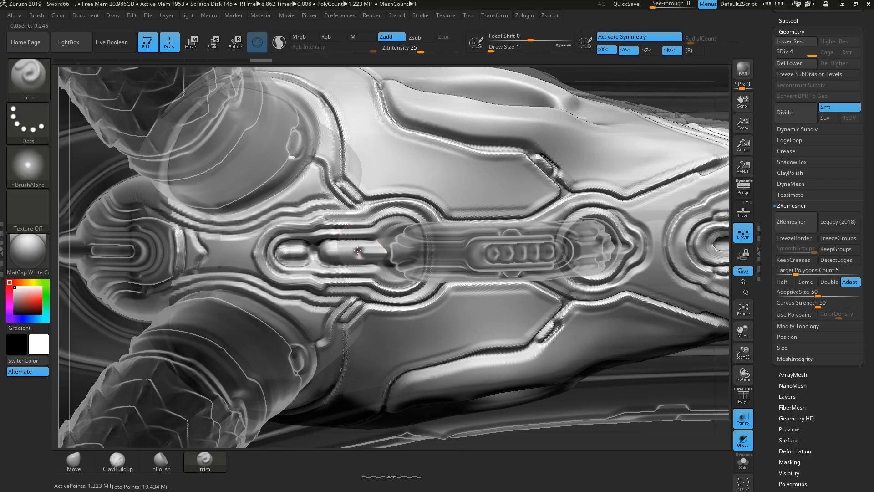
mouse_move(370, 247)
left_mouse_down()
mouse_move(392, 246)
mouse_move(338, 247)
left_mouse_up()
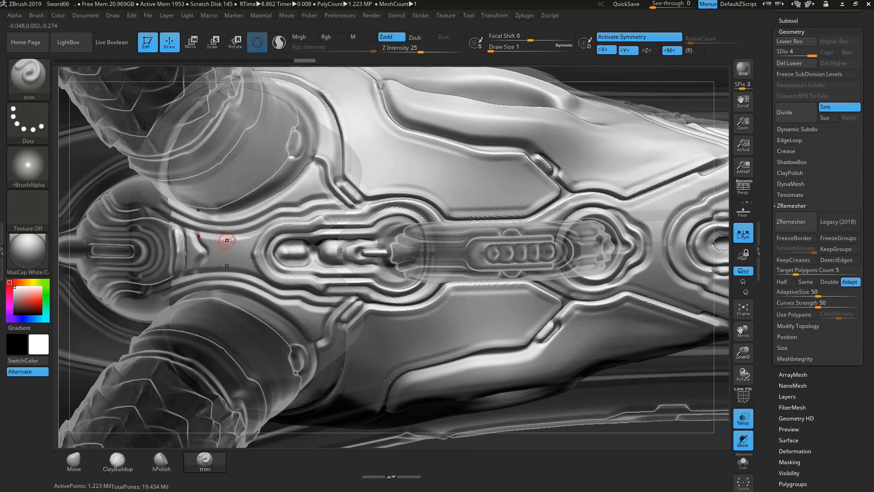
left_click(743, 418)
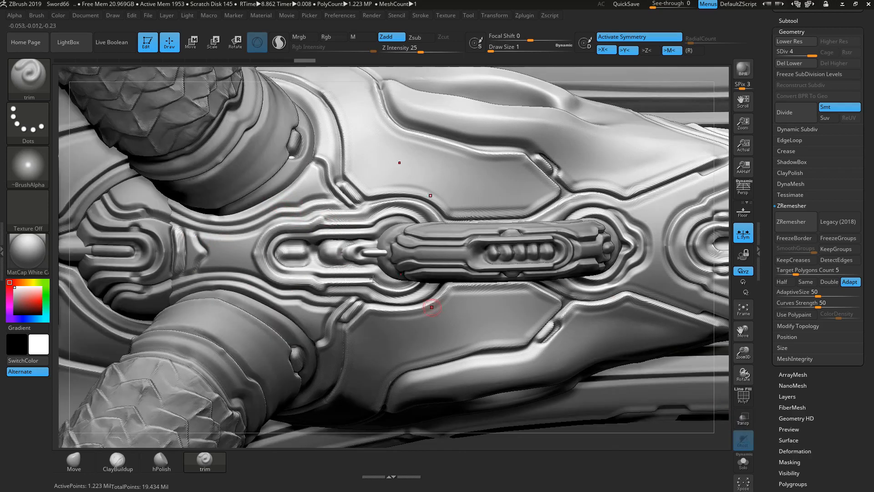
Step: Save the project as Sword67, reselect the skull, and make the other parts transparent for a side view of the horn base and eye socket
left_click(378, 247, "alt")
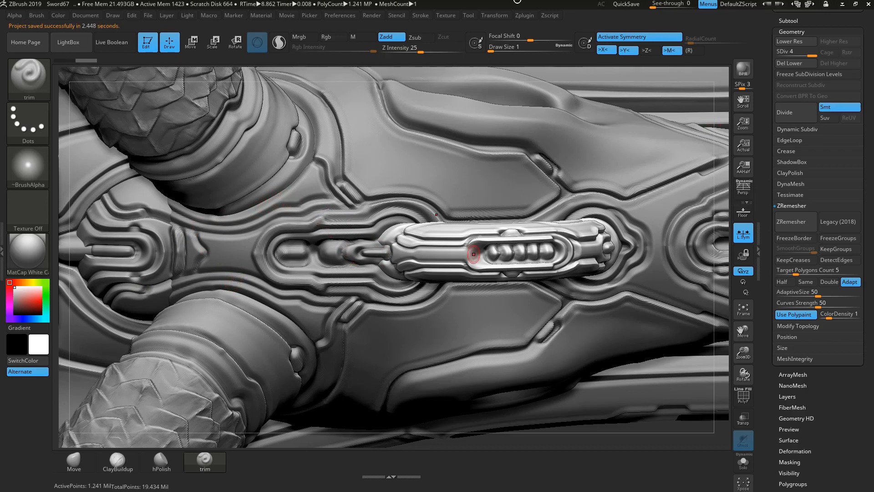
left_click(303, 184, "alt")
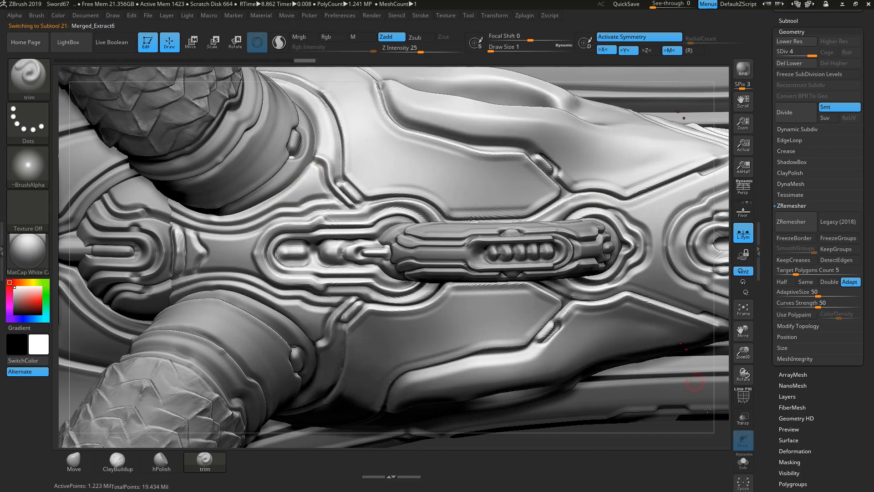
left_click(743, 418)
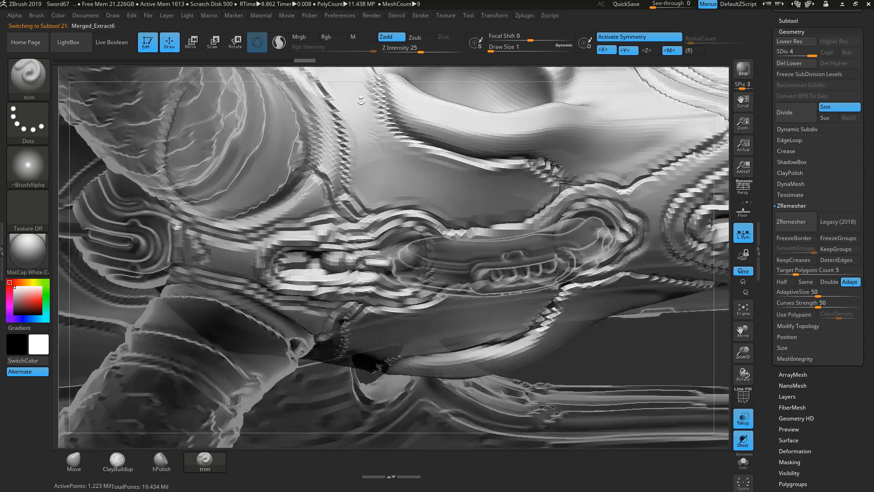
left_click_drag(361, 107, 364, 137)
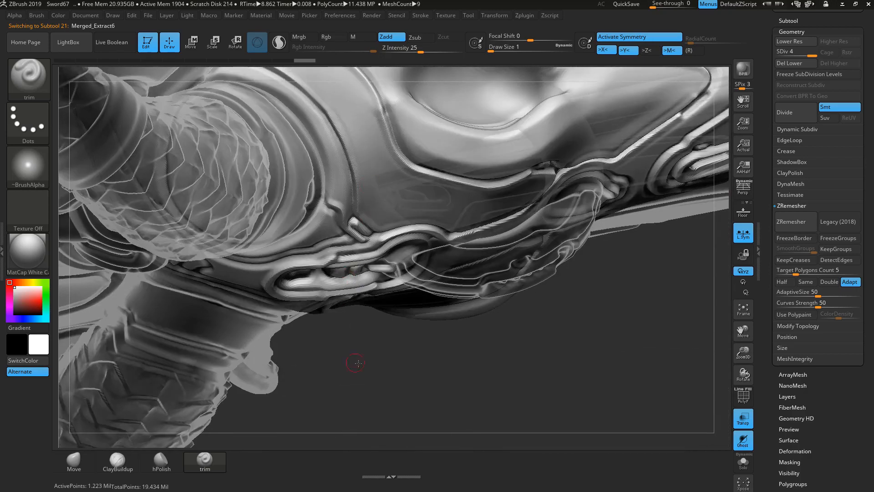
left_click_drag(358, 363, 383, 346)
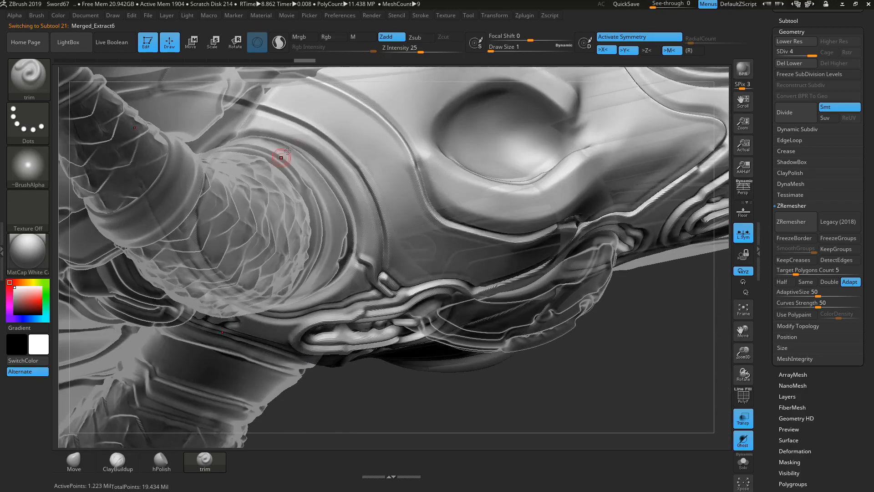